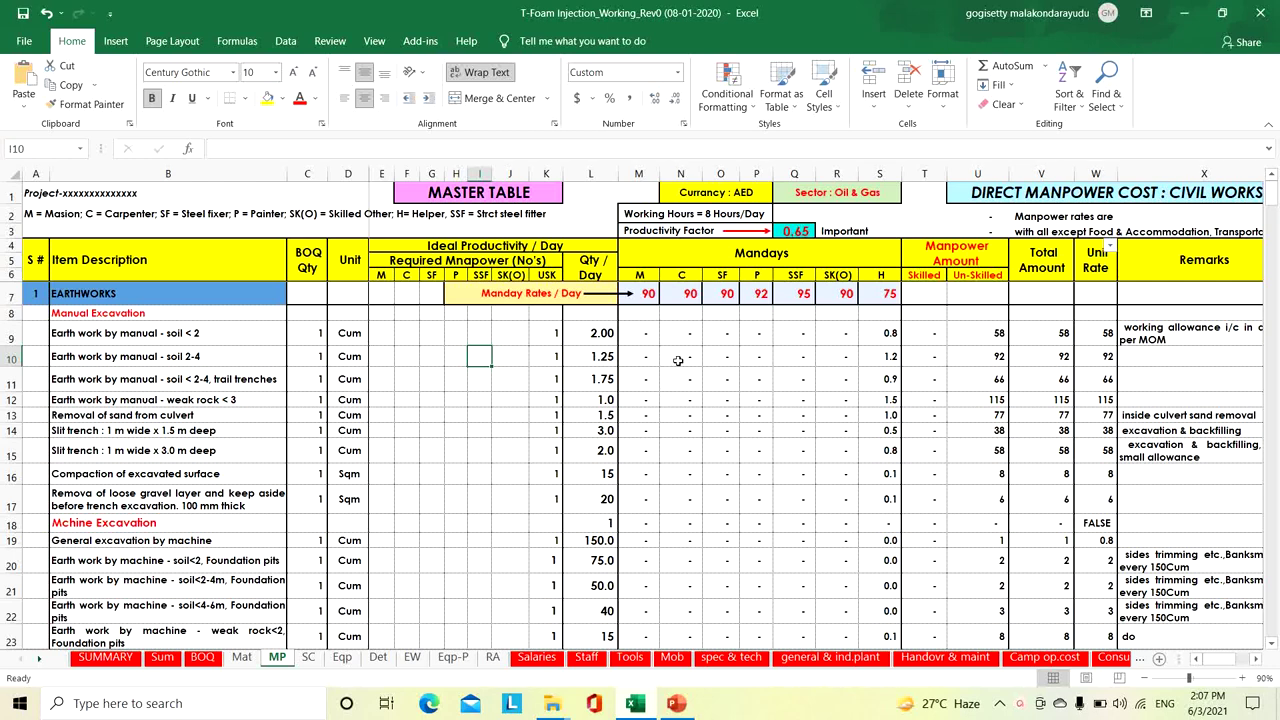
Check the daily quantity of the first manual excavation item and the steel fixer mandays formula in row 11
left_click(591, 336)
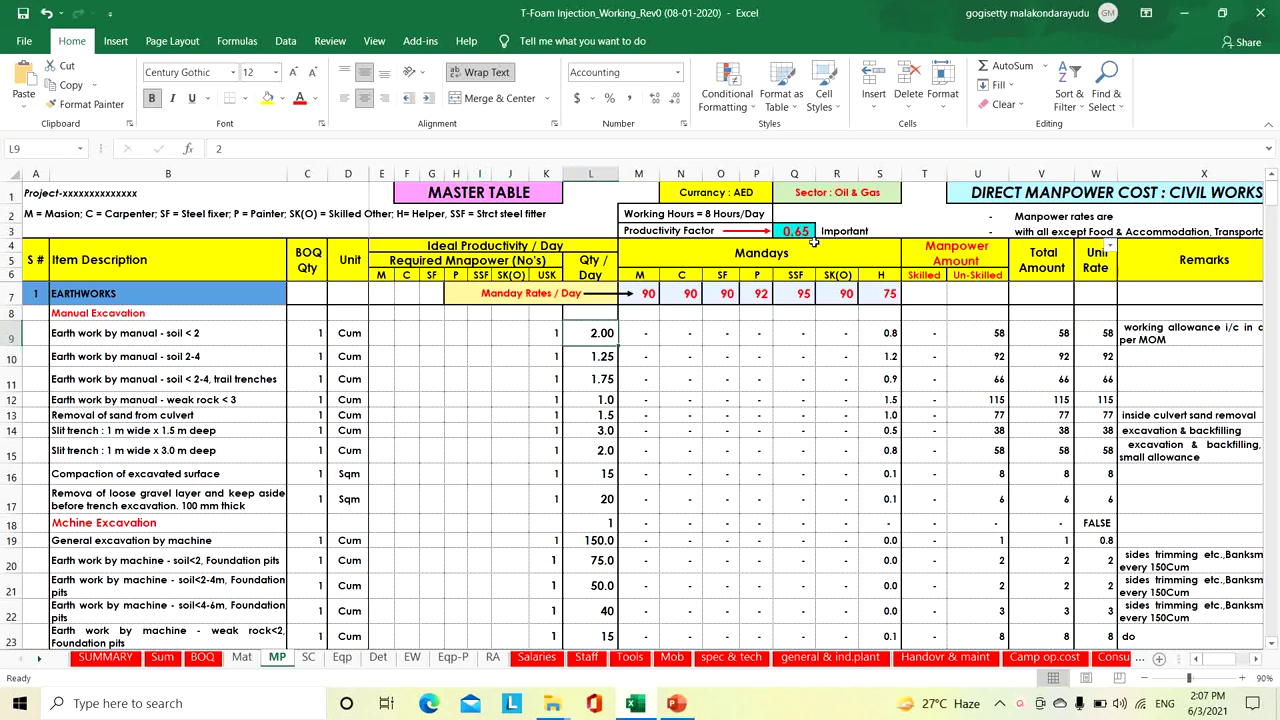
left_click(752, 378)
left_click(722, 376)
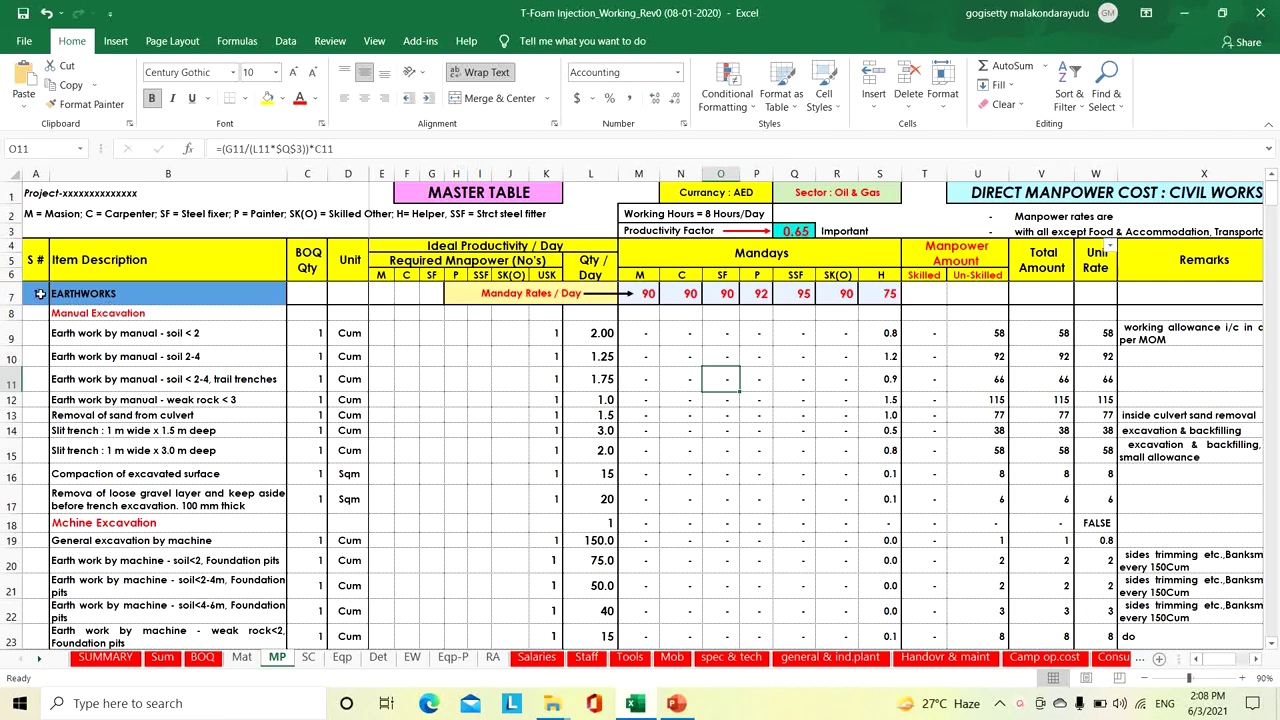
Review the master table's work sections from Earthworks through Concrete, Formwork and Reinforcing Steel to the grouting works
left_click(74, 293)
scroll(256, 481, "down", 8)
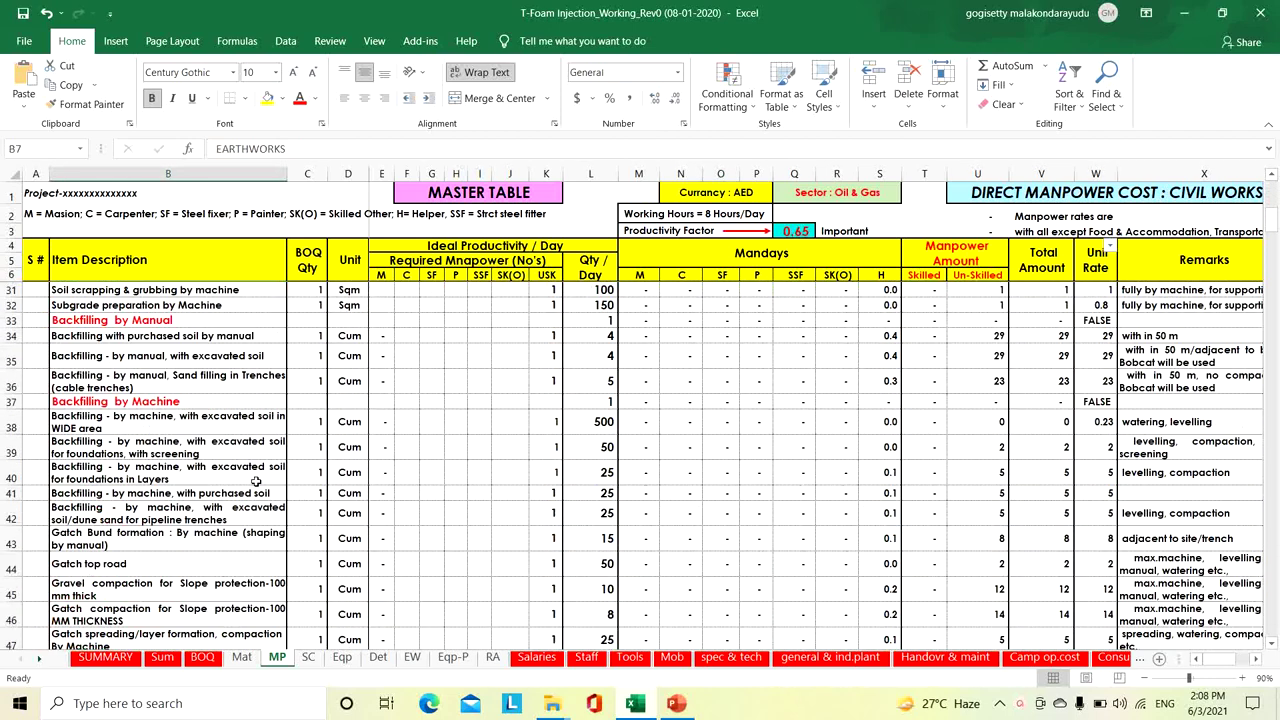
scroll(256, 481, "down", 6)
left_click(124, 482)
scroll(184, 517, "down", 4)
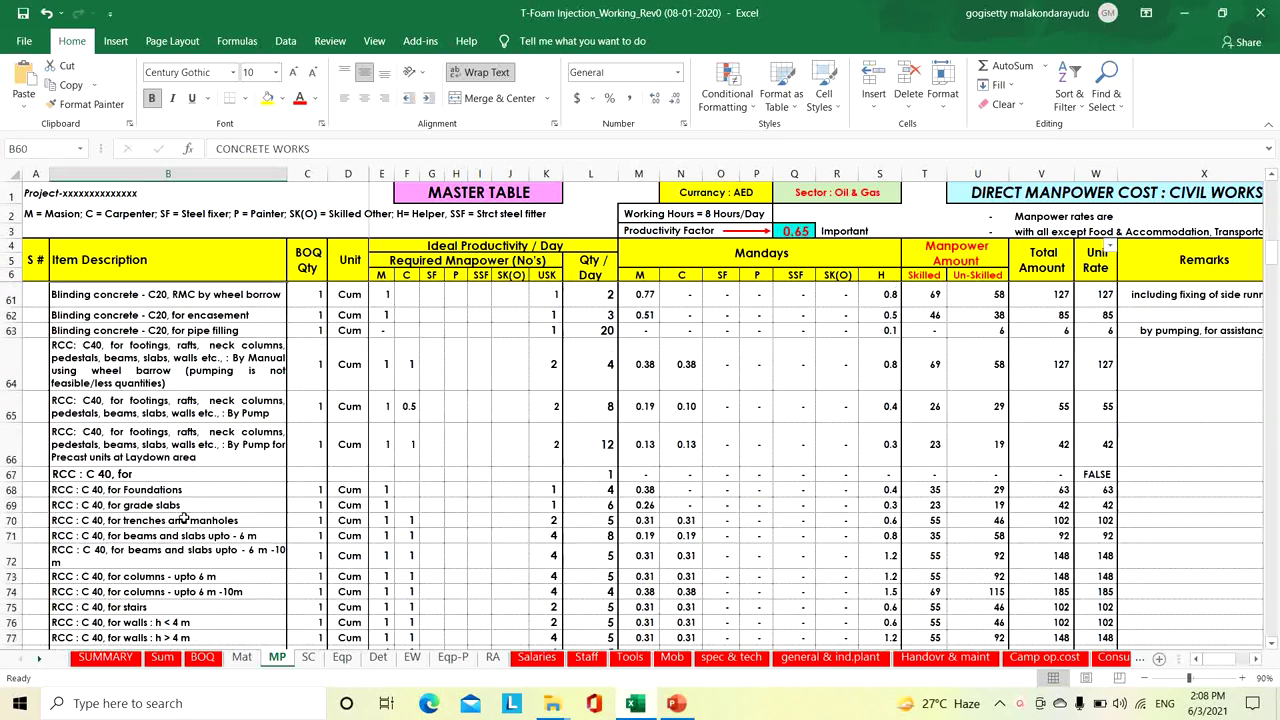
scroll(184, 517, "down", 12)
left_click(100, 413)
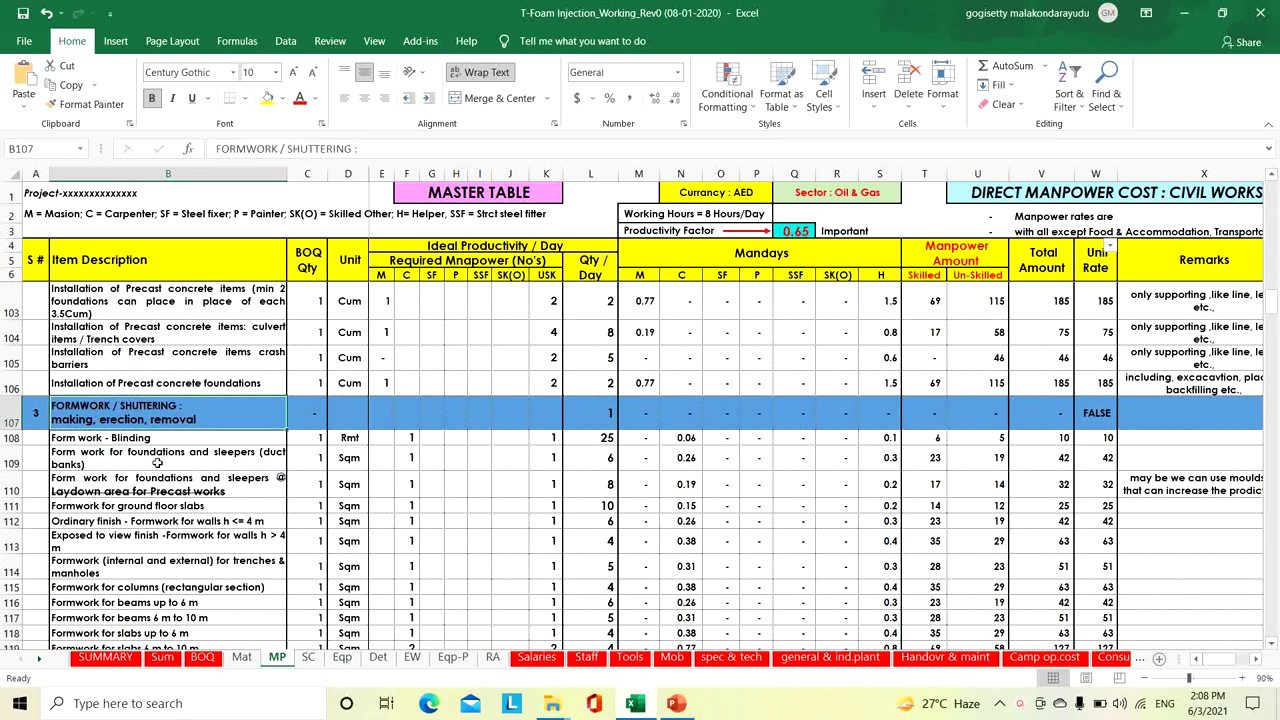
scroll(157, 463, "down", 7)
left_click(115, 322)
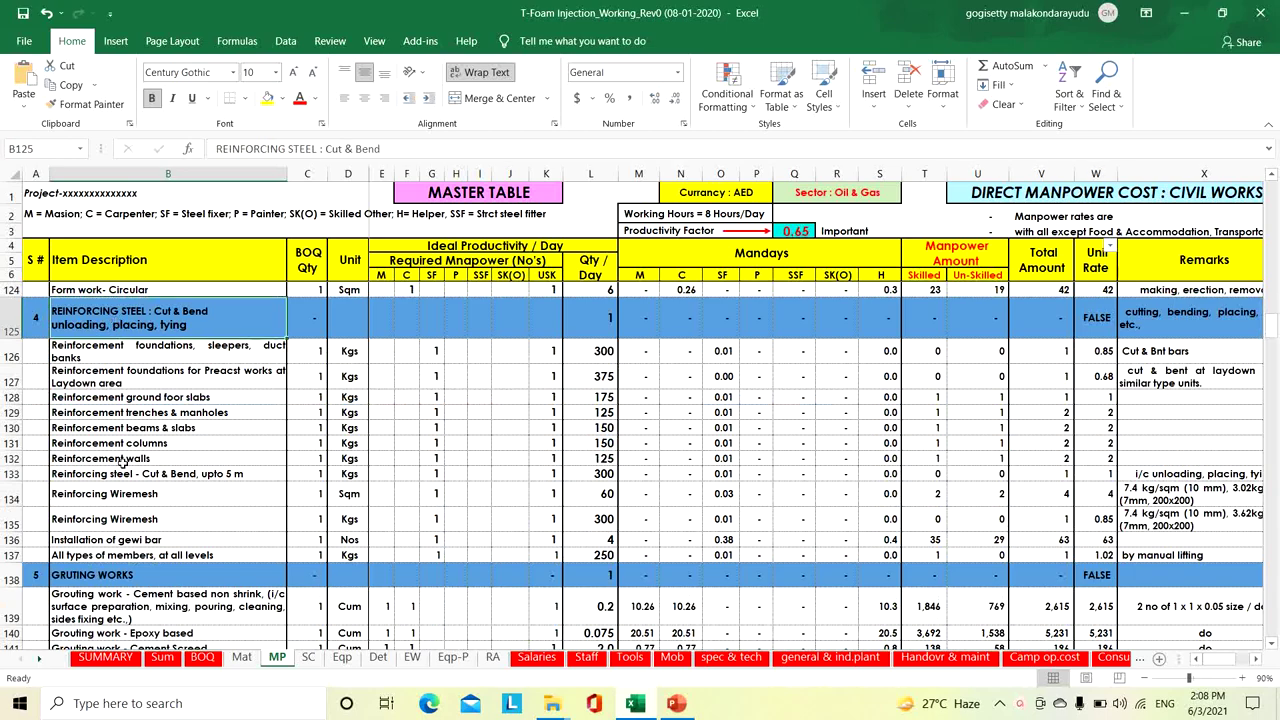
left_click(112, 572)
scroll(160, 560, "down", 7)
scroll(147, 460, "up", 2)
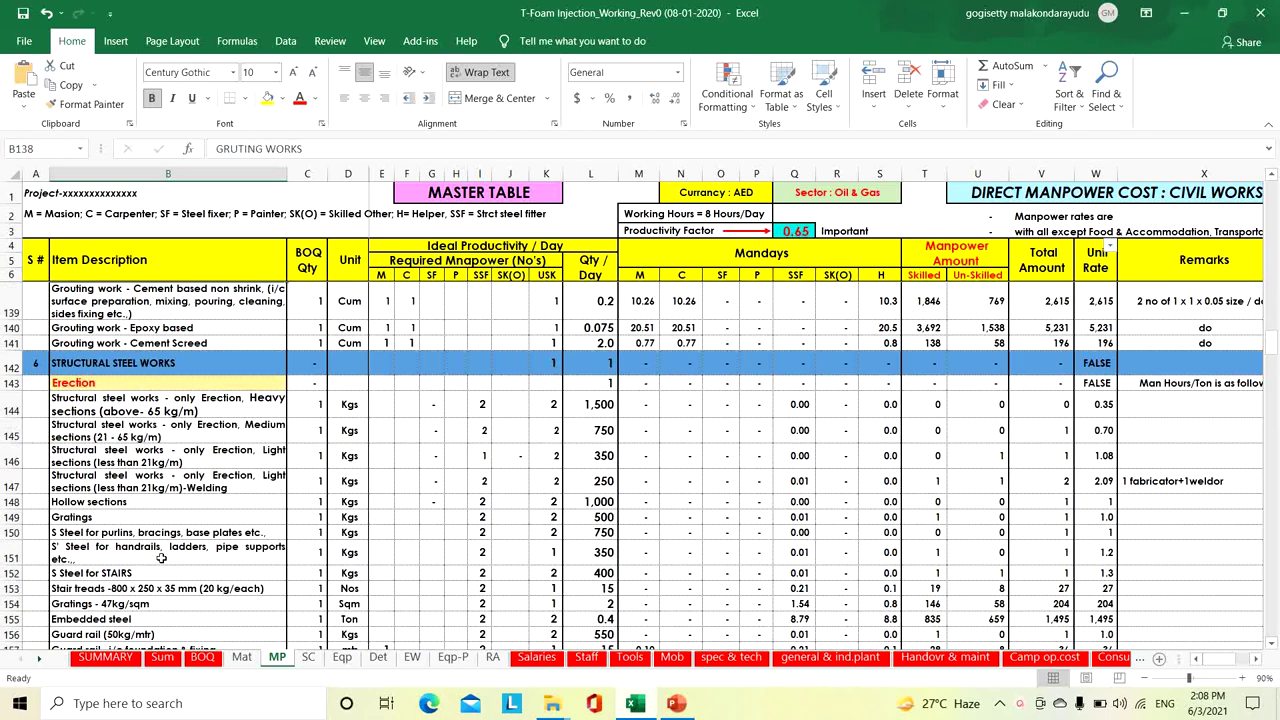
Review the Structural Steel, Waterproofing, Masonry, Plastering, and Roofing & Wall Cladding sections of the master table
left_click(137, 364)
scroll(145, 415, "up", 4)
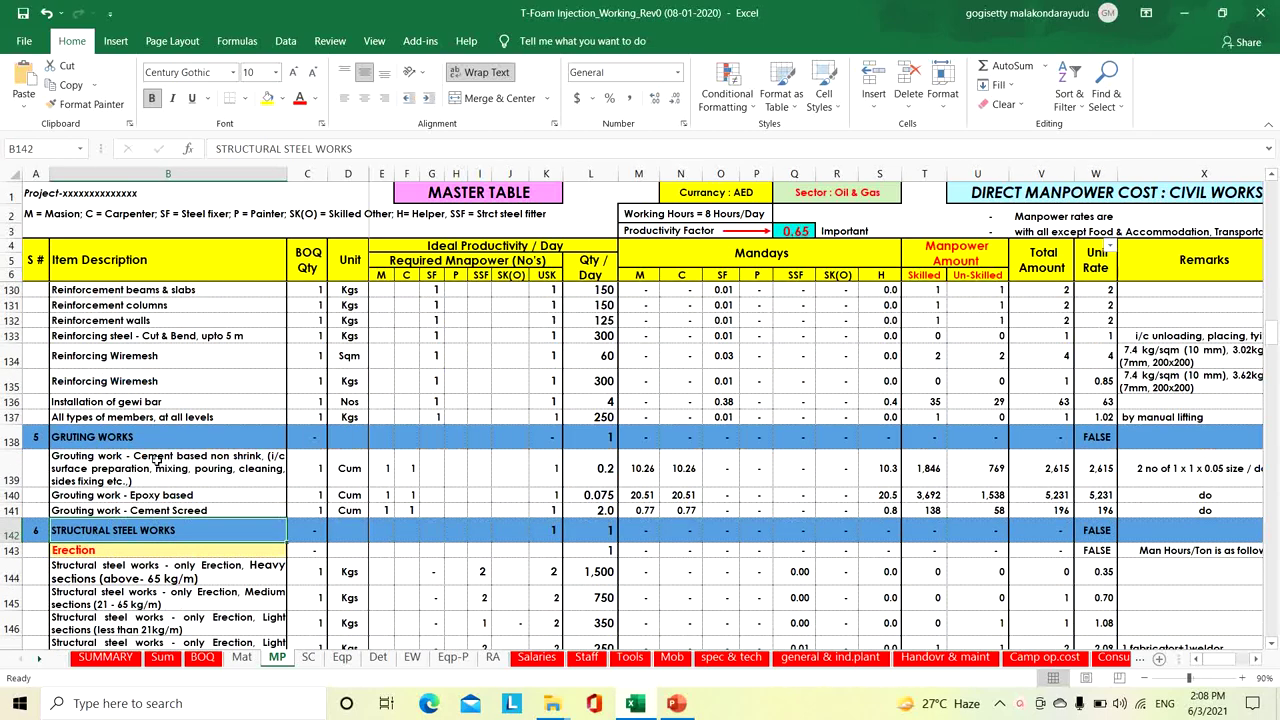
scroll(156, 460, "down", 6)
scroll(155, 460, "down", 14)
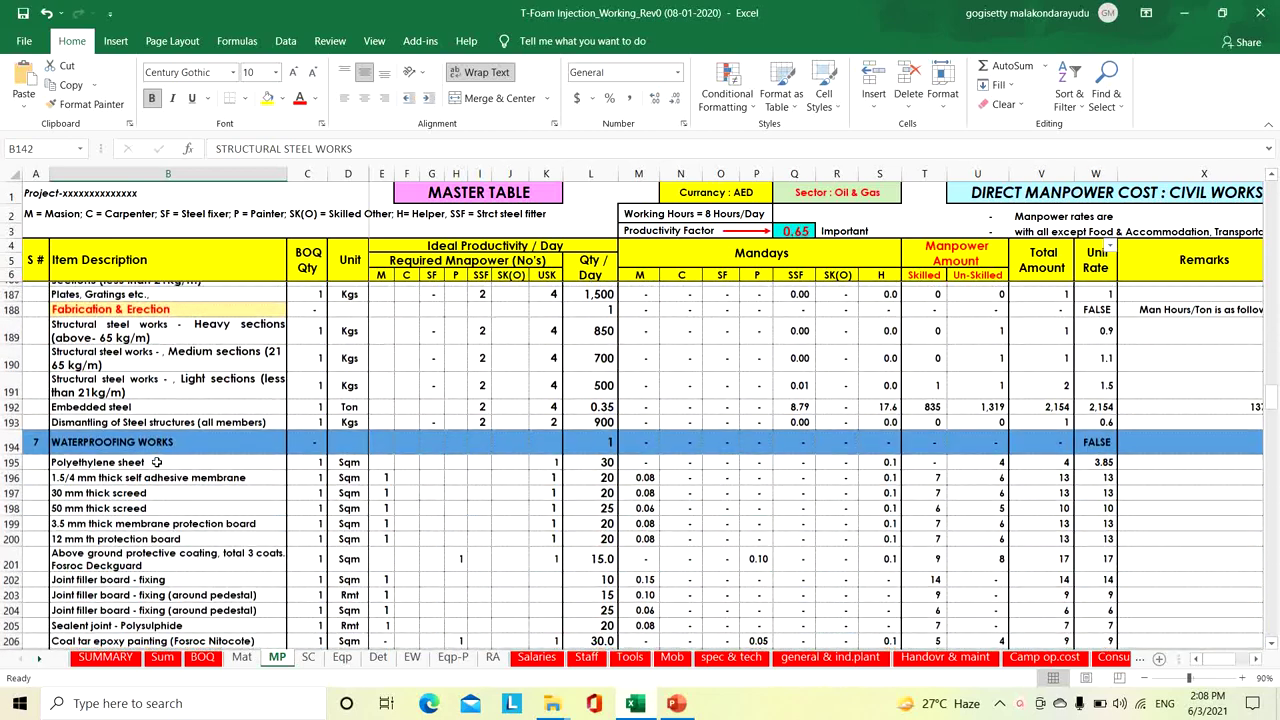
left_click(145, 445)
scroll(169, 484, "down", 11)
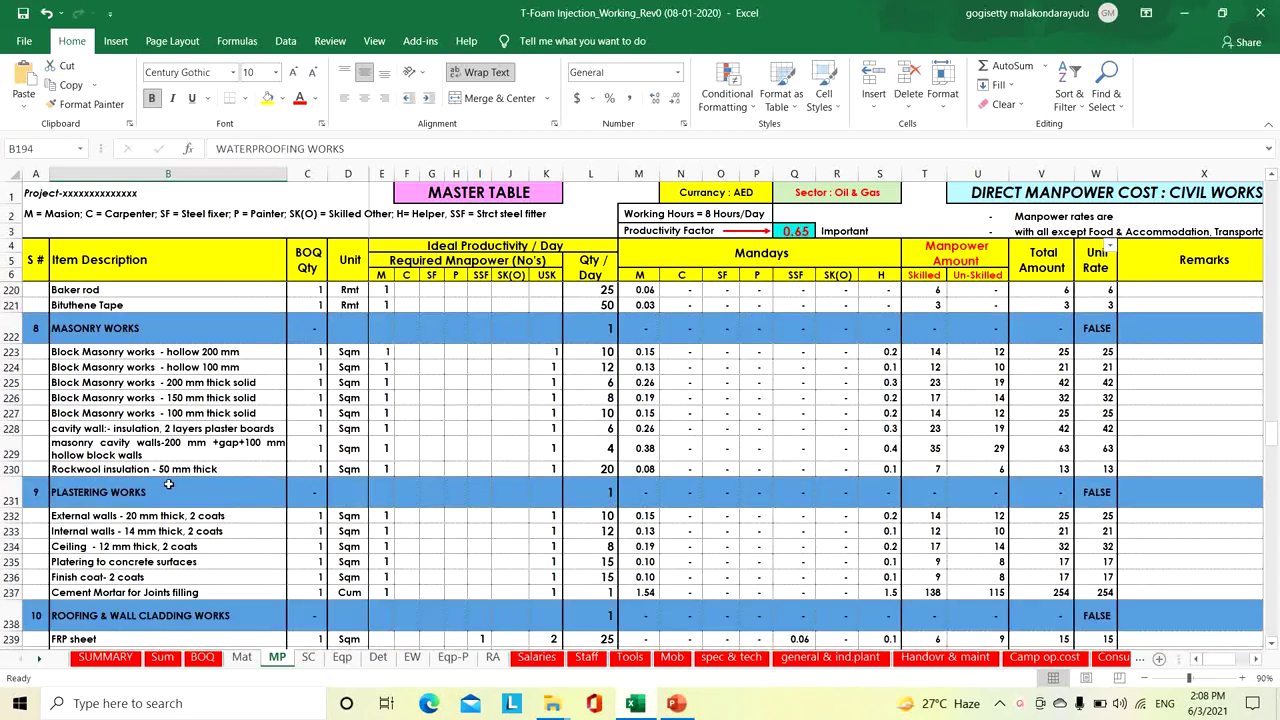
left_click(104, 332)
left_click(102, 490)
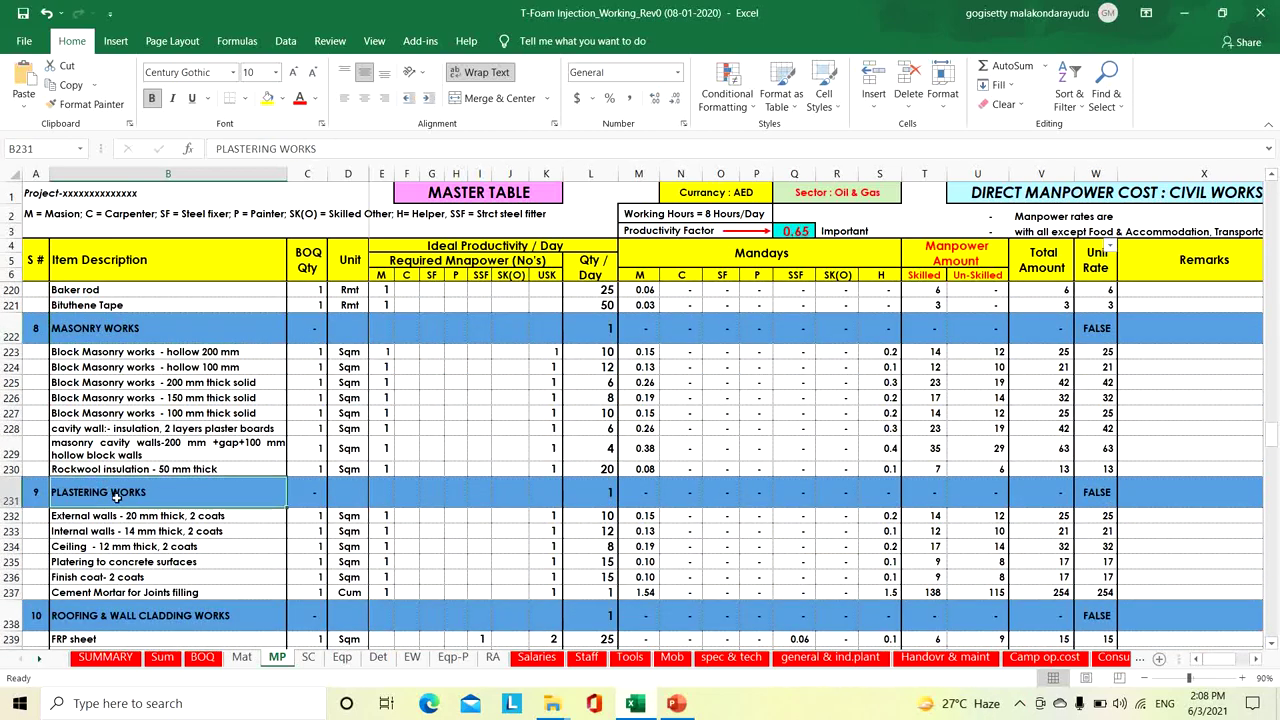
scroll(145, 498, "down", 3)
left_click(132, 470)
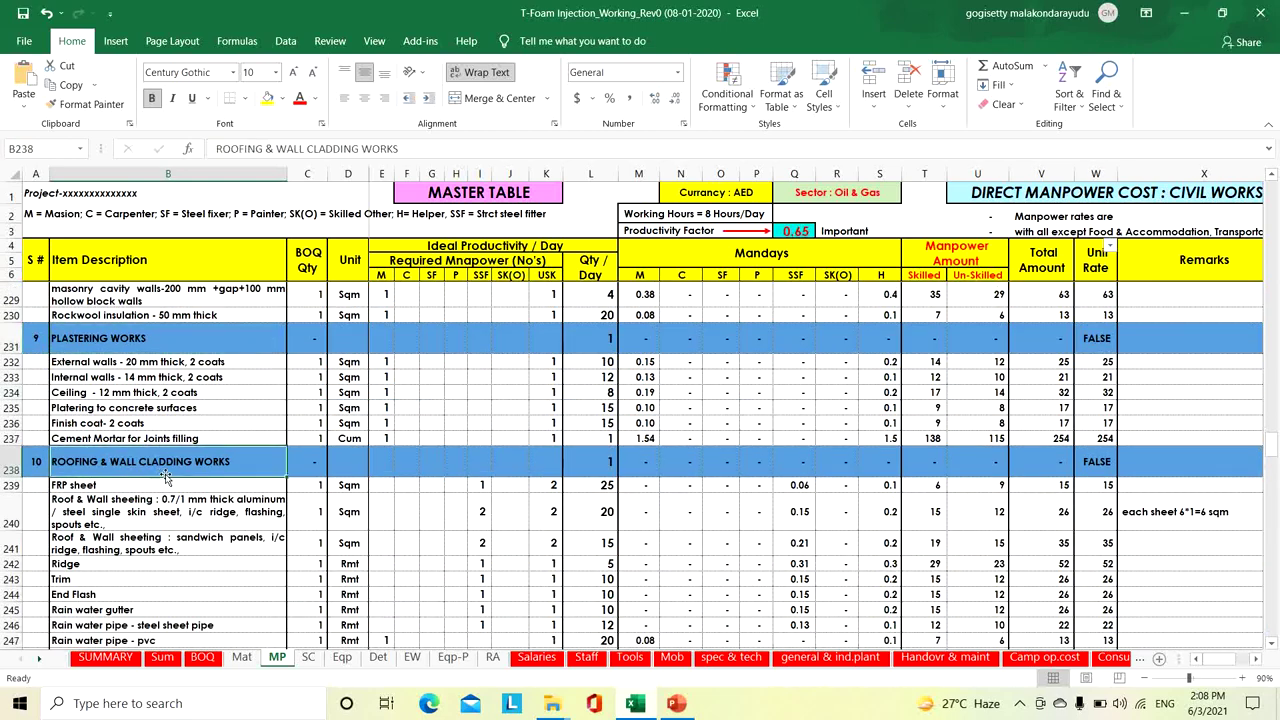
Review the Finishes section, including its floor, wall, skirting and ceiling subsections
scroll(165, 478, "down", 5)
left_click(115, 400)
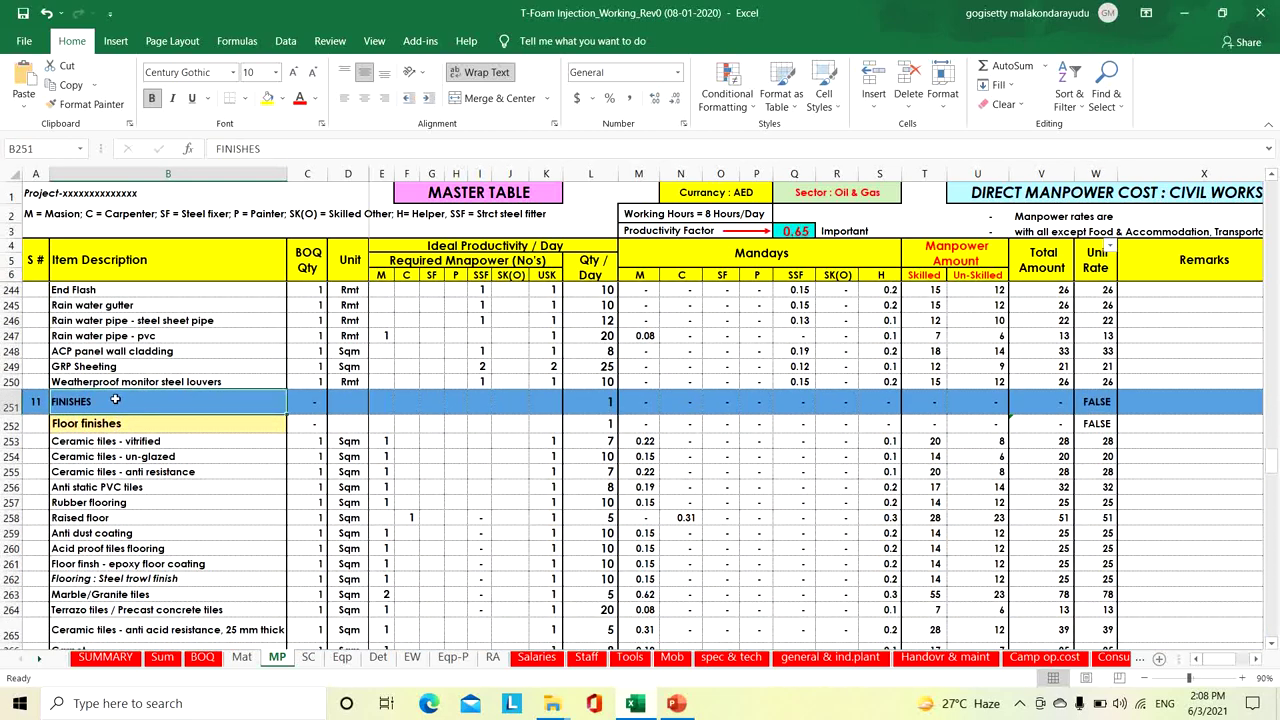
left_click(133, 423)
scroll(135, 420, "down", 7)
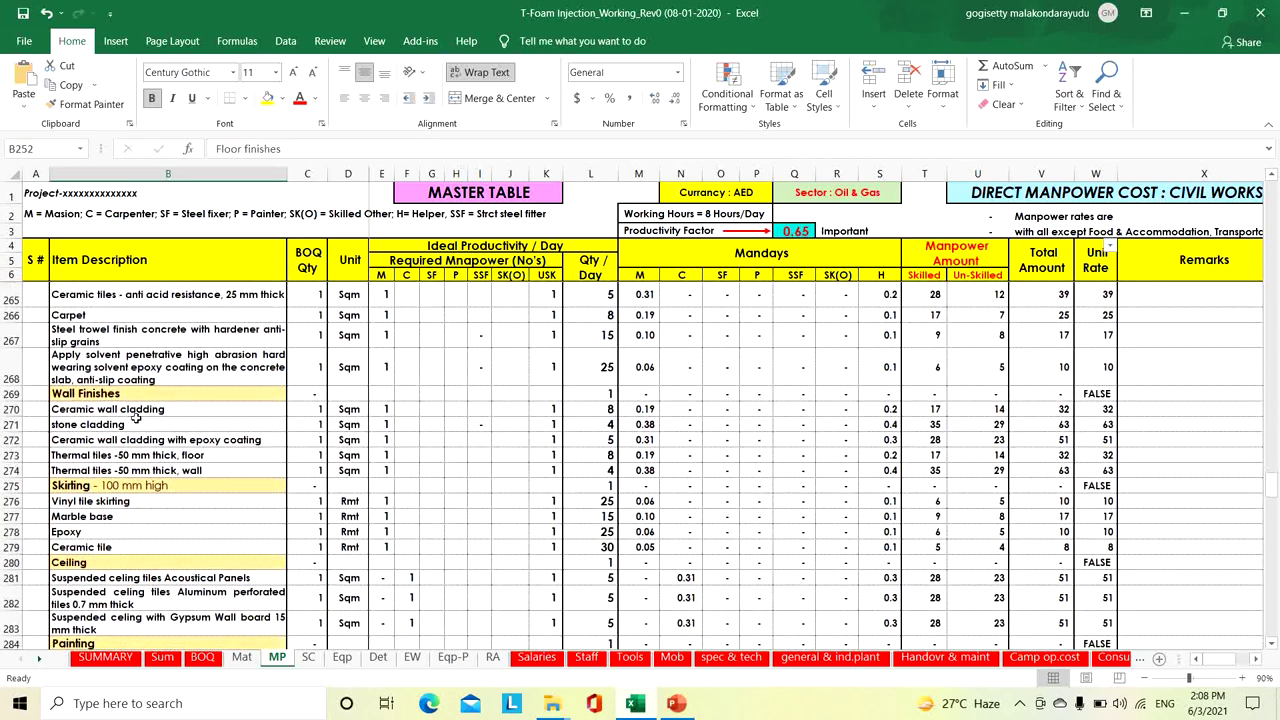
left_click(124, 395)
left_click(106, 497)
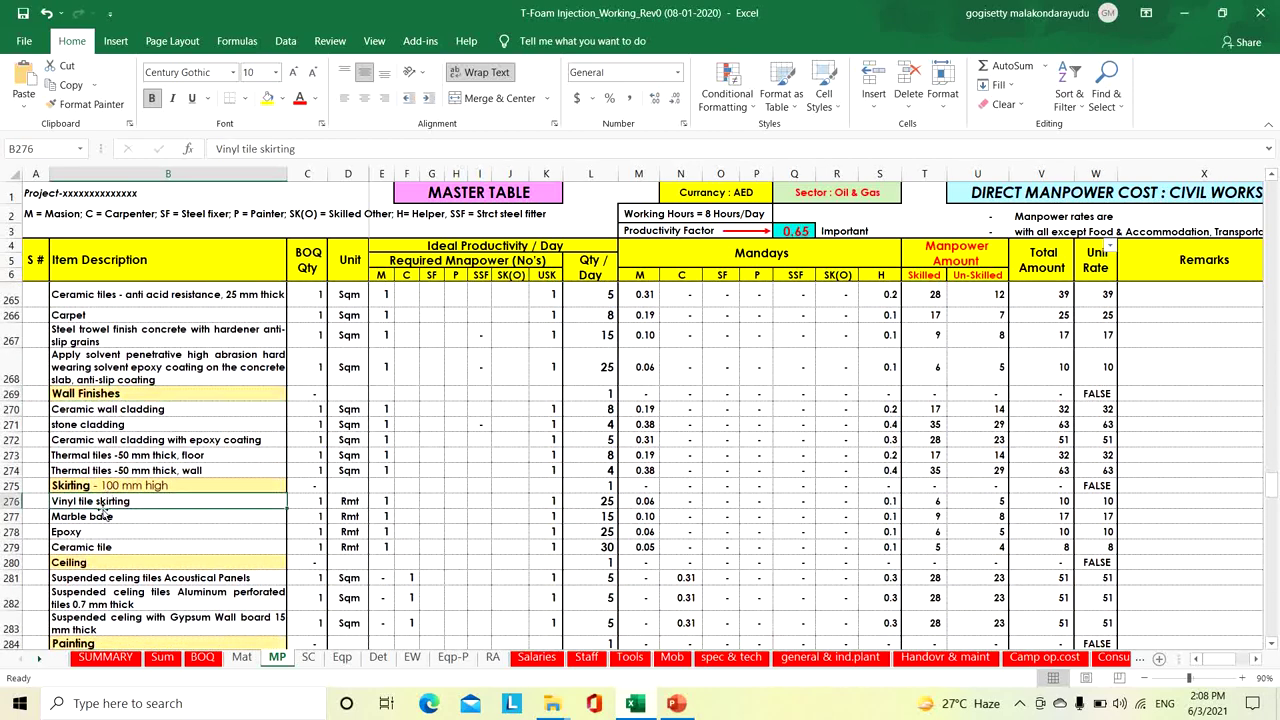
left_click(96, 562)
scroll(133, 526, "down", 5)
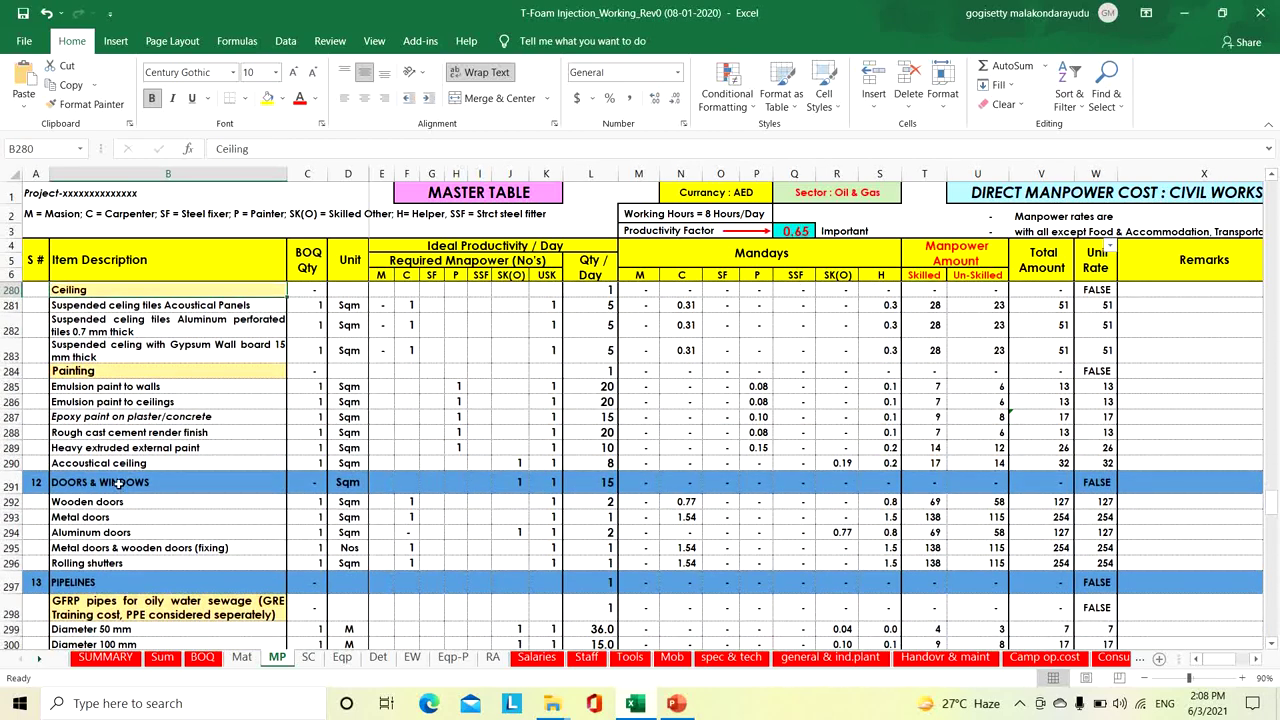
Review the Doors & Windows, Pipelines, Miscellaneous and Subcontracting sections down to the manday totals, and return to the table's beginning
left_click(120, 486)
left_click(120, 582)
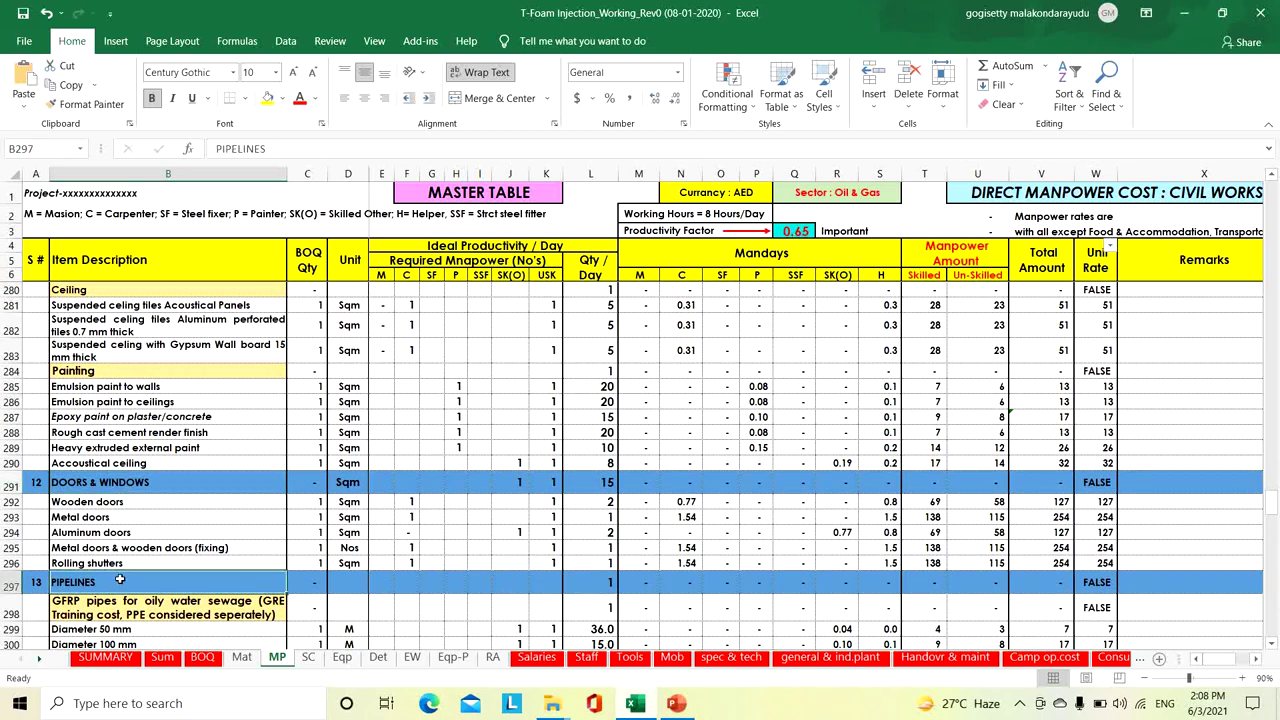
scroll(140, 555, "down", 7)
scroll(145, 547, "down", 7)
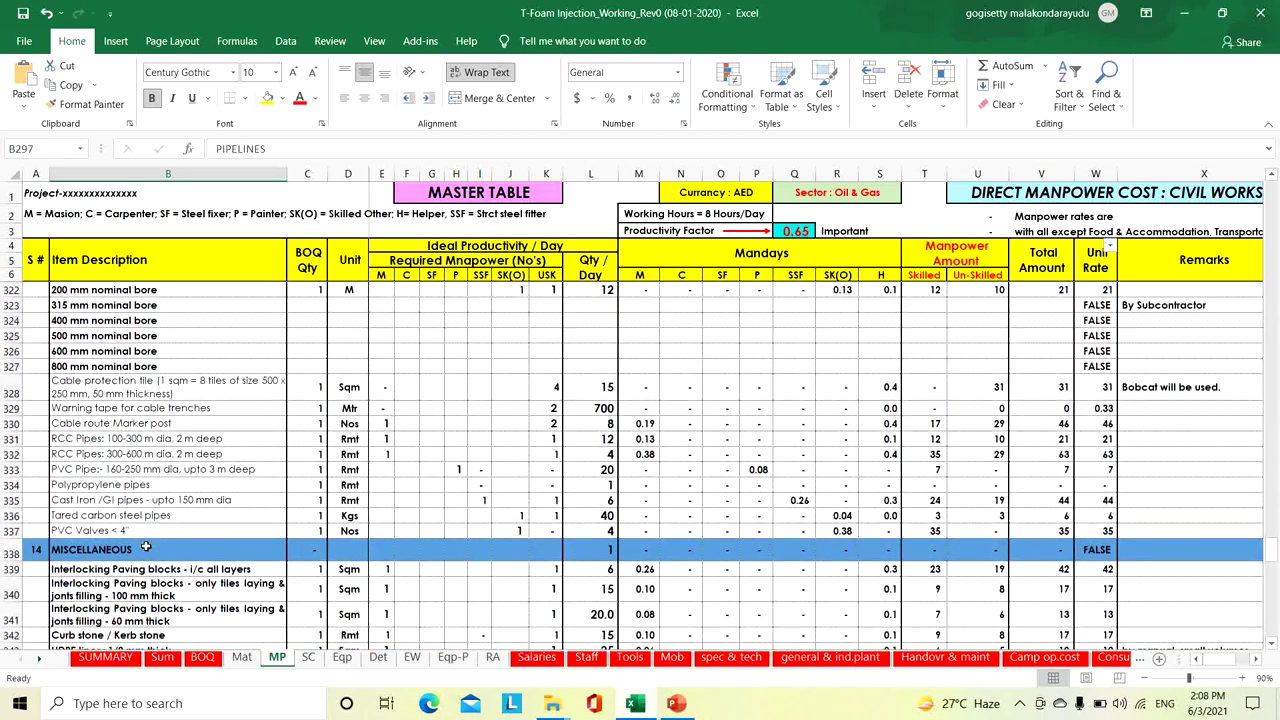
left_click(155, 543)
scroll(157, 540, "down", 3)
scroll(157, 540, "down", 18)
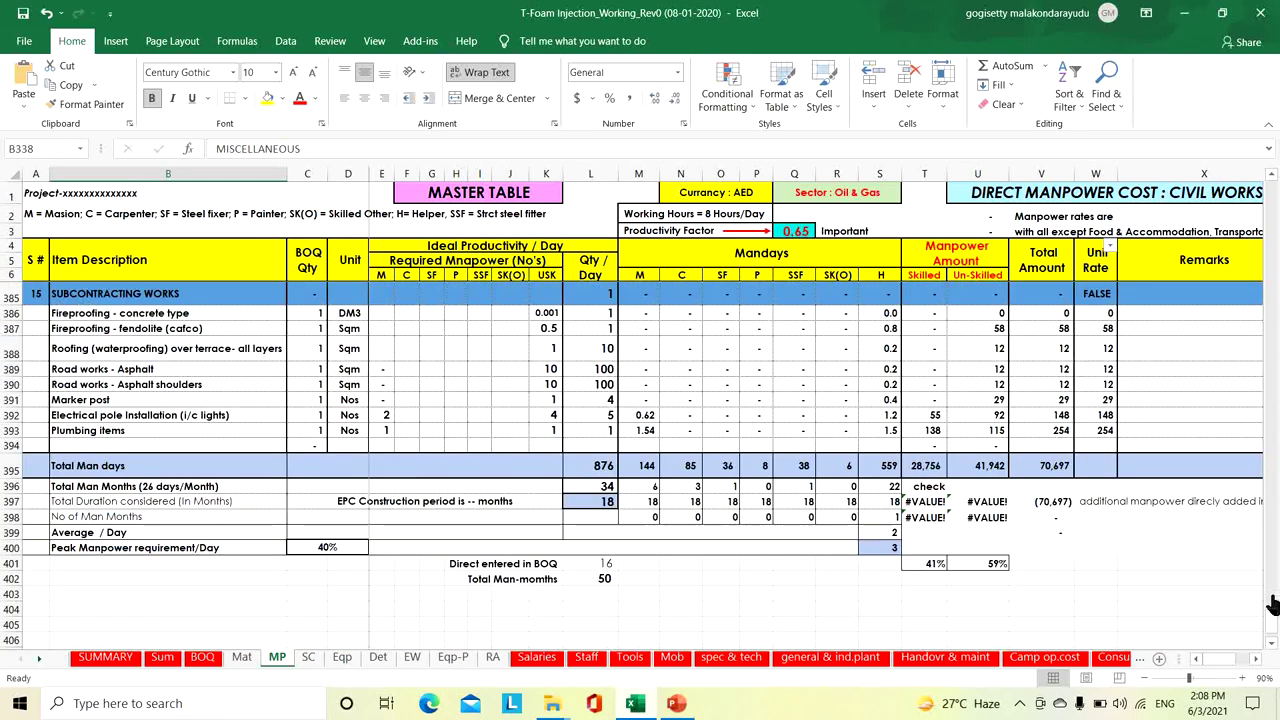
left_click_drag(1270, 632, 1270, 290)
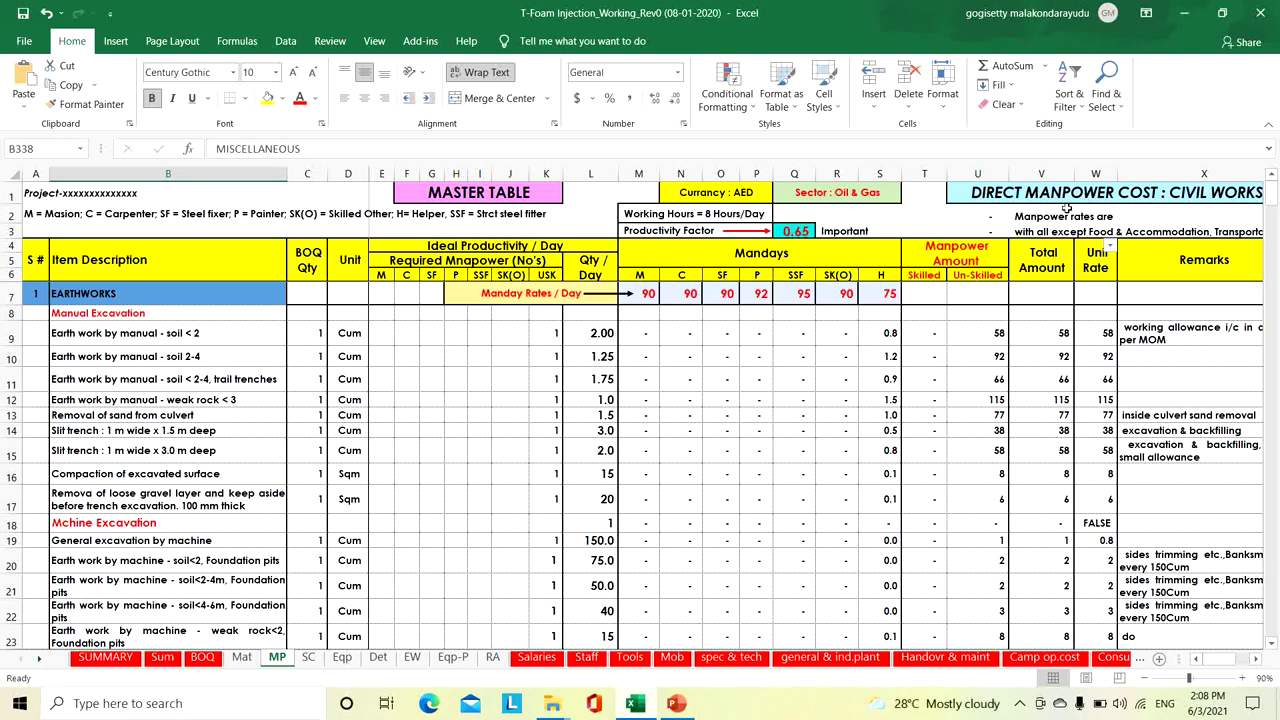
Examine the project title, the trade abbreviation legend and the required manpower headings from M to USK
left_click(35, 195)
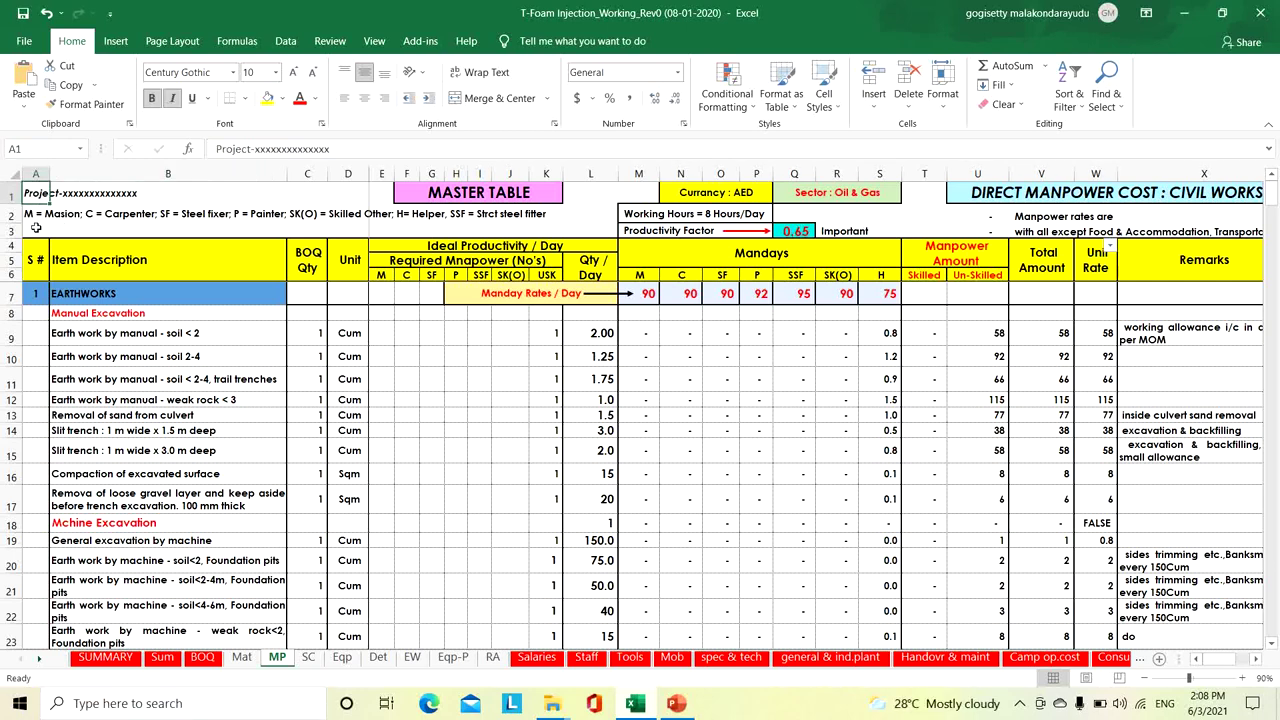
left_click(30, 216)
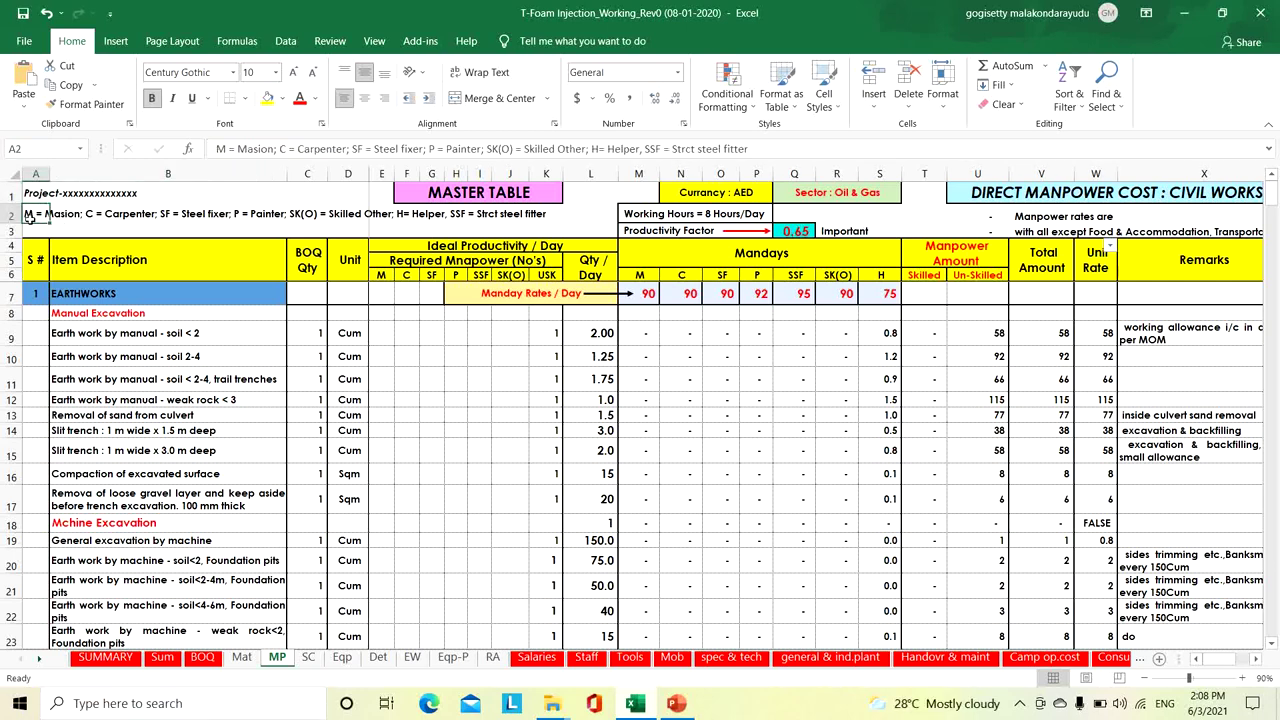
left_click(380, 277)
left_click(407, 278)
left_click(432, 279)
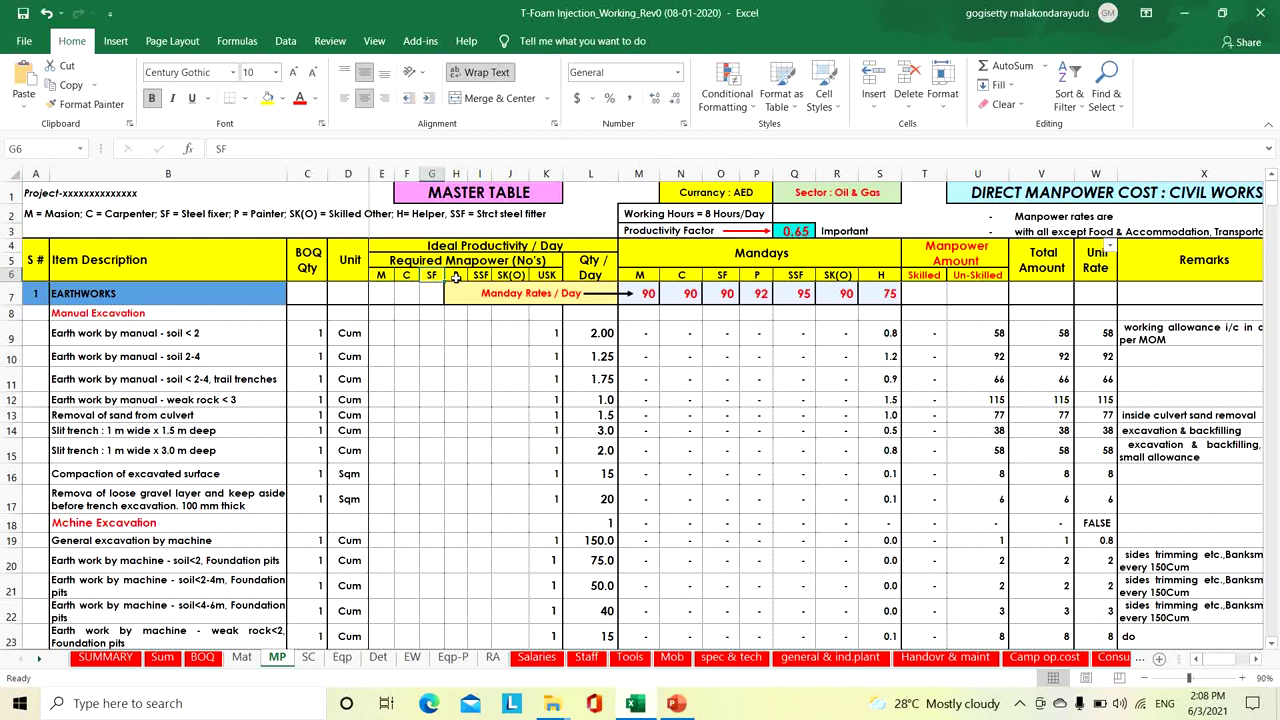
left_click(455, 277)
left_click(480, 278)
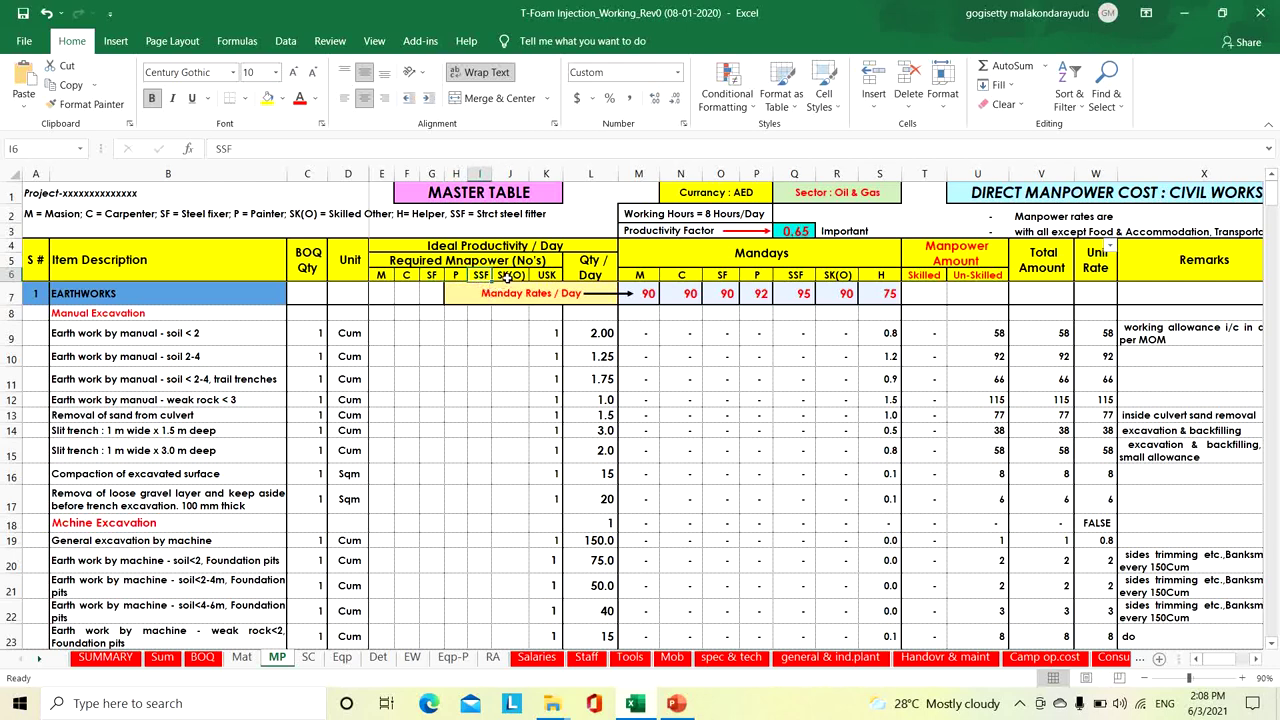
left_click(507, 278)
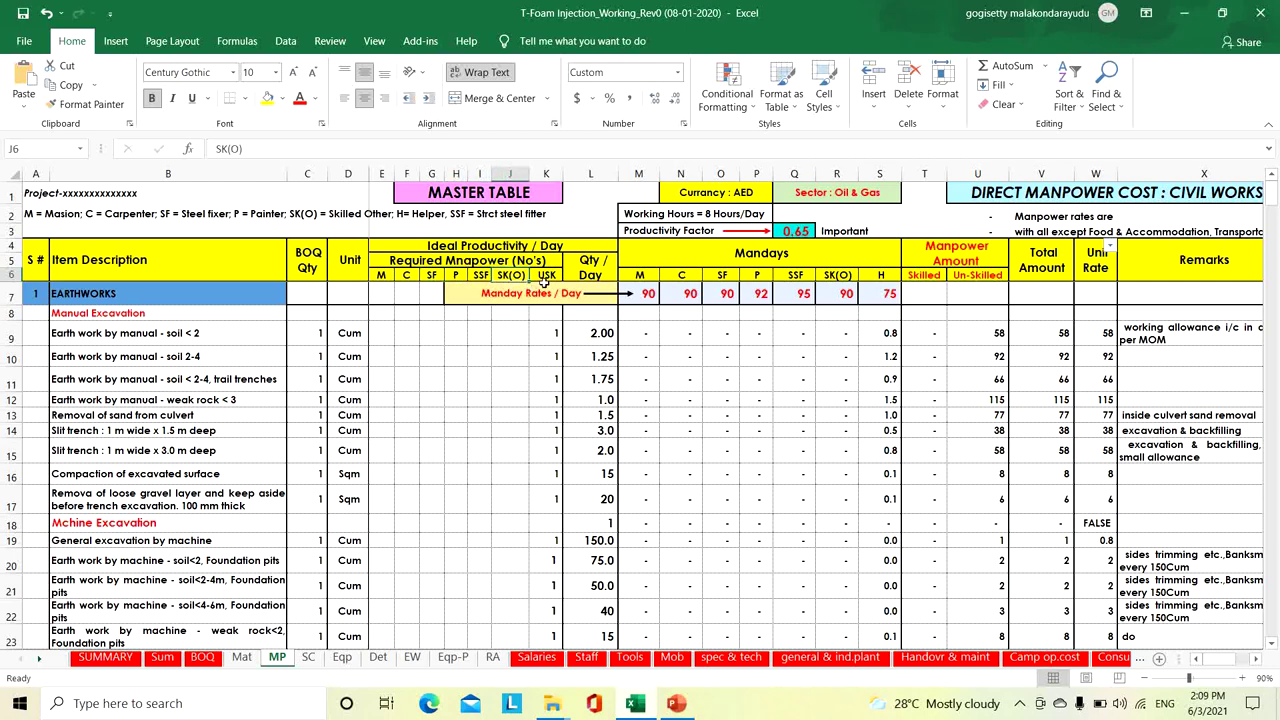
left_click(547, 277)
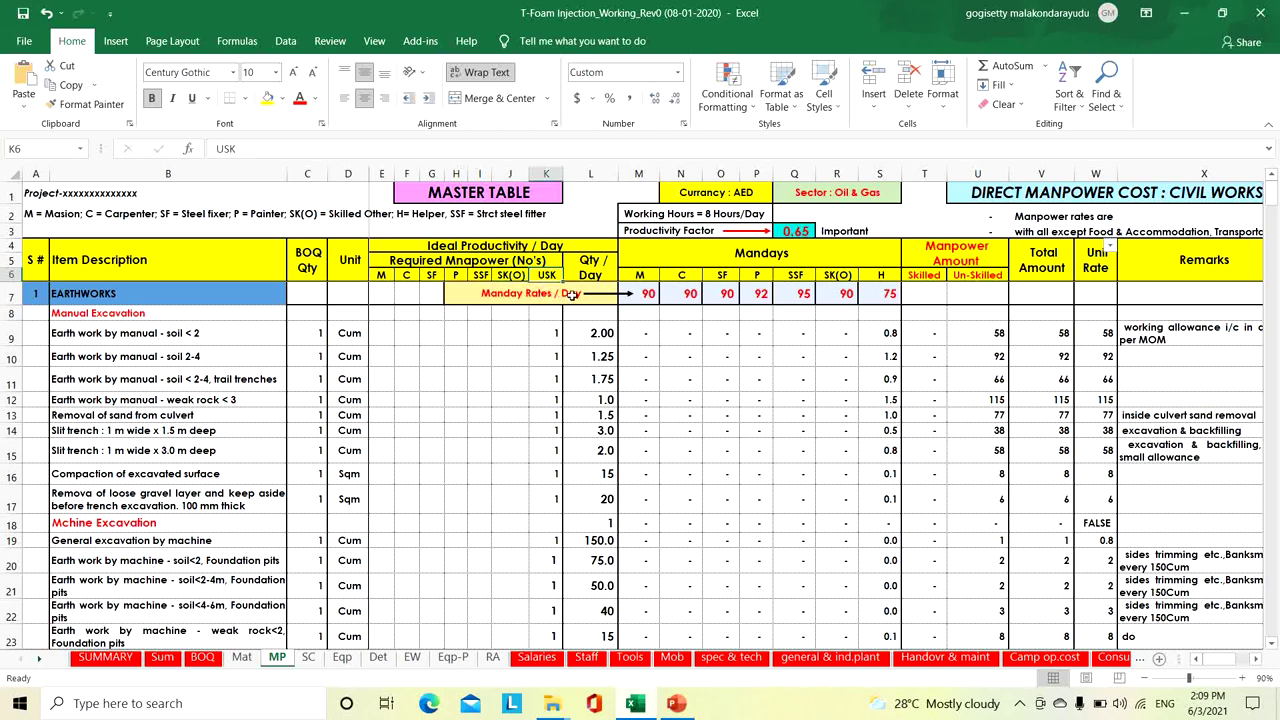
Examine the table's currency, sector, working hours and productivity factor, and the note on what the manpower rates include
left_click(713, 195)
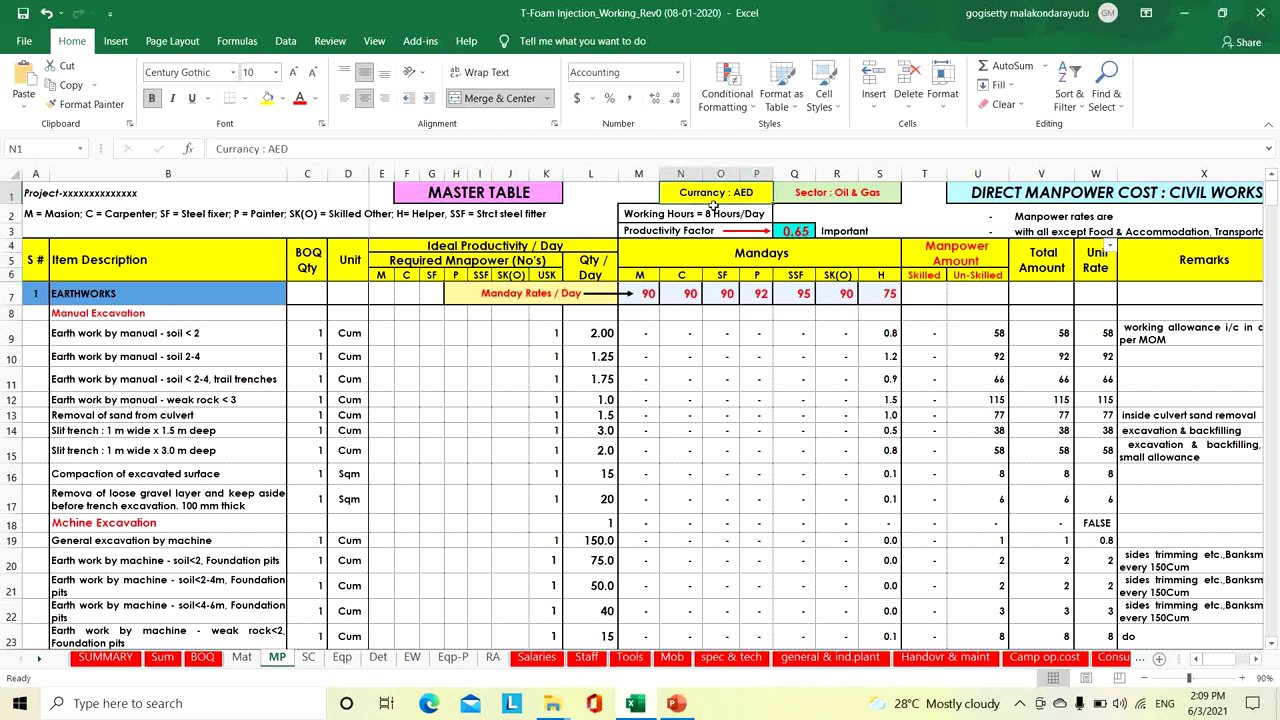
left_click(846, 198)
left_click(642, 219)
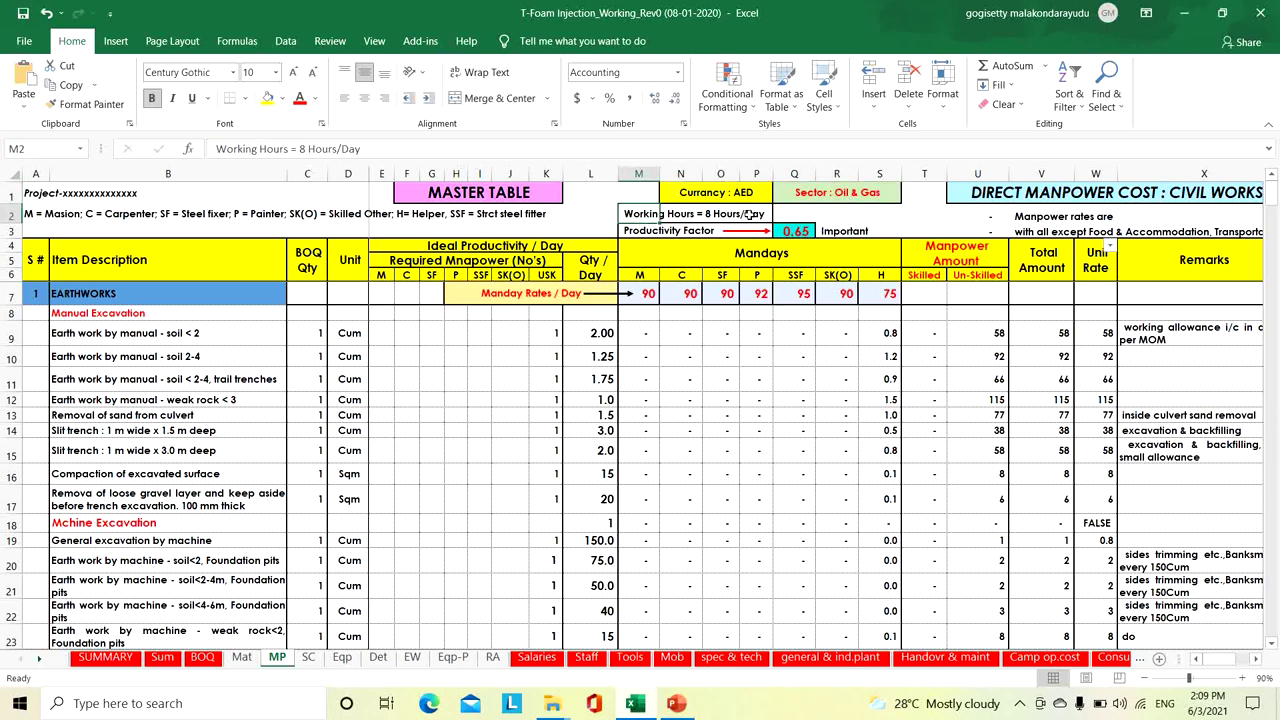
left_click(634, 233)
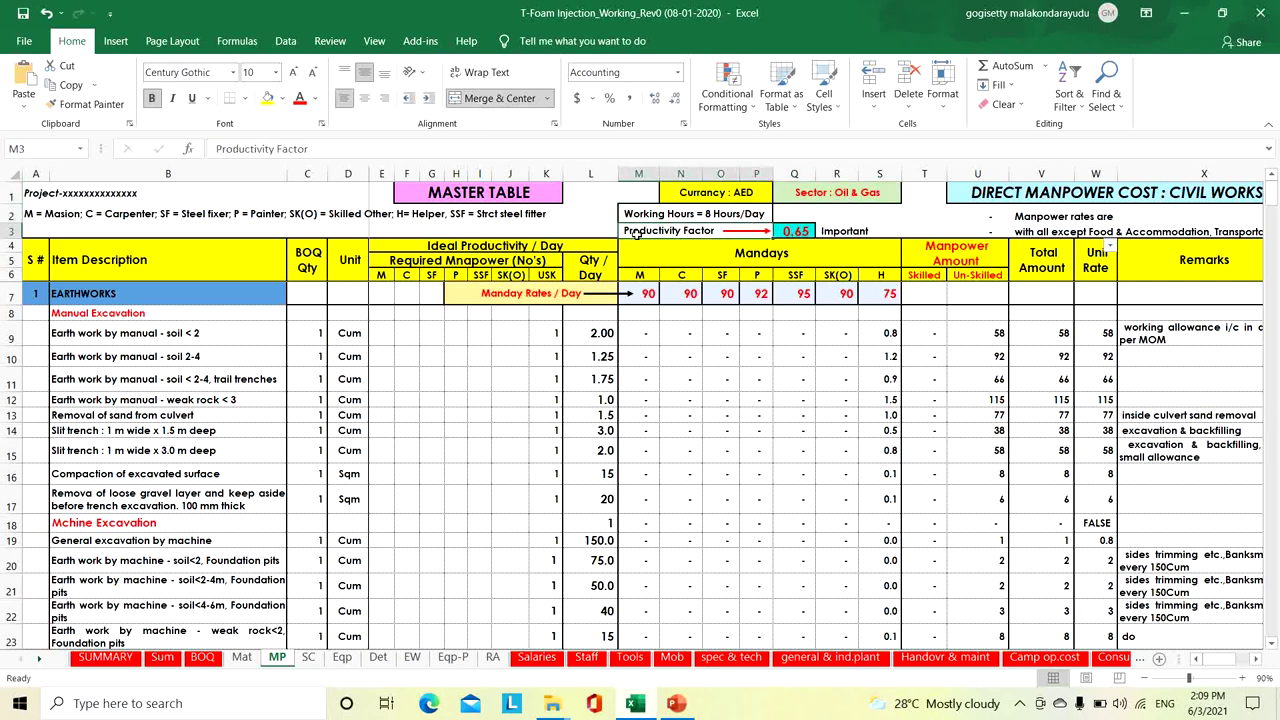
left_click(794, 232)
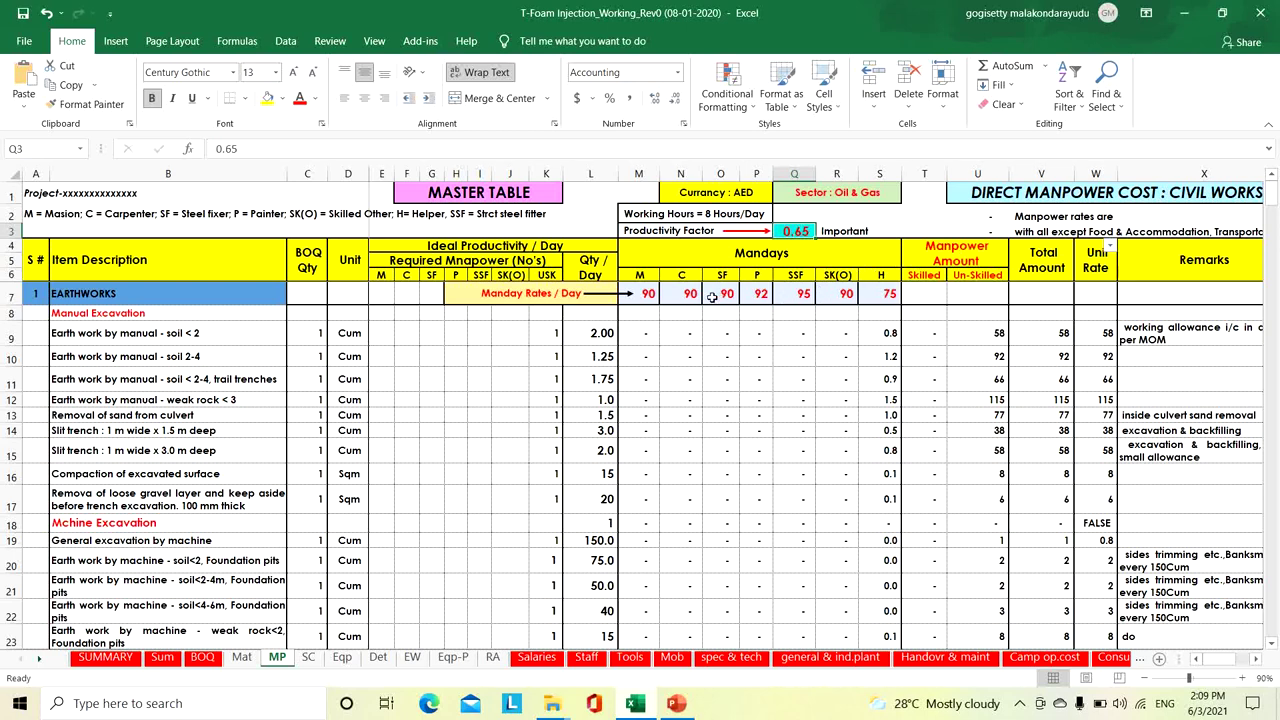
left_click(1015, 231)
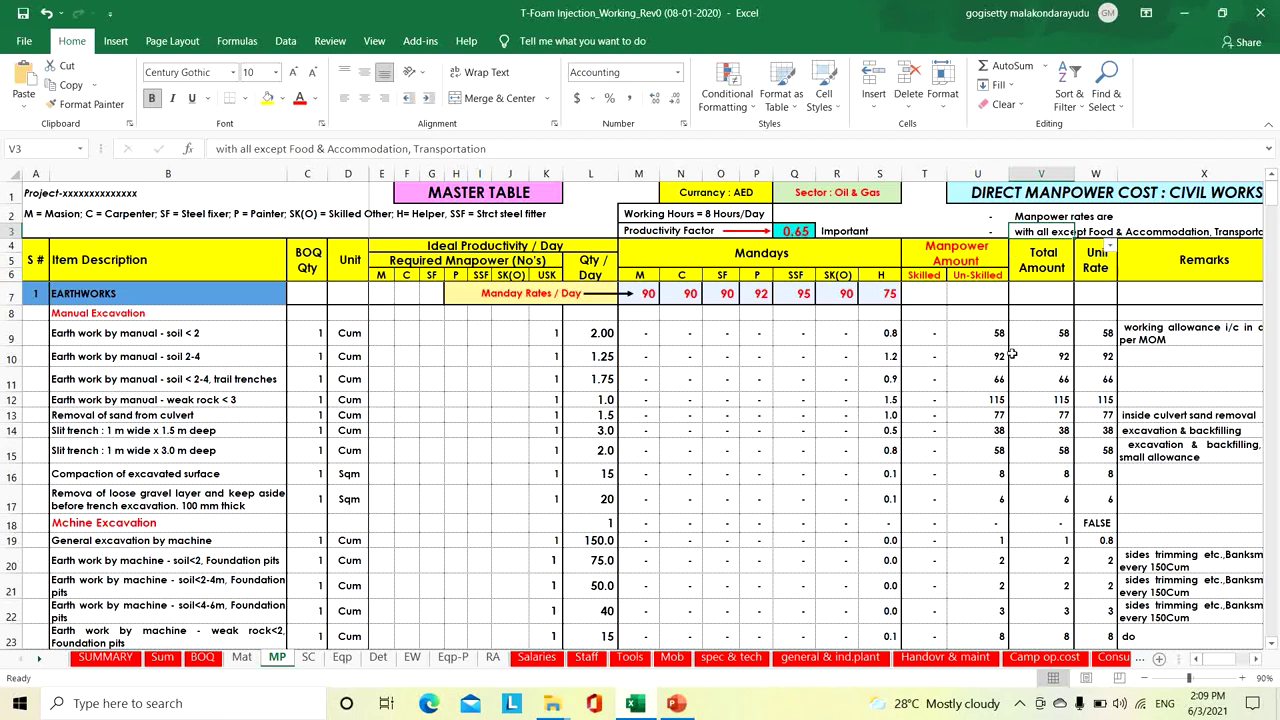
On the Salaries sheet, examine the worker cost headings from visa and recruitment charges through agency fee and insurance to food and accommodation
left_click(540, 660)
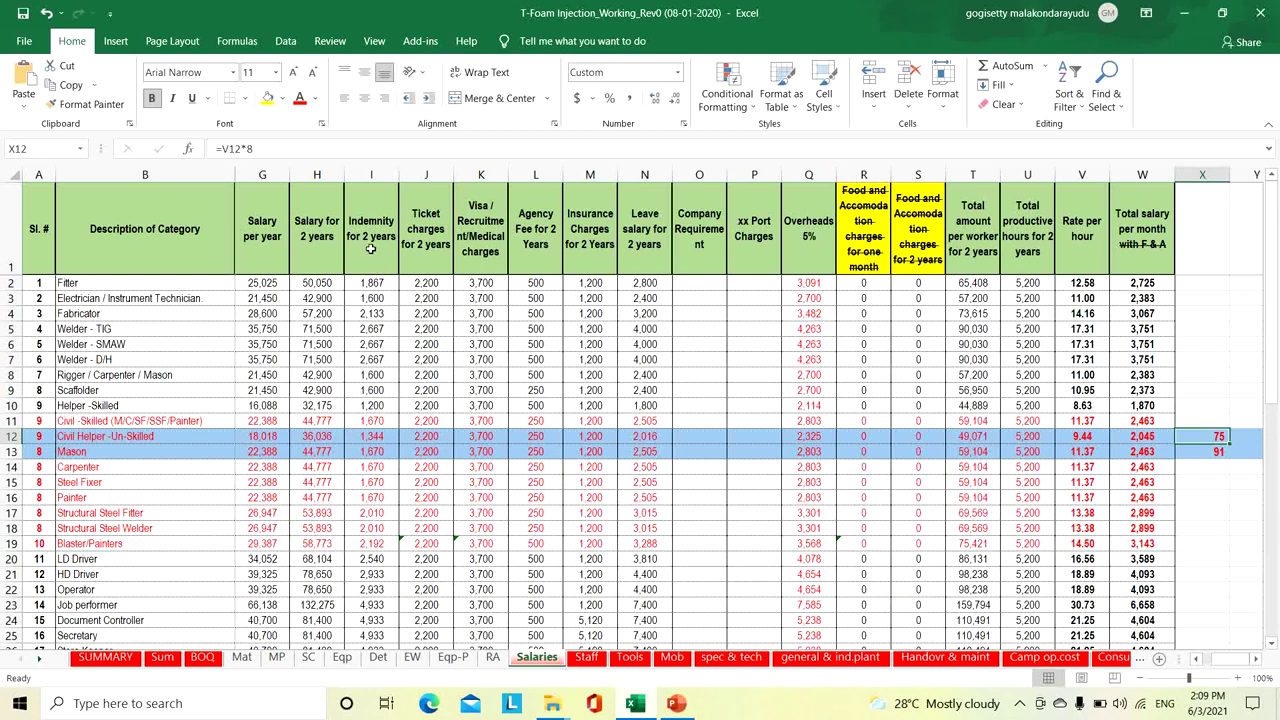
left_click(481, 240)
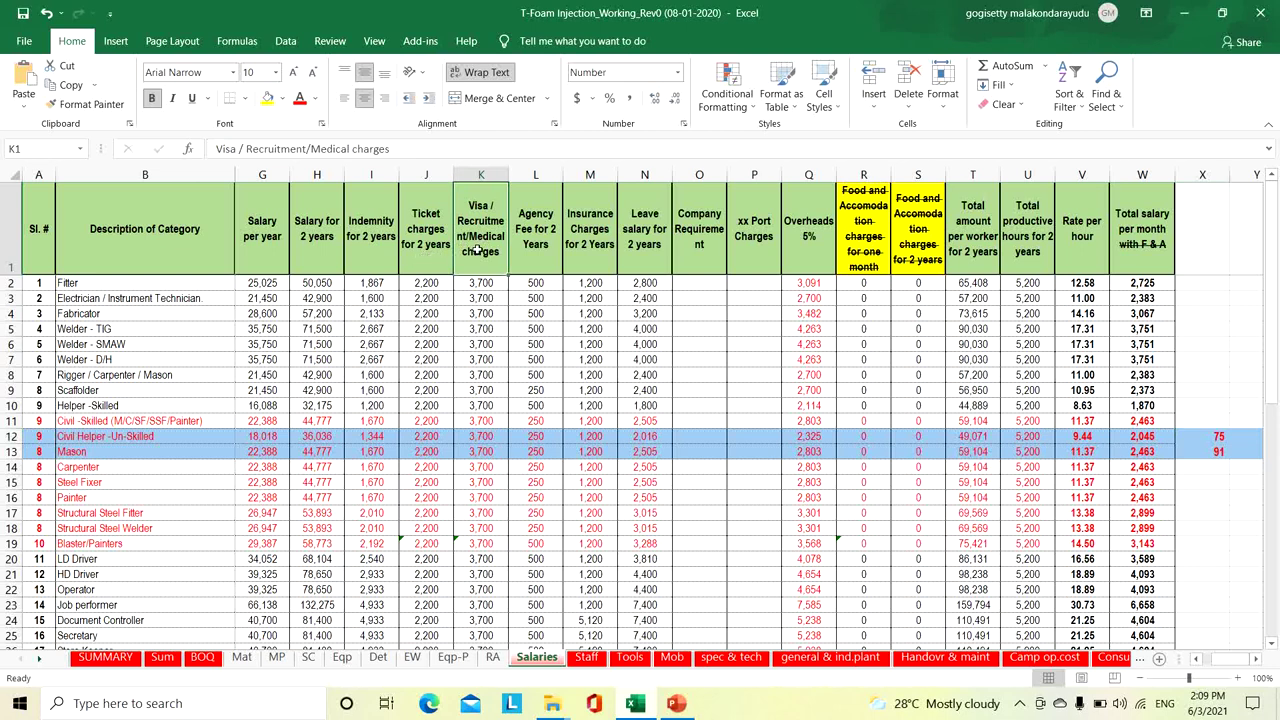
left_click(544, 258)
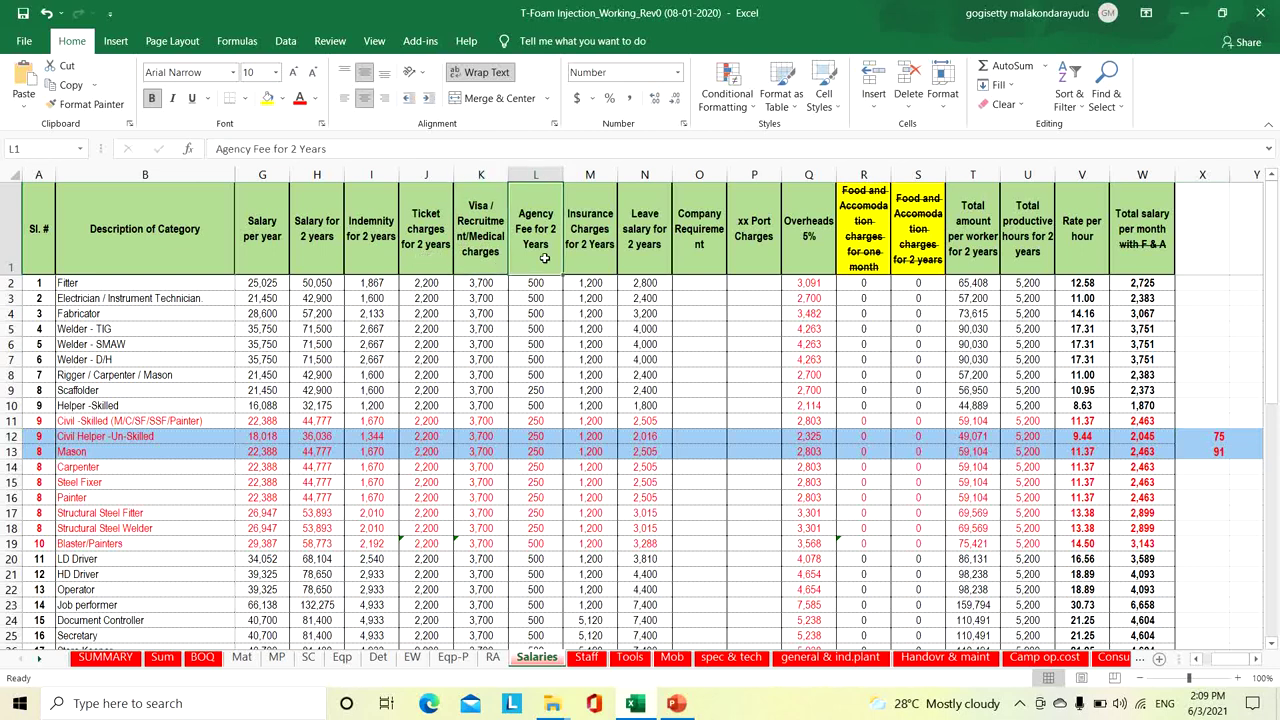
left_click(601, 250)
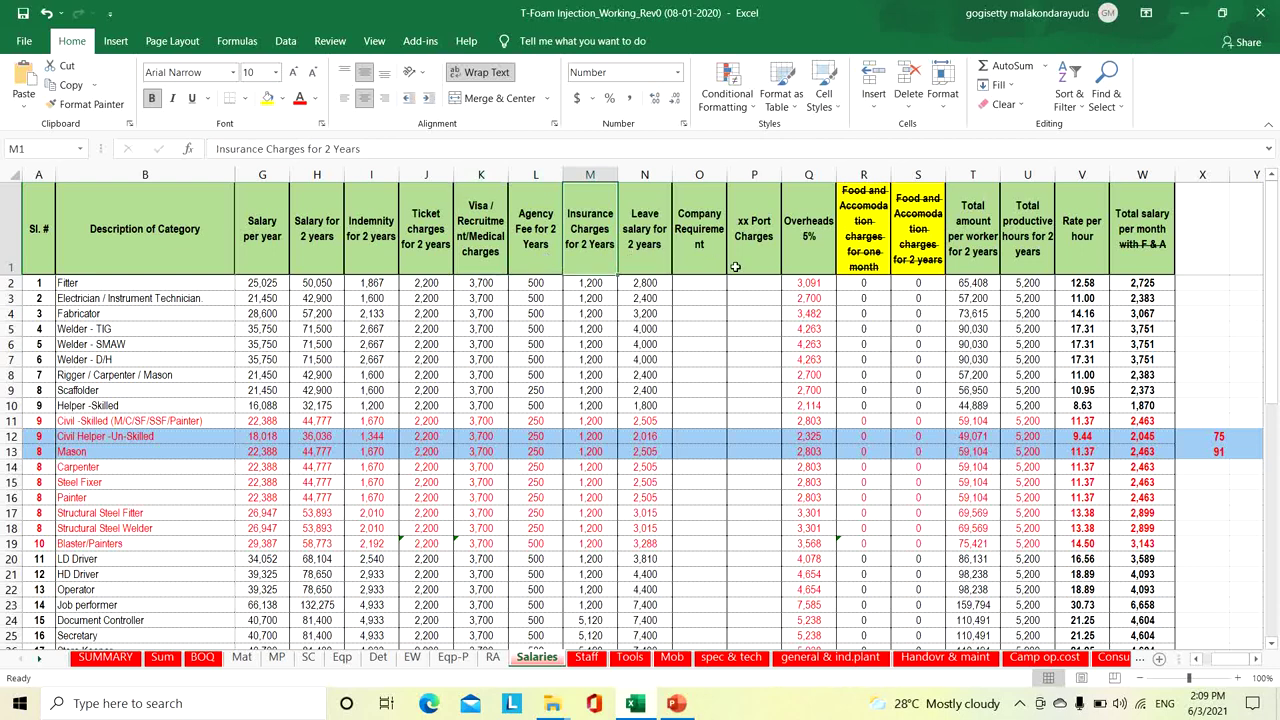
key("Right")
key("Right")
key("Right")
key("Right")
key("Right")
key("Right")
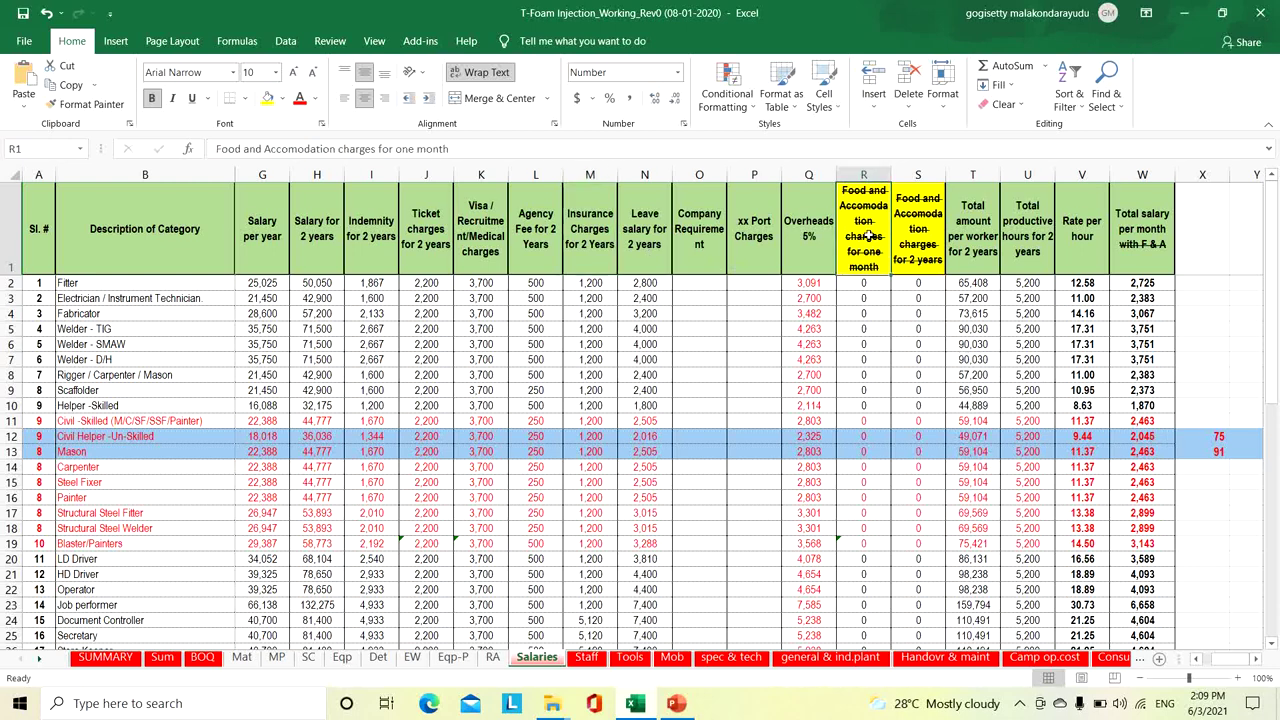
Check the daily rate calculation beside the Mason row and identify the matching Civil Helper -Un-Skilled category
left_click(1203, 452)
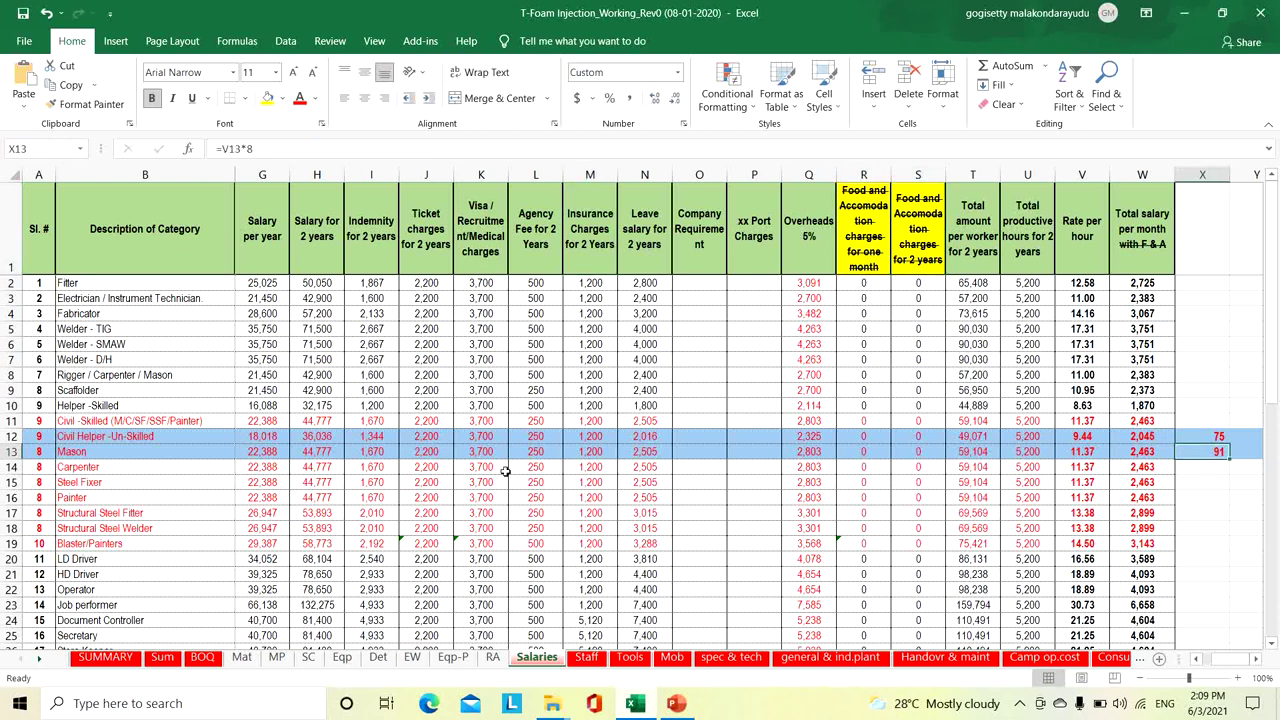
left_click(171, 457)
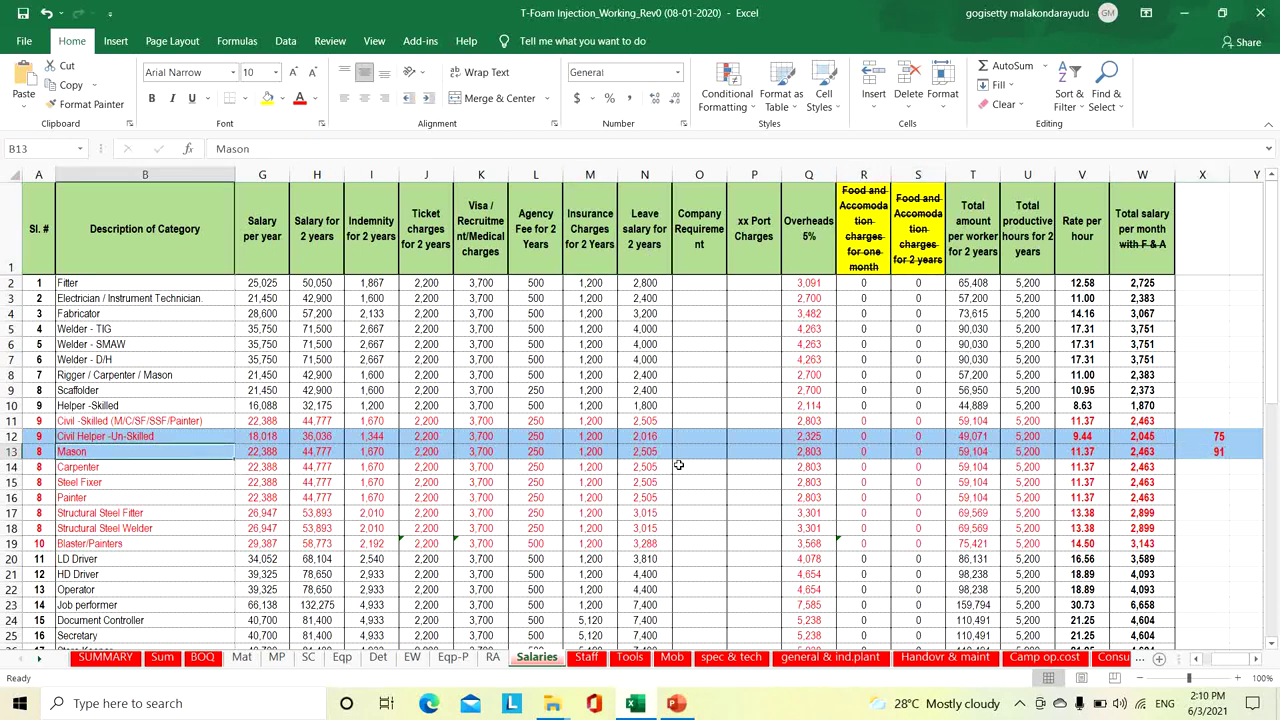
left_click(1194, 453)
left_click(160, 440)
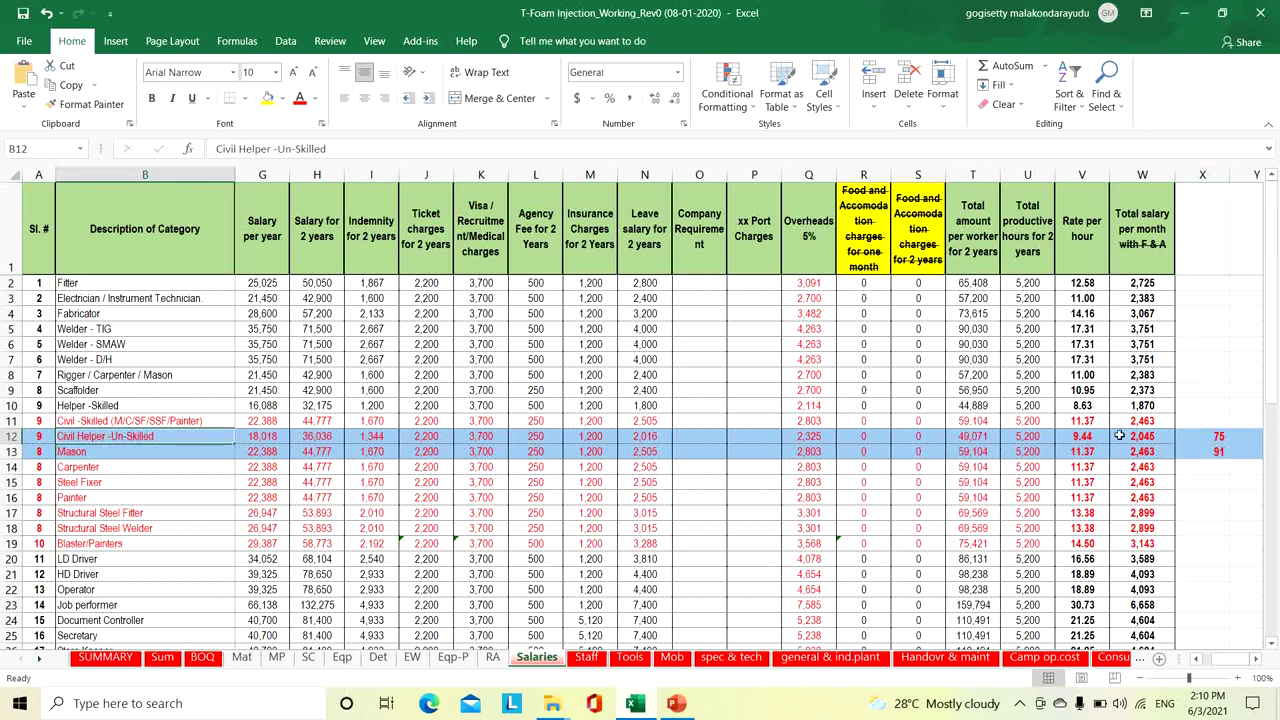
On the MP sheet, go through the manday rates per day for each trade from M to H
left_click(277, 657)
left_click(651, 293)
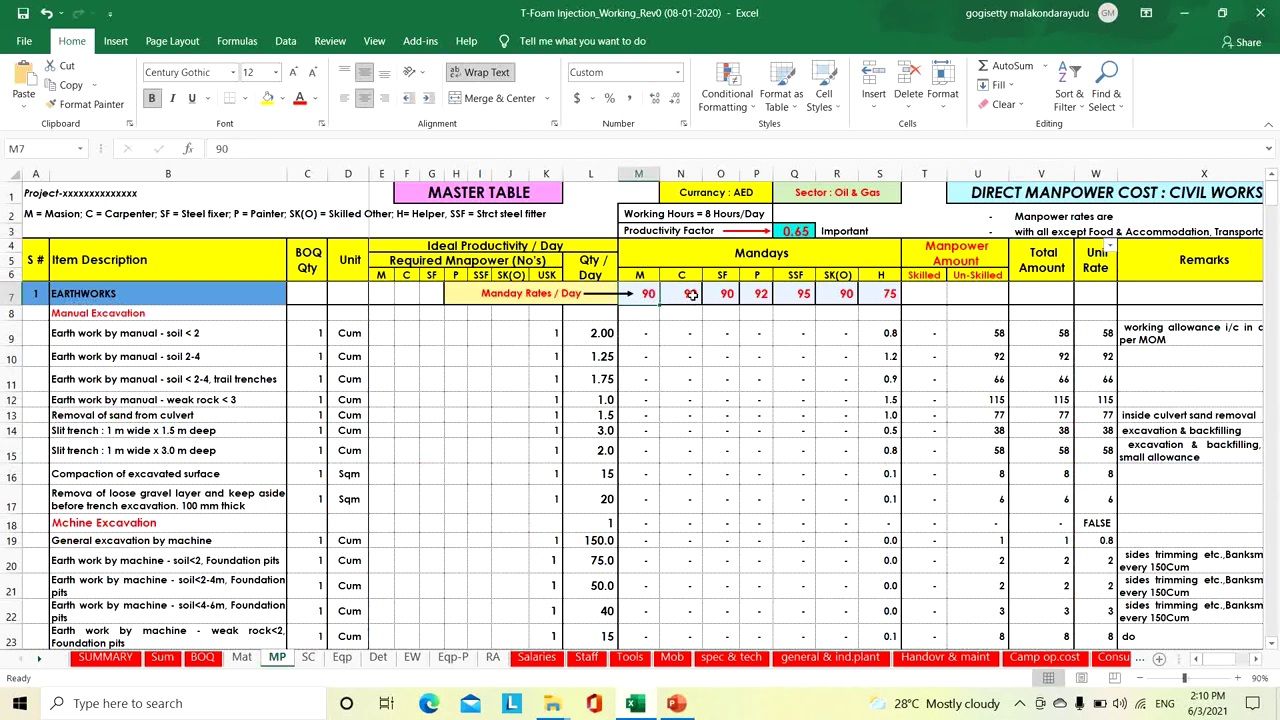
left_click(690, 294)
left_click(726, 294)
left_click(753, 295)
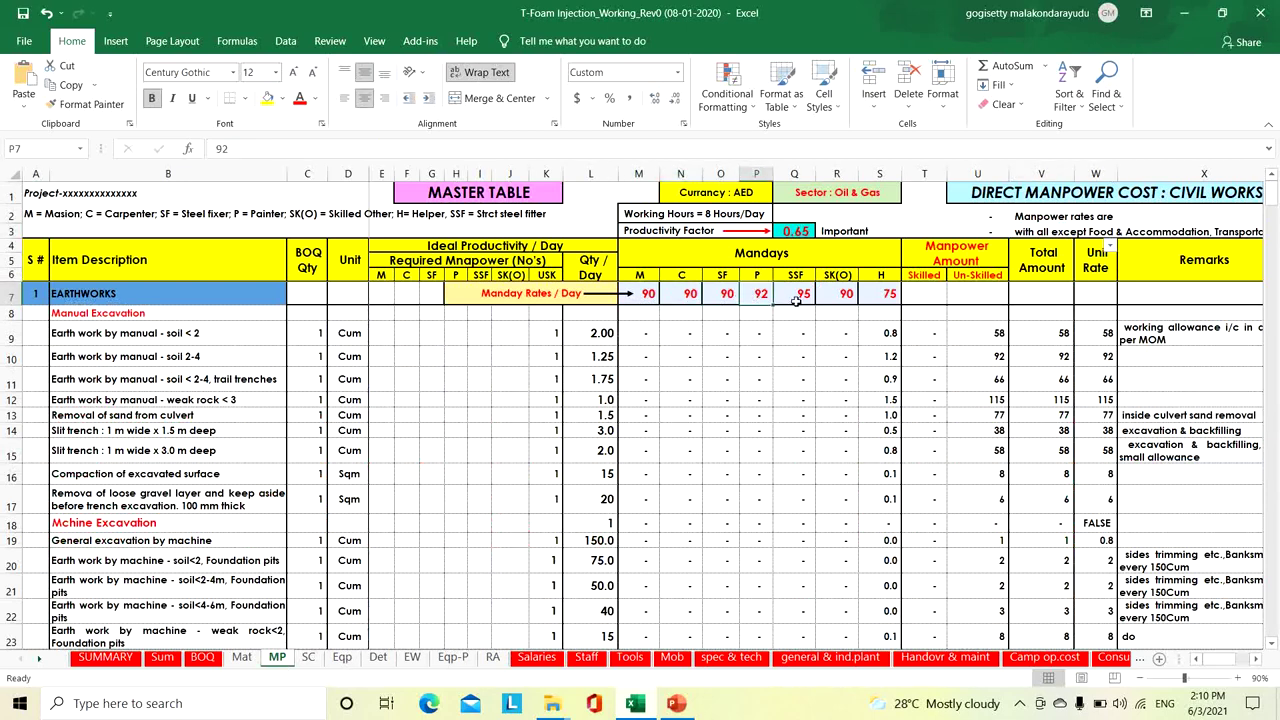
left_click(797, 296)
left_click(838, 295)
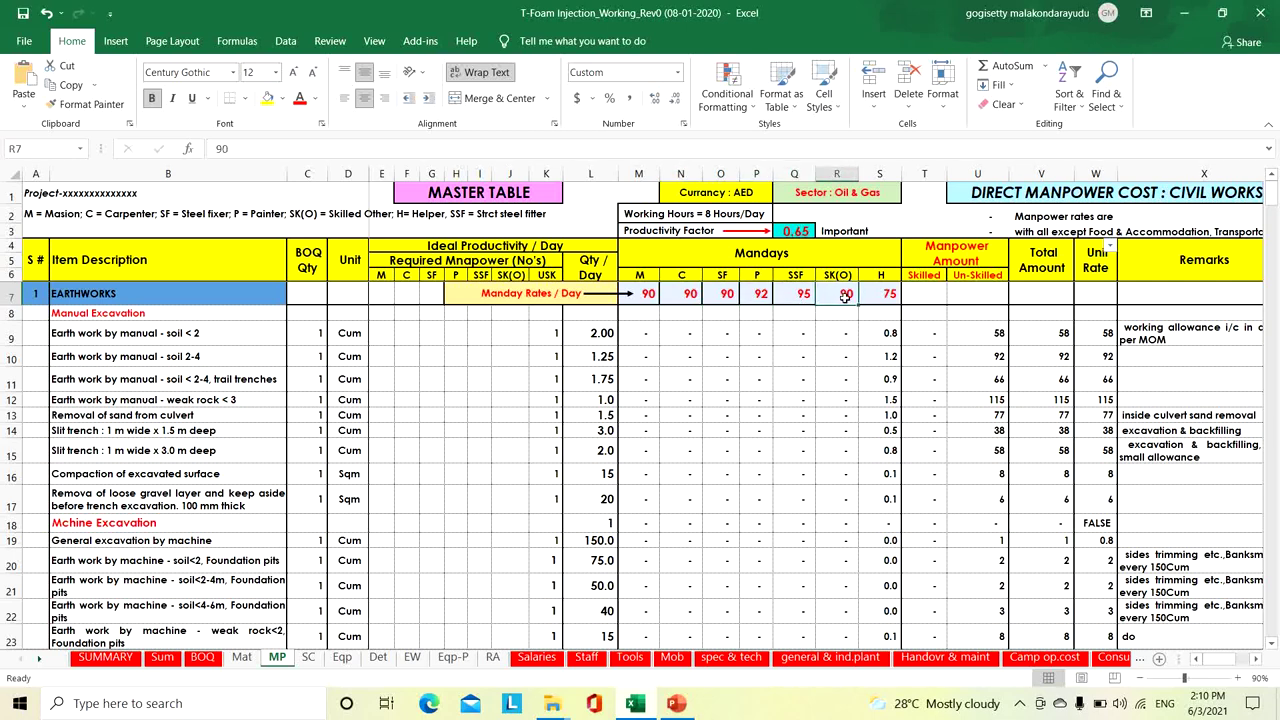
left_click(875, 293)
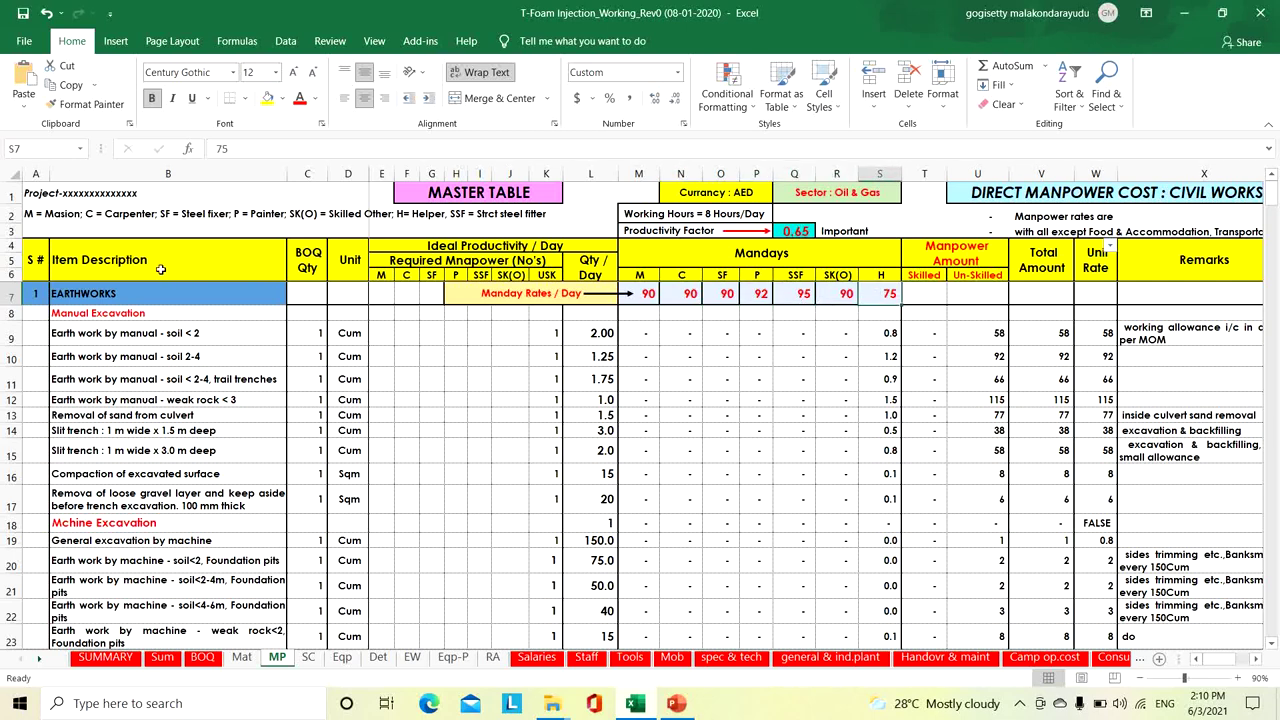
Review the note excluding food, accommodation and transportation, glance at the Camp op.cost sheet, and return to the MP sheet
left_click(1040, 231)
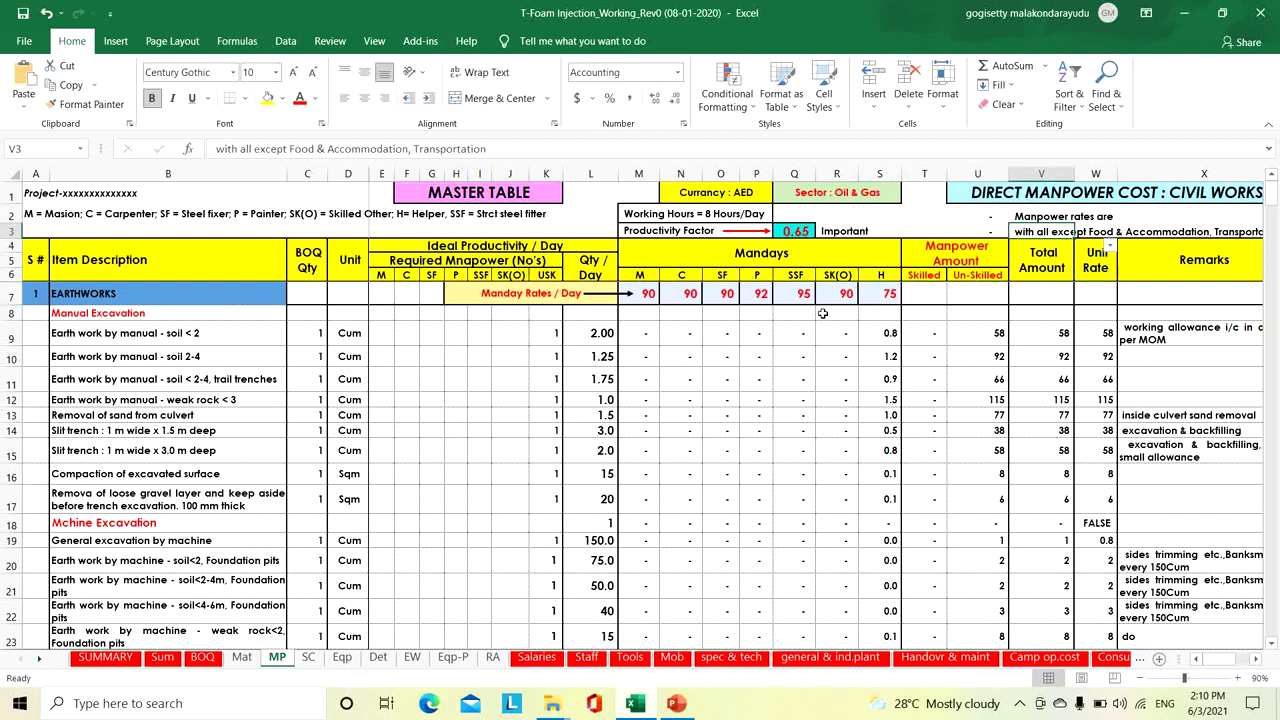
left_click(1040, 657)
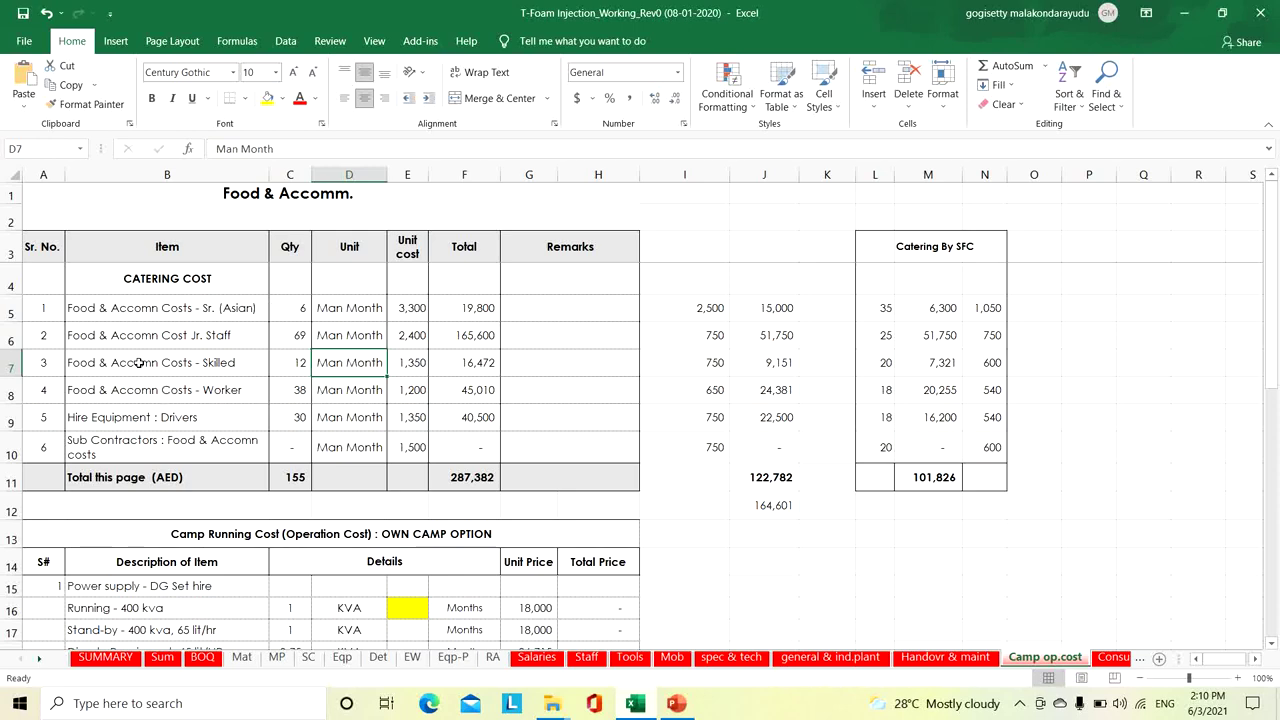
left_click(290, 658)
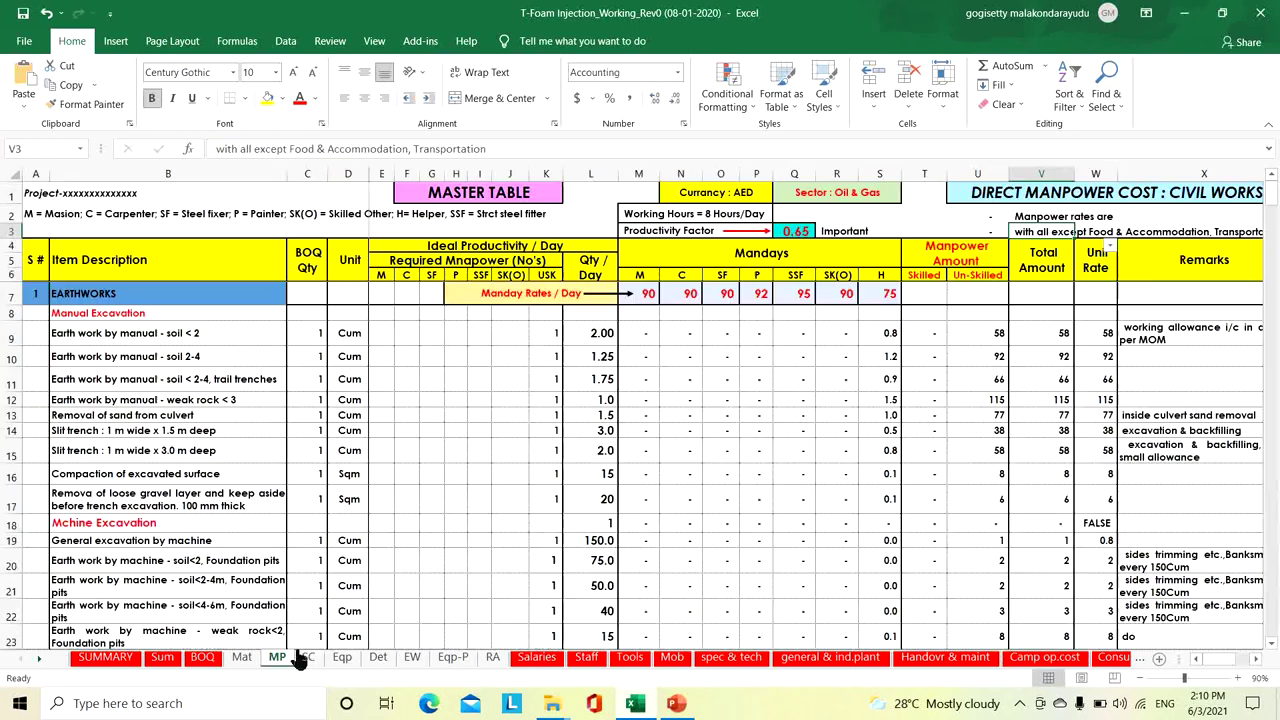
Go to the end of the master table and examine the total man days and the total man months at 26 days per month
scroll(774, 485, "down", 18)
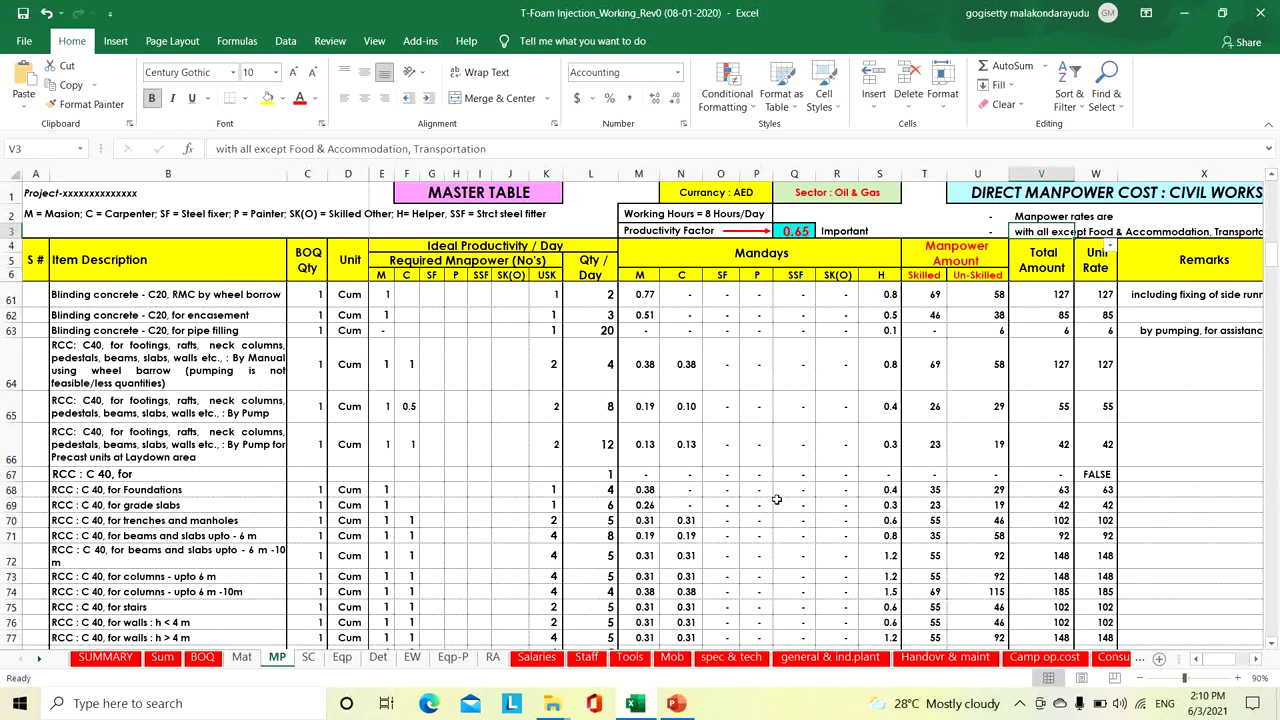
scroll(776, 498, "down", 20)
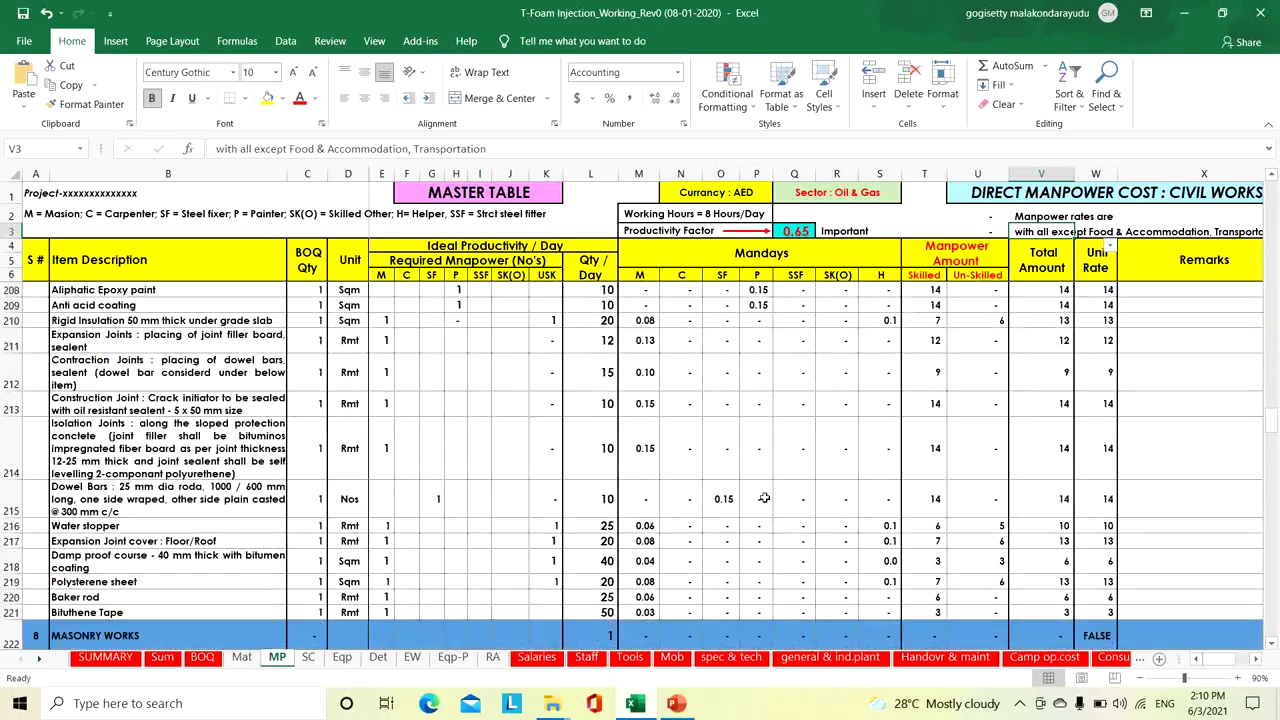
scroll(764, 497, "down", 20)
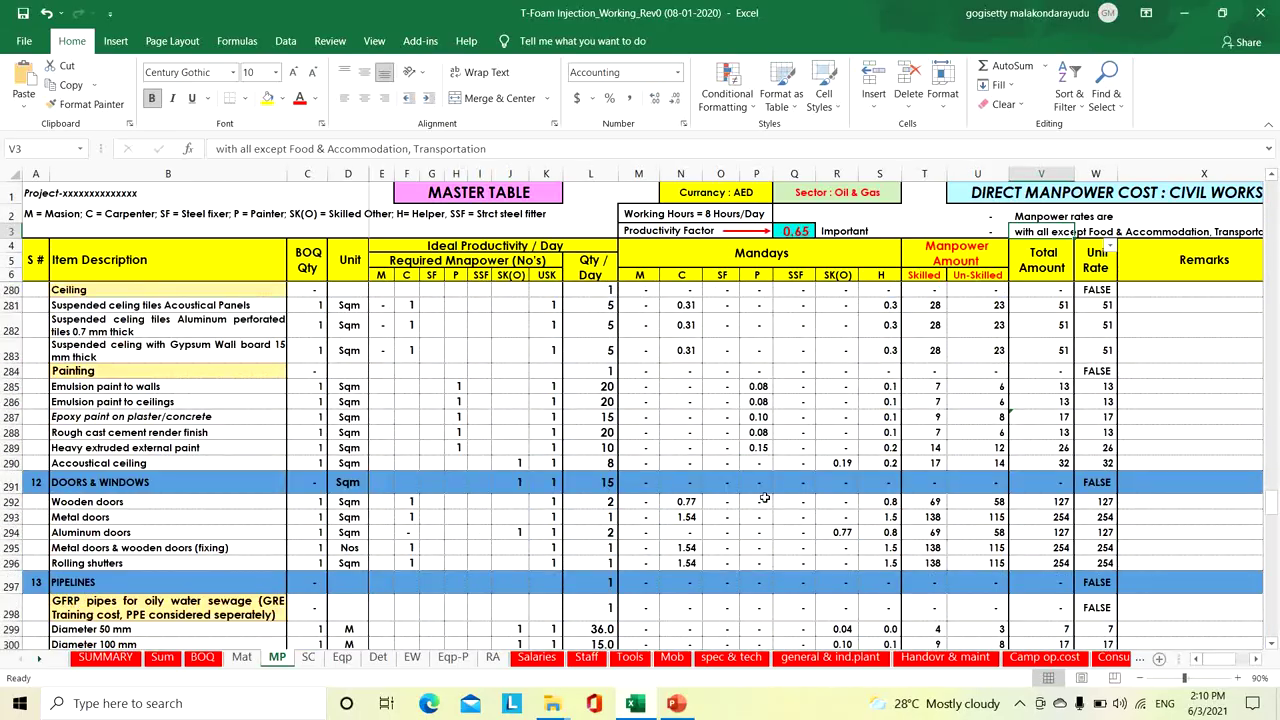
scroll(764, 497, "down", 20)
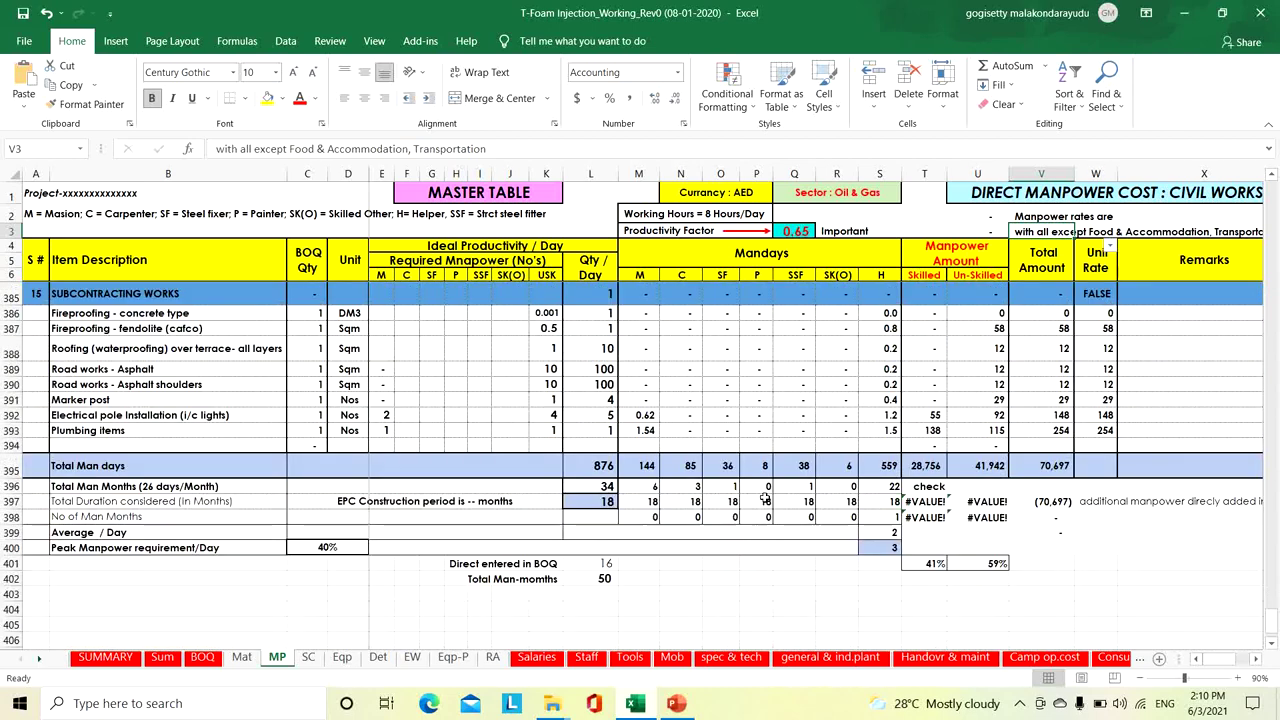
scroll(765, 497, "down", 3)
scroll(765, 497, "up", 1)
left_click(581, 356)
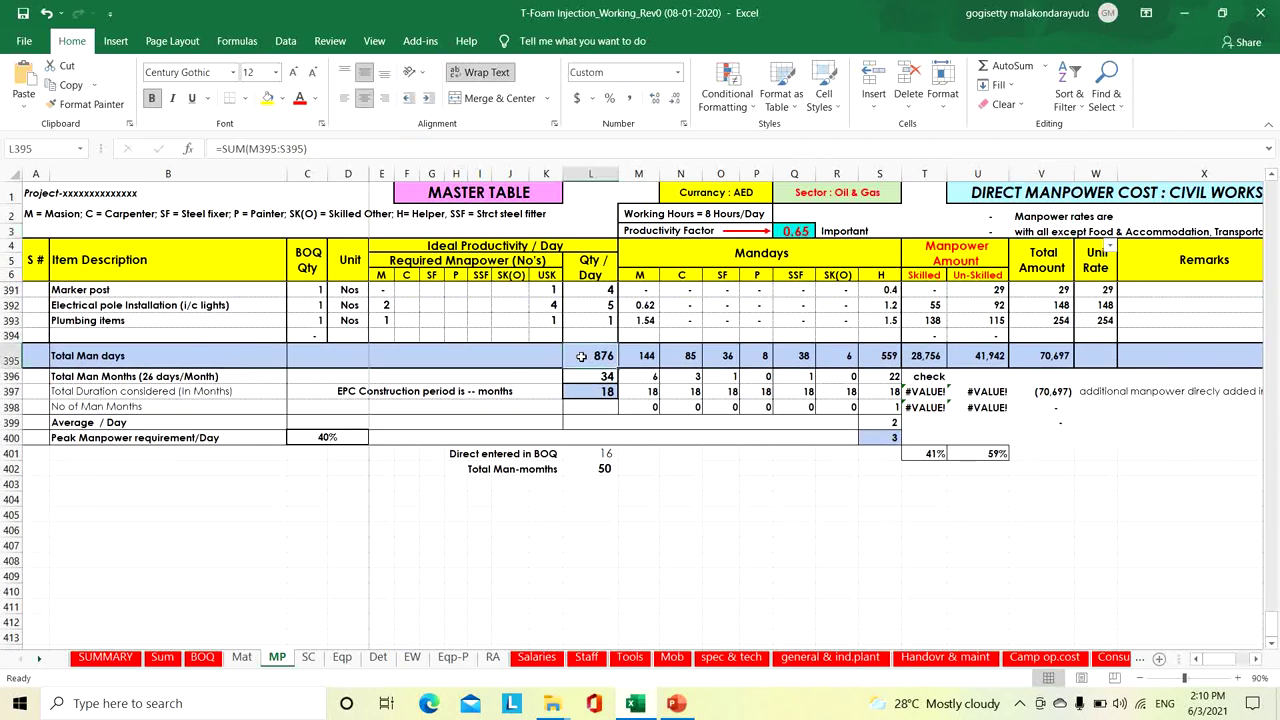
left_click(216, 376)
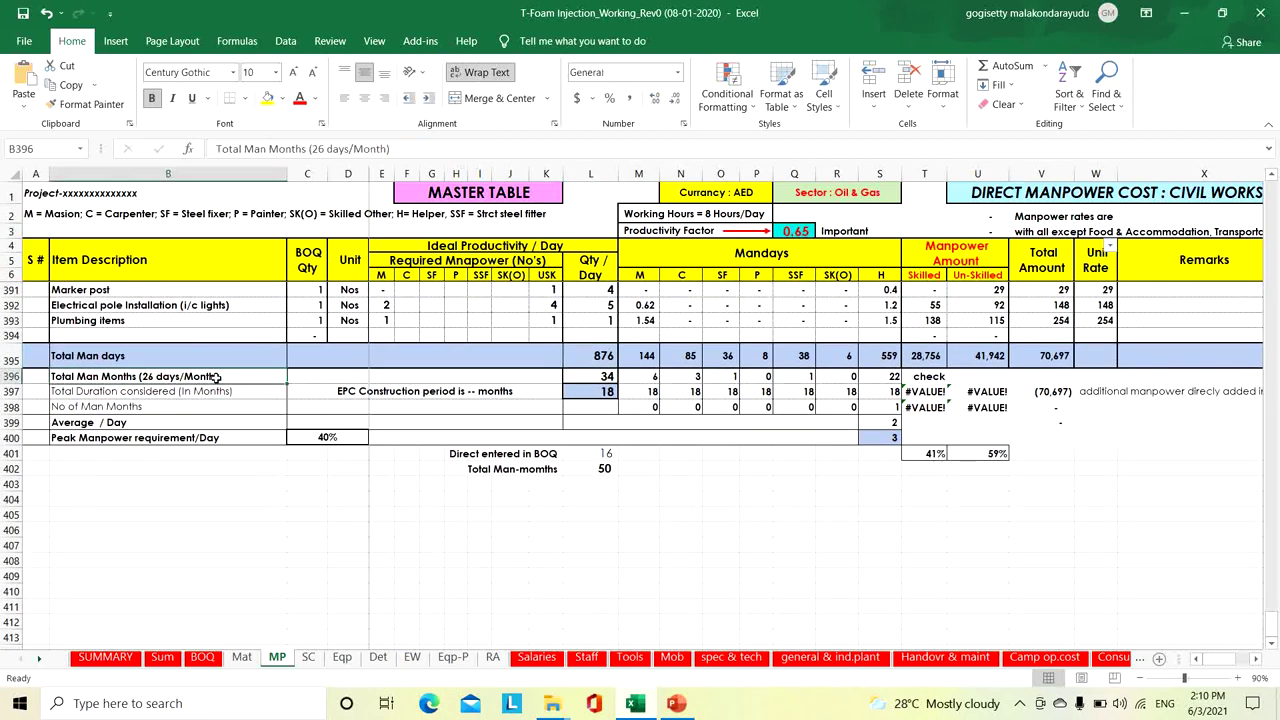
left_click(574, 378)
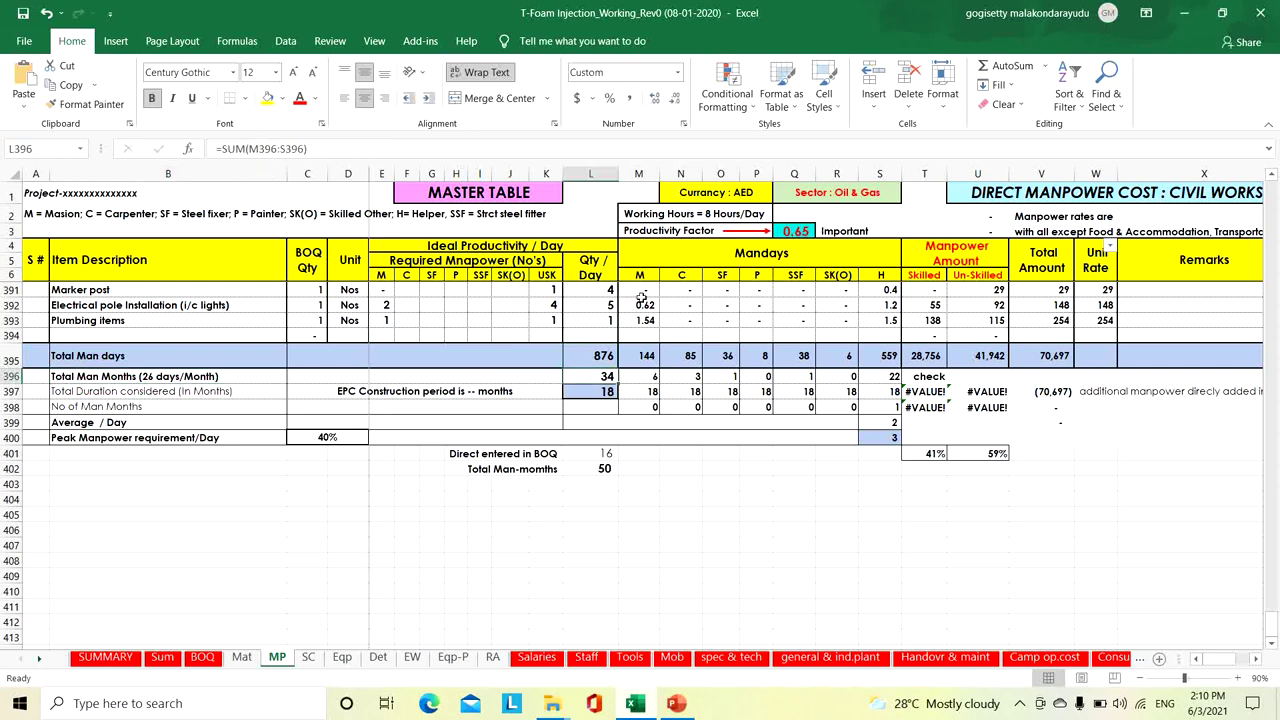
On the Camp op.cost sheet, examine the food and accommodation items, unit costs and totals for skilled staff and workers
left_click(1015, 657)
left_click(229, 362)
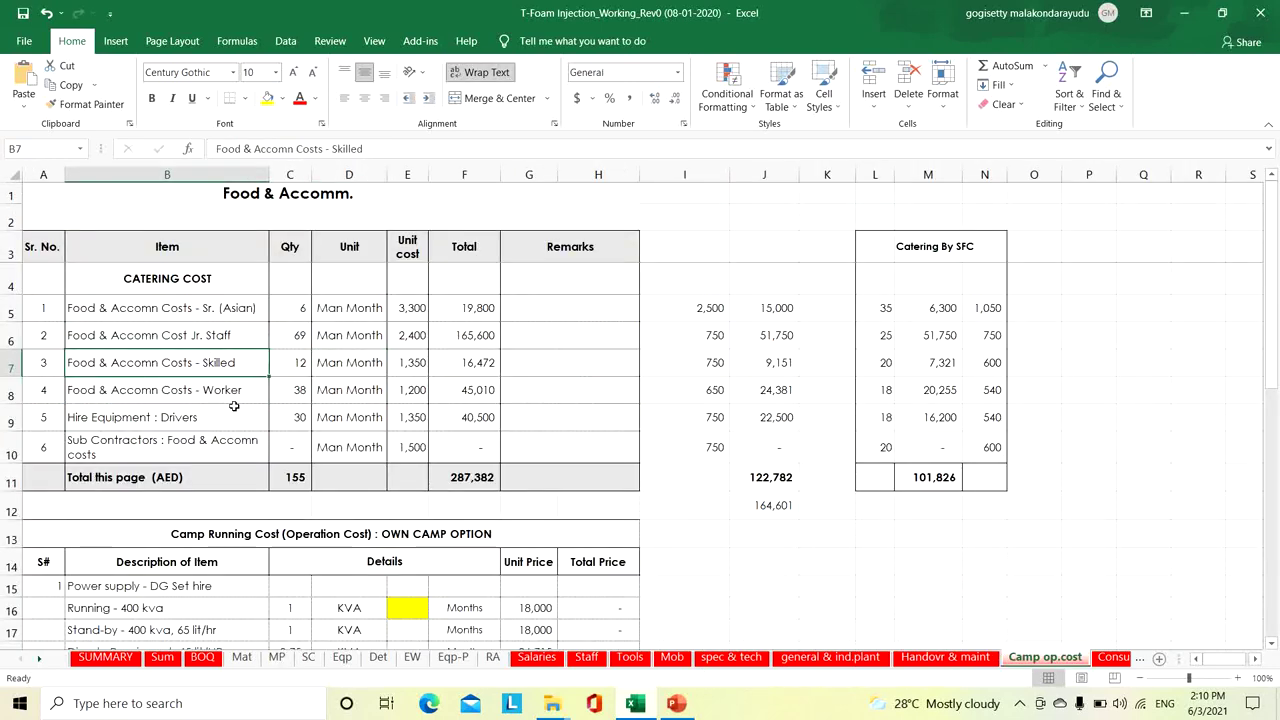
left_click(240, 392)
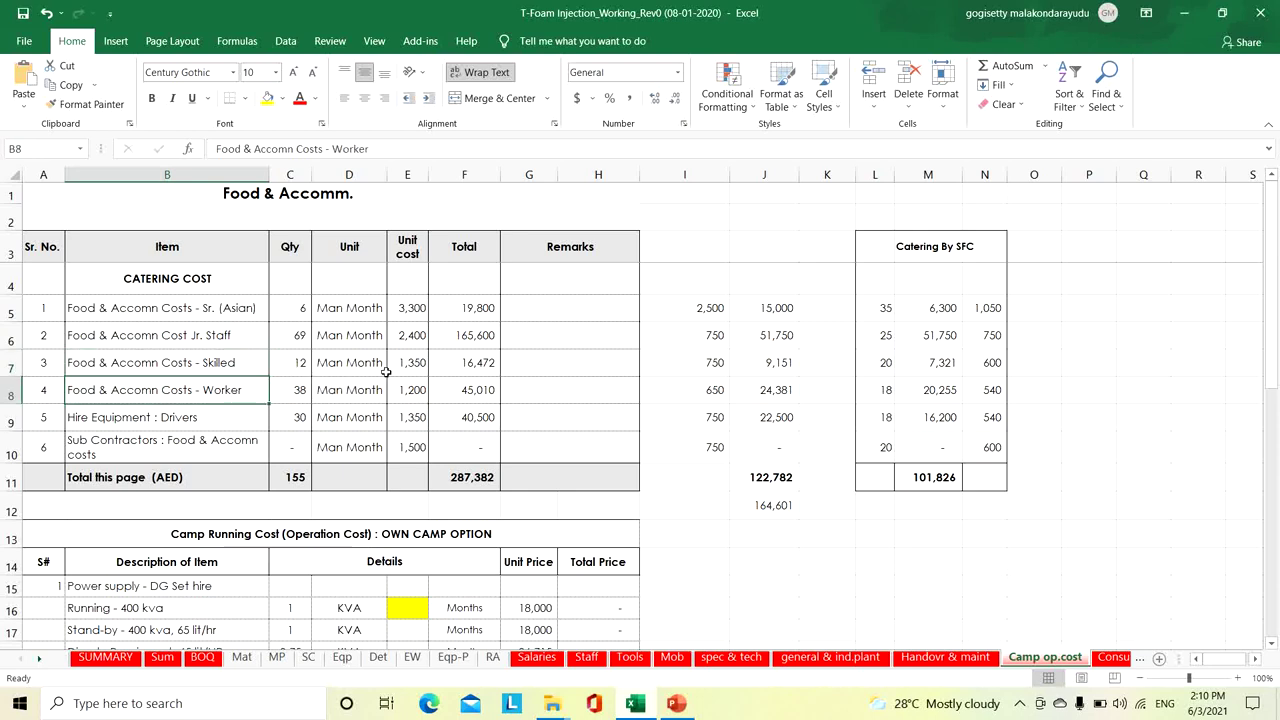
left_click(414, 388)
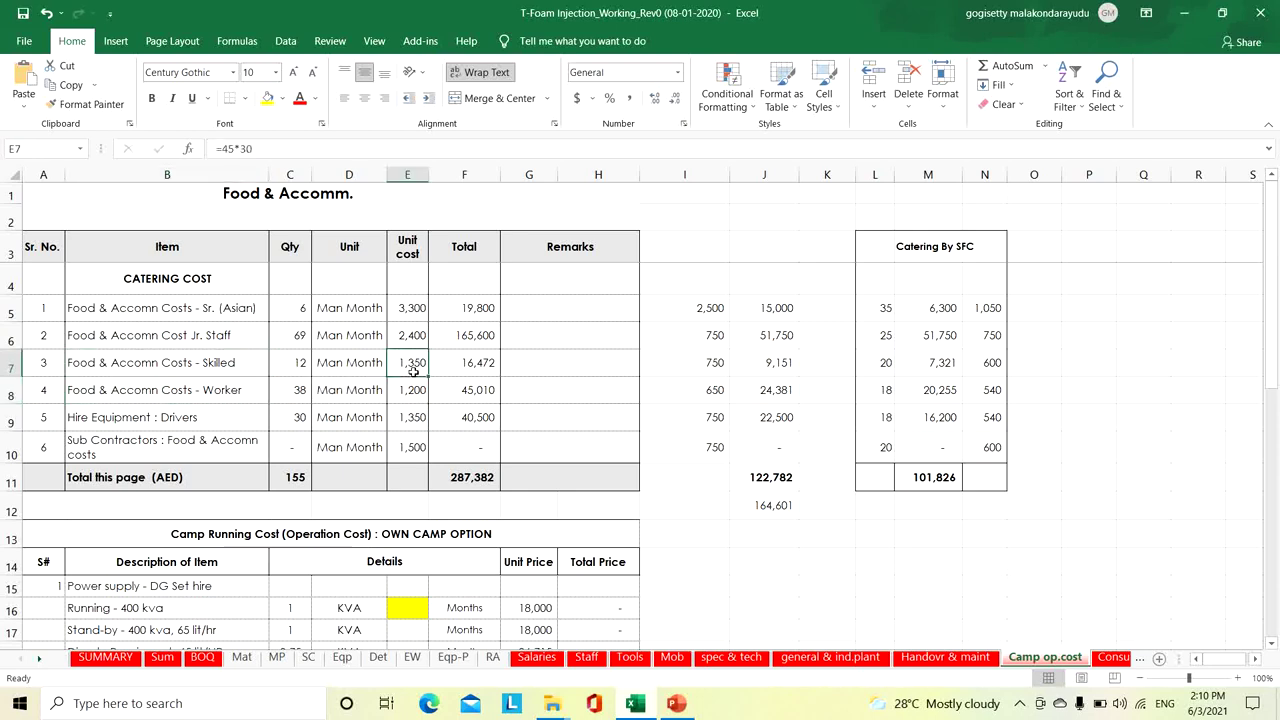
left_click(460, 400)
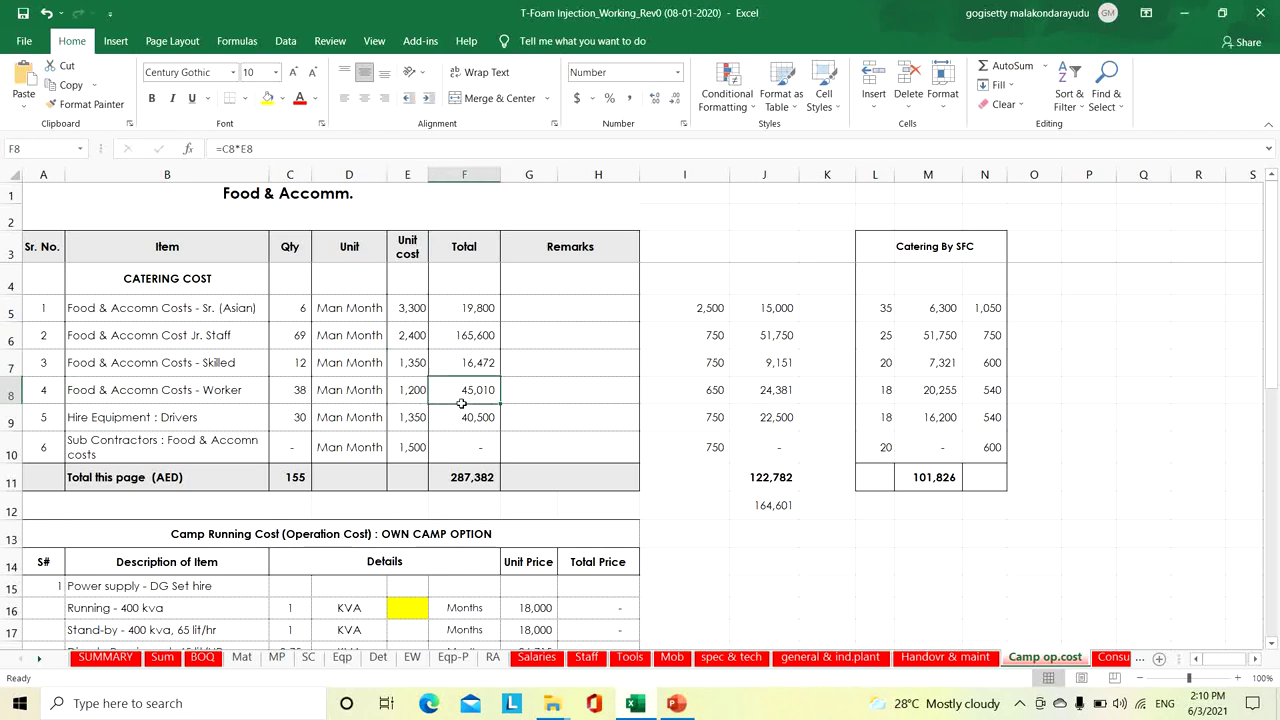
left_click(466, 362)
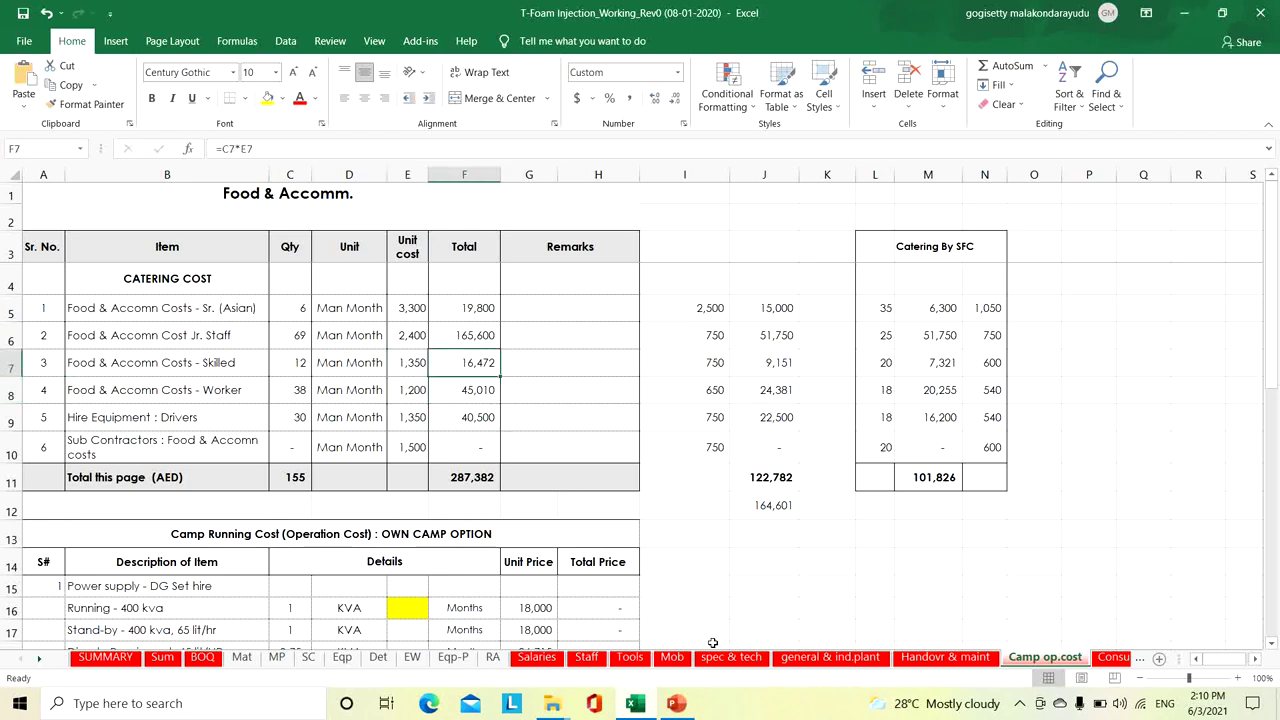
Check the Bus 32 Seater row on the general & ind.plant sheet and the manpower histogram on the Staff sheet
left_click(805, 660)
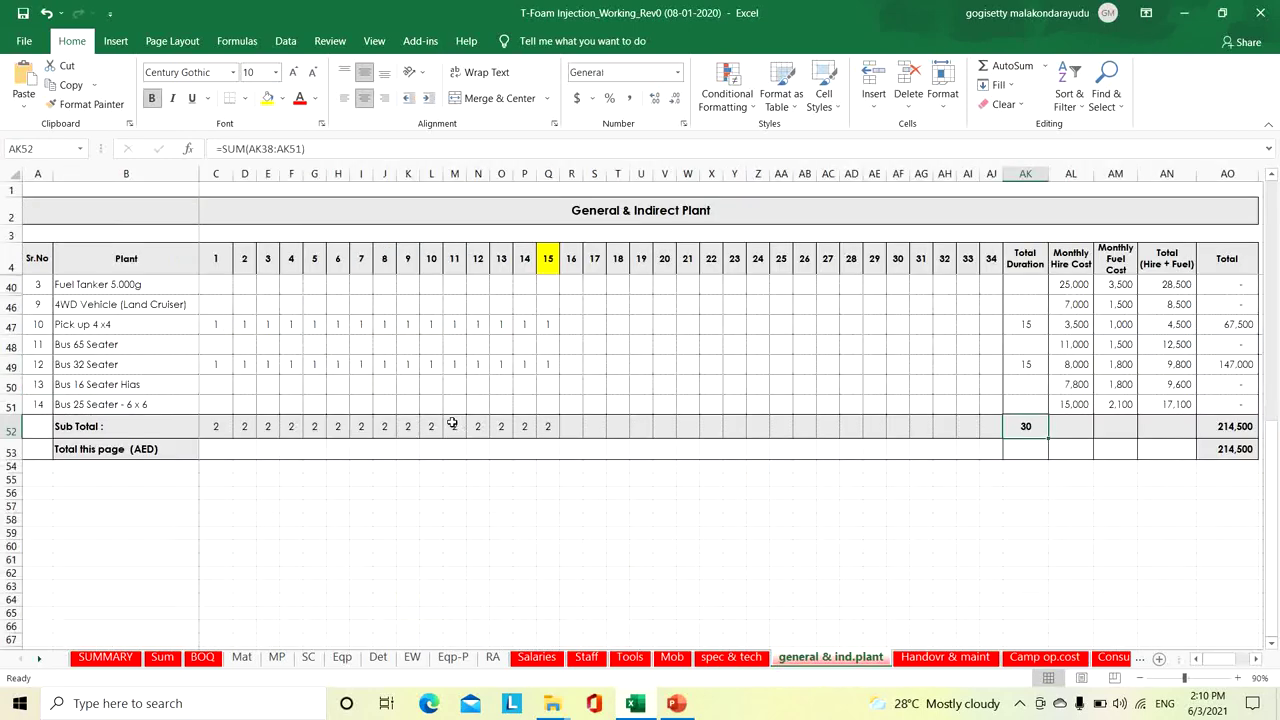
left_click(140, 369)
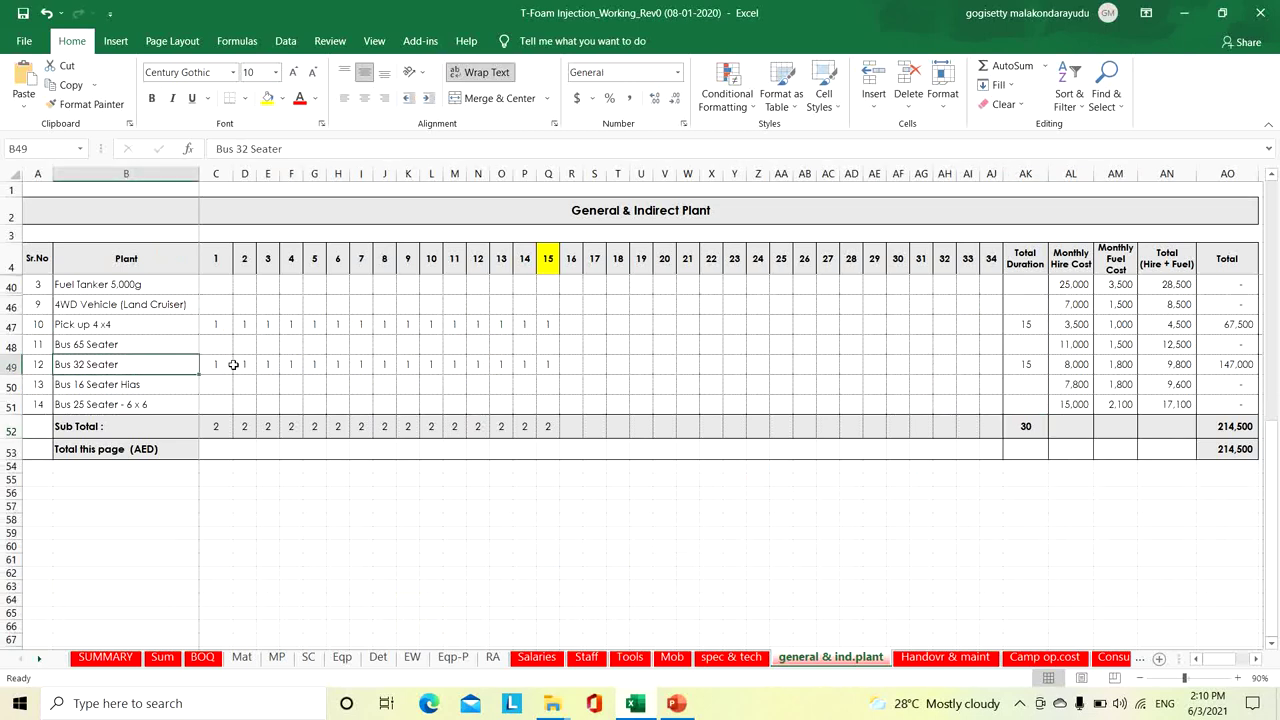
left_click(275, 658)
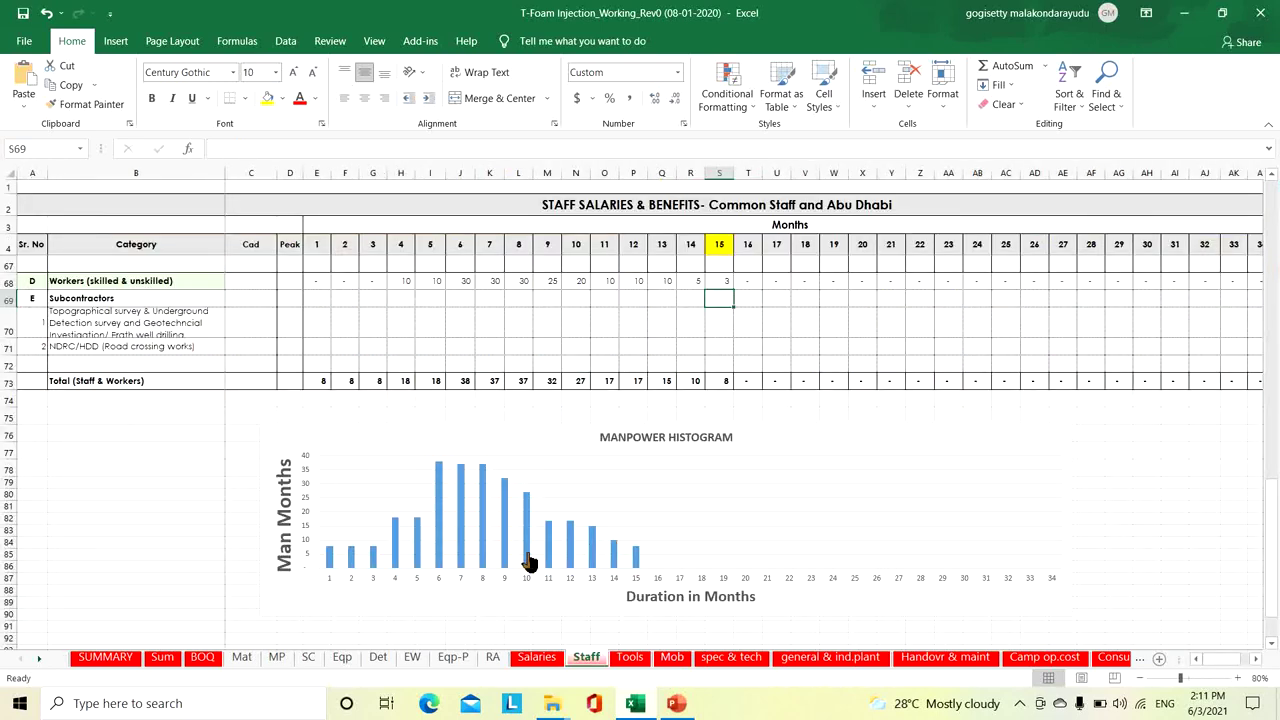
left_click(588, 658)
Return to the beginning of the MP master table and examine the S #, Item Description, BOQ Qty and Unit headings
left_click(277, 657)
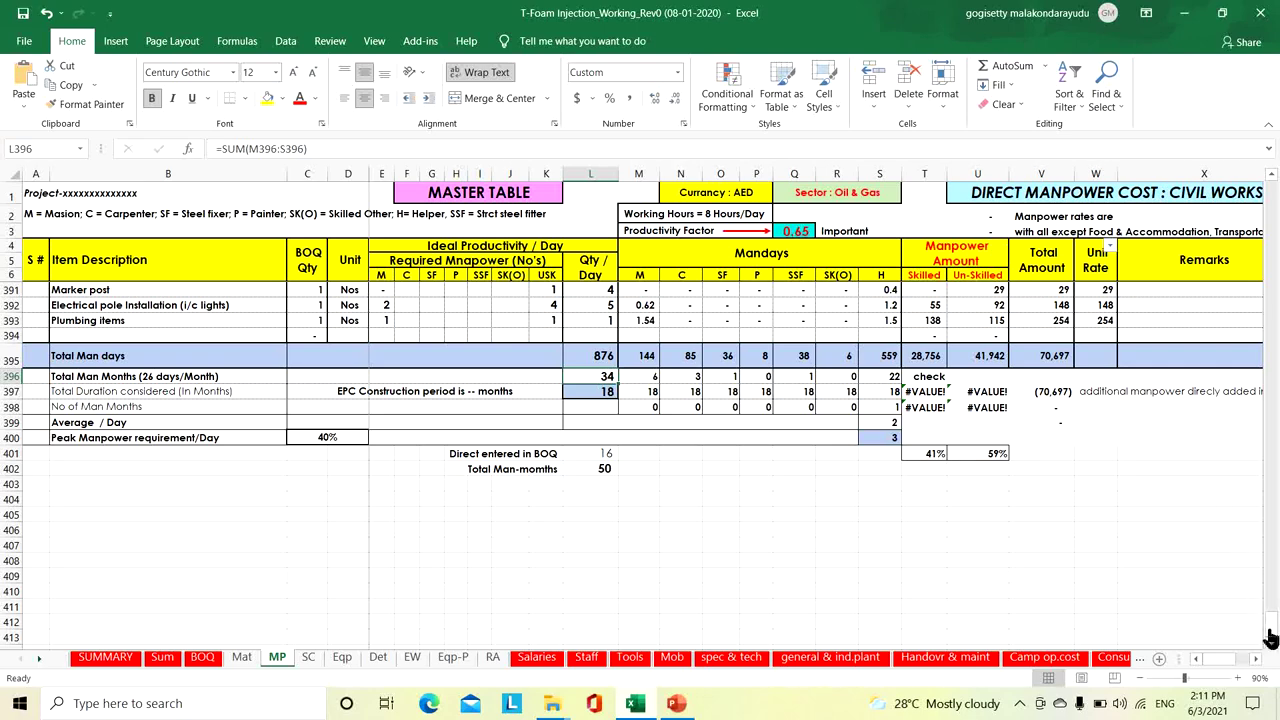
left_click_drag(1271, 618, 1273, 177)
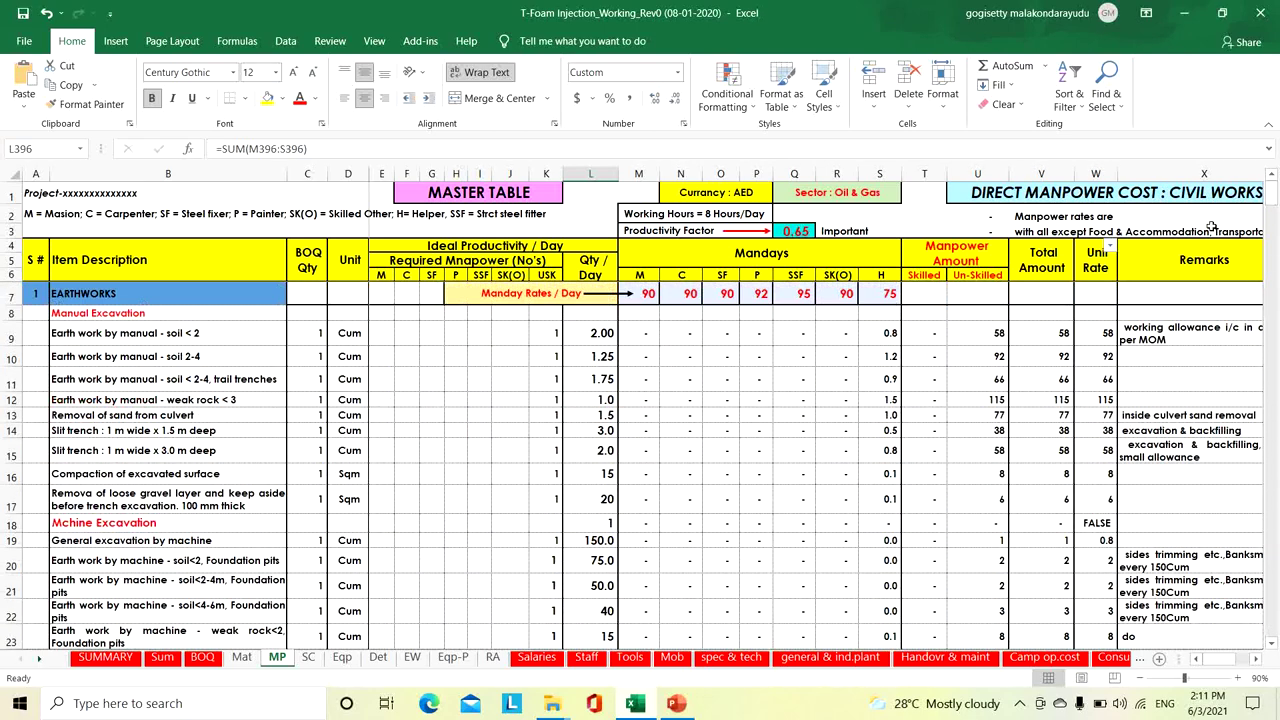
left_click(35, 262)
left_click(135, 262)
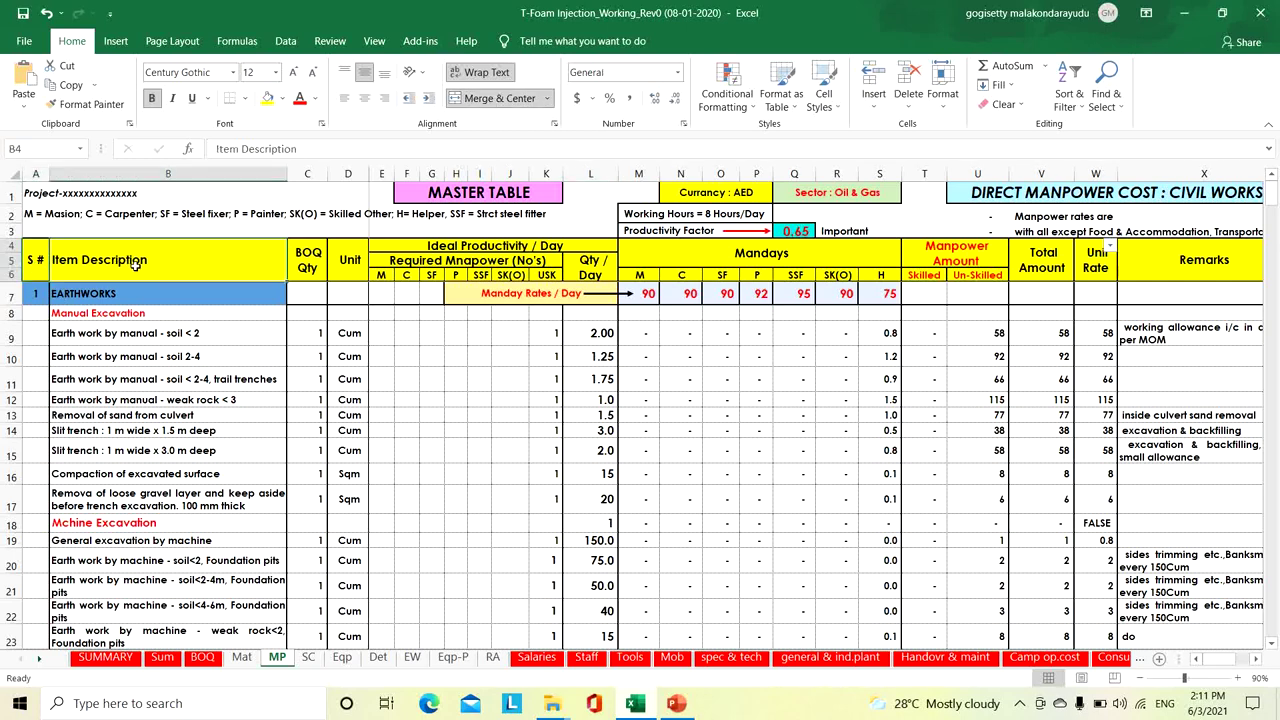
left_click(316, 270)
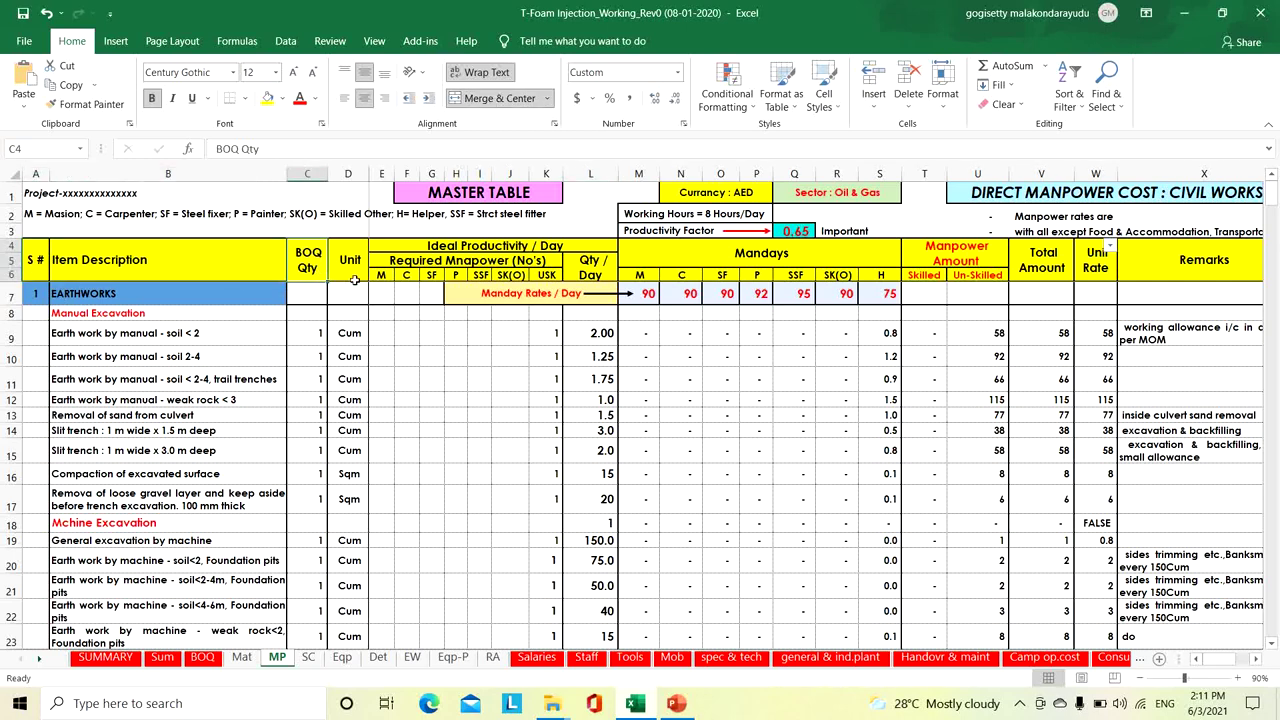
left_click(351, 273)
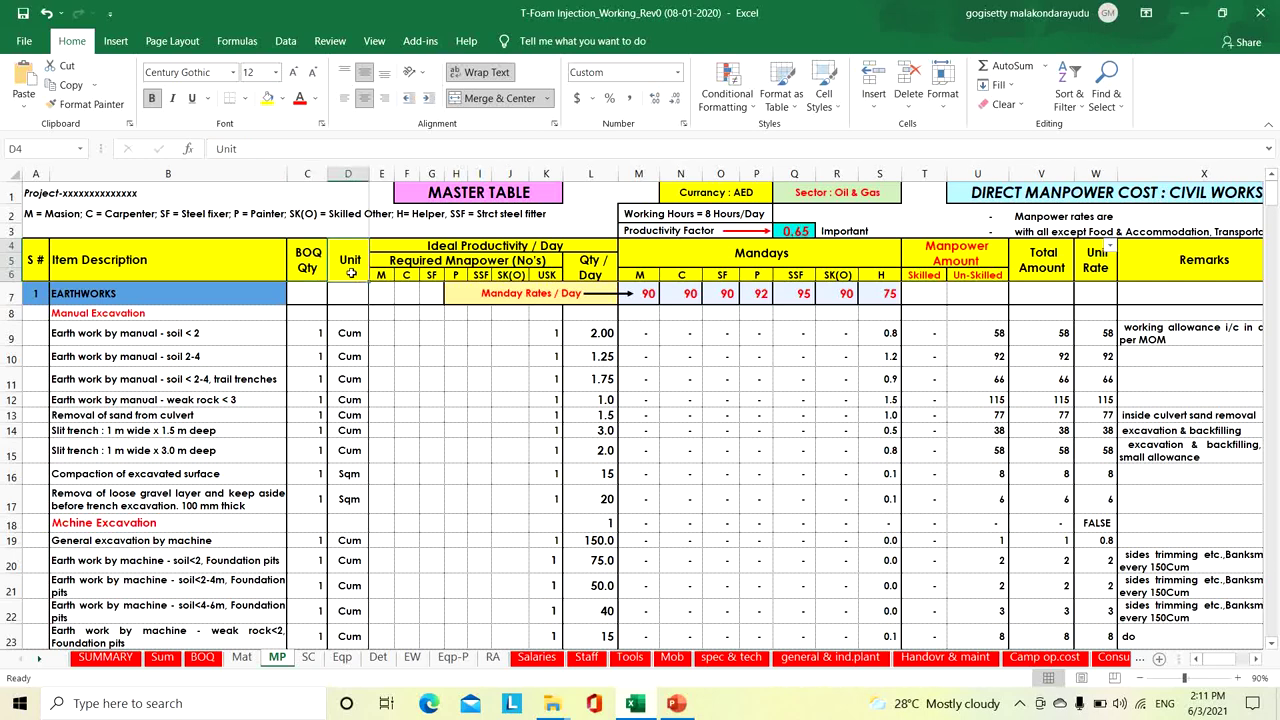
Examine the Ideal Productivity / Day heading, the Required Manpower and M columns, and the first item's unskilled worker count and daily quantity
left_click(473, 245)
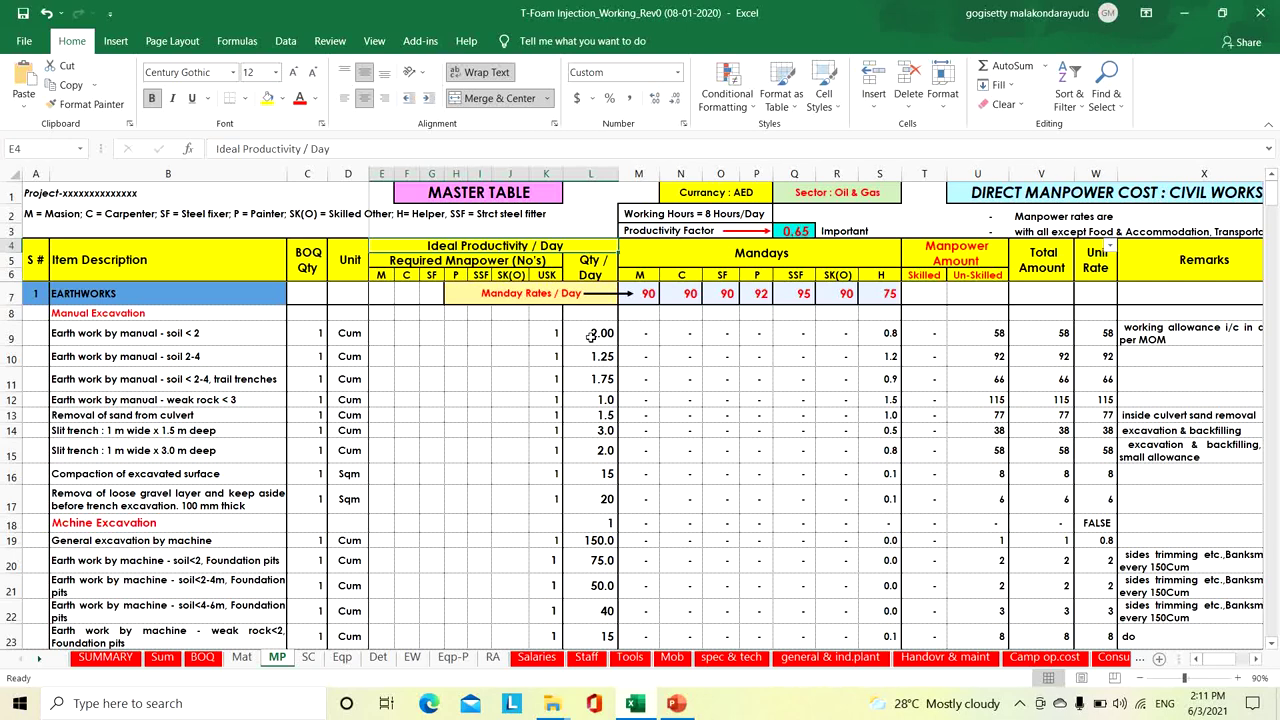
left_click(555, 335)
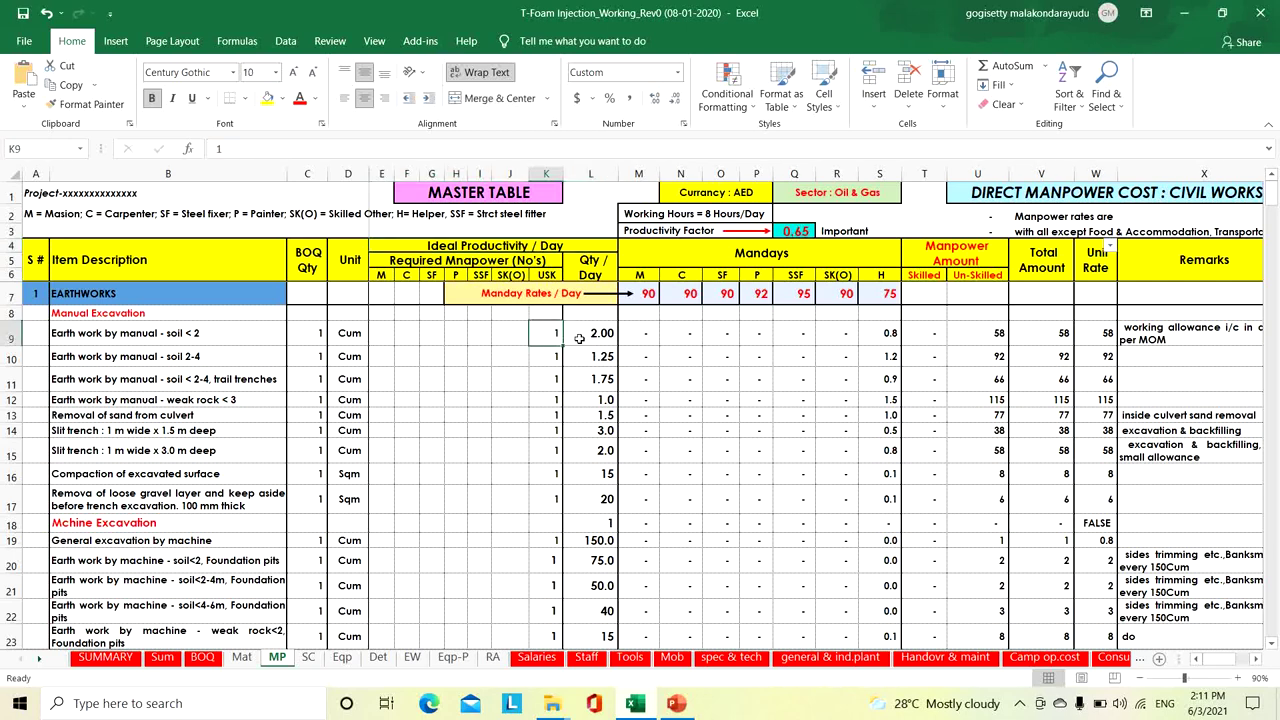
left_click(585, 338)
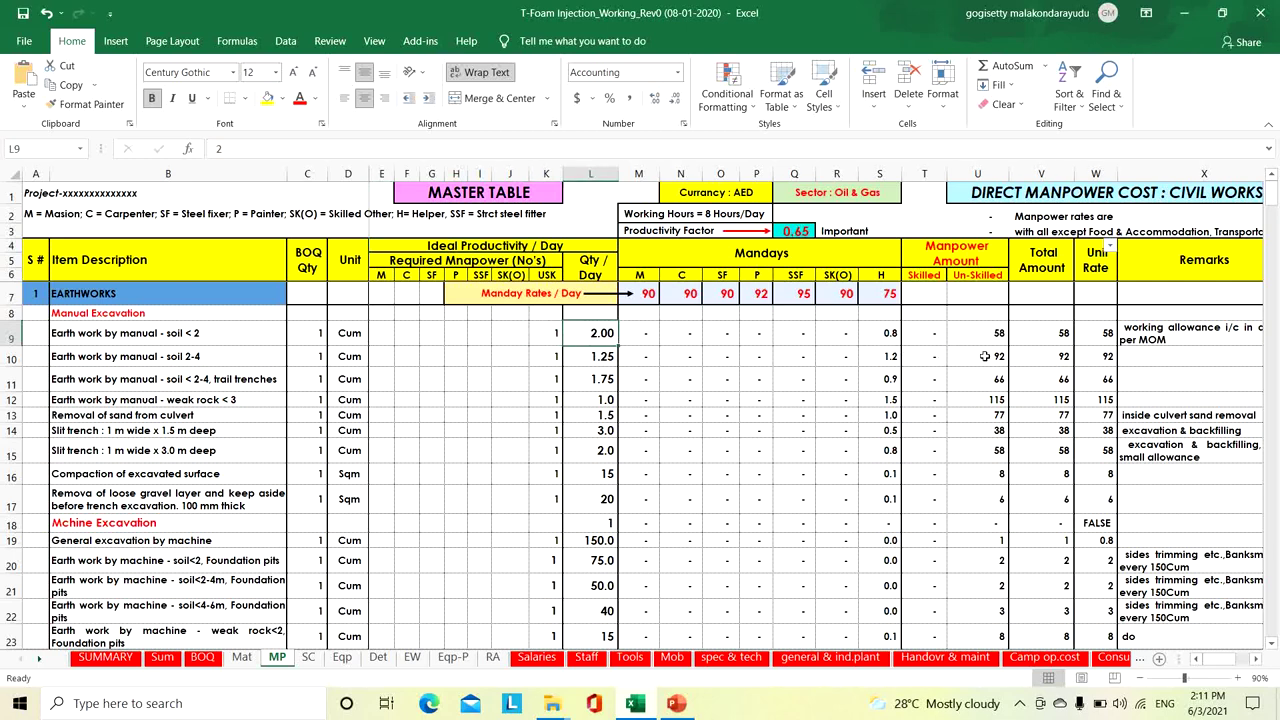
left_click(441, 257)
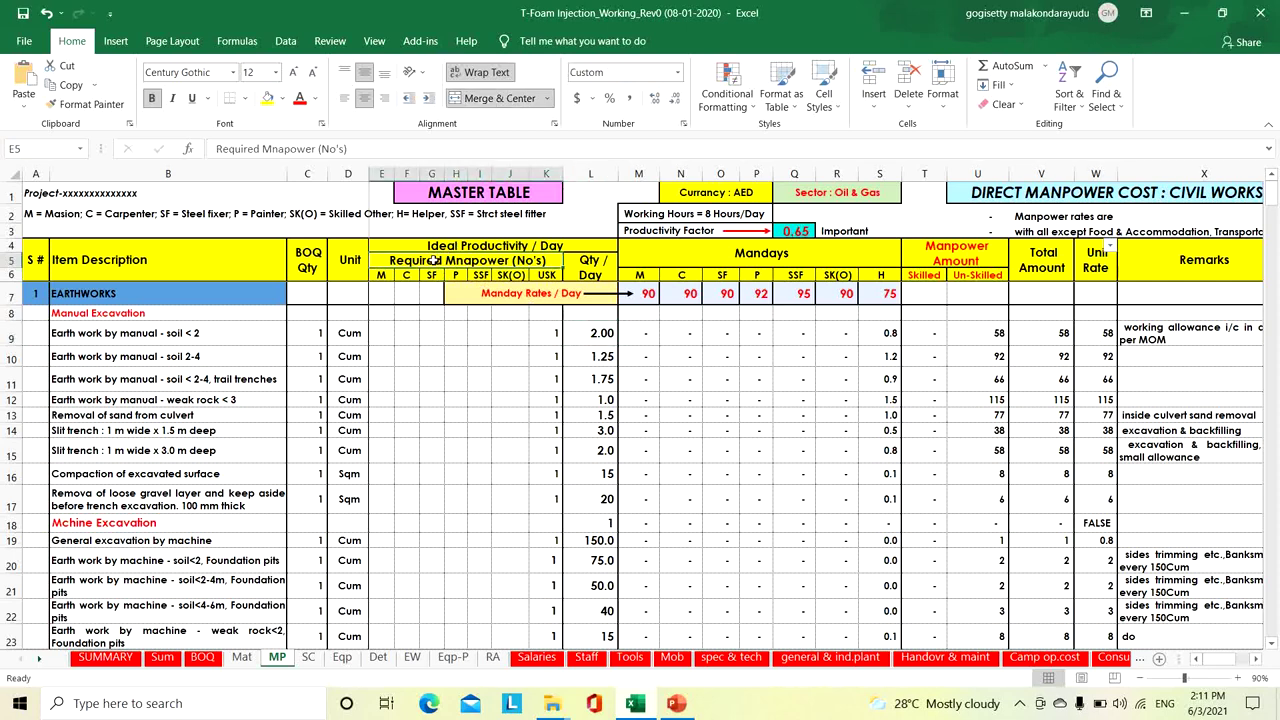
left_click(379, 279)
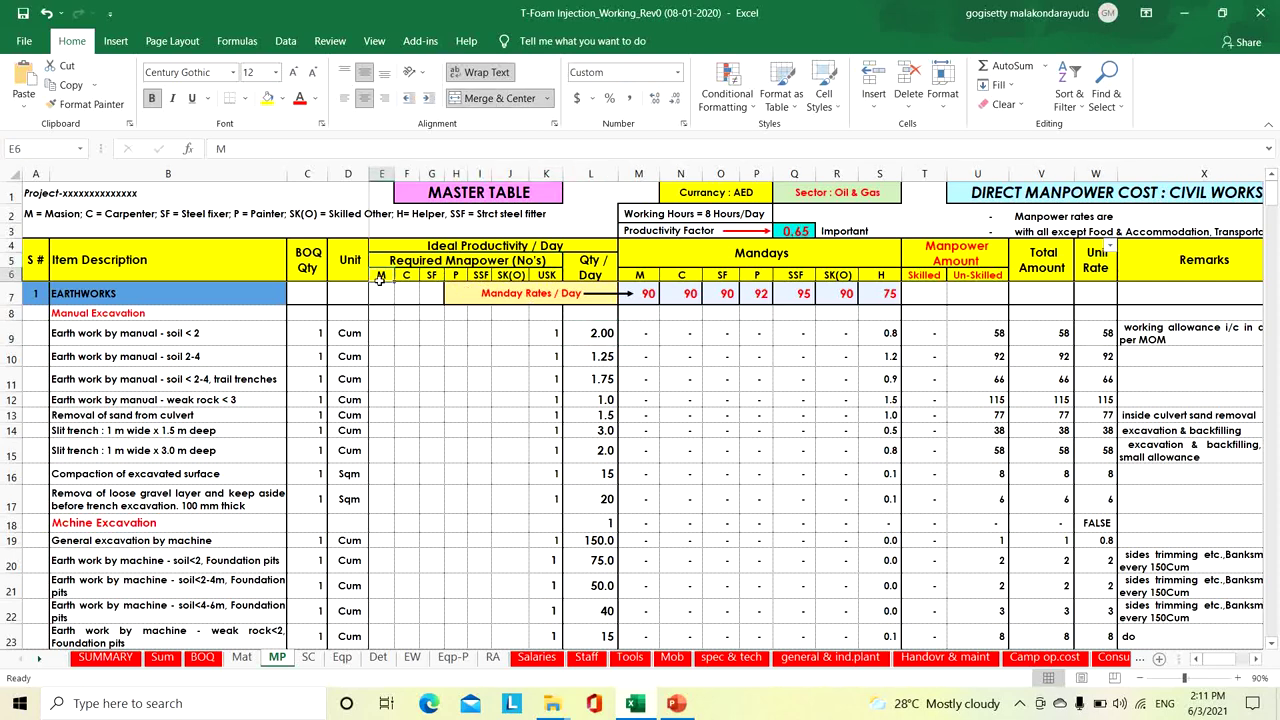
Read across the "Earth work by manual - soil < 2" row, checking its description, BOQ quantity, unit, unskilled worker count and Qty / Day
left_click(212, 335)
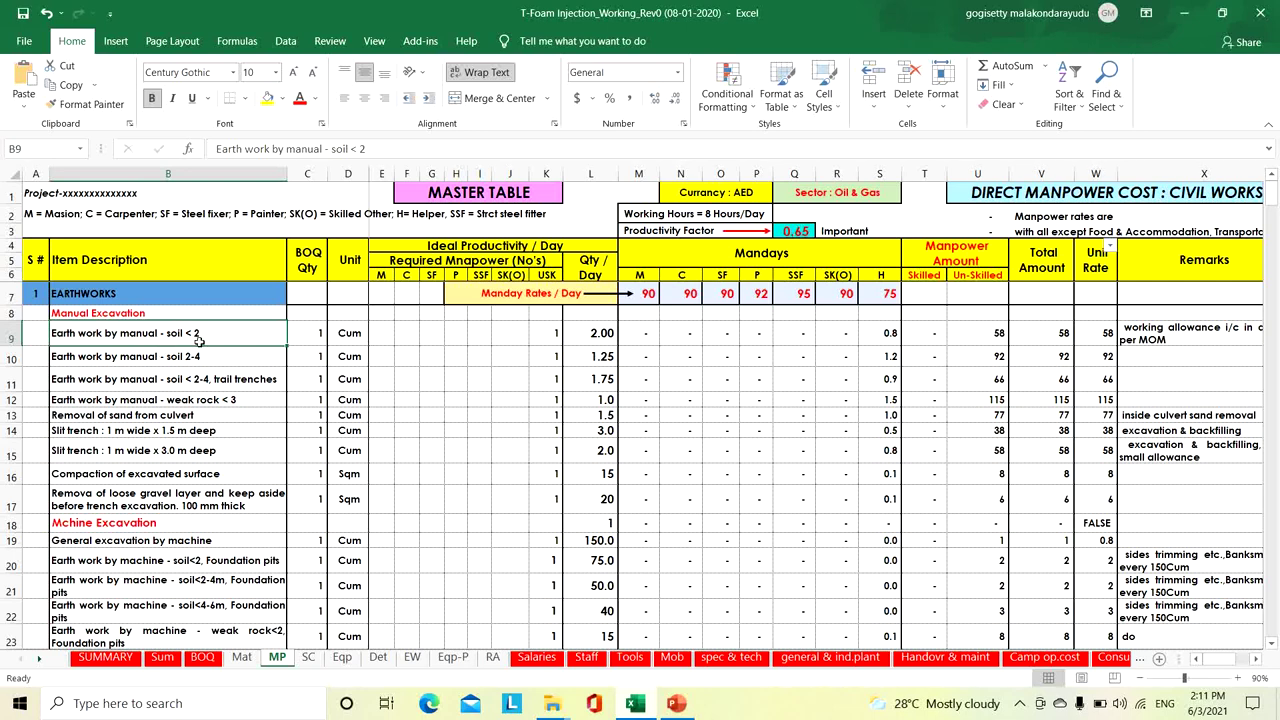
left_click(317, 334)
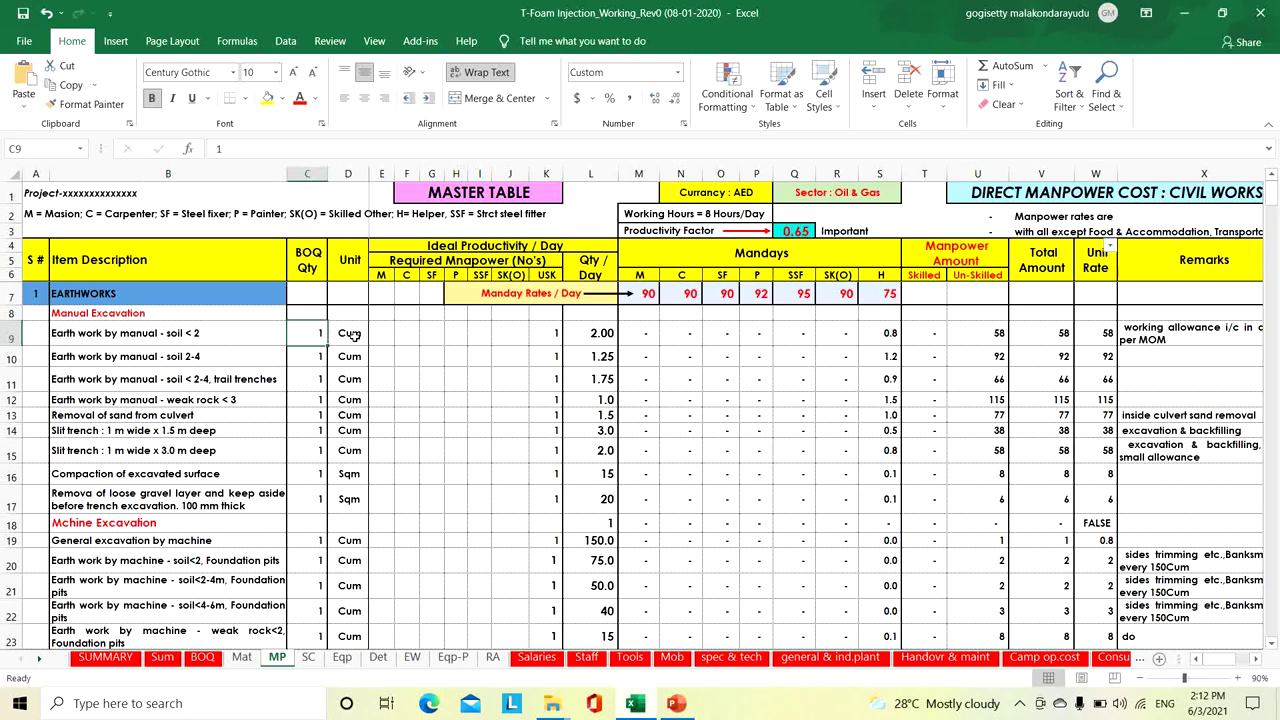
left_click(354, 337)
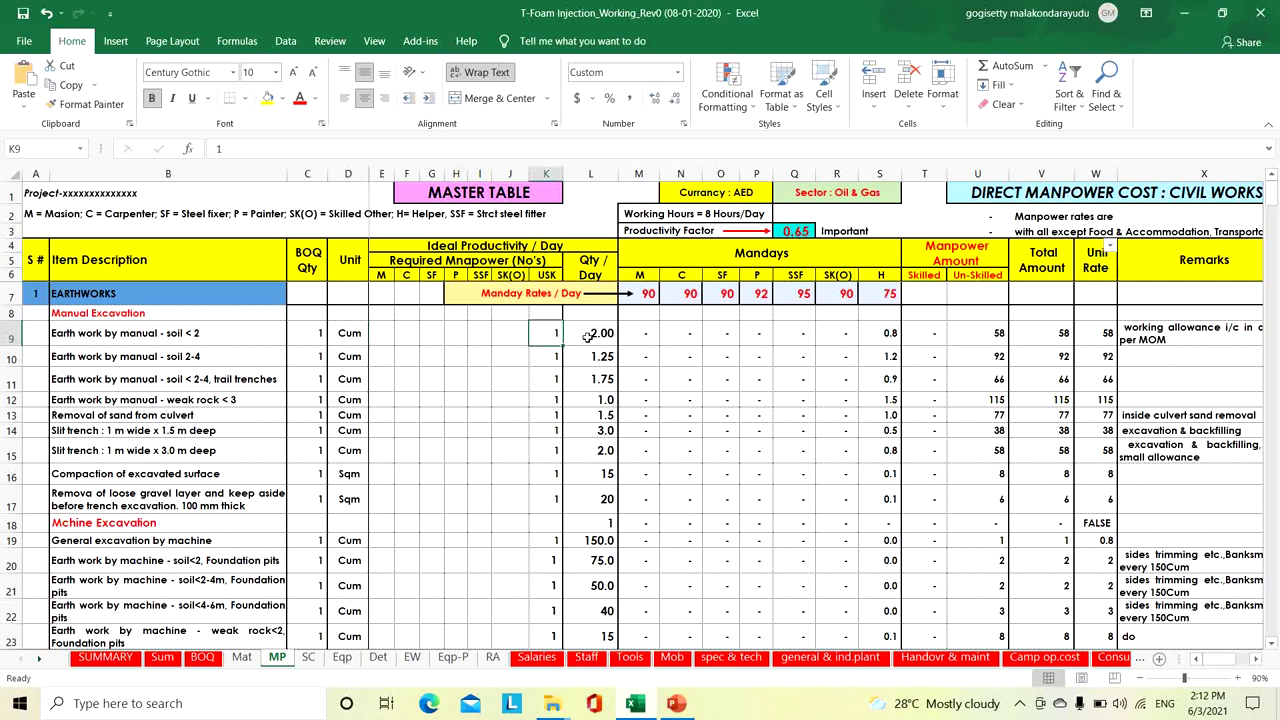
left_click(588, 336)
left_click(594, 273)
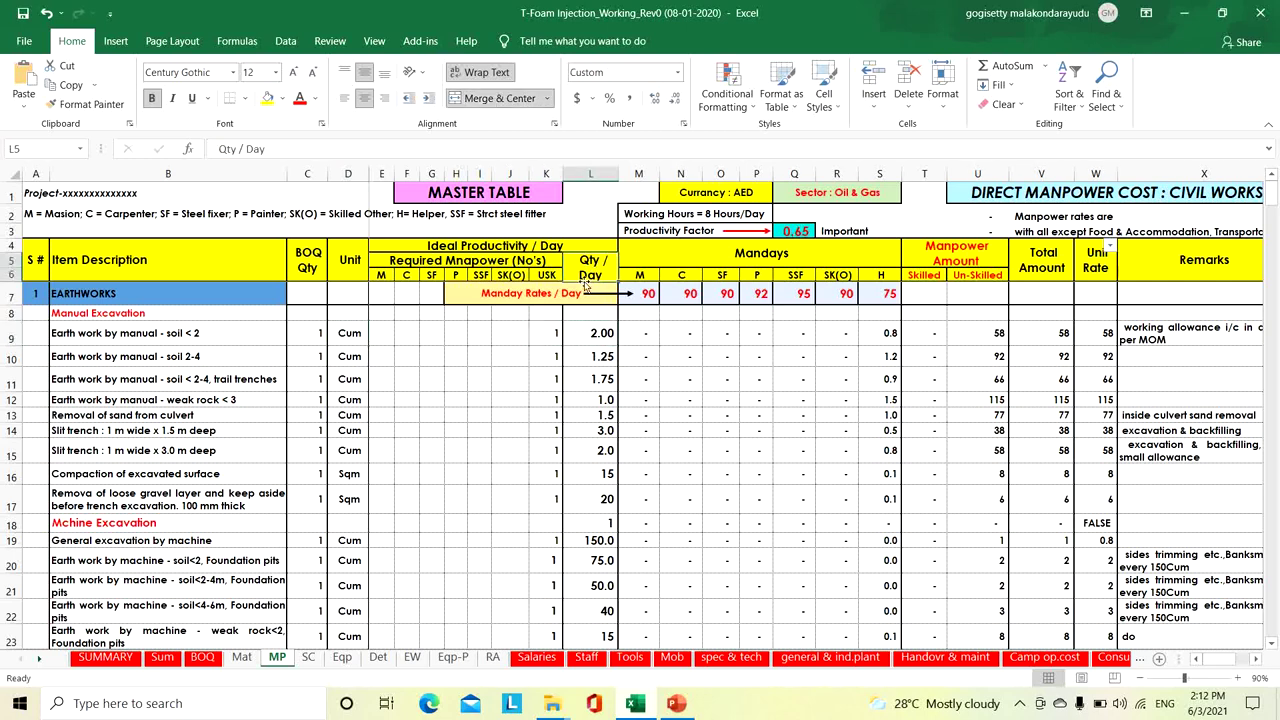
left_click(548, 337)
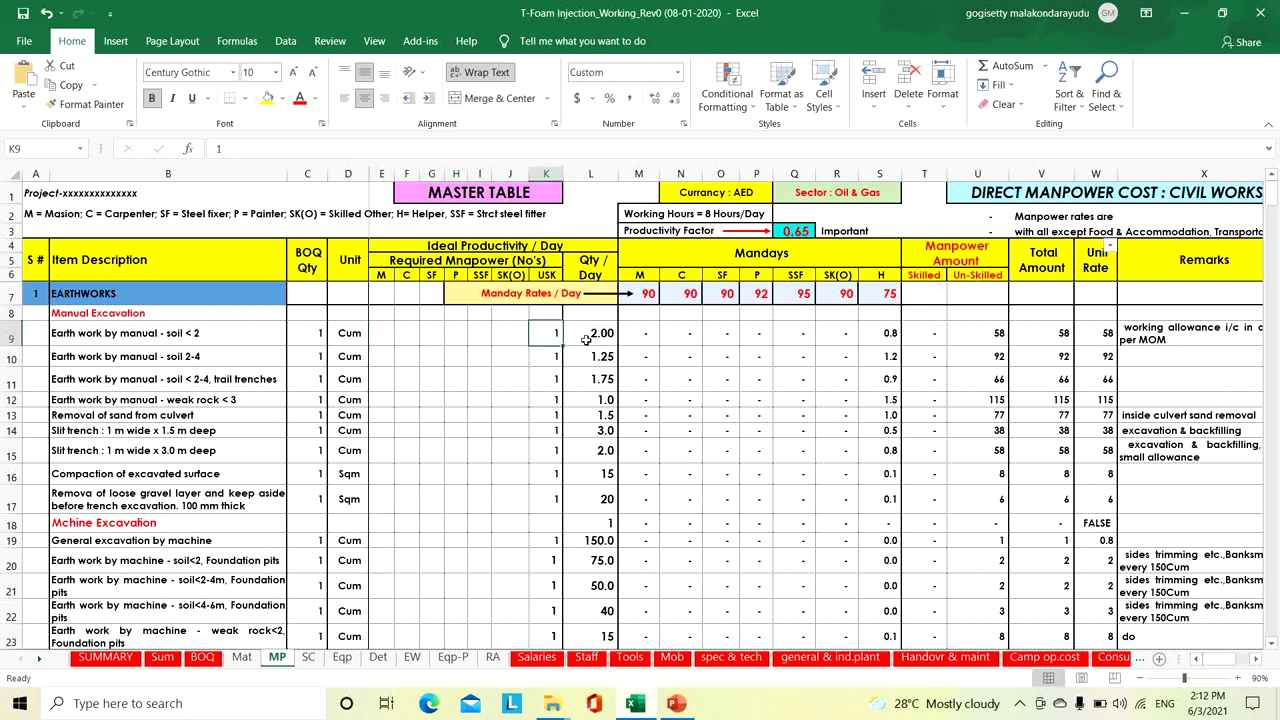
Examine the Mandays section and the first item's helper mandays formula, along with its daily quantity, BOQ quantity and the productivity factor
left_click(738, 259)
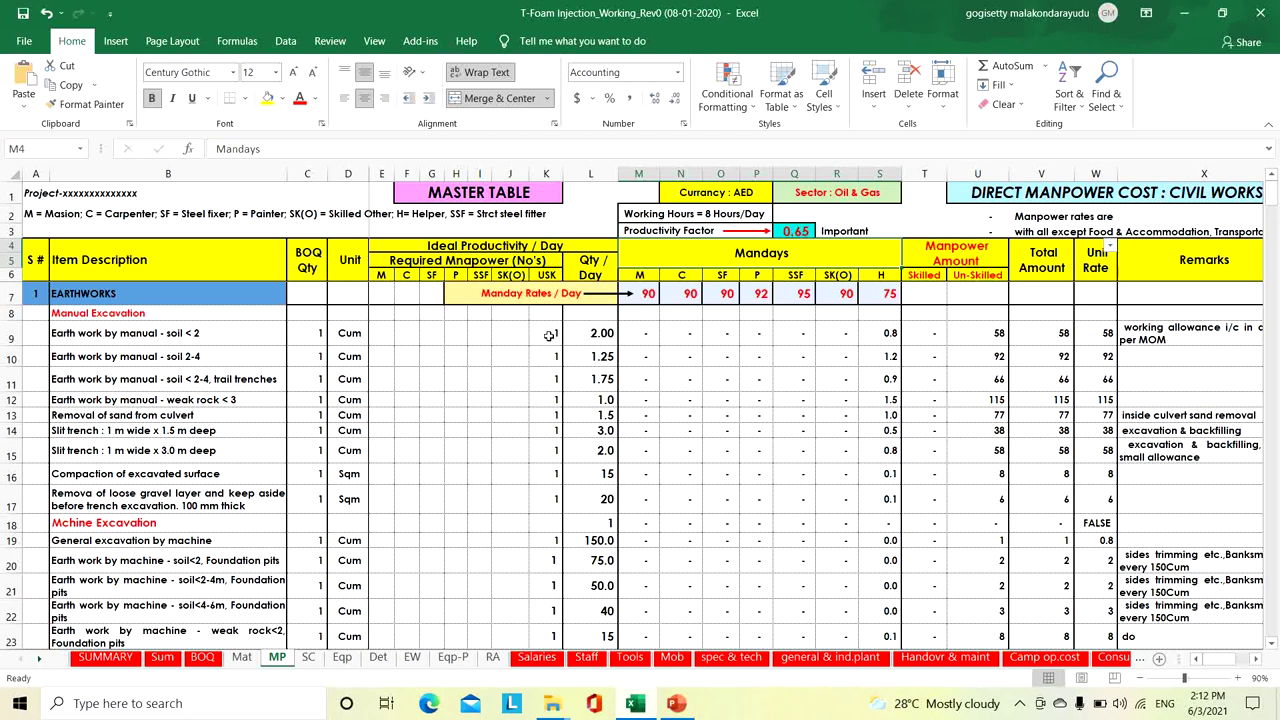
left_click(593, 333)
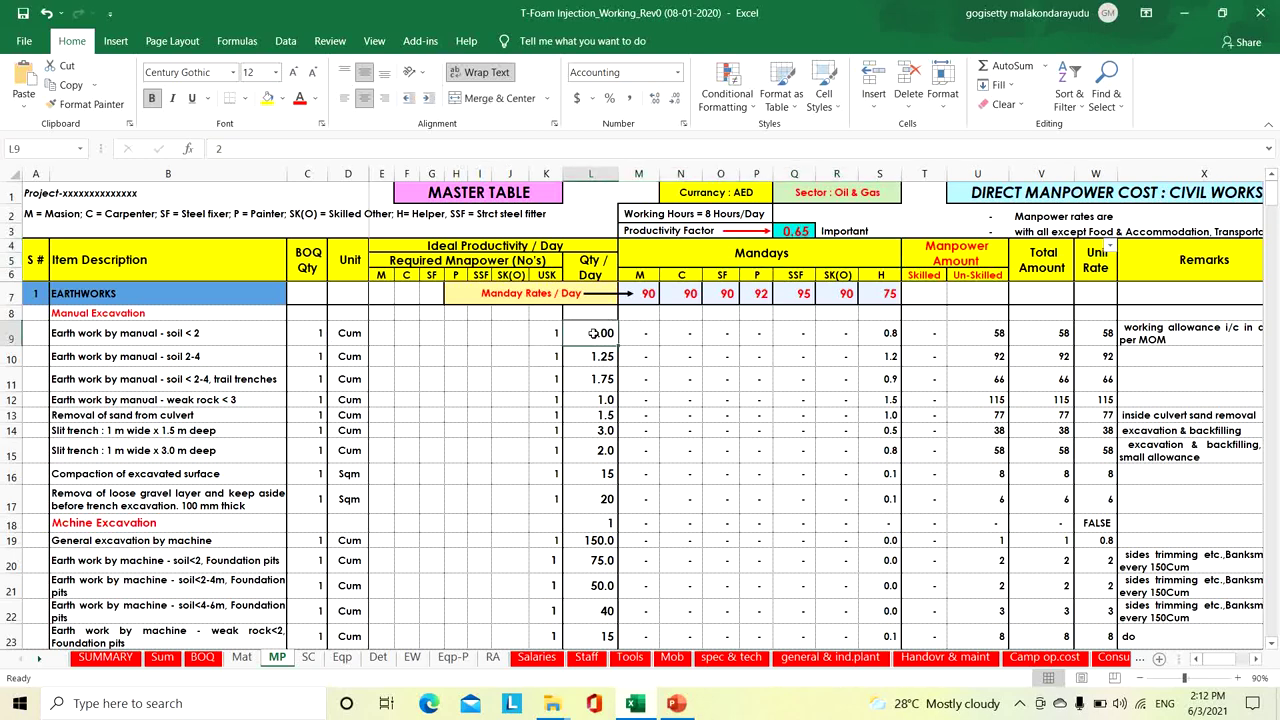
left_click(314, 338)
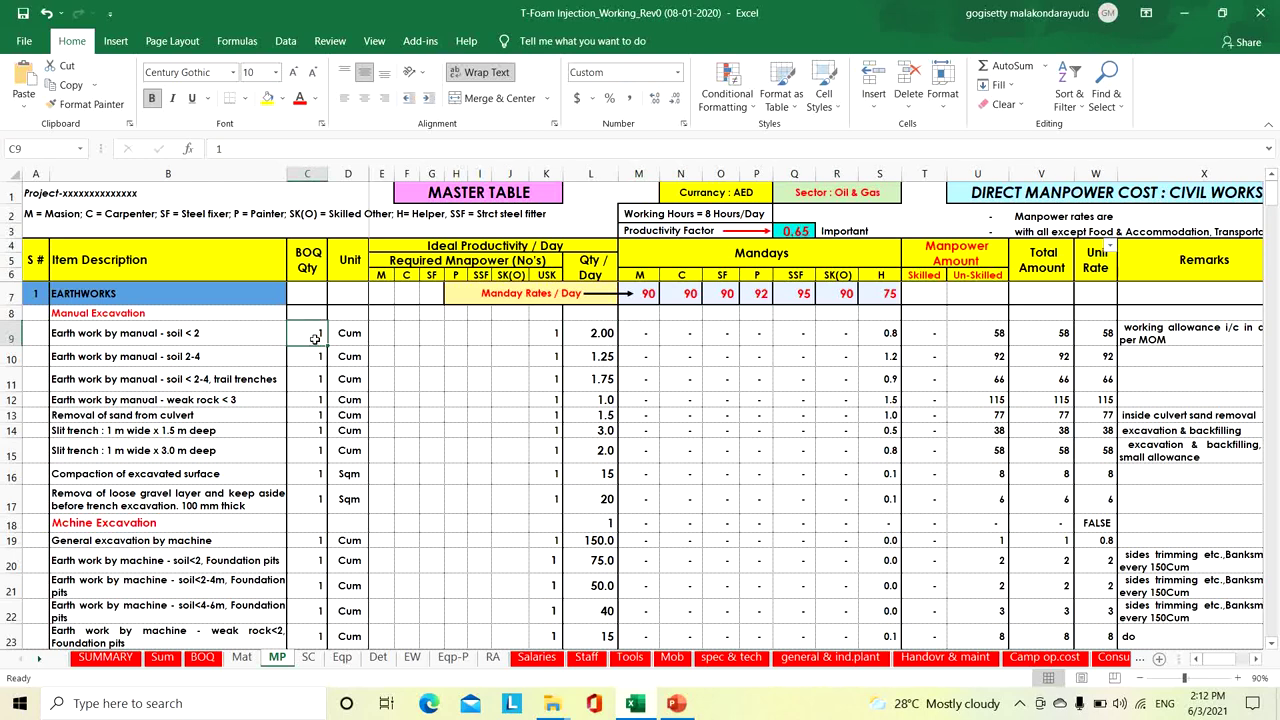
left_click(887, 340)
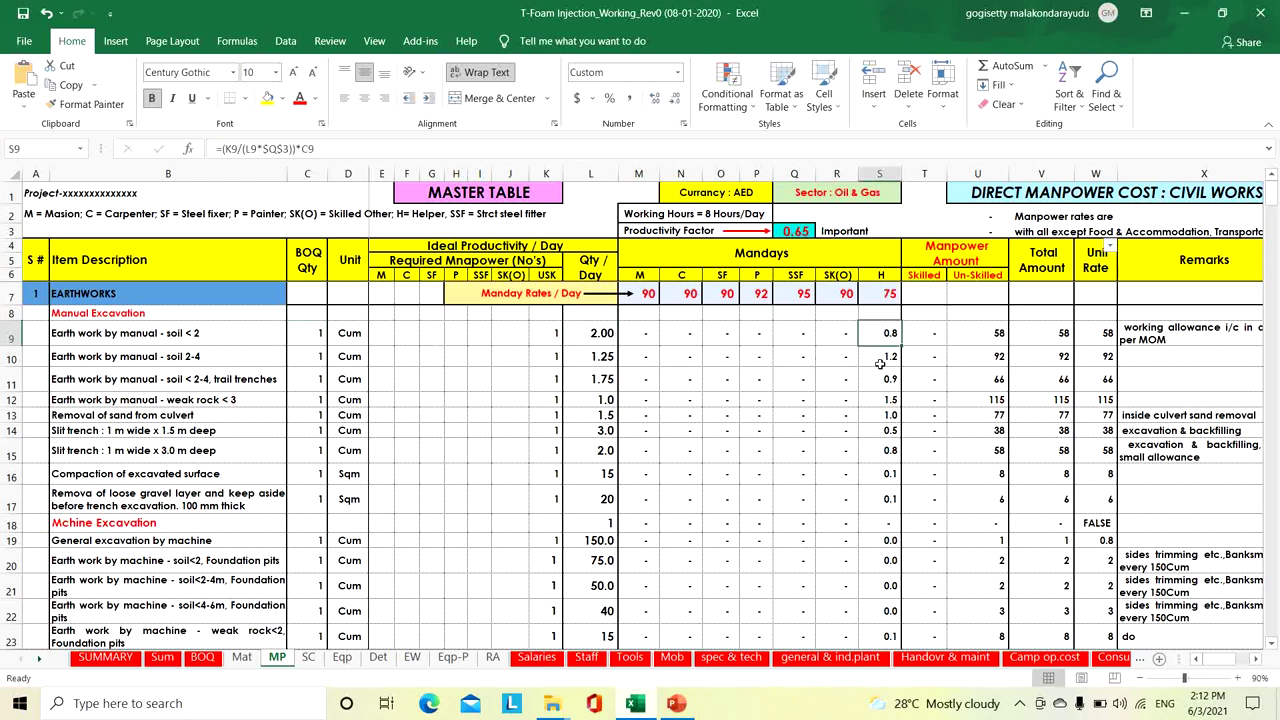
left_click(795, 233)
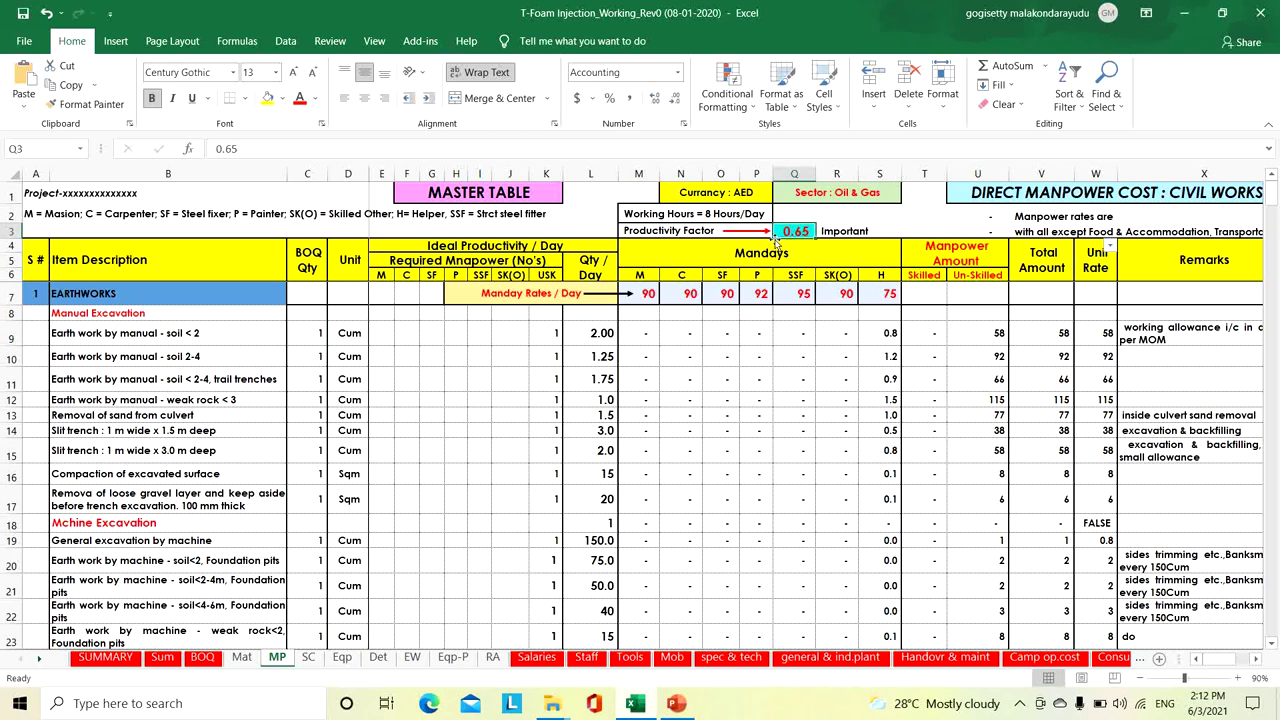
left_click(874, 335)
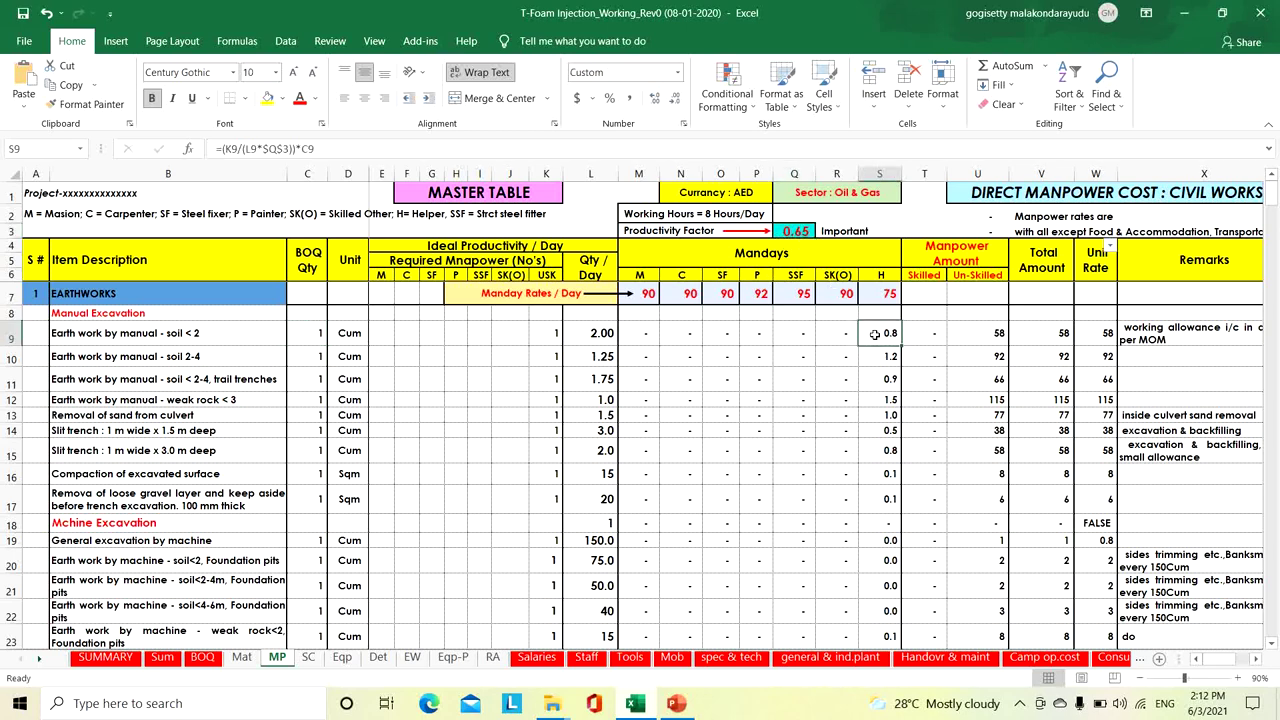
Try a productivity factor of 1, check the first item's helper mandays, and undo the change
left_click(790, 234)
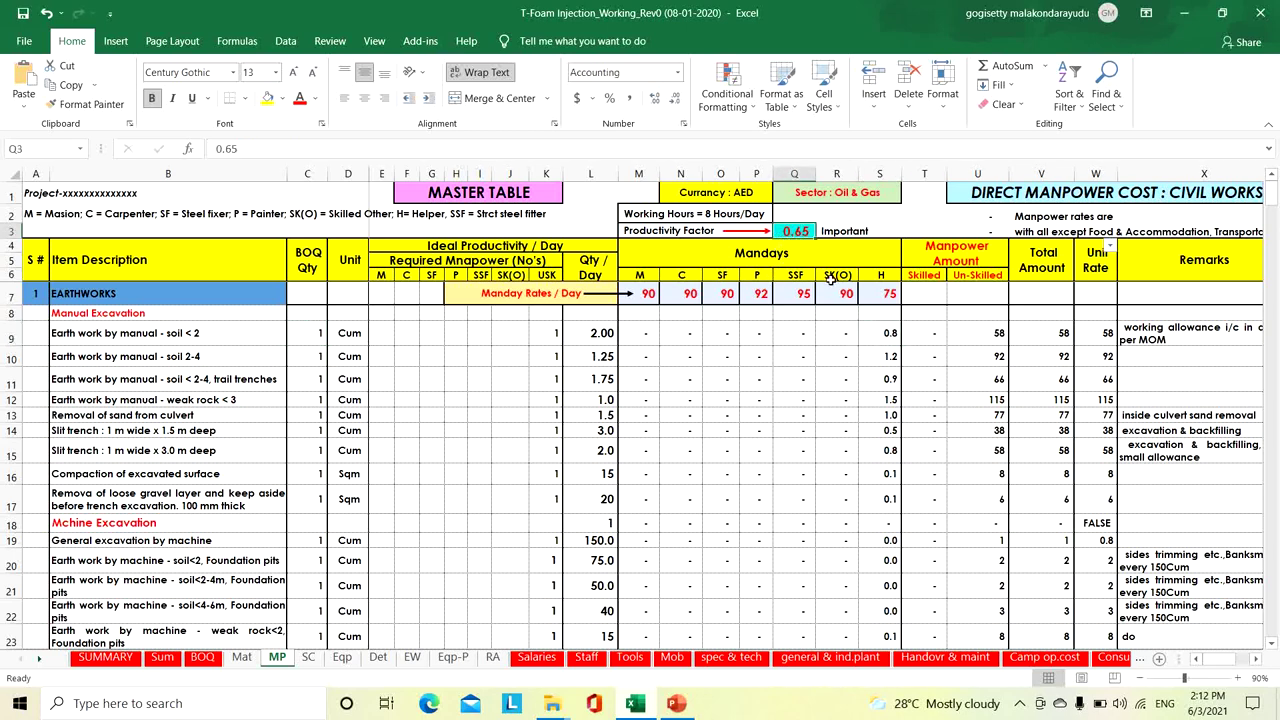
type("1")
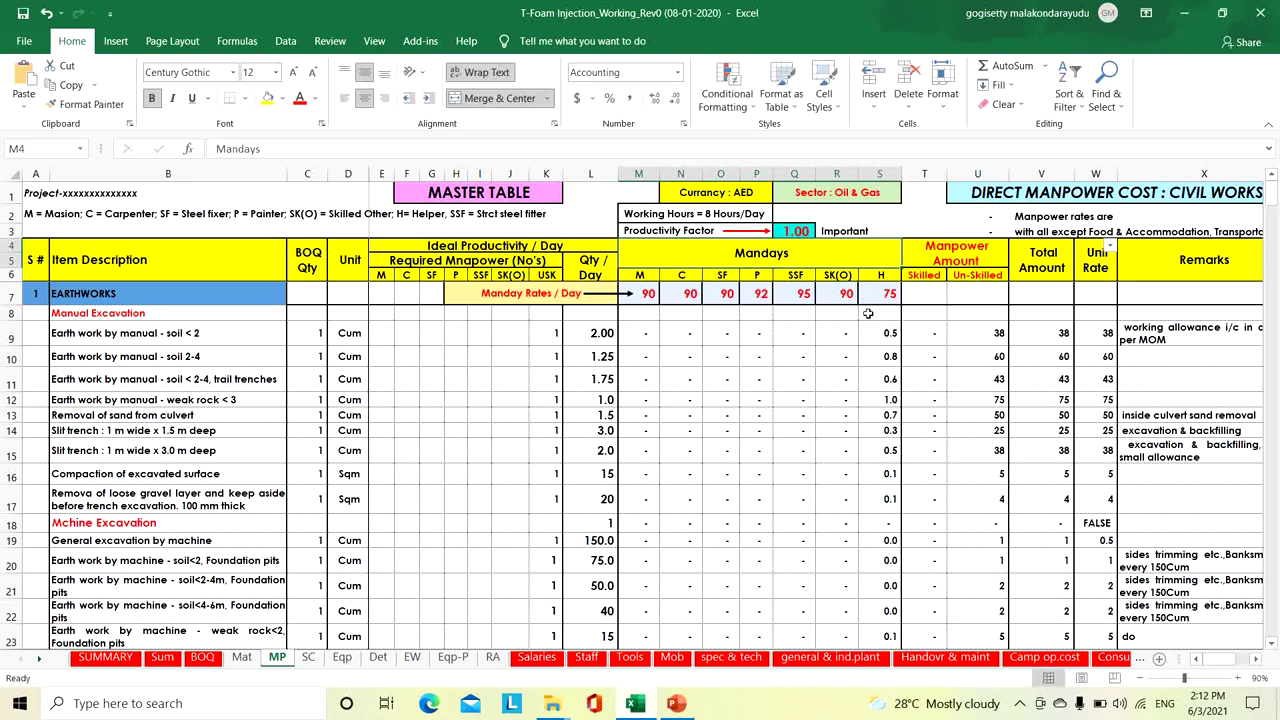
left_click(884, 337)
left_click(800, 234)
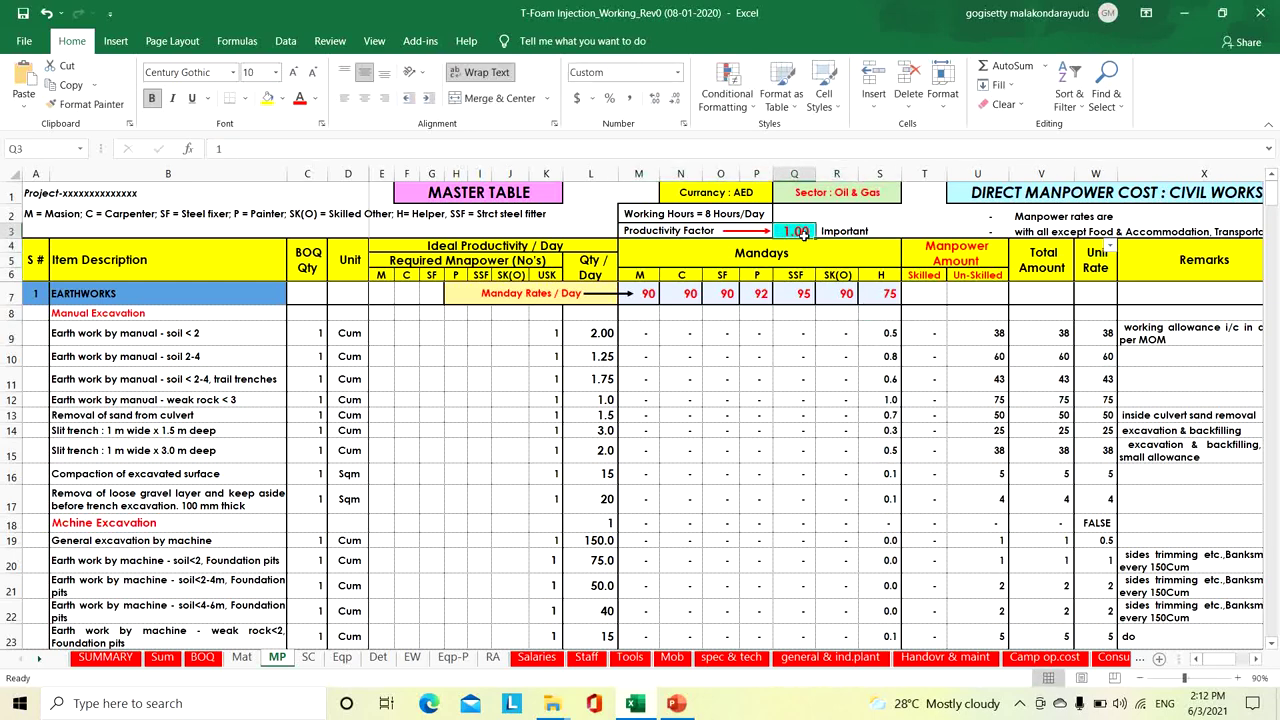
left_click(46, 13)
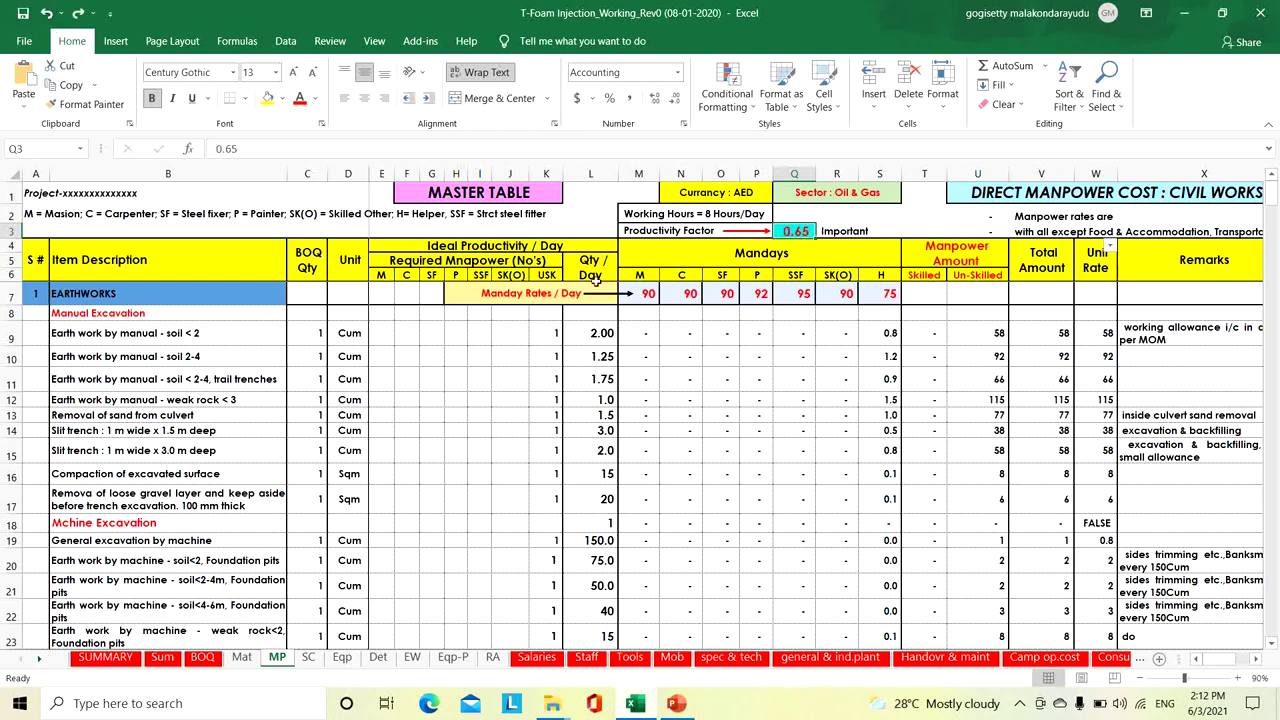
Inspect the first earthworks item's formulas for helper mandays and for the skilled and unskilled manpower amounts, leaving them unedited
left_click(888, 335)
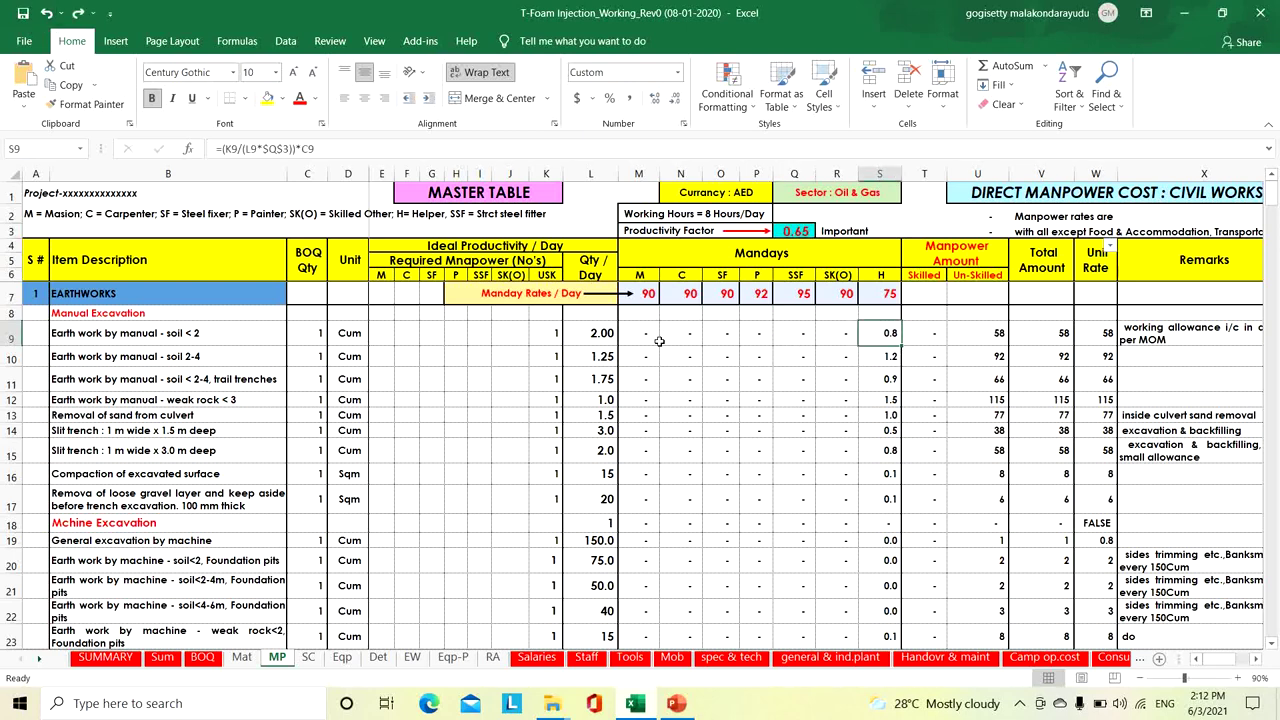
double_click(926, 336)
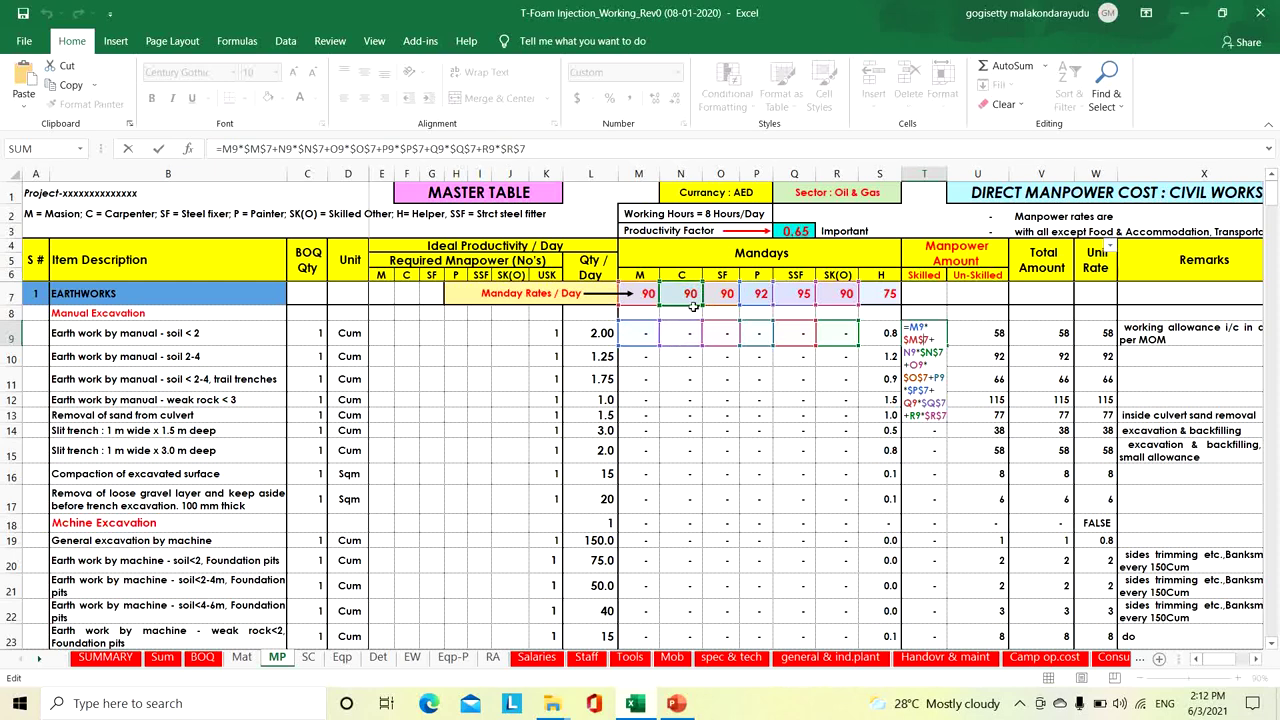
key("Escape")
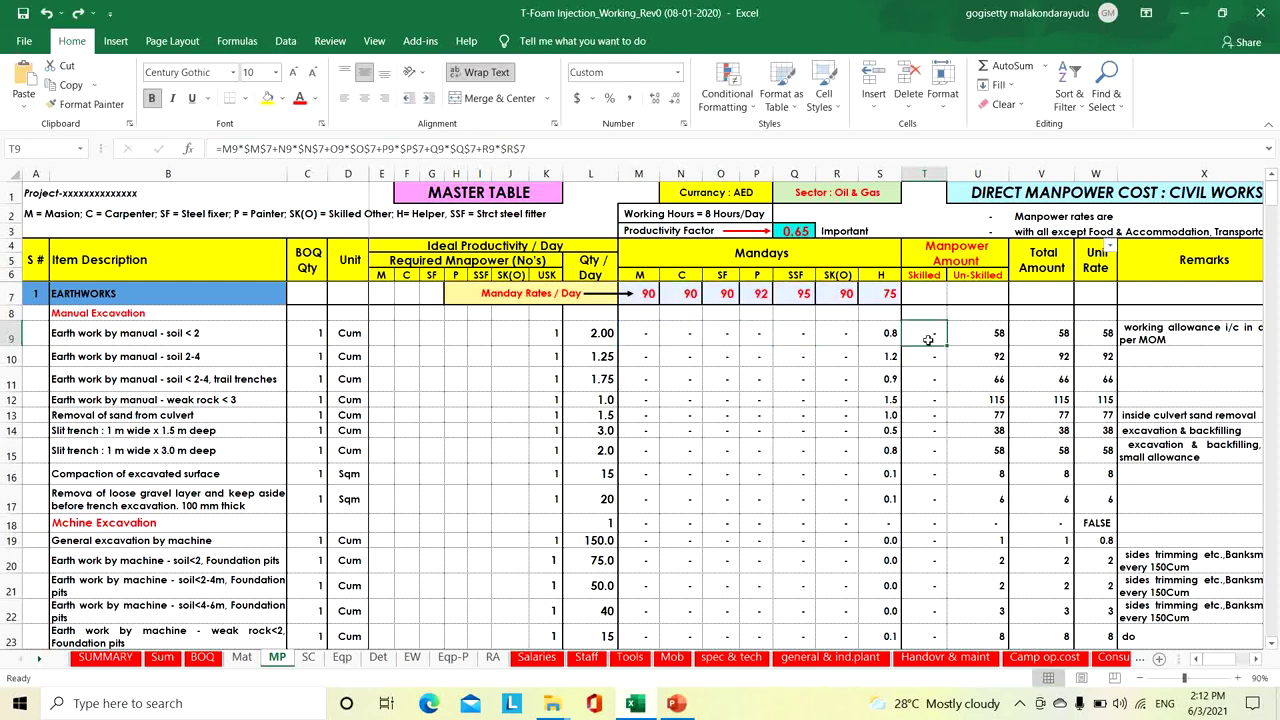
double_click(968, 337)
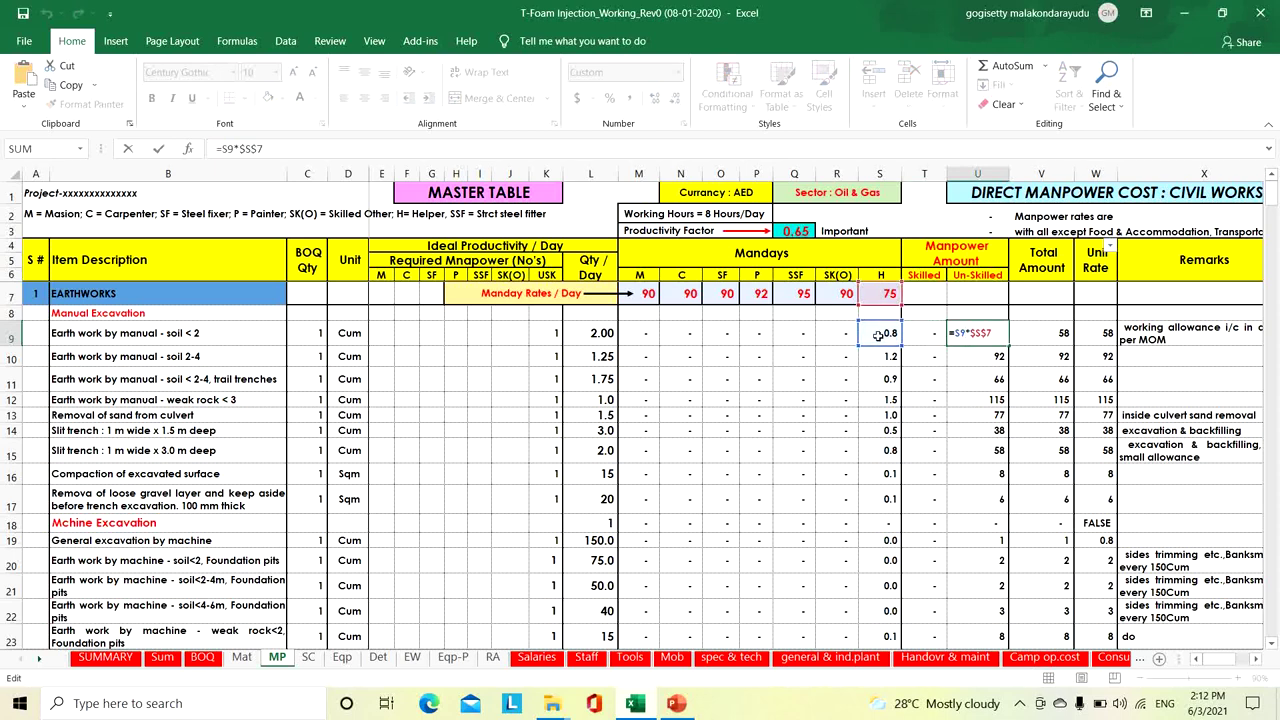
key("Escape")
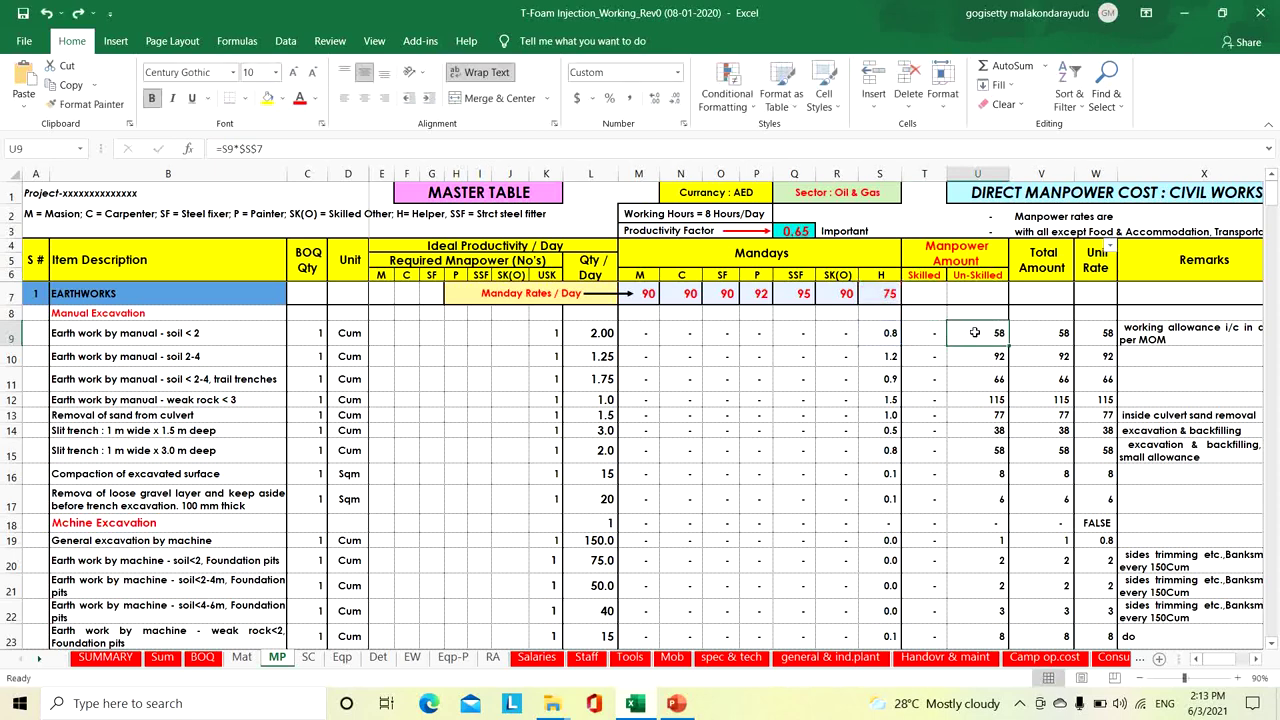
Inspect the Total Amount and Unit Rate formulas of the first earthworks item without editing them
double_click(1043, 337)
key("Escape")
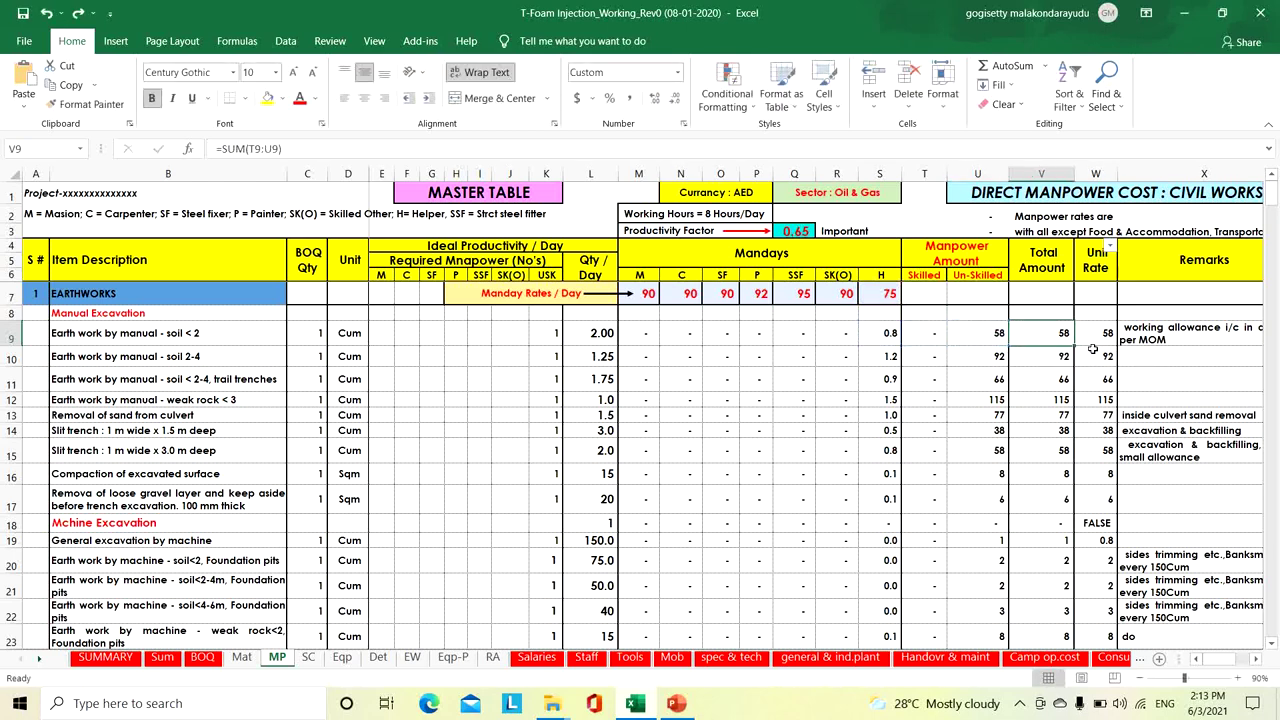
double_click(1098, 331)
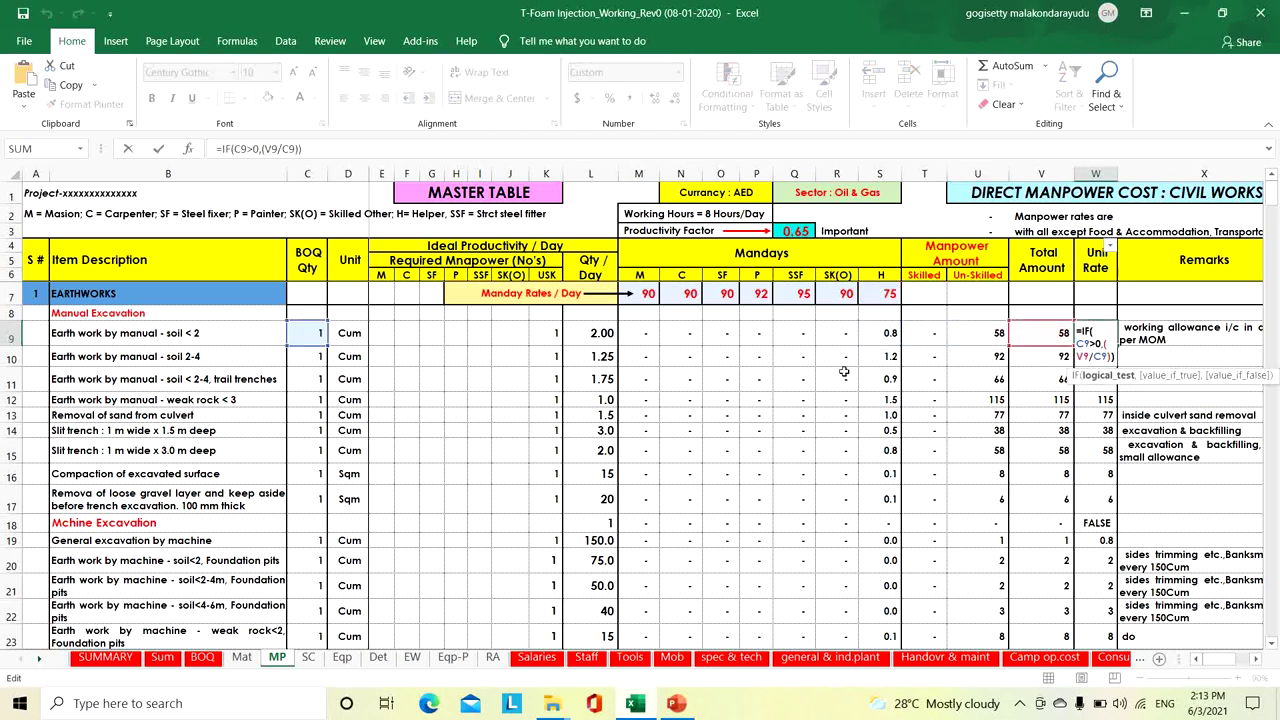
key("Escape")
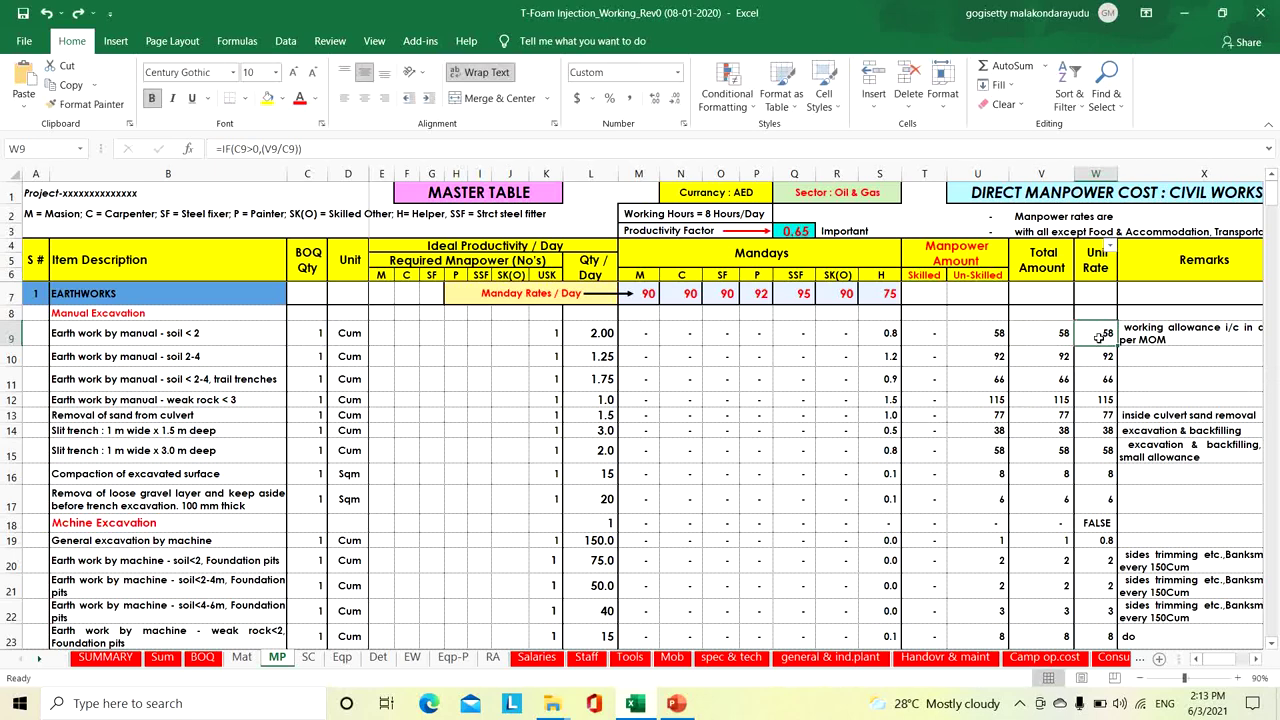
On the BOQ sheet, check the total quantity and labour unit rate of "Excavation upto-2 m deep", and trace the rate to its source cell
left_click(314, 337)
left_click(202, 662)
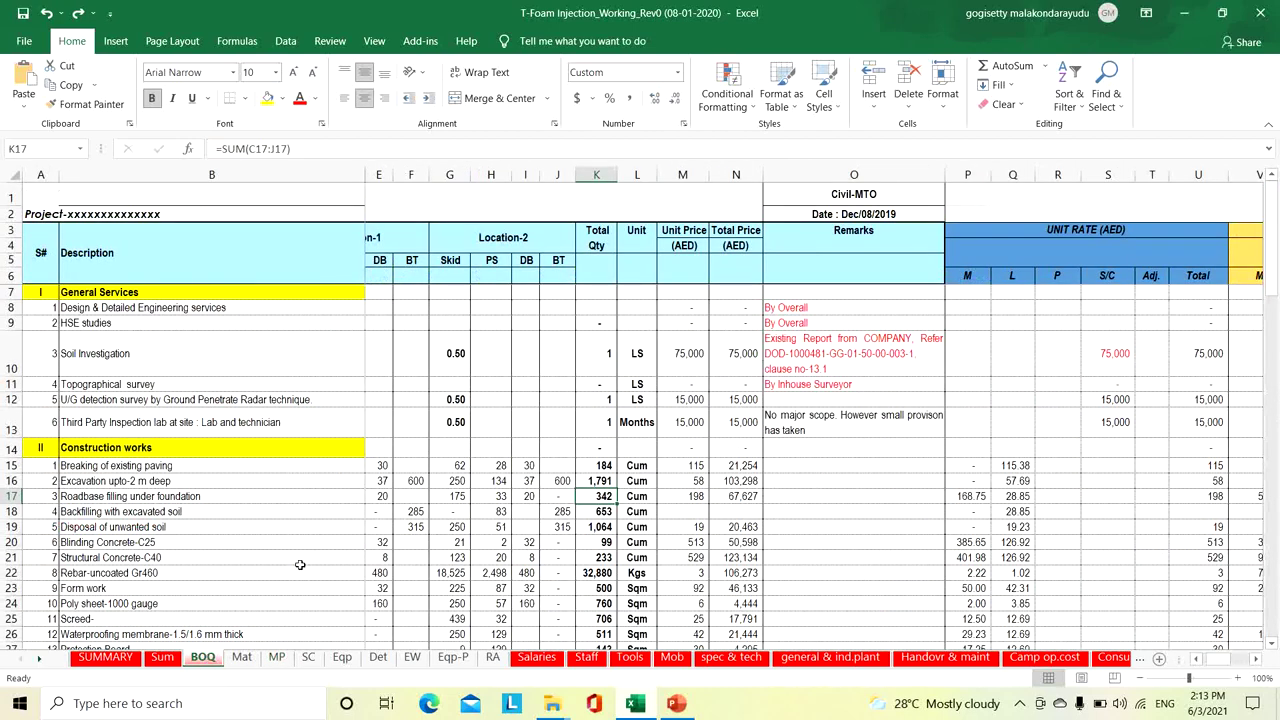
left_click(150, 481)
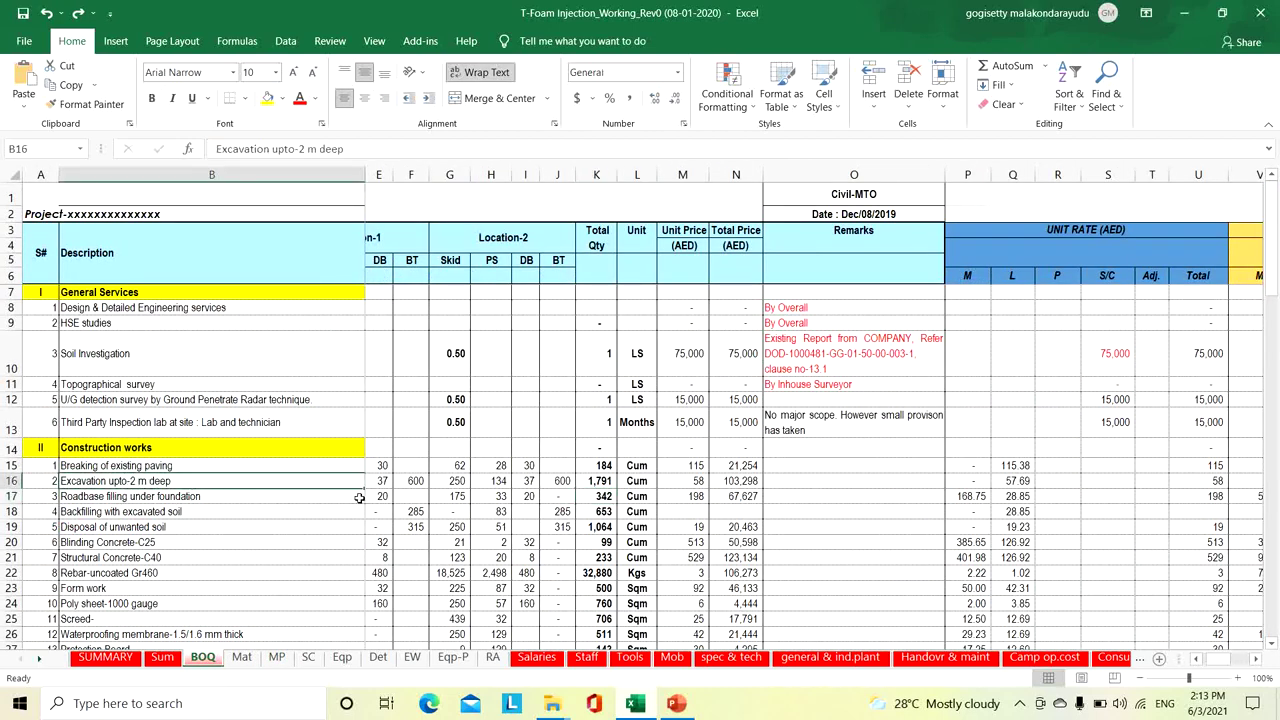
left_click(586, 483)
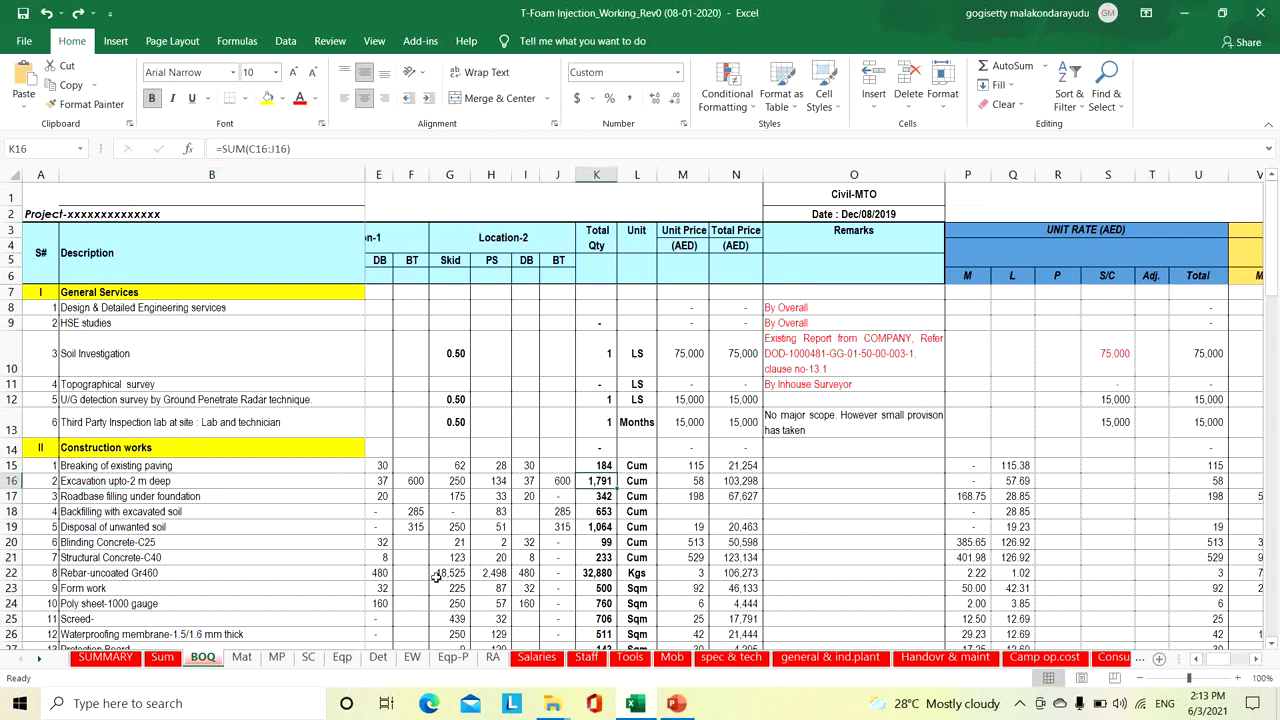
left_click(1010, 481)
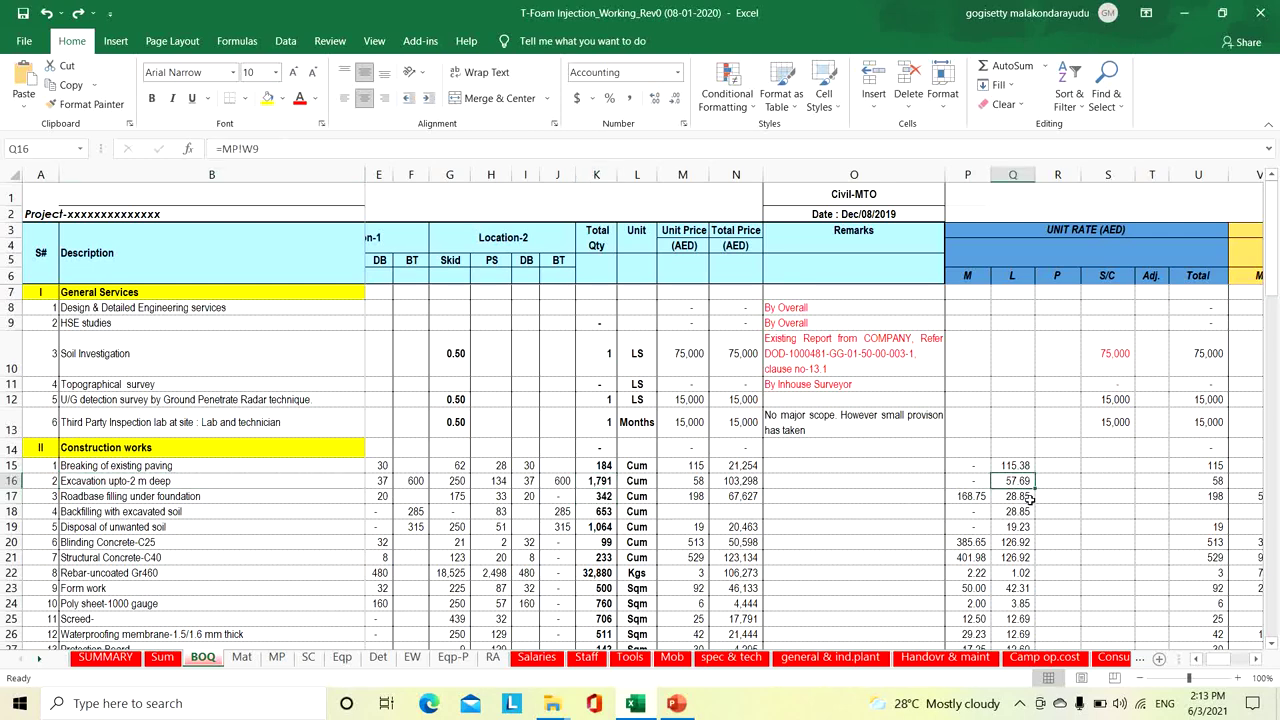
key("ctrl+bracketleft")
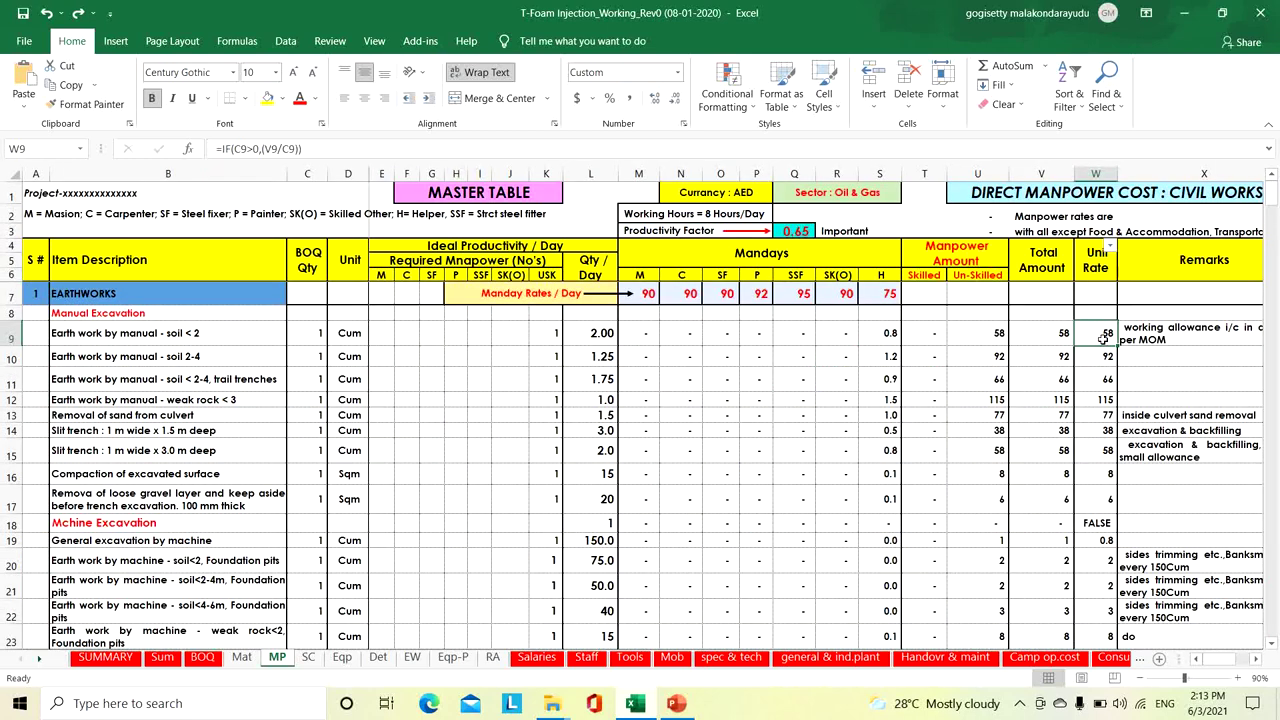
Link the BOQ Qty of "Earth work by manual - soil < 2" to the BOQ sheet's total quantity for "Excavation upto-2 m deep" with =BOQ!K16
left_click(303, 337)
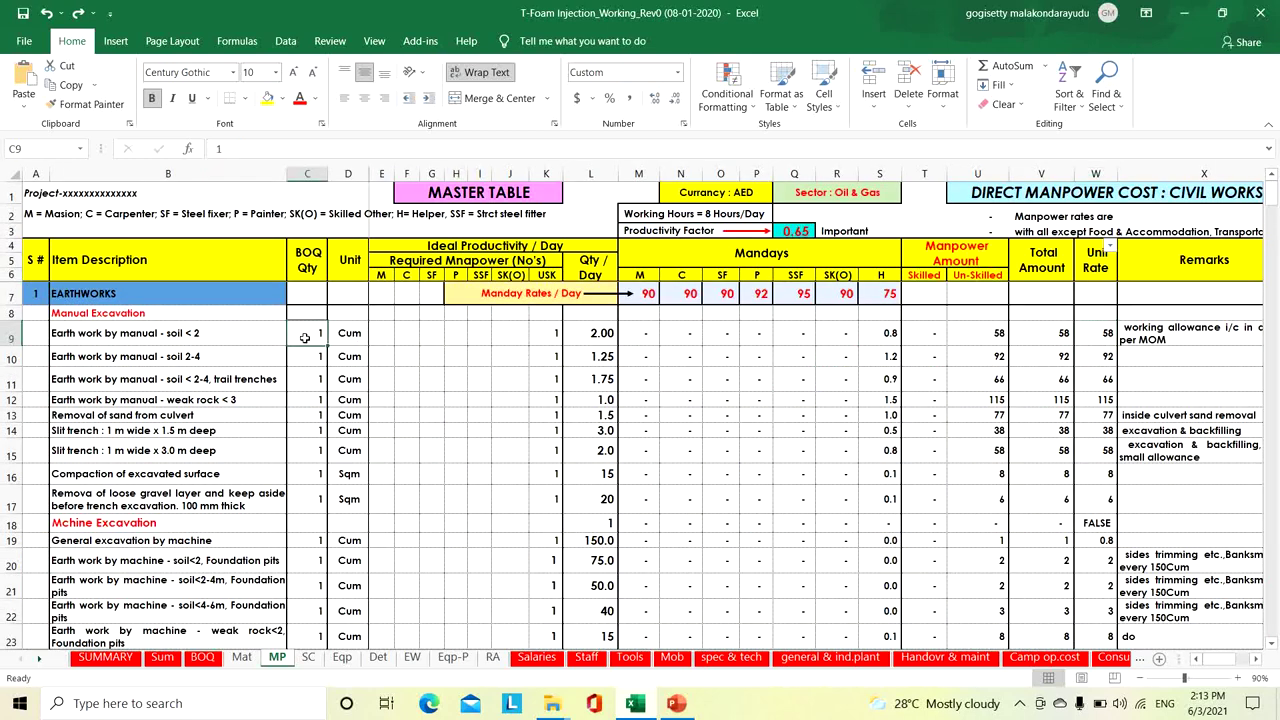
type("=")
left_click(202, 657)
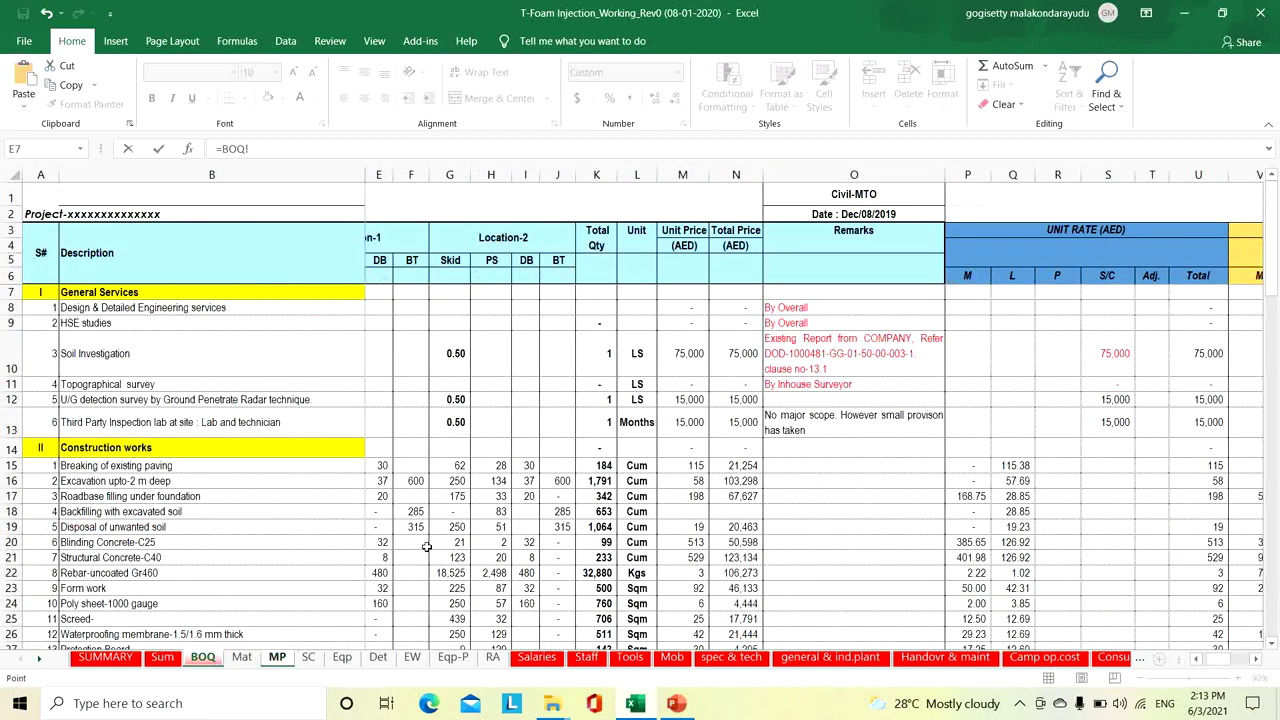
left_click(590, 484)
key("Return")
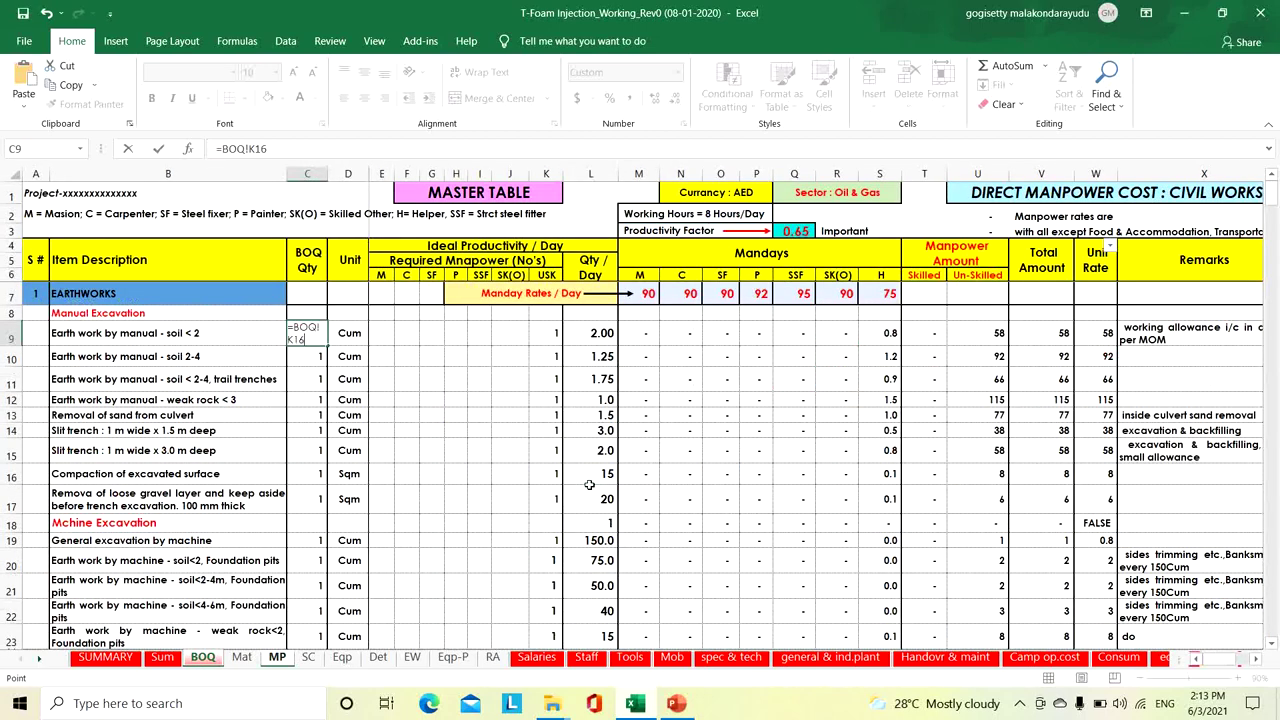
left_click(310, 331)
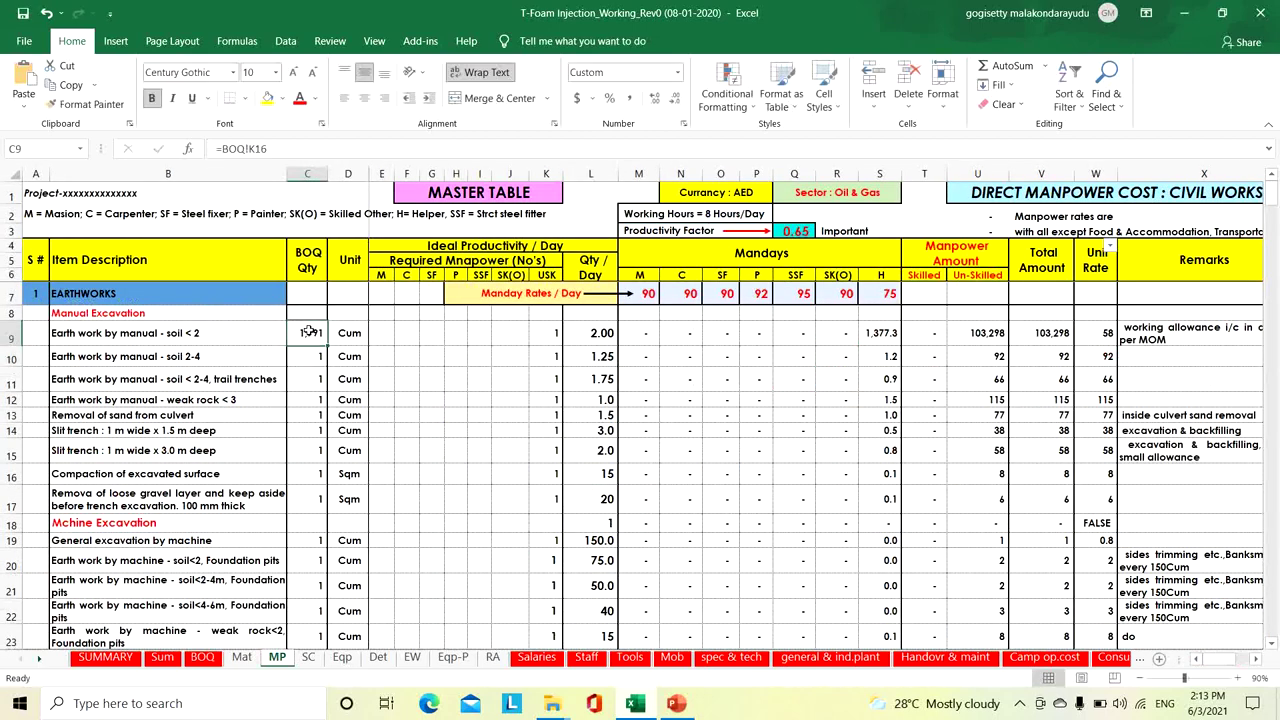
Check the first earthworks item's helper mandays, helper rate, unskilled amount, unit rate formula and total amount against the linked quantity
left_click(874, 340)
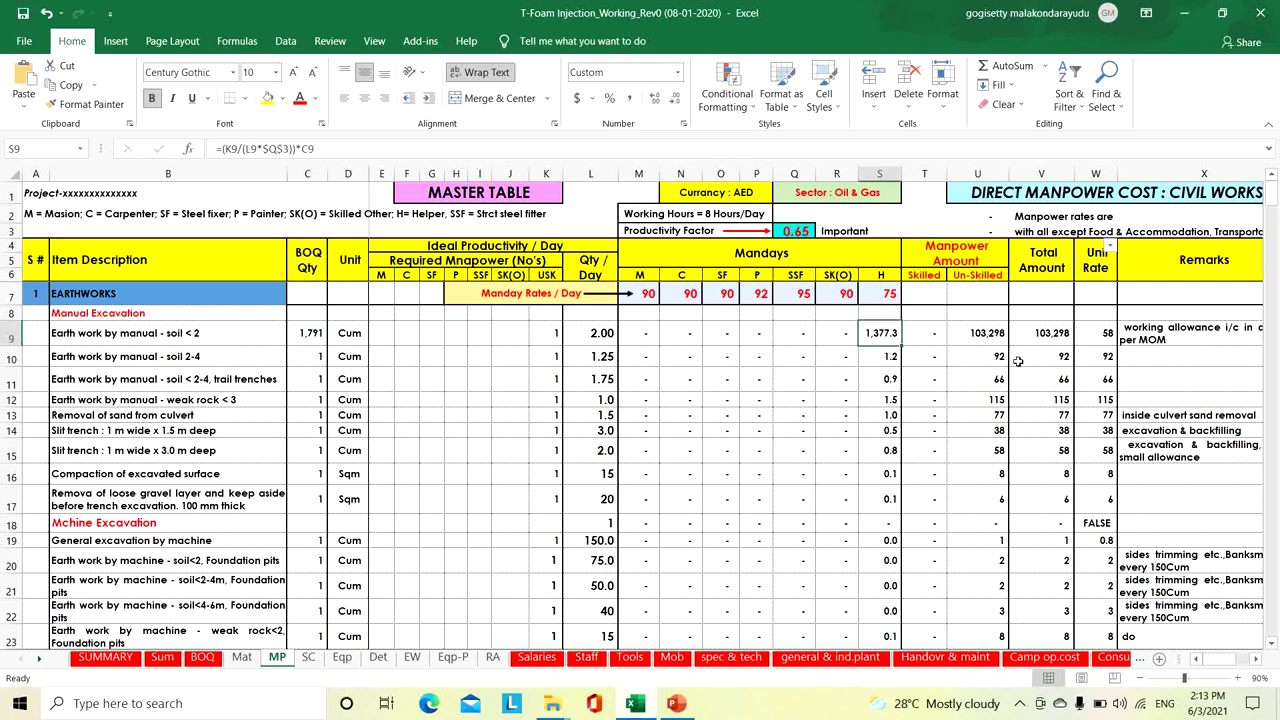
left_click(876, 293)
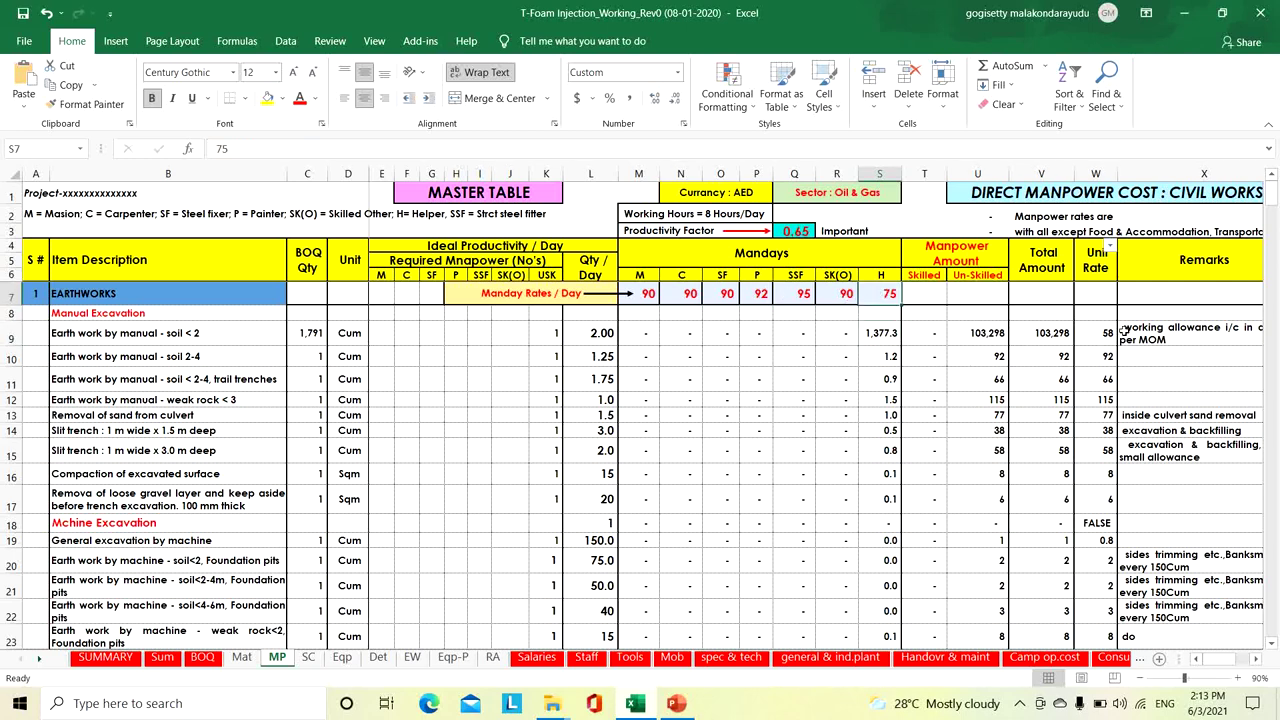
left_click(988, 334)
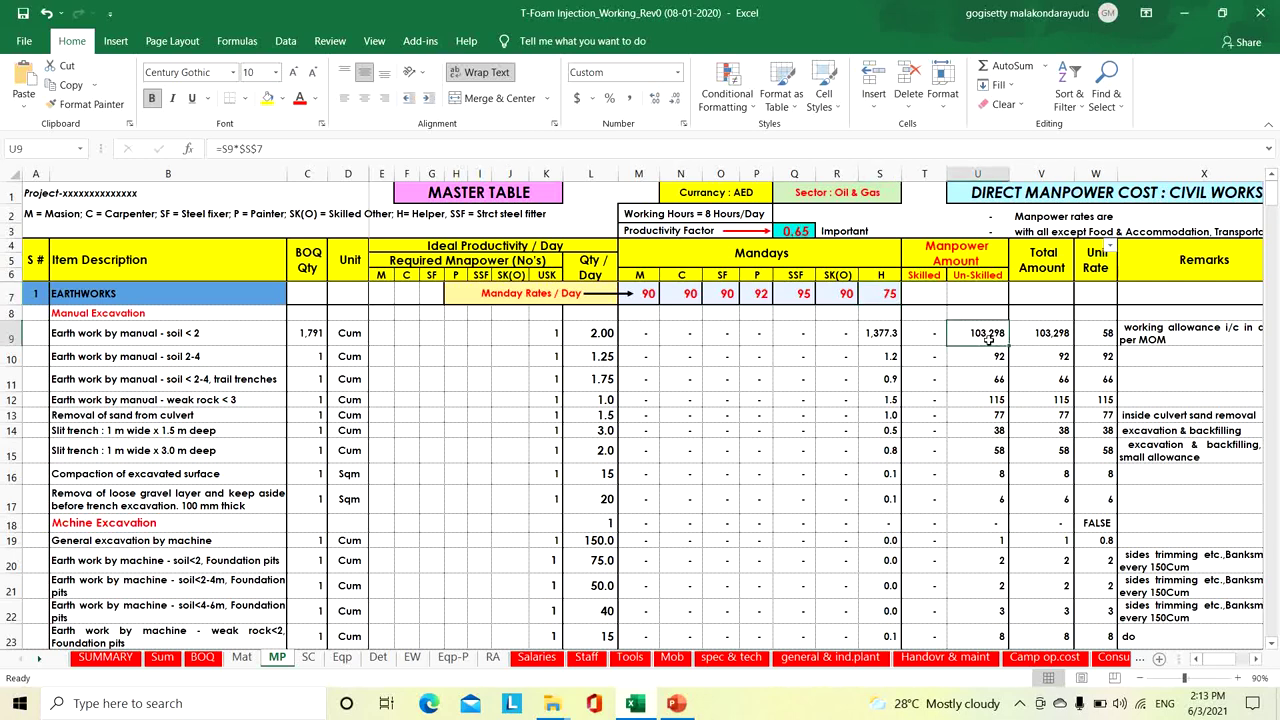
left_click(1100, 336)
double_click(1100, 336)
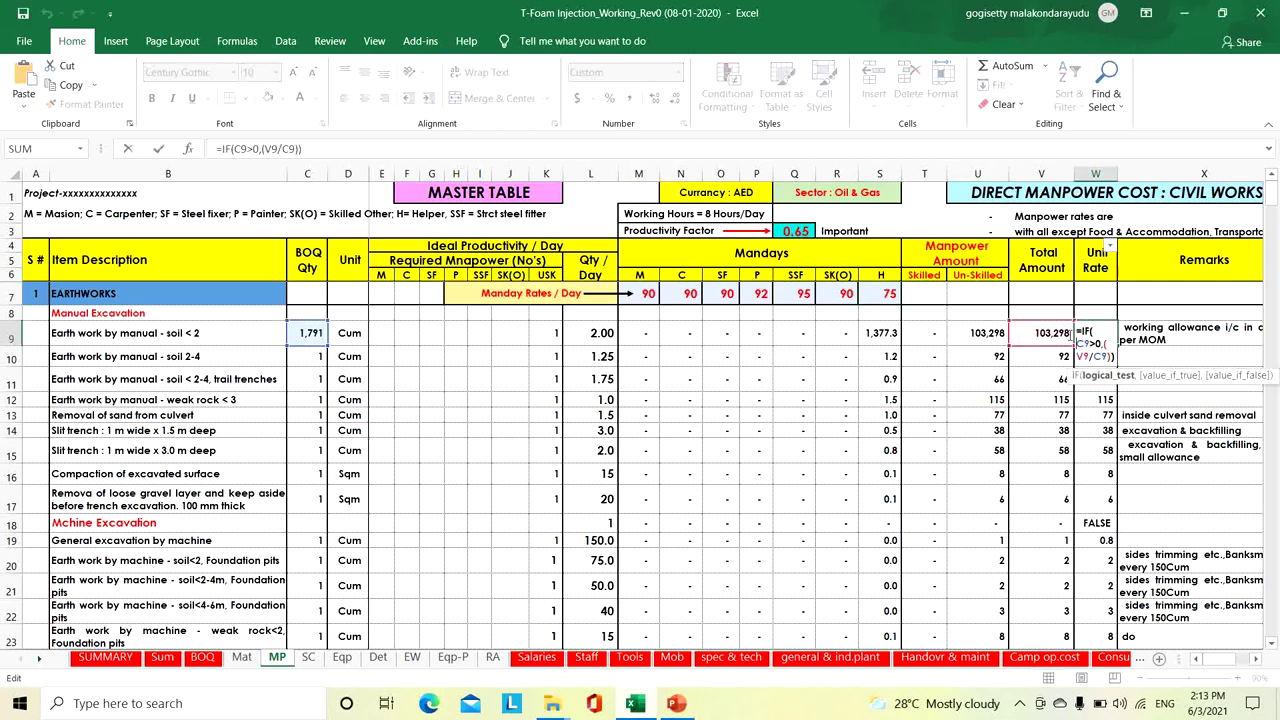
key("Escape")
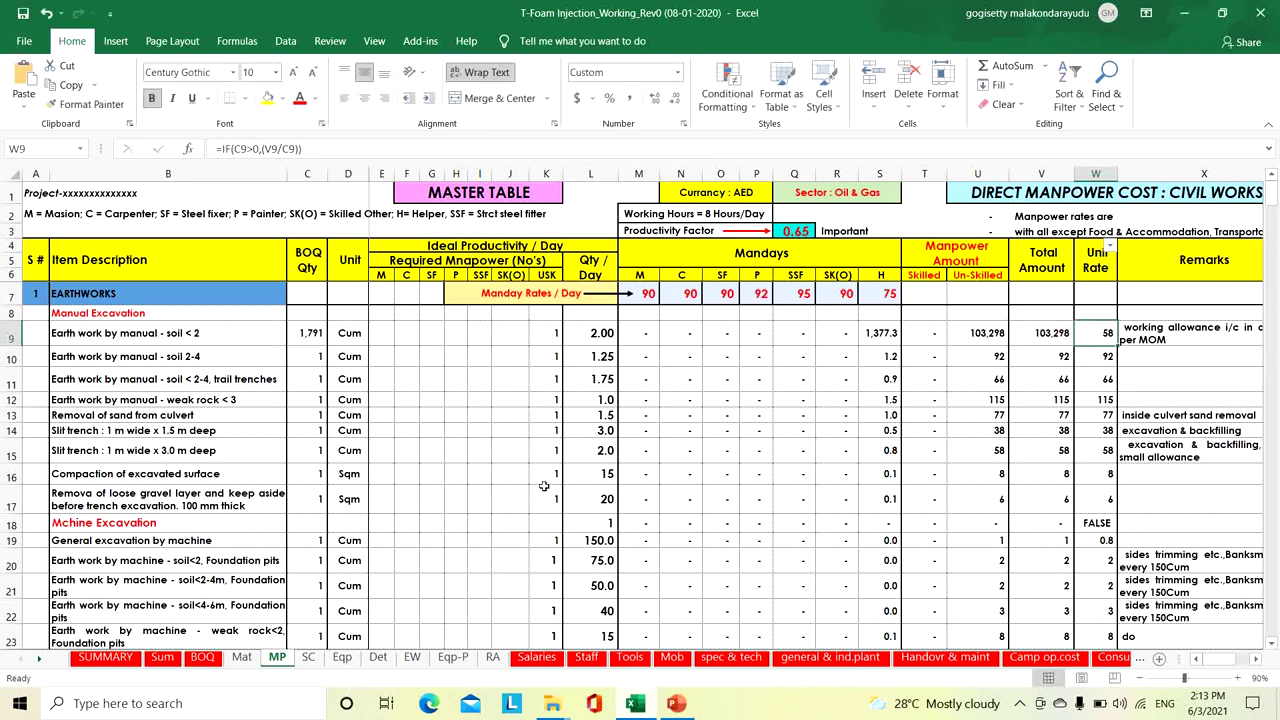
left_click(1040, 334)
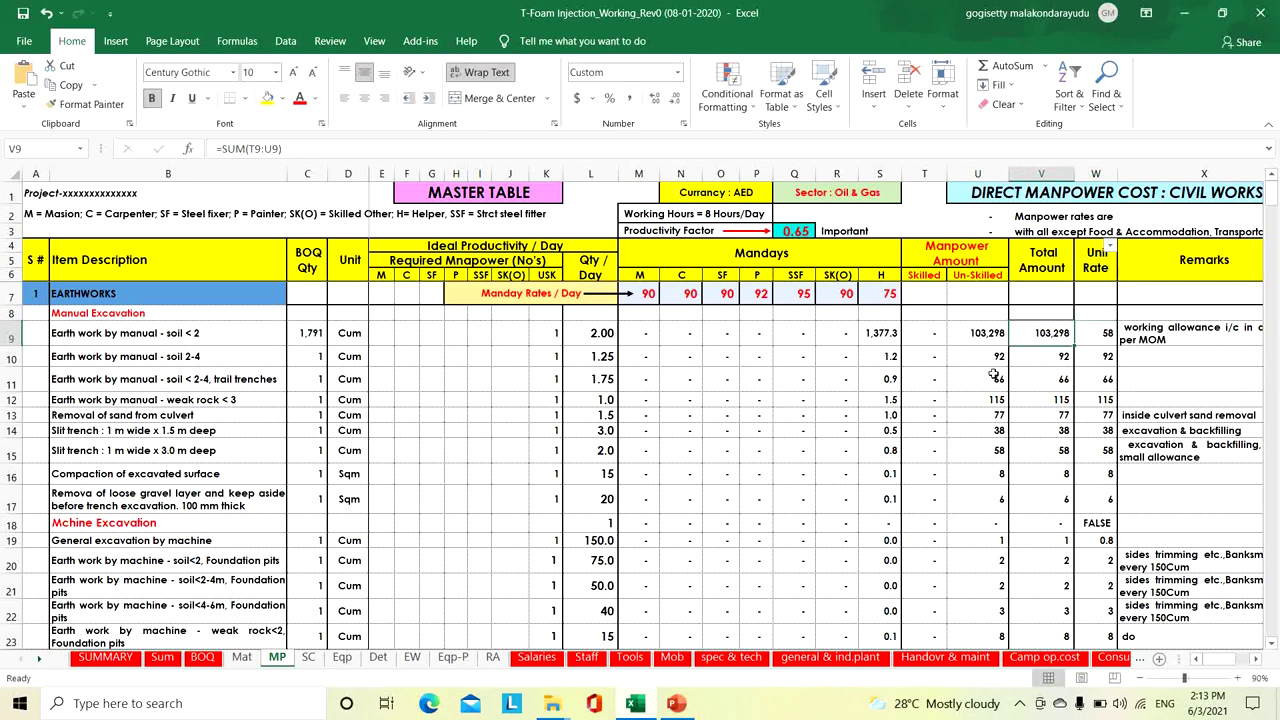
On the BOQ sheet, check the total price and labour rate of "Excavation upto-2 m deep" and the Location-1 quantity columns
left_click(217, 662)
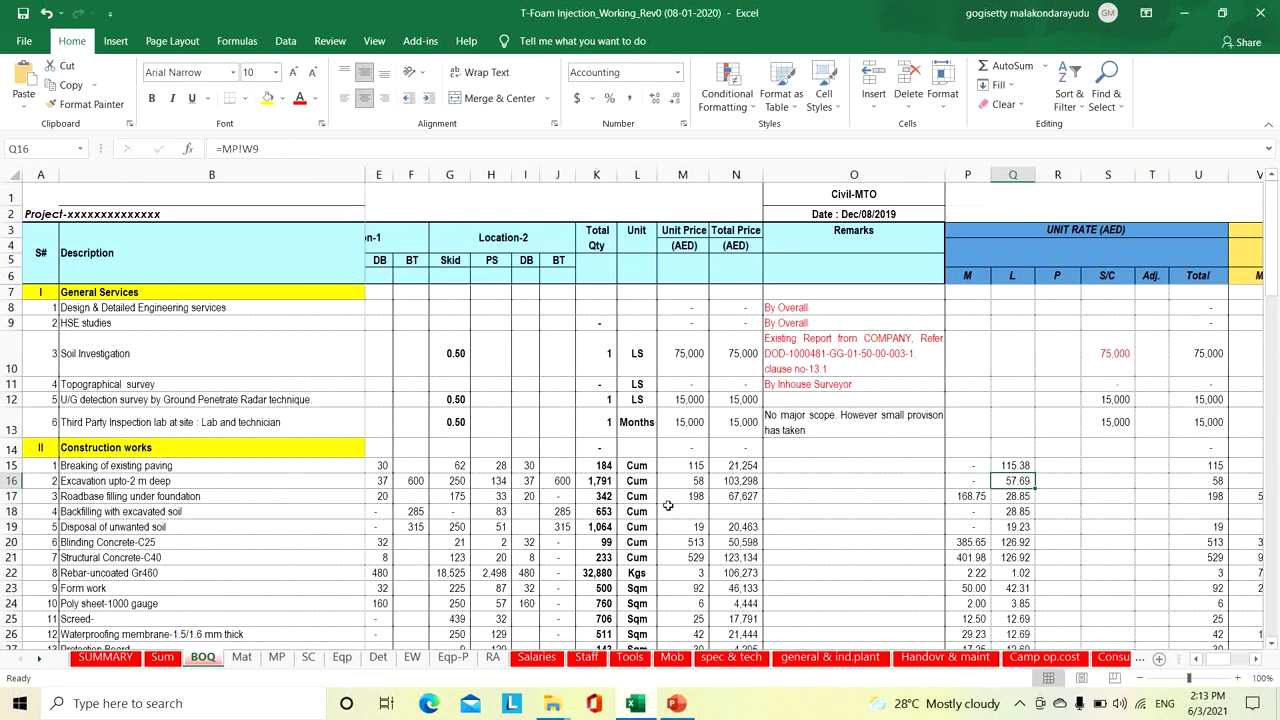
left_click(742, 483)
left_click(1003, 483)
left_click_drag(1220, 658, 1208, 660)
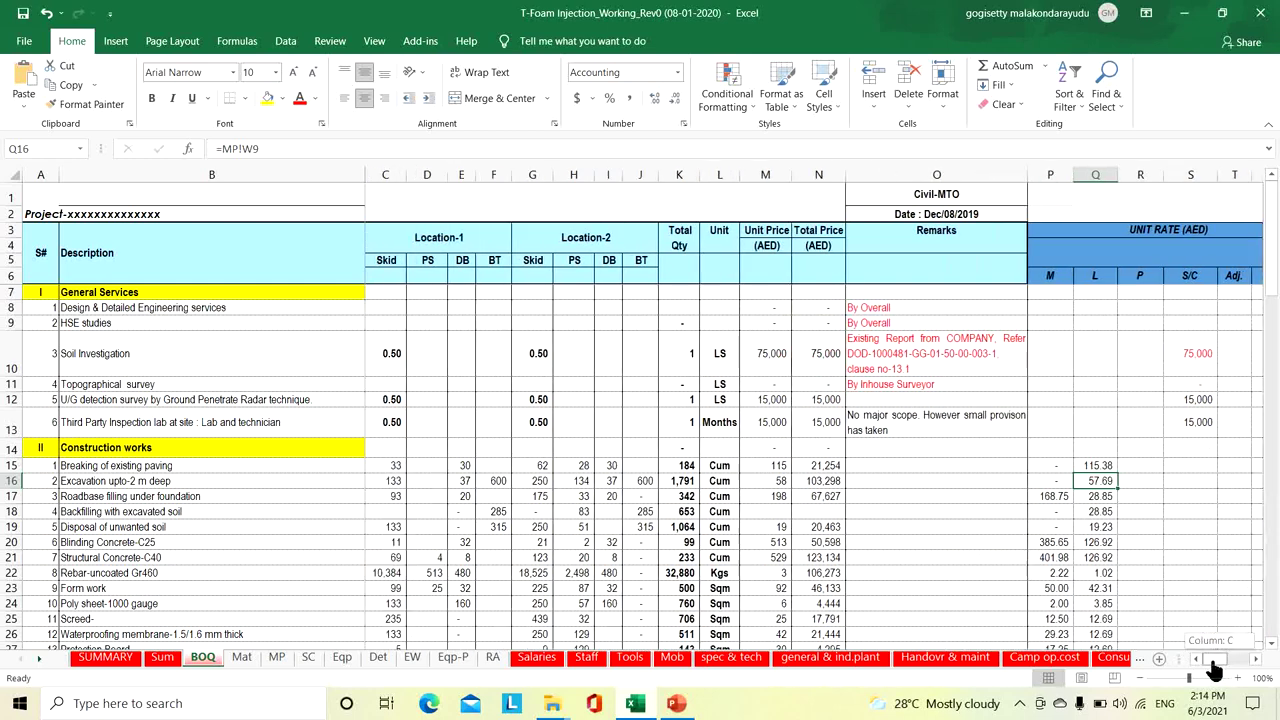
left_click(497, 255)
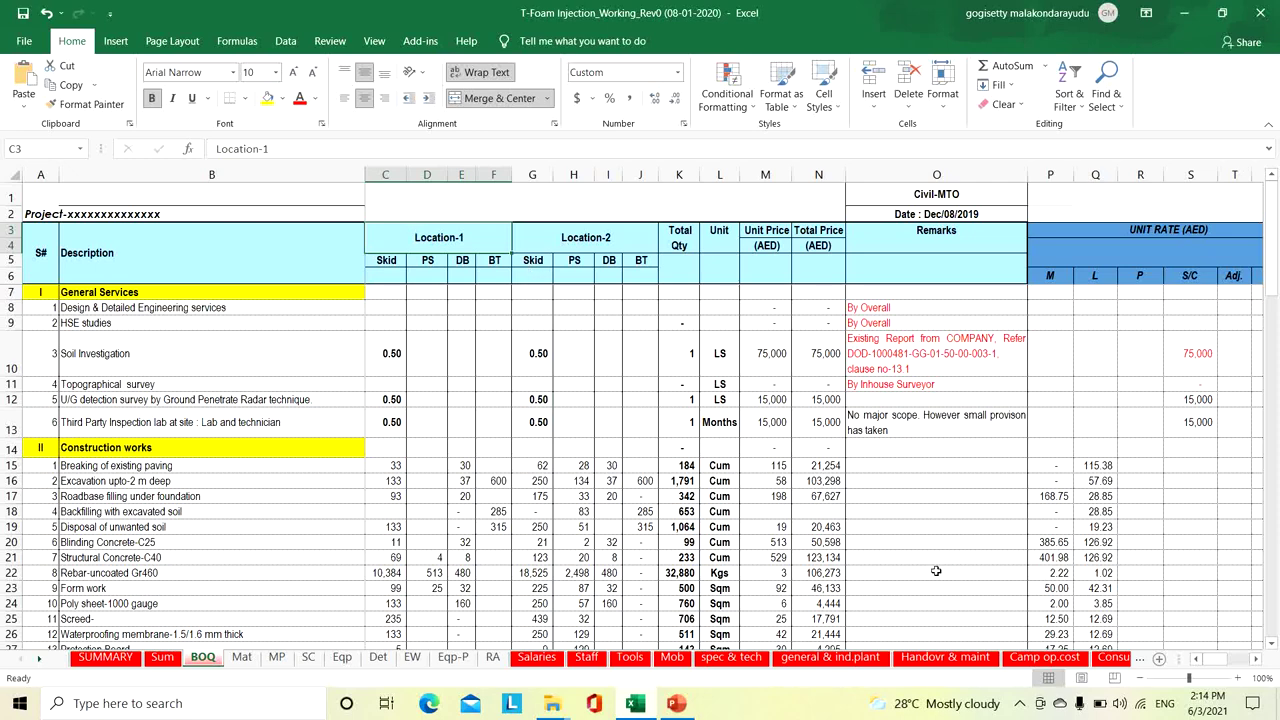
Review the M, L, P, S/C, Adj. and Total columns of the BOQ's Unit Rate (AED) section
left_click(1254, 659)
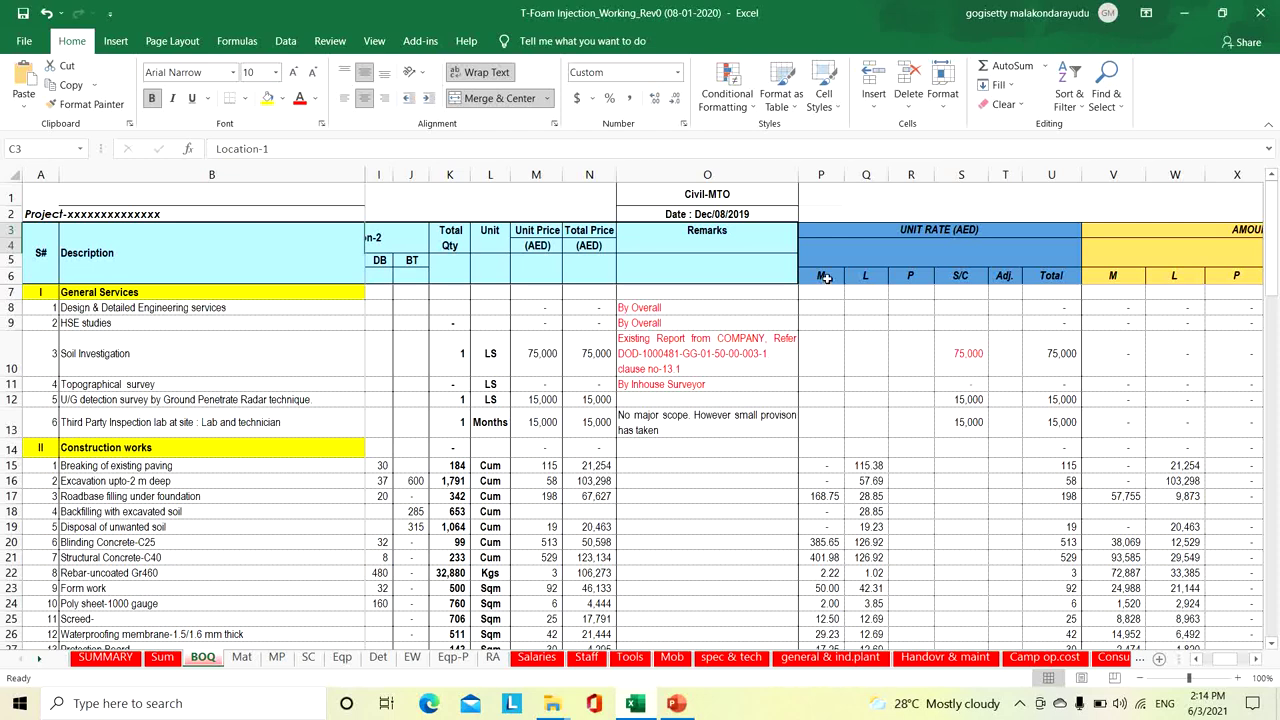
left_click(824, 277)
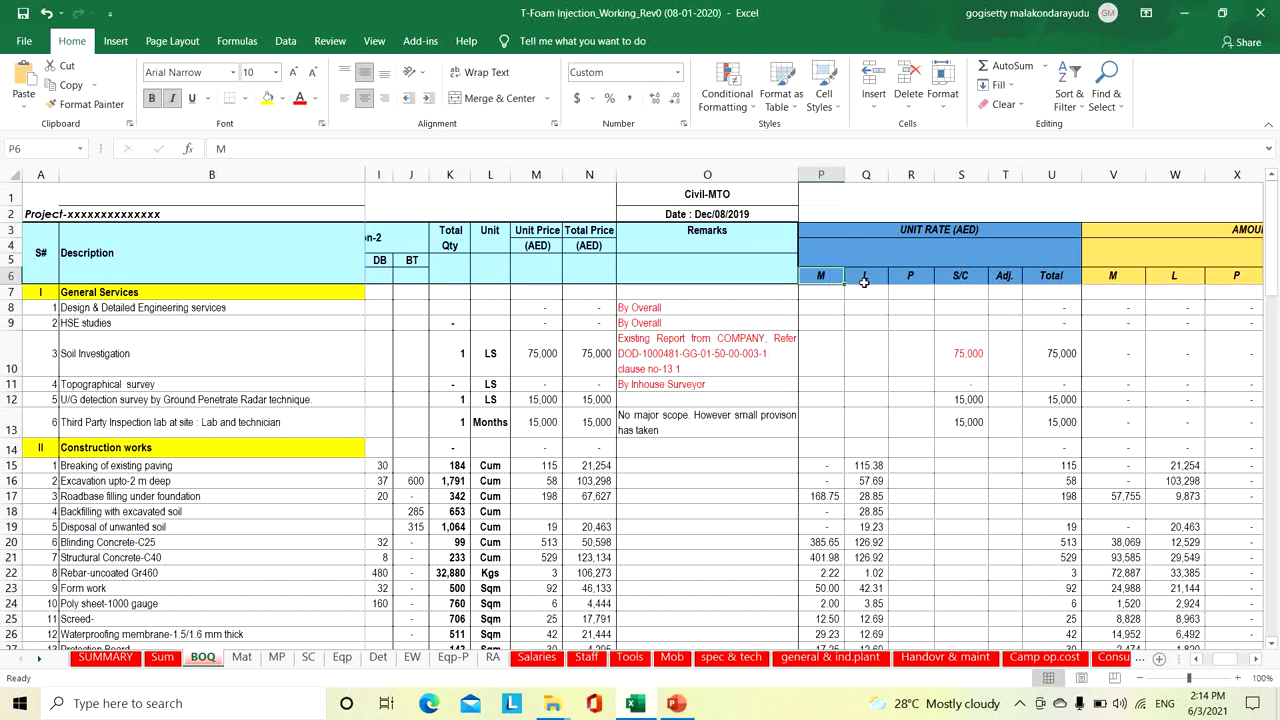
left_click(866, 278)
left_click(910, 278)
left_click(956, 279)
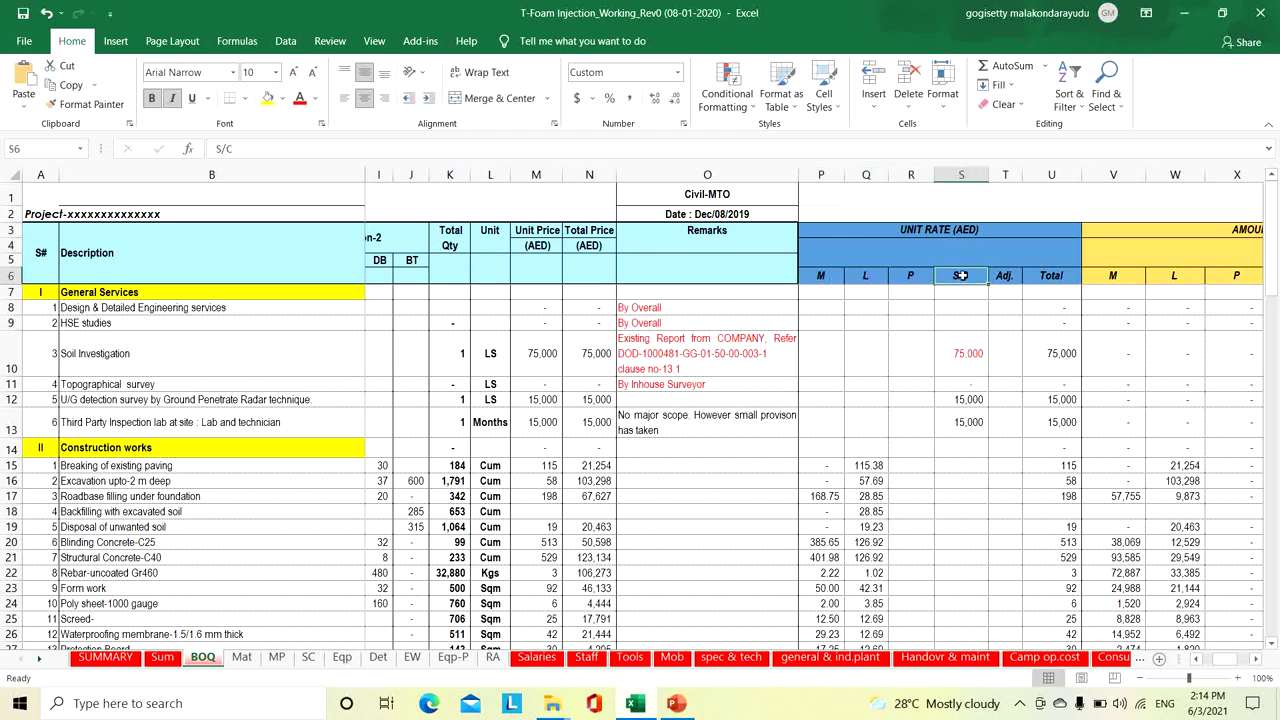
left_click(1005, 280)
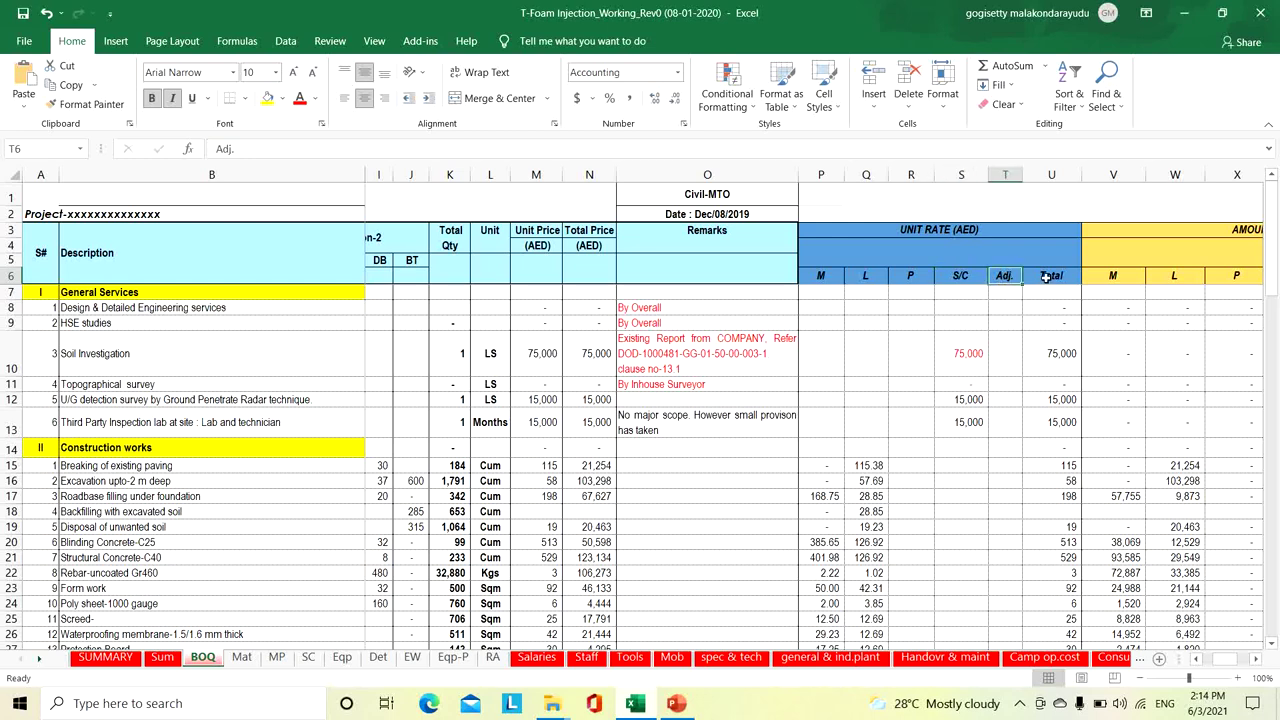
left_click(1047, 277)
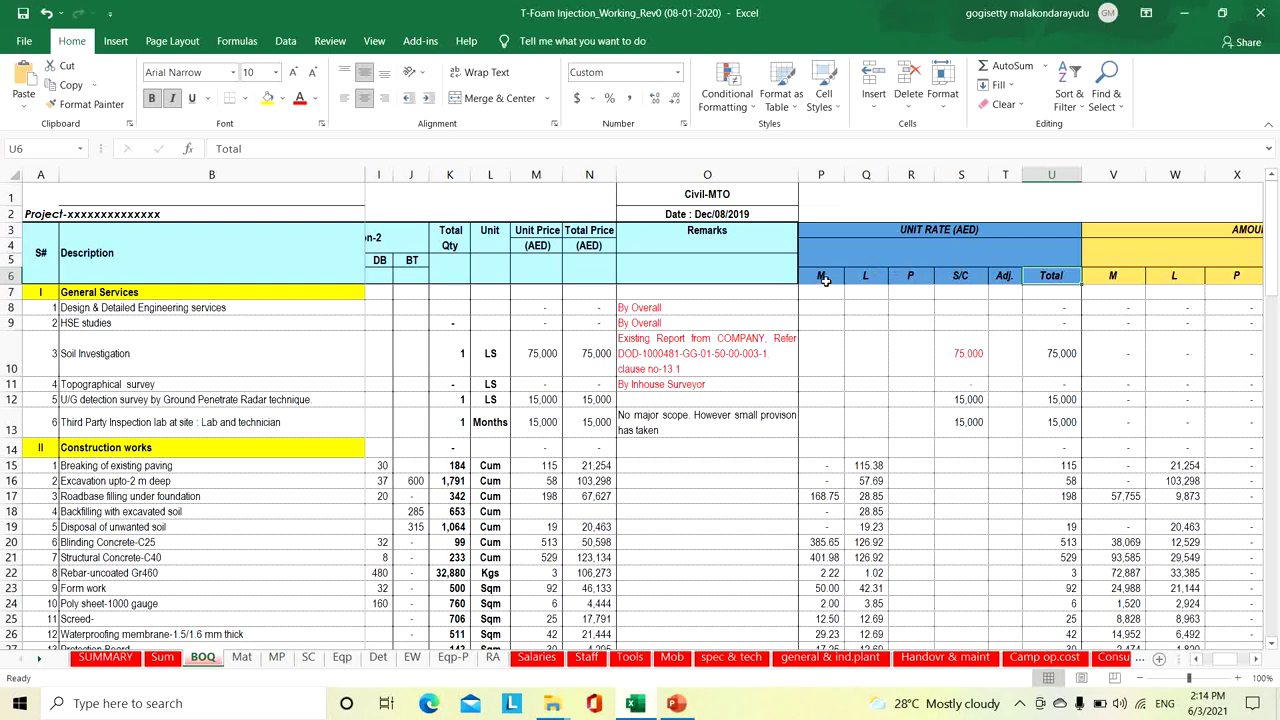
Inspect the labour amount formula of "Breaking of existing paving" and review the columns of the Amount (AED) section
left_click(1187, 467)
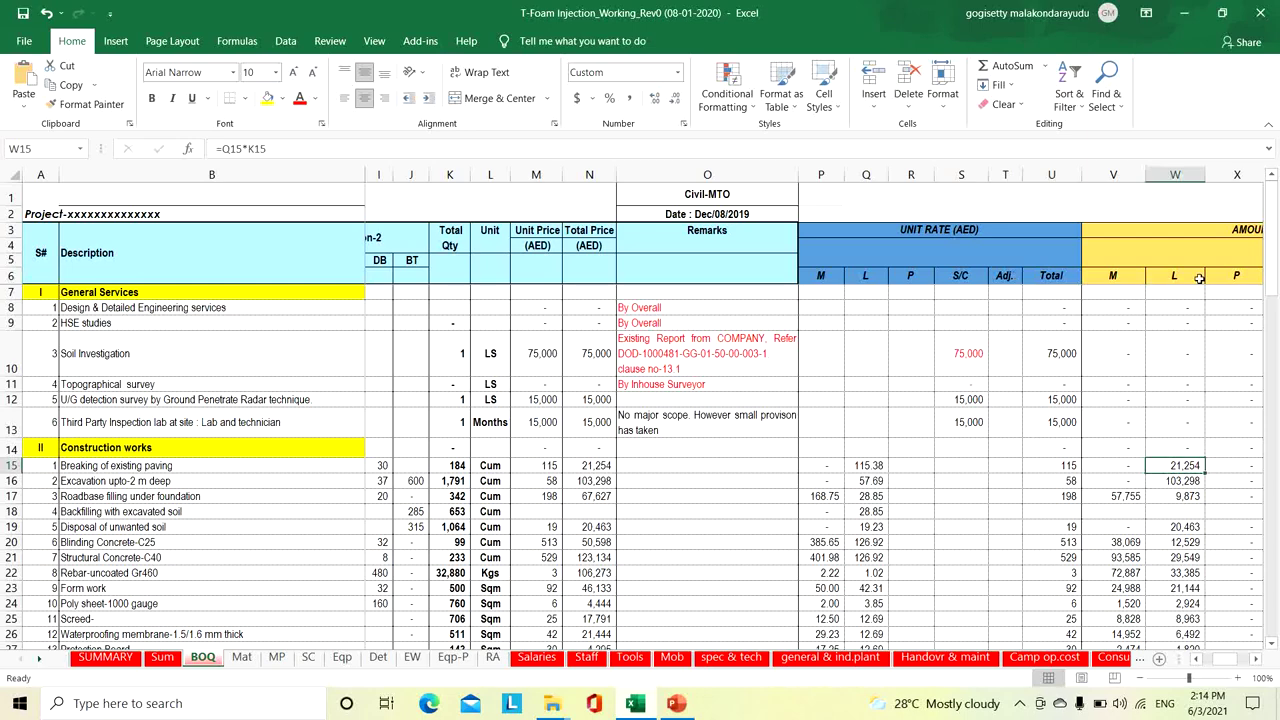
left_click(1114, 279)
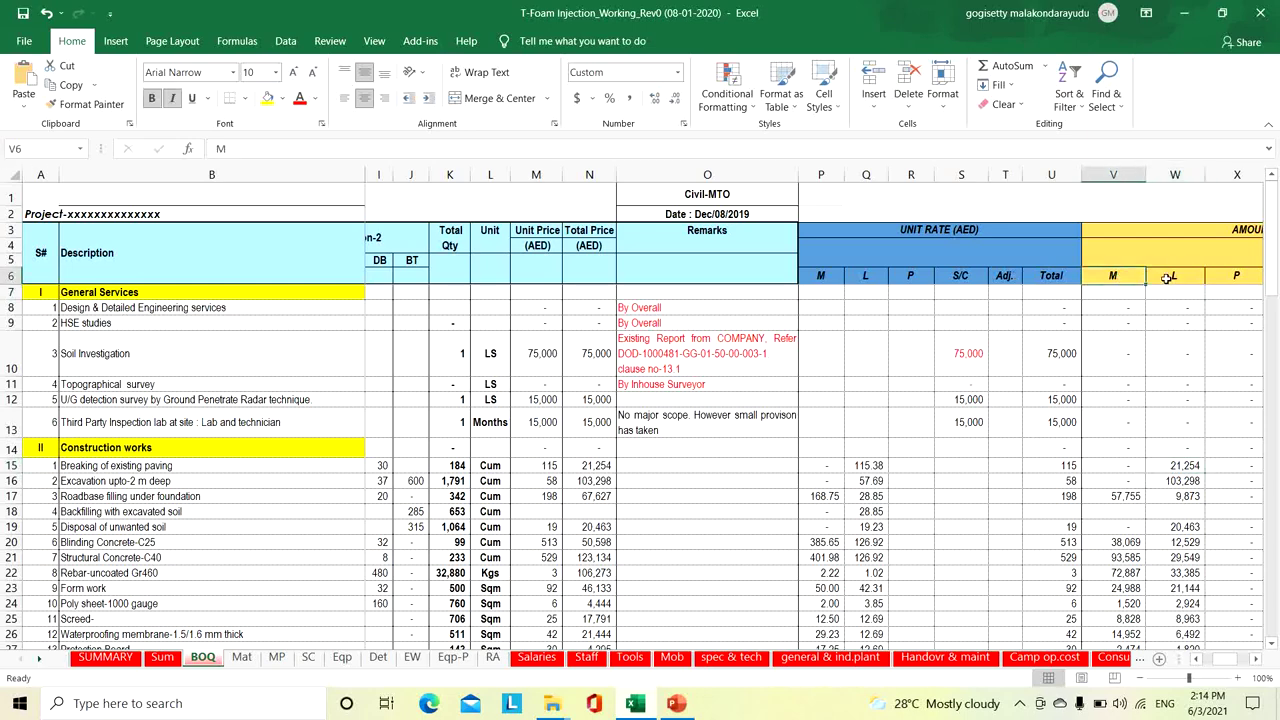
left_click(1210, 290)
left_click(1254, 659)
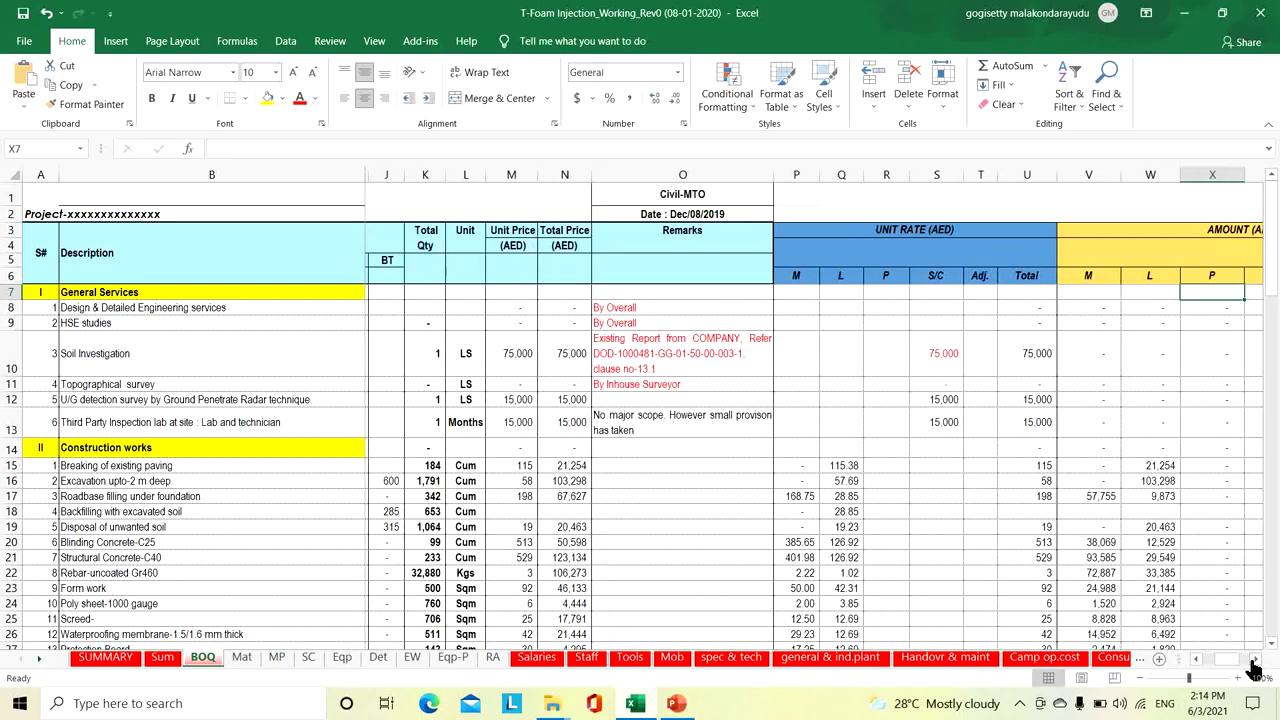
scroll(1254, 662, "right", 5)
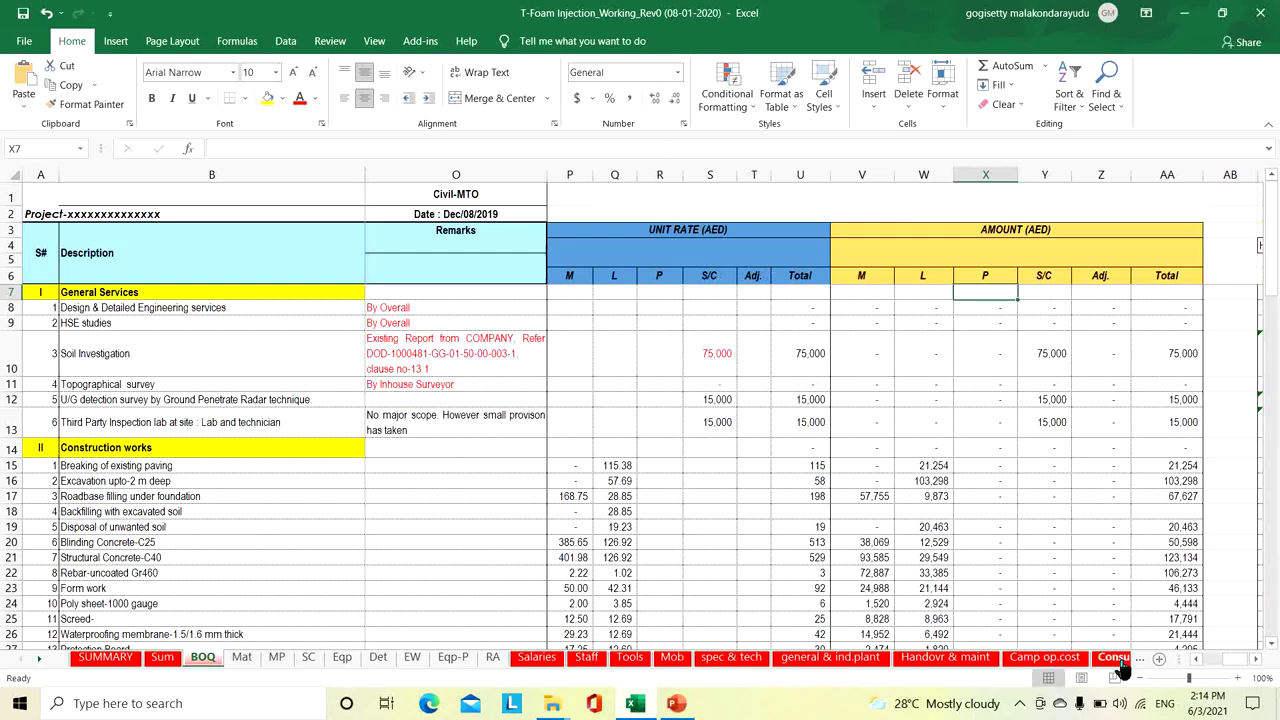
Look through the BOQ items from General Services down past Construction Equipment, and return to the start of the list
scroll(1228, 664, "left", 6)
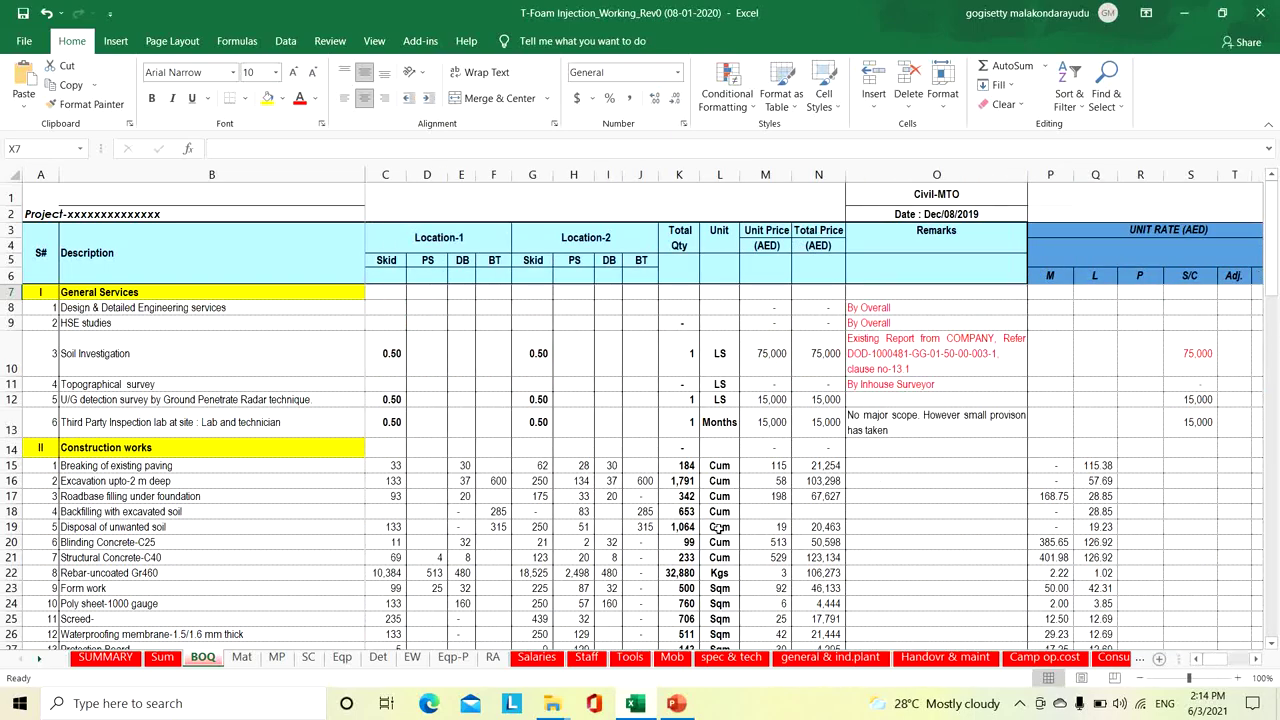
scroll(720, 528, "down", 7)
scroll(1086, 457, "down", 3)
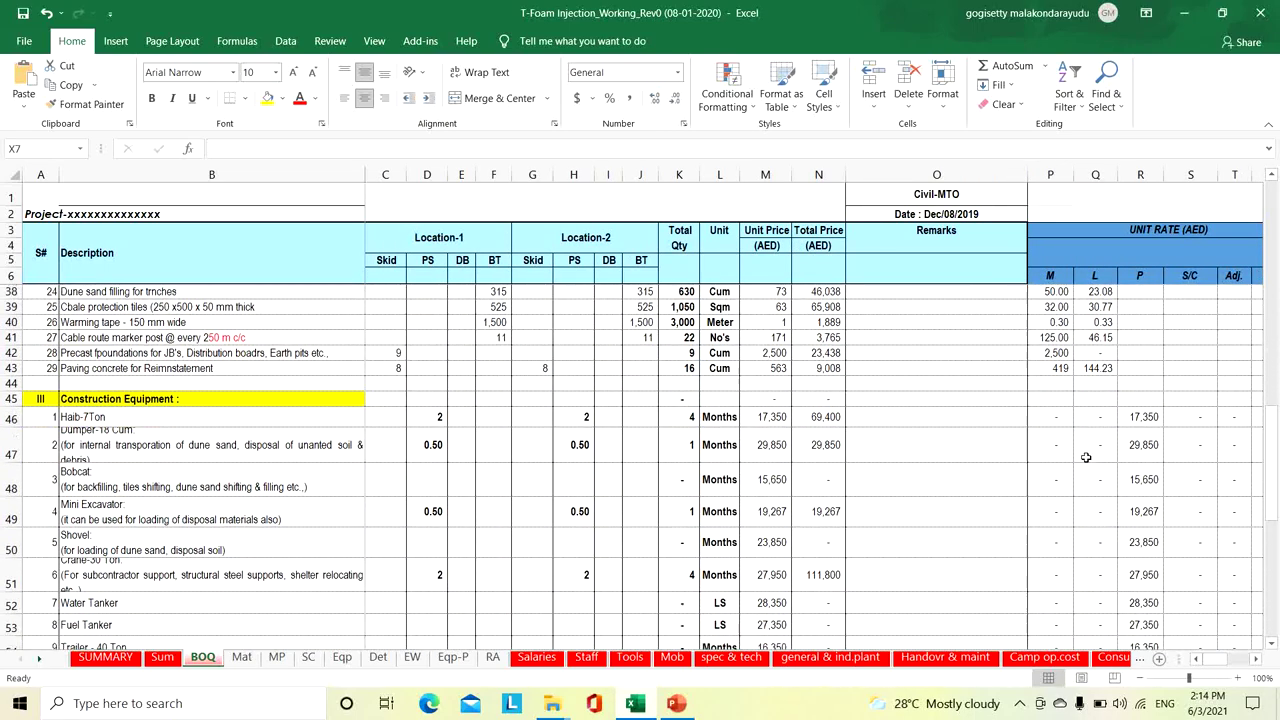
scroll(1086, 457, "down", 8)
scroll(1086, 457, "up", 18)
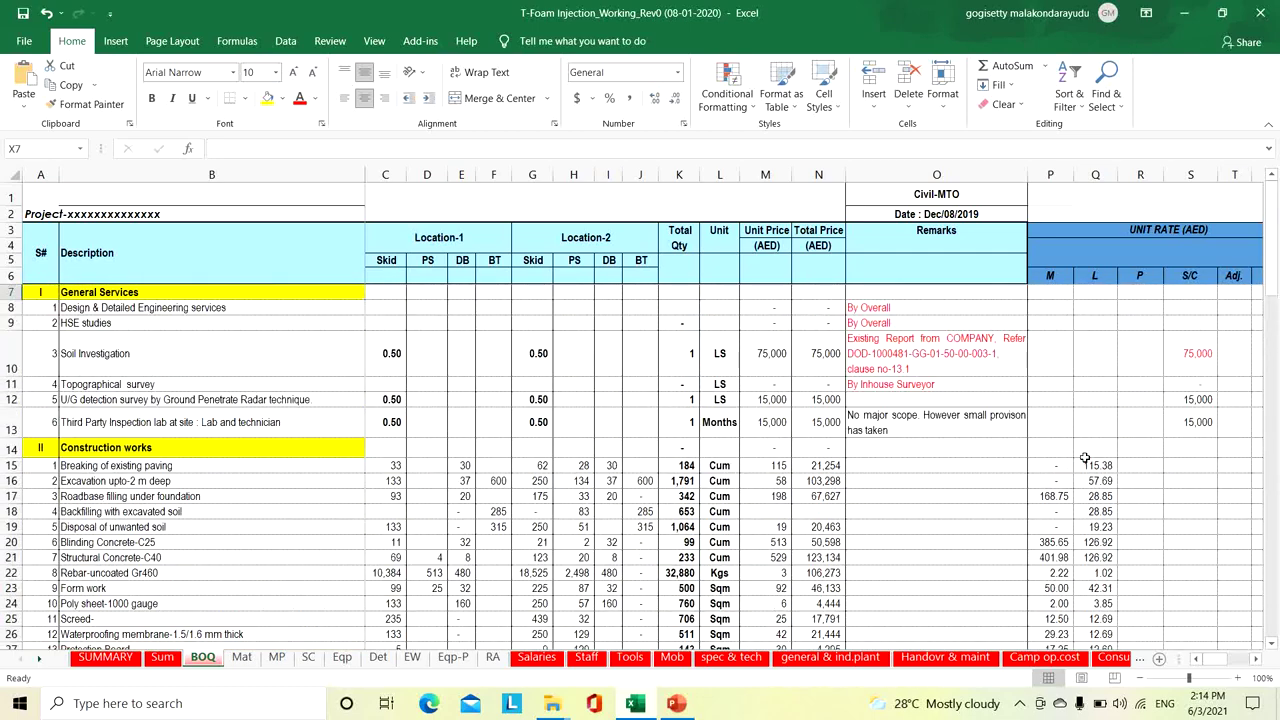
Check the productivity factor in the MP sheet's master table, and switch to PowerPoint to view the "Manpower Productivities : Factor" slide
left_click(277, 657)
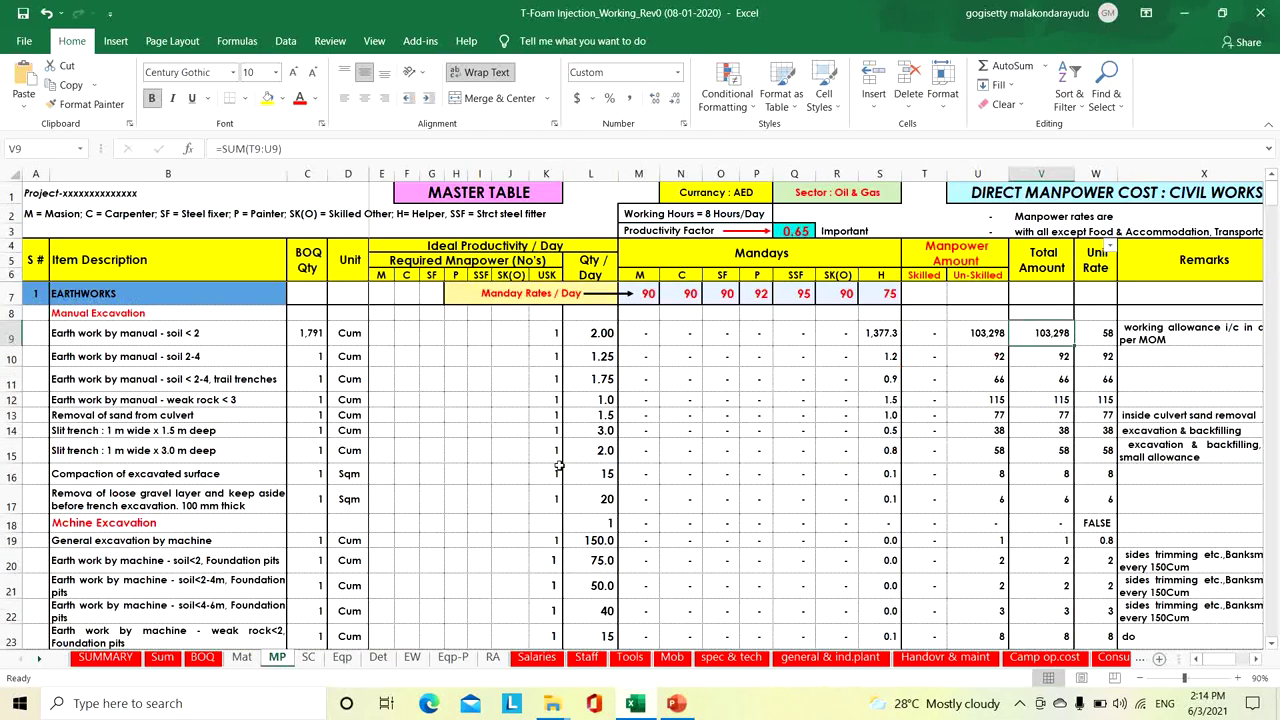
left_click(492, 196)
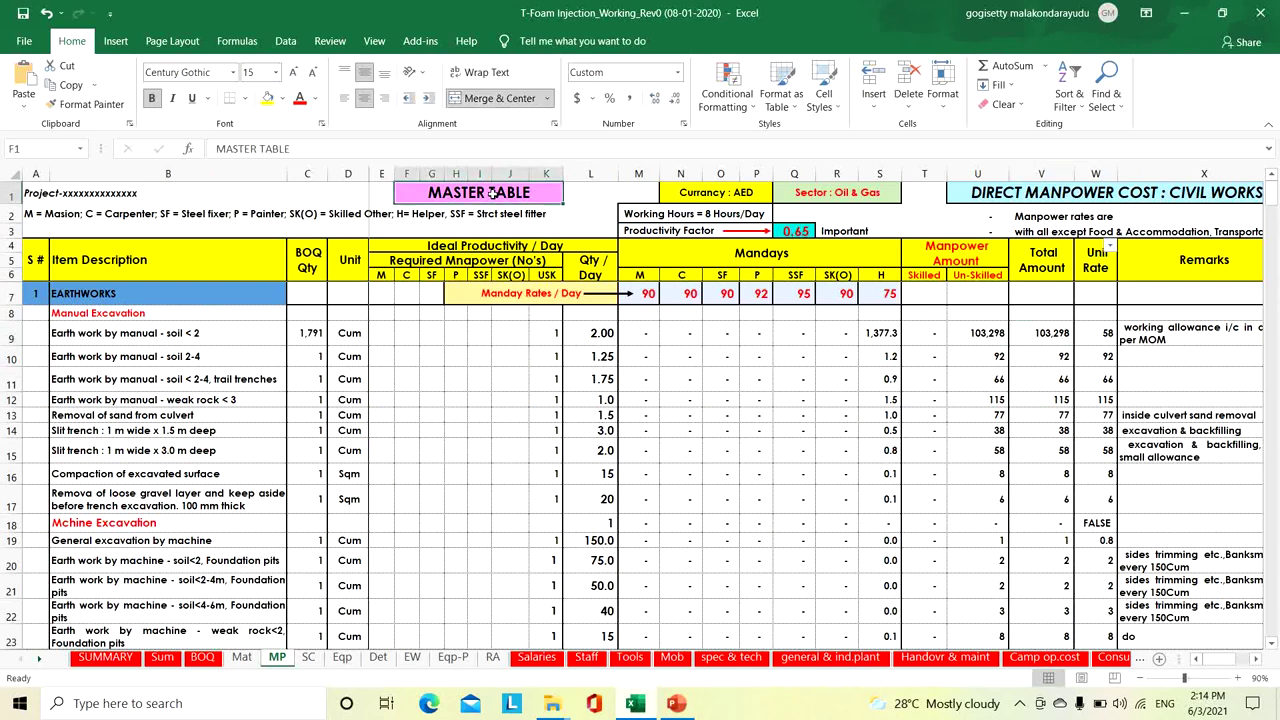
left_click(795, 230)
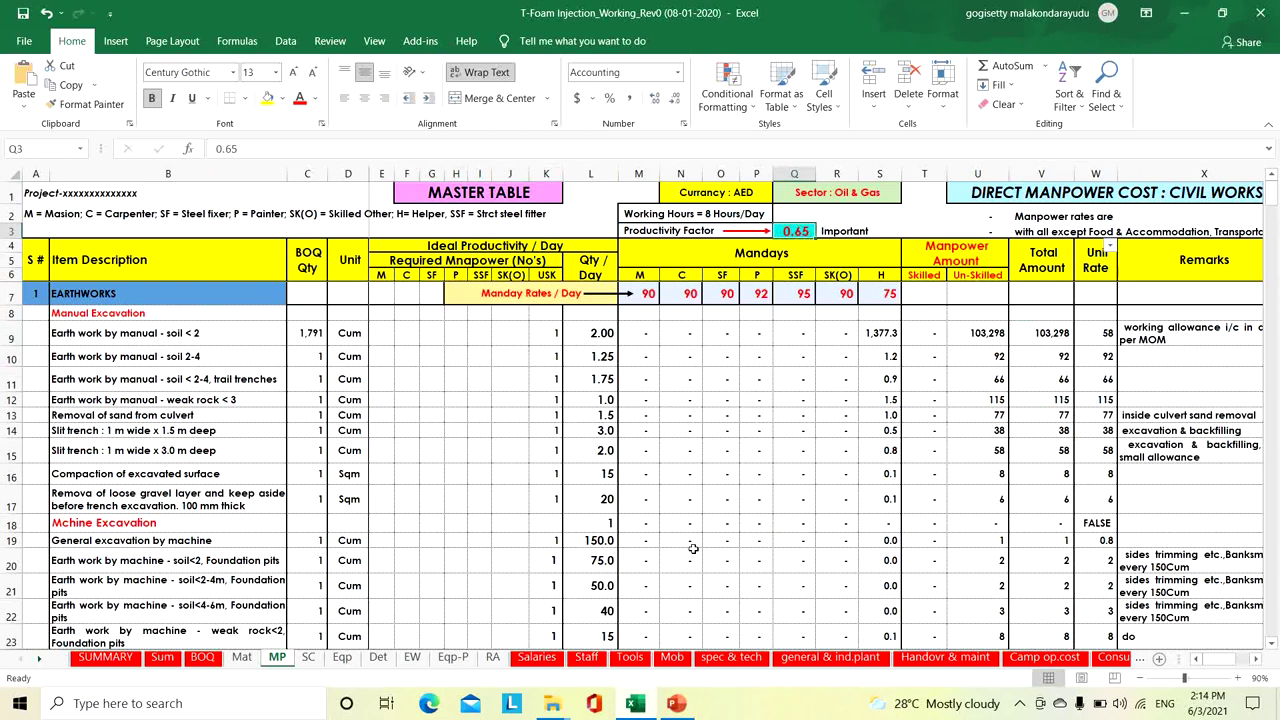
left_click(676, 703)
left_click(100, 282)
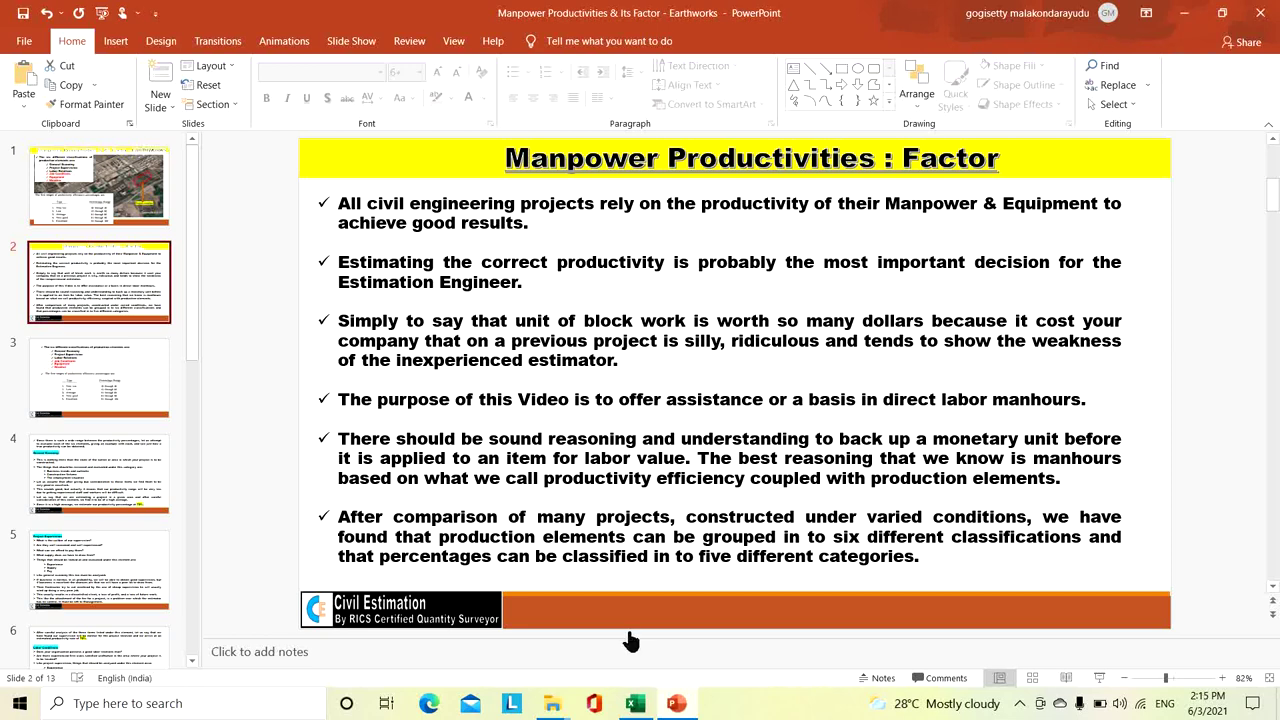
Switch back to Excel, look over the BOQ sheet, and check the trail trenches item's quantity per day on the MP sheet
left_click(635, 703)
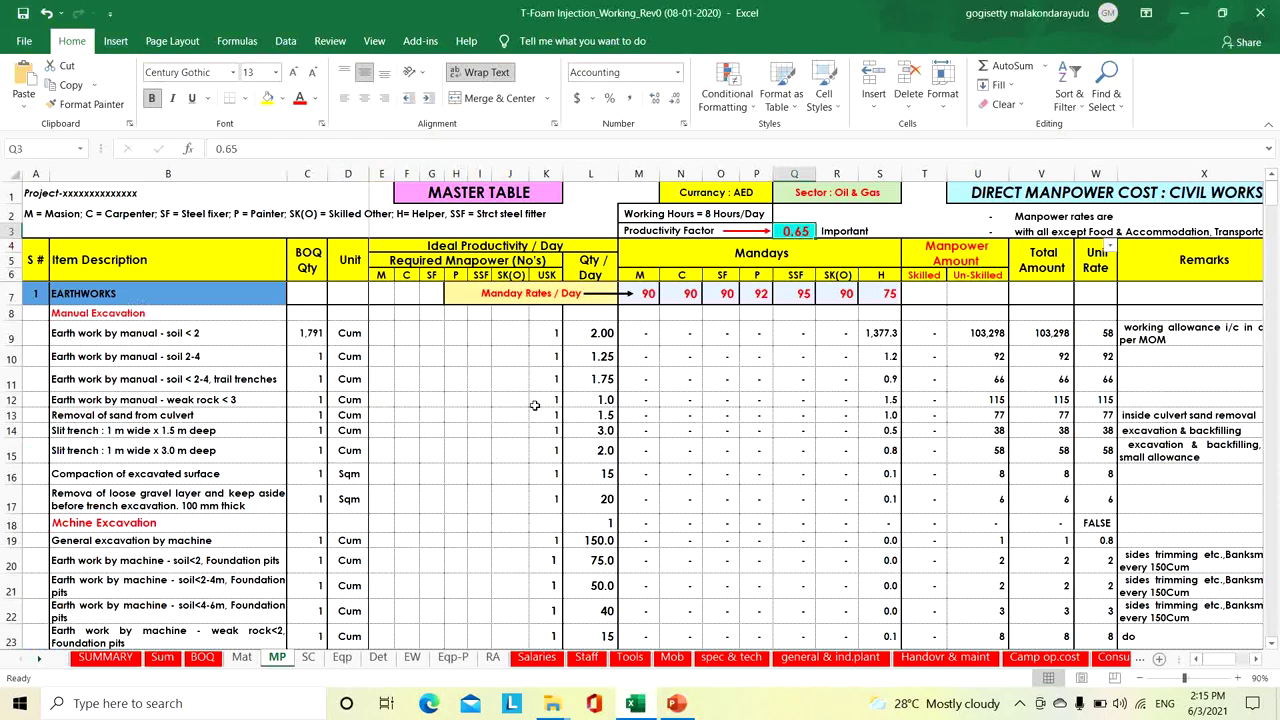
left_click(204, 659)
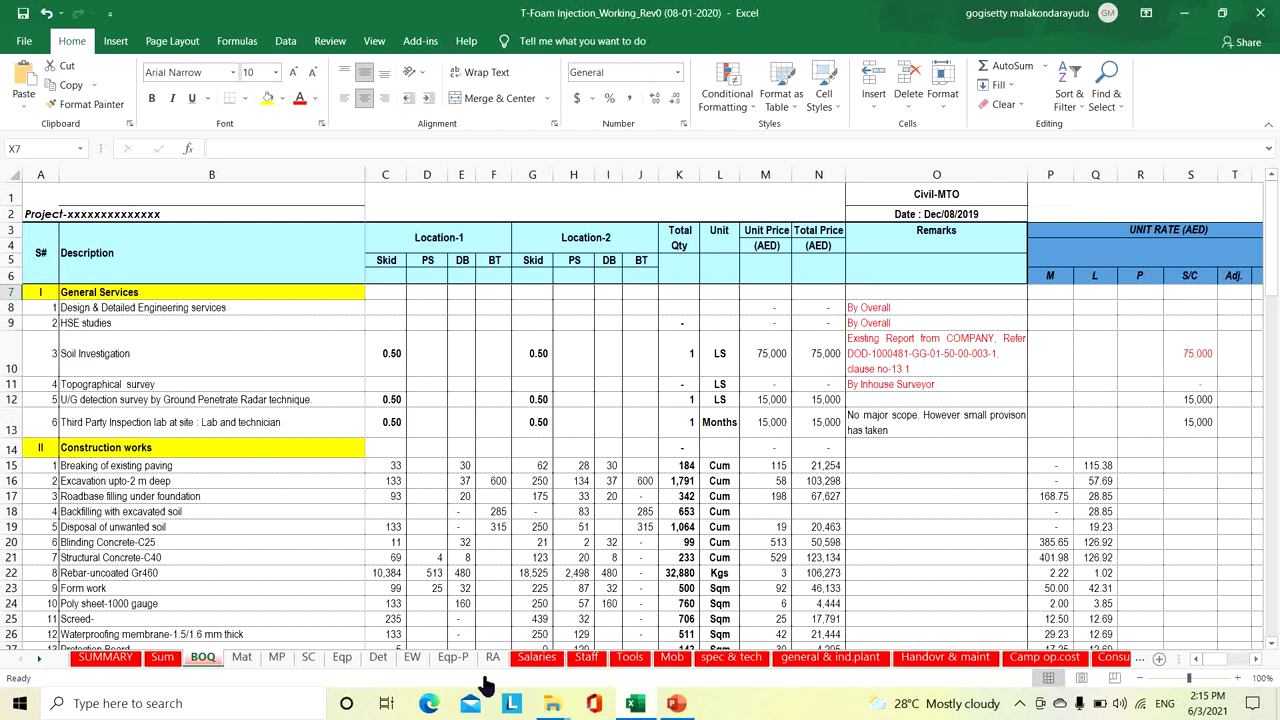
left_click(278, 660)
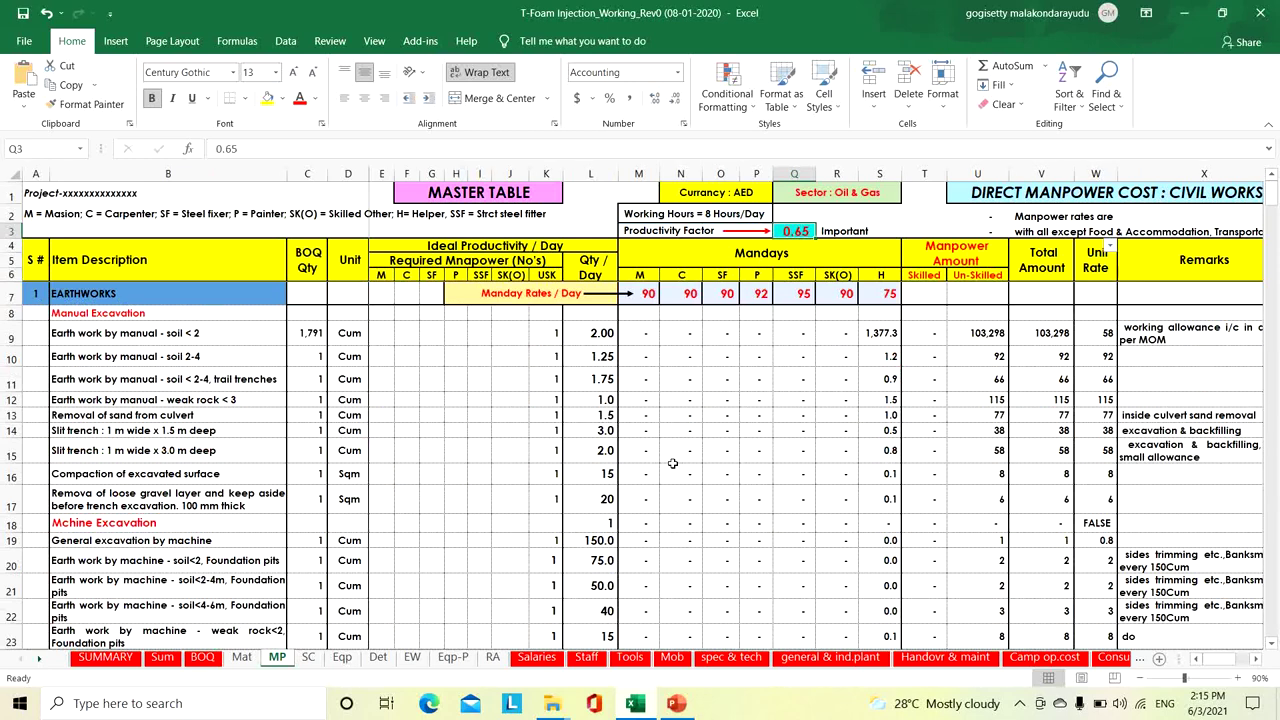
left_click(584, 382)
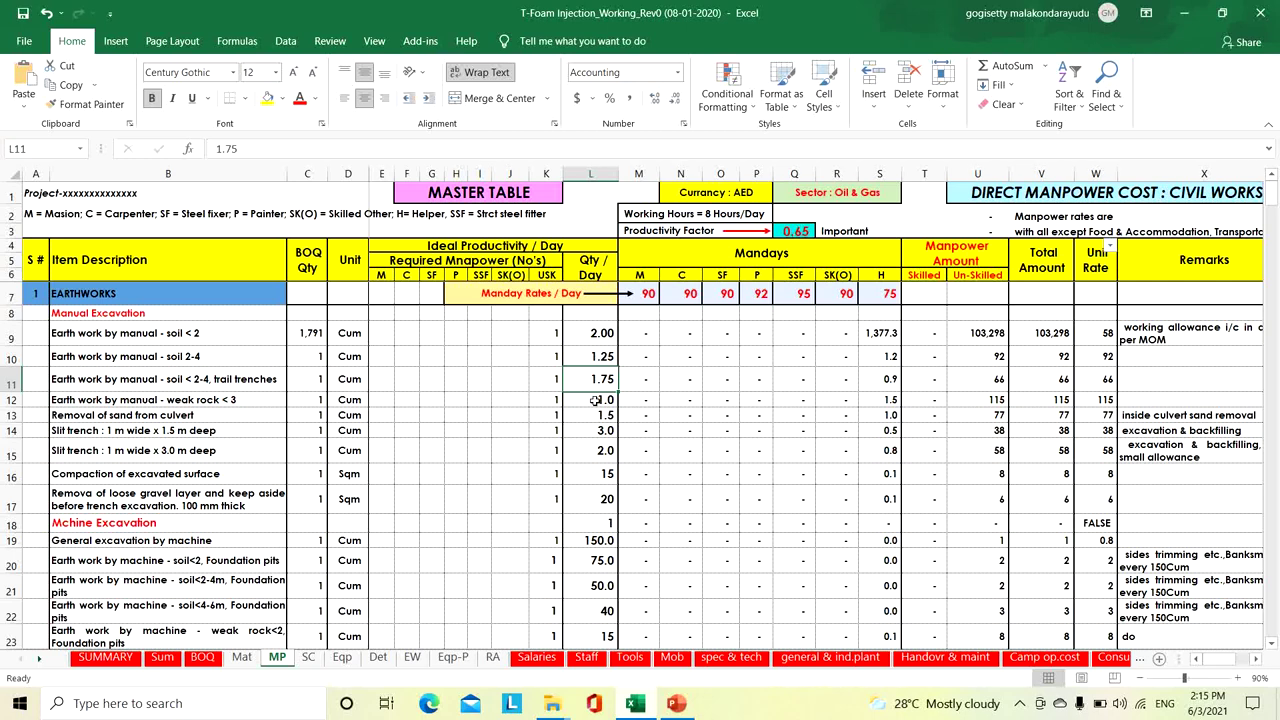
Switch to PowerPoint and open slide 3 on the production element classifications and productivity efficiency percentage ranges
left_click(676, 703)
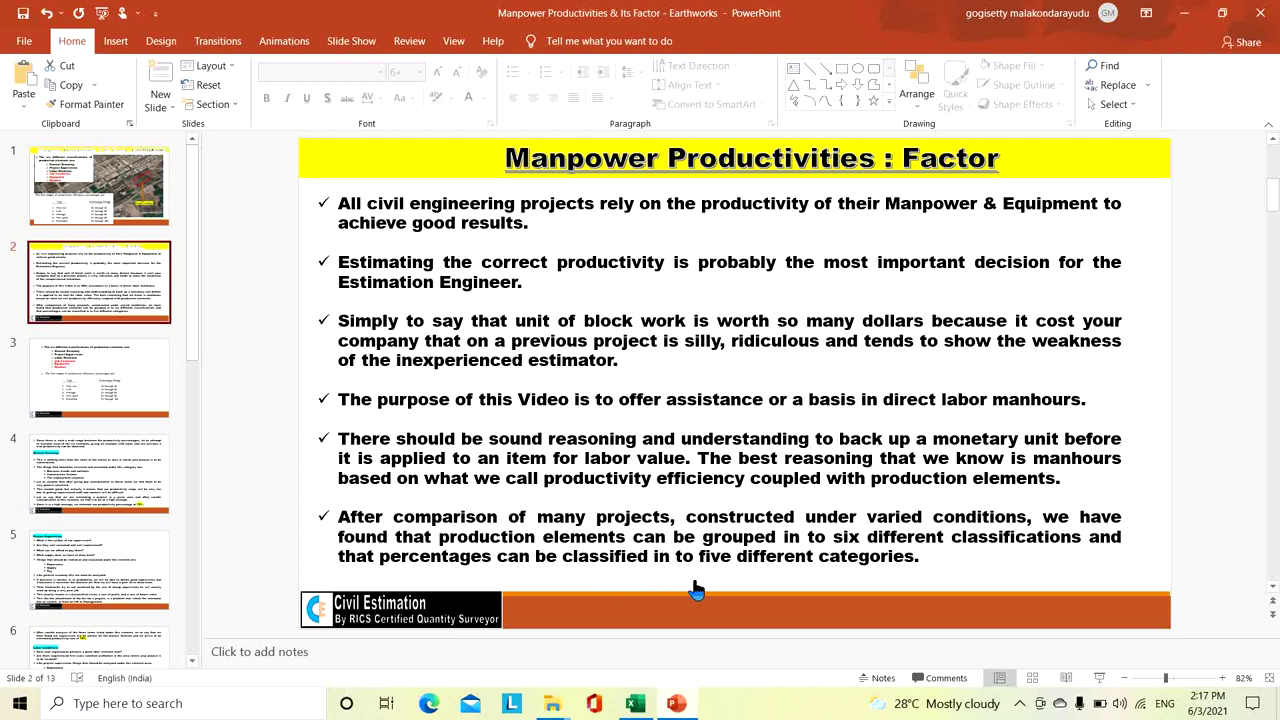
left_click(90, 380)
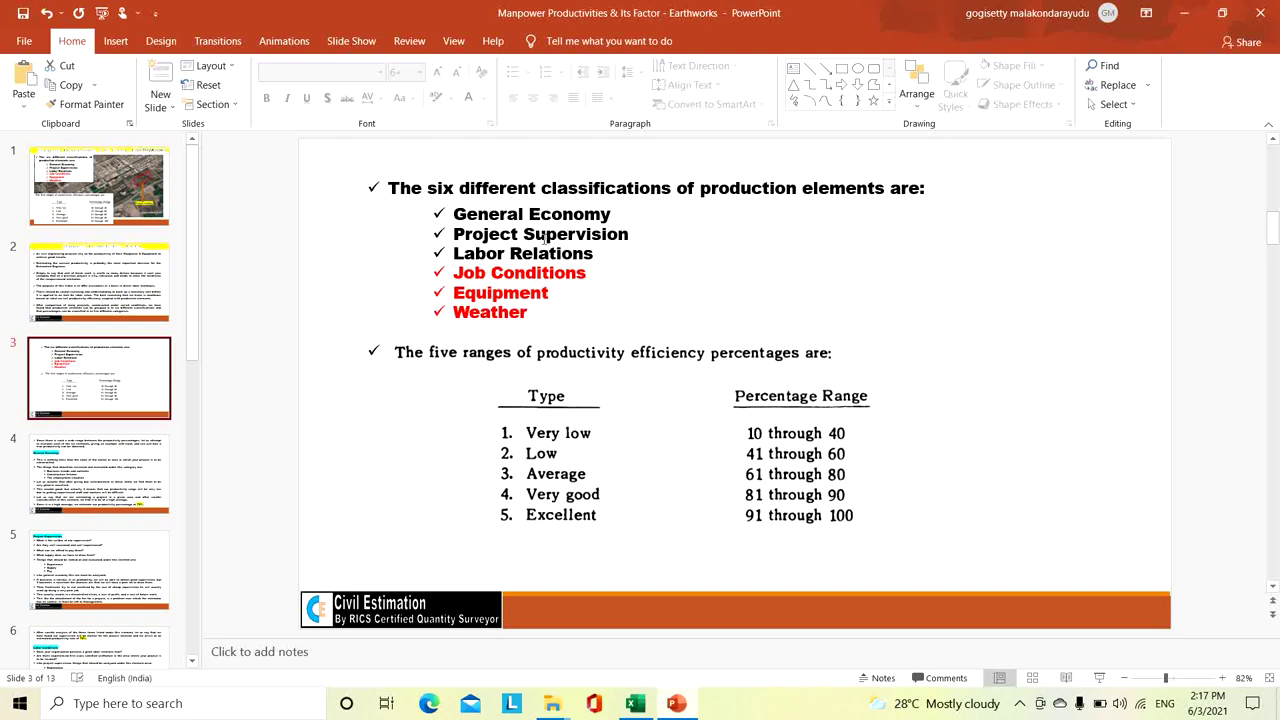
Go over the production elements and efficiency ranges on slide 3, and open slide 4 on General Economy
left_click(535, 272)
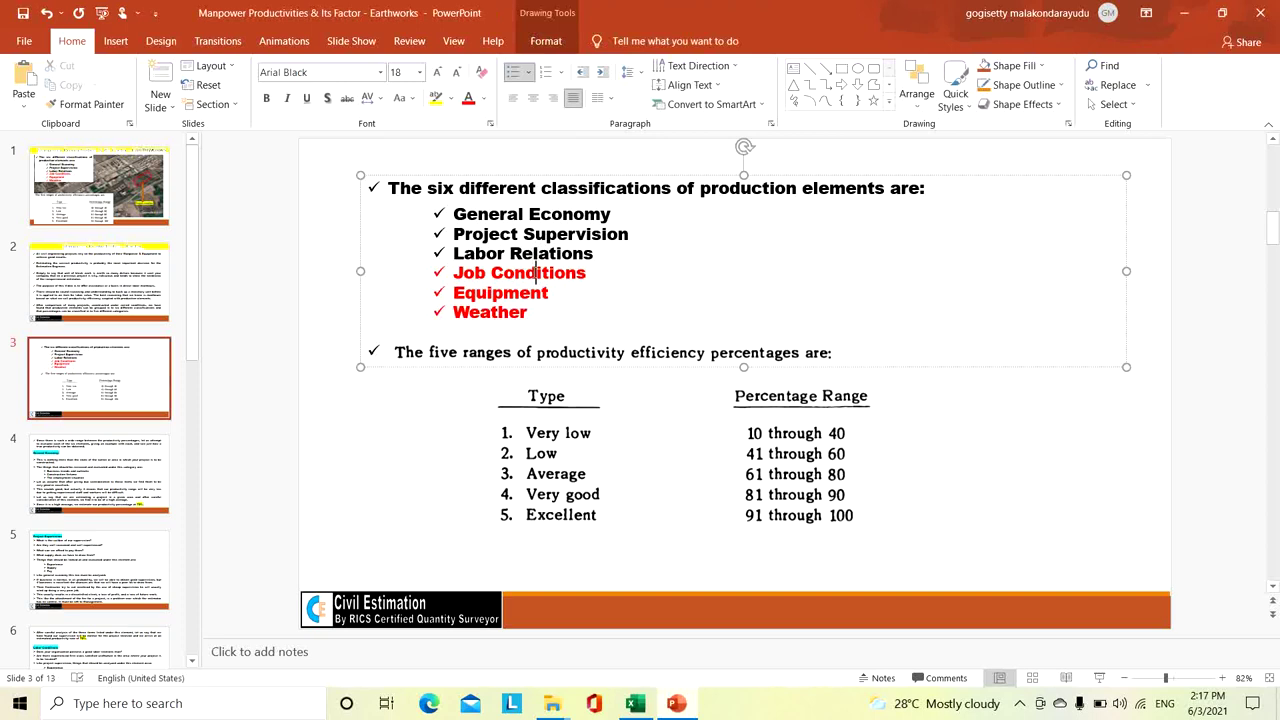
left_click(449, 435)
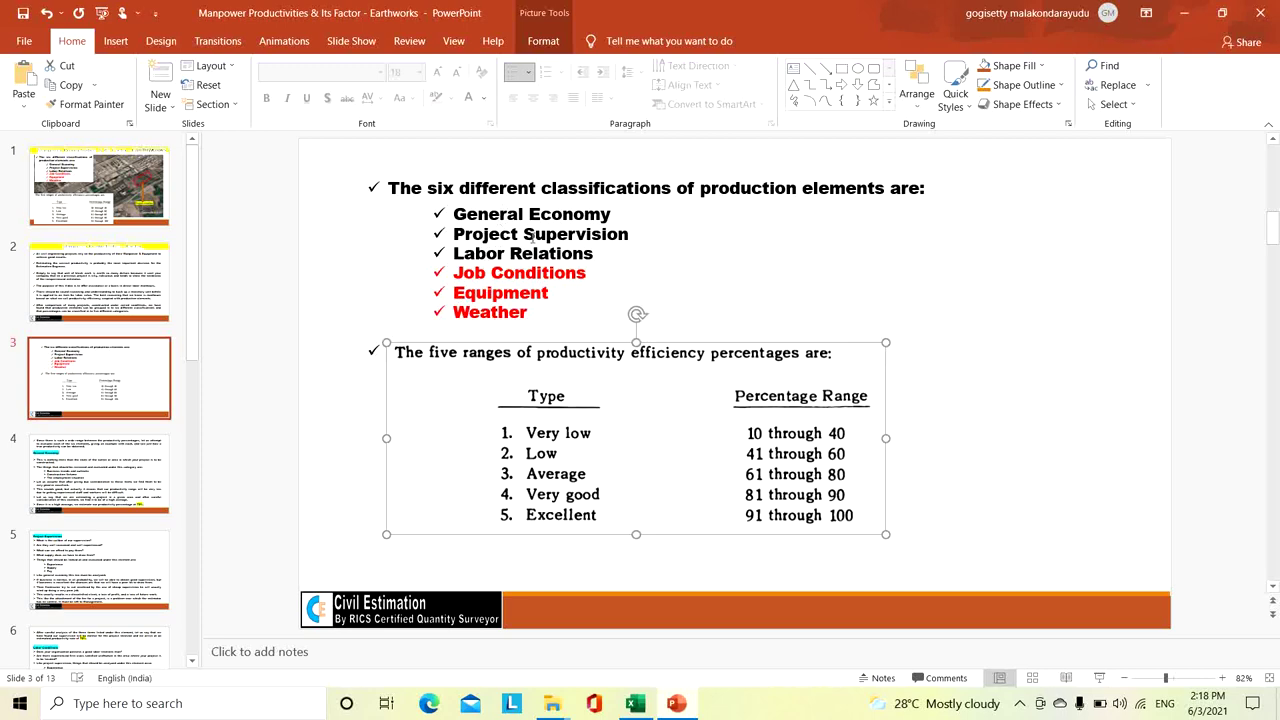
left_click(95, 492)
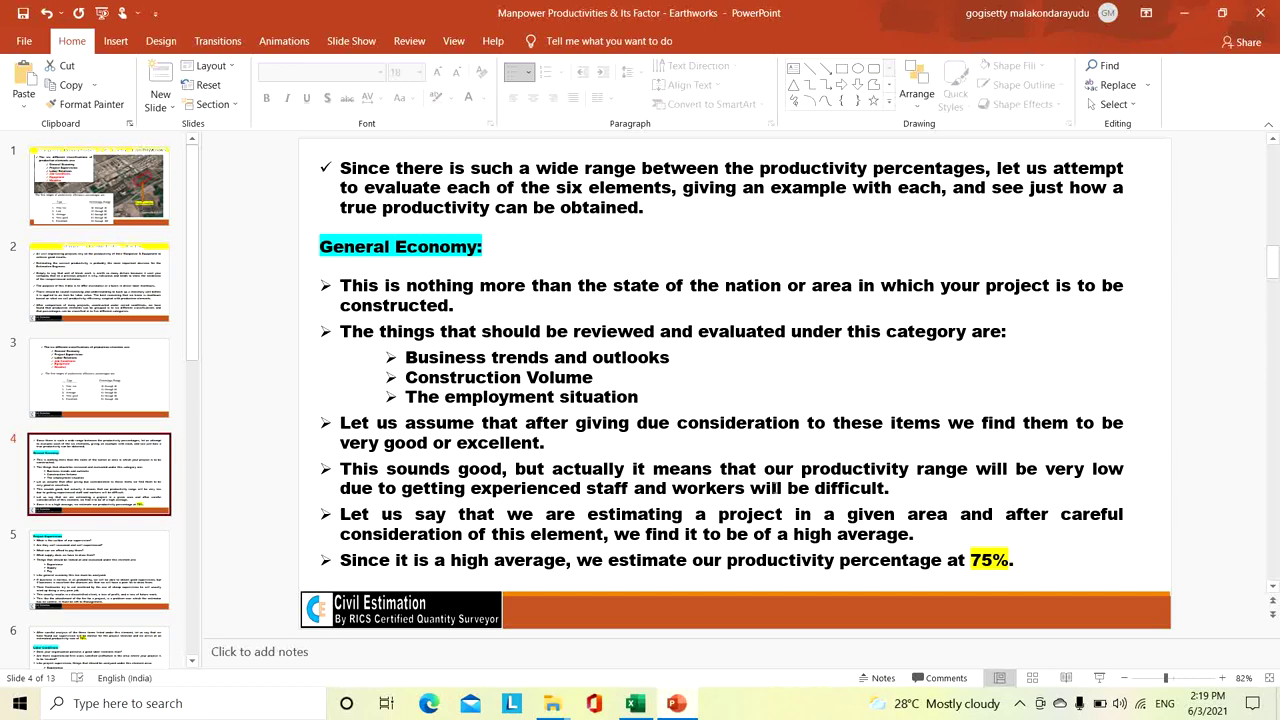
Open slide 5 on Project Supervision and go over its evaluation items, including Supply and Pay
left_click(122, 571)
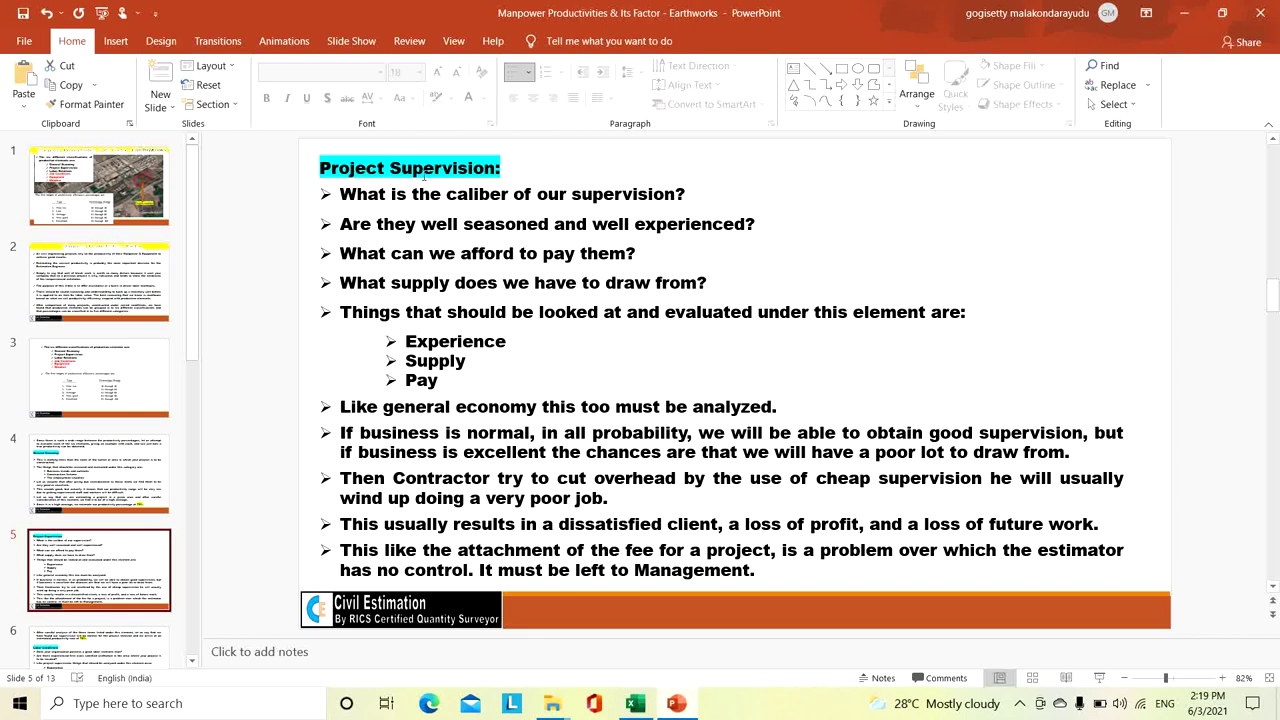
left_click(438, 361)
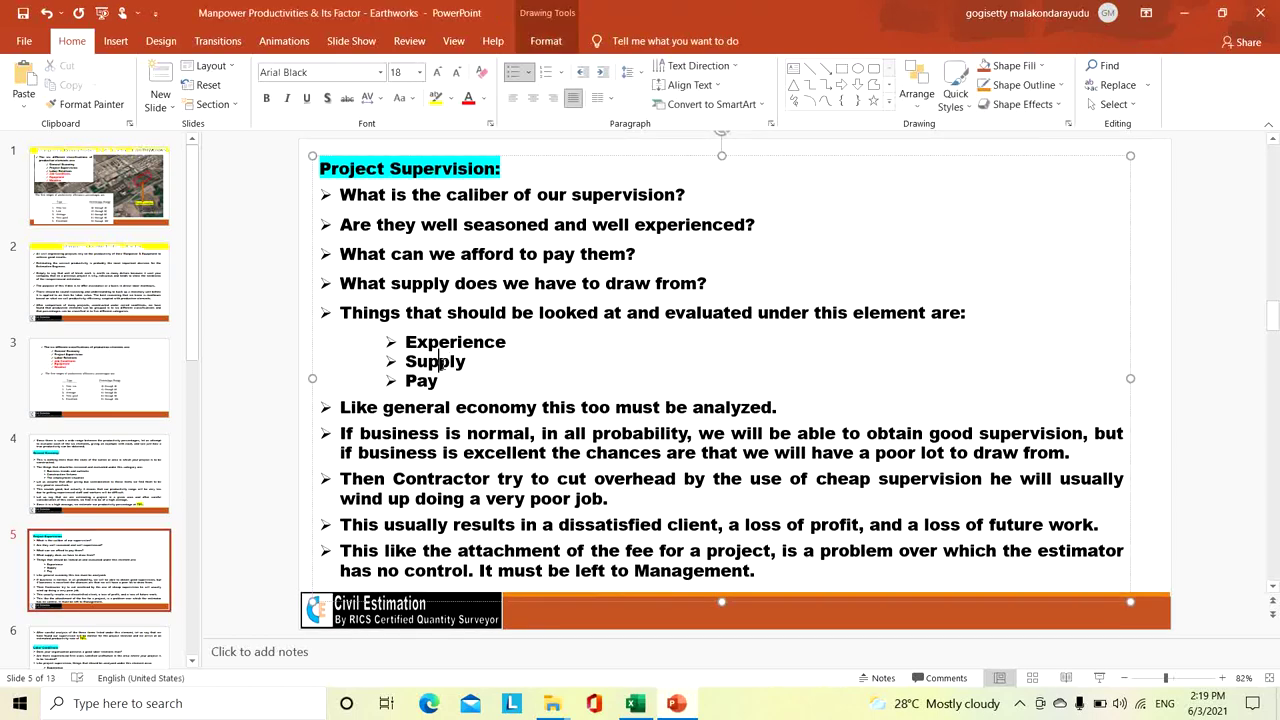
left_click(428, 384)
left_click(130, 618)
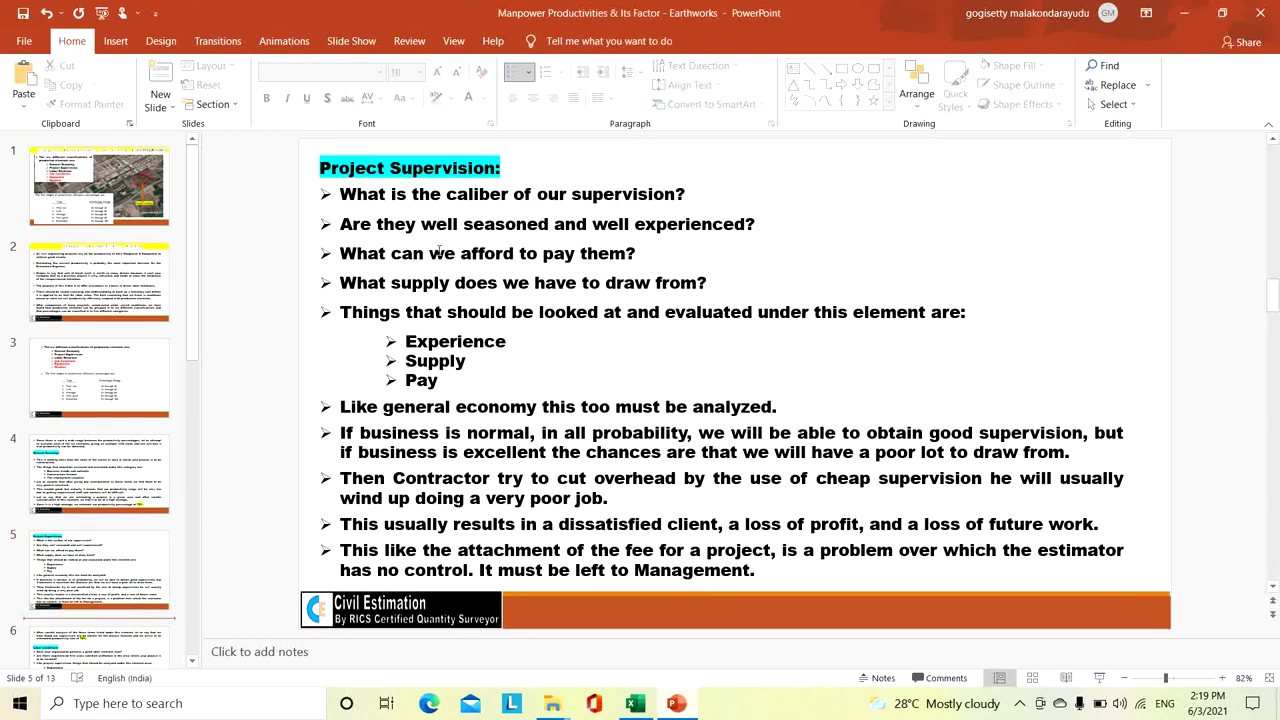
Look through slides 5 to 7 and return to slide 6 on the supervision rate and Labor Conditions
scroll(149, 586, "down", 3)
left_click(122, 530)
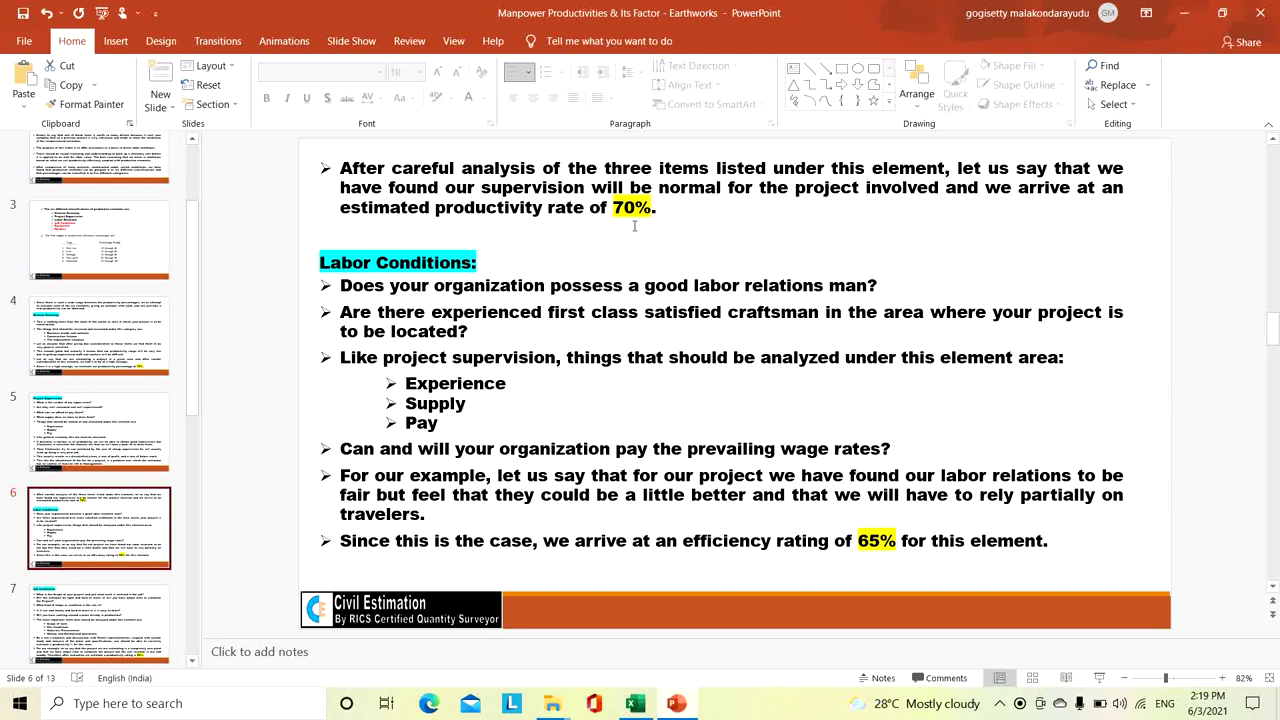
left_click(117, 463)
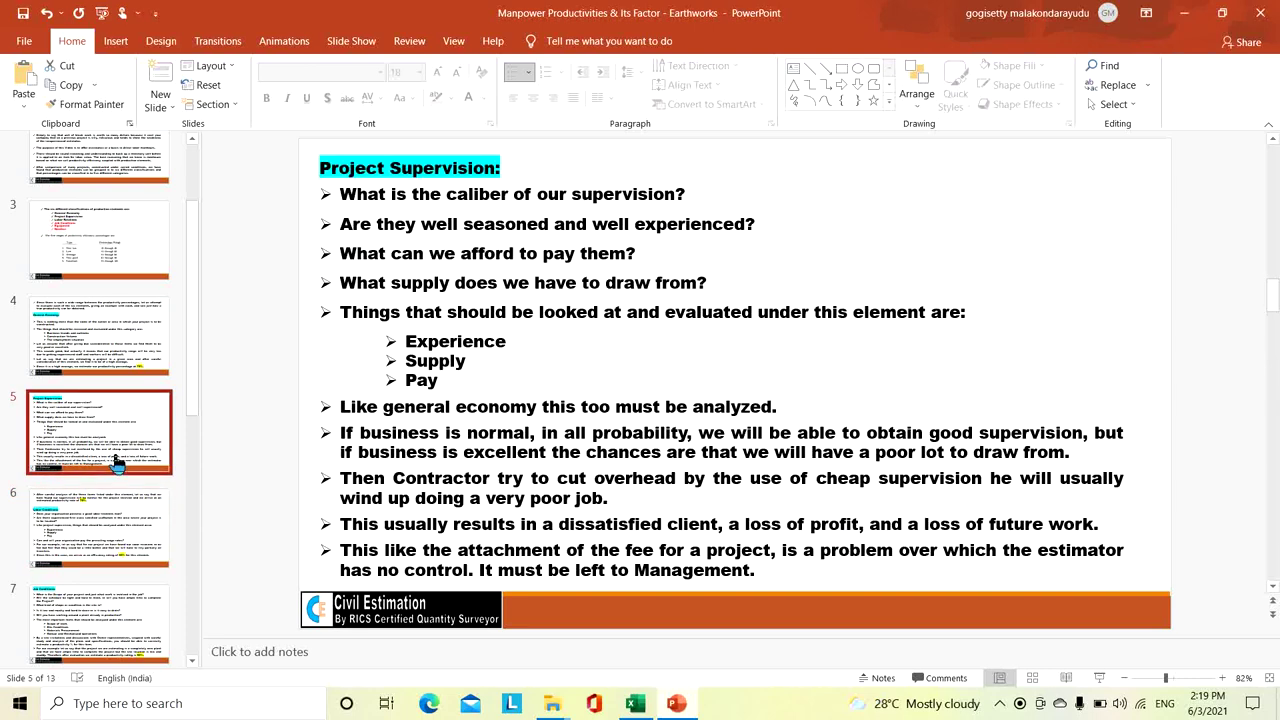
left_click(106, 528)
scroll(540, 330, "down", 2)
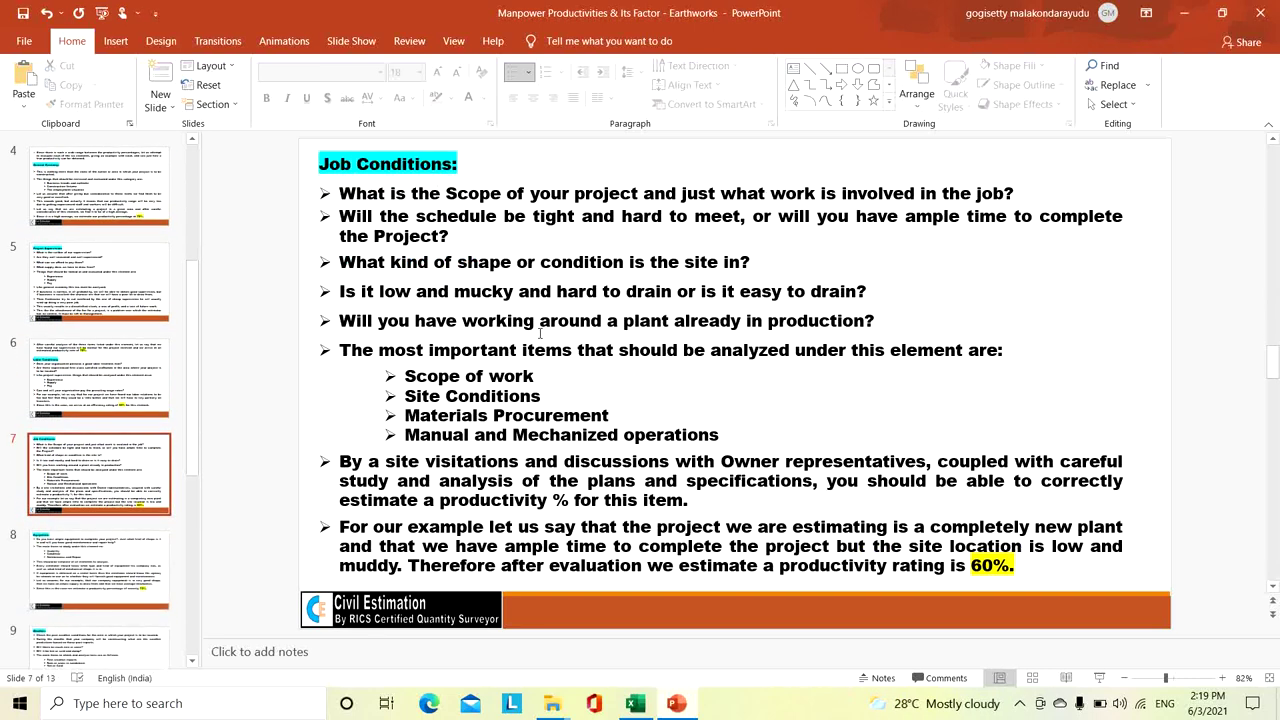
left_click(166, 371)
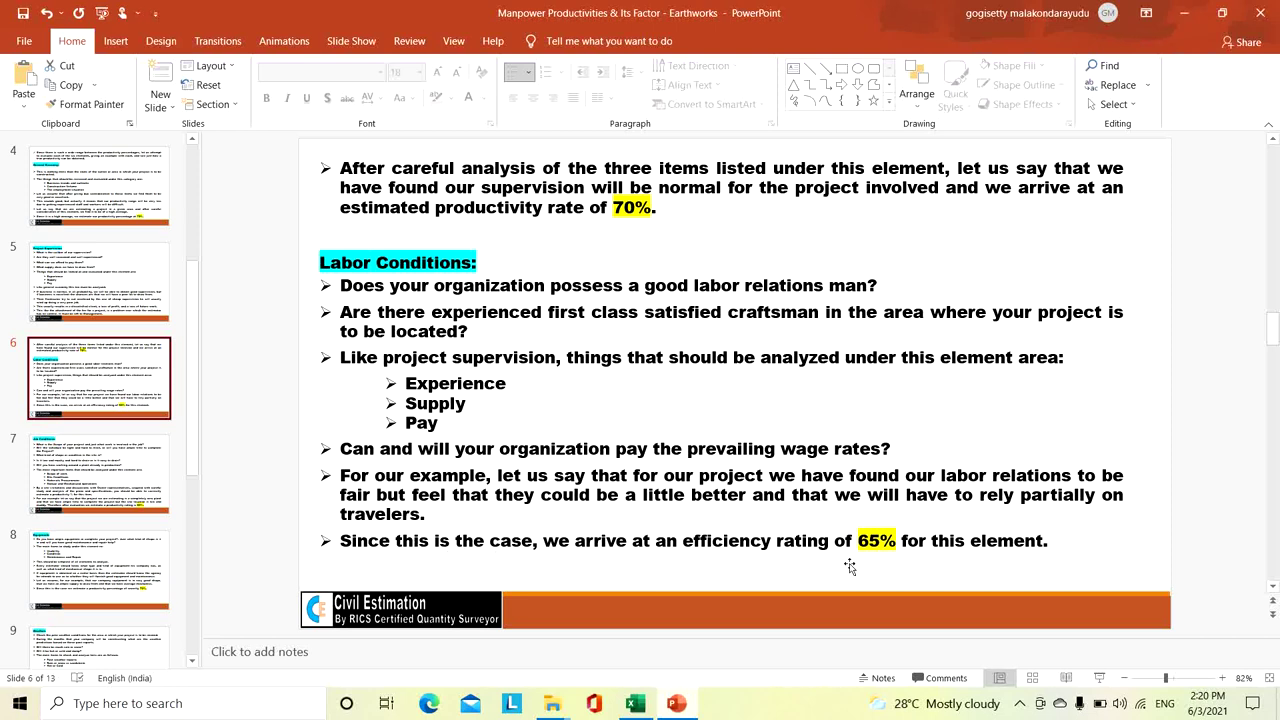
Go over the Job Conditions items on slide 7, and continue through Equipment to slide 10 with the average productivity calculation
left_click(136, 495)
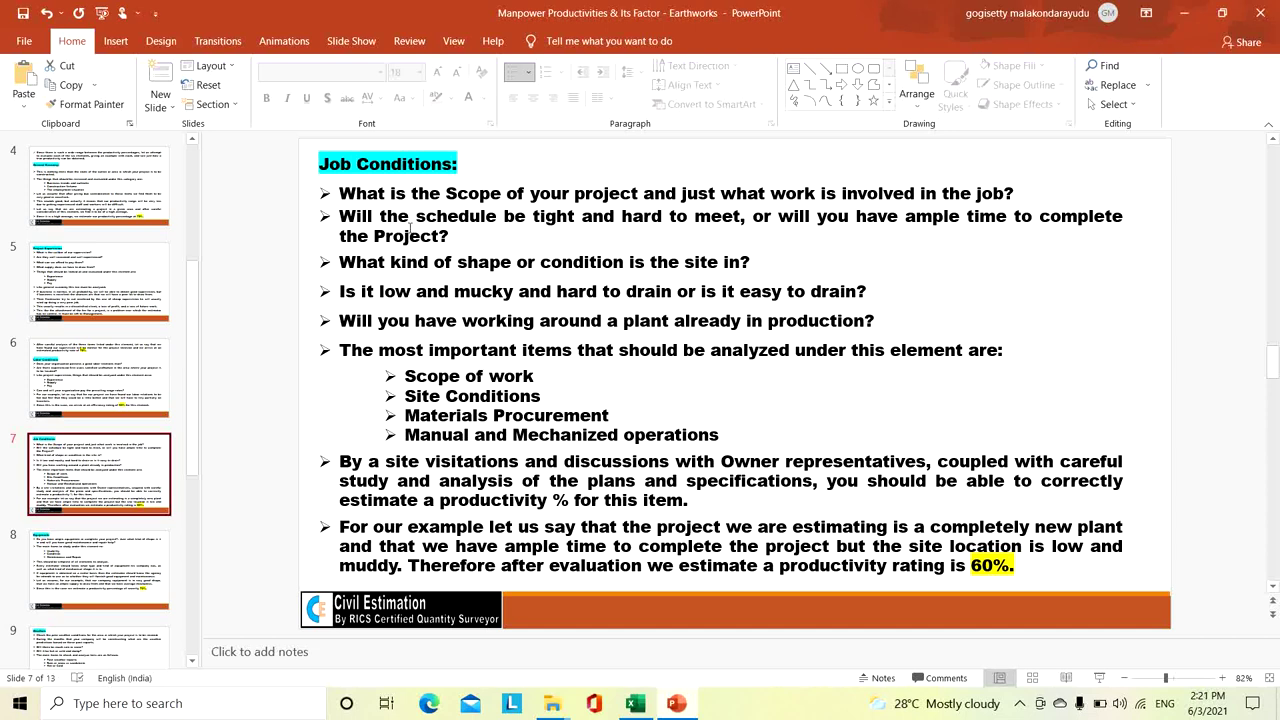
left_click(486, 376)
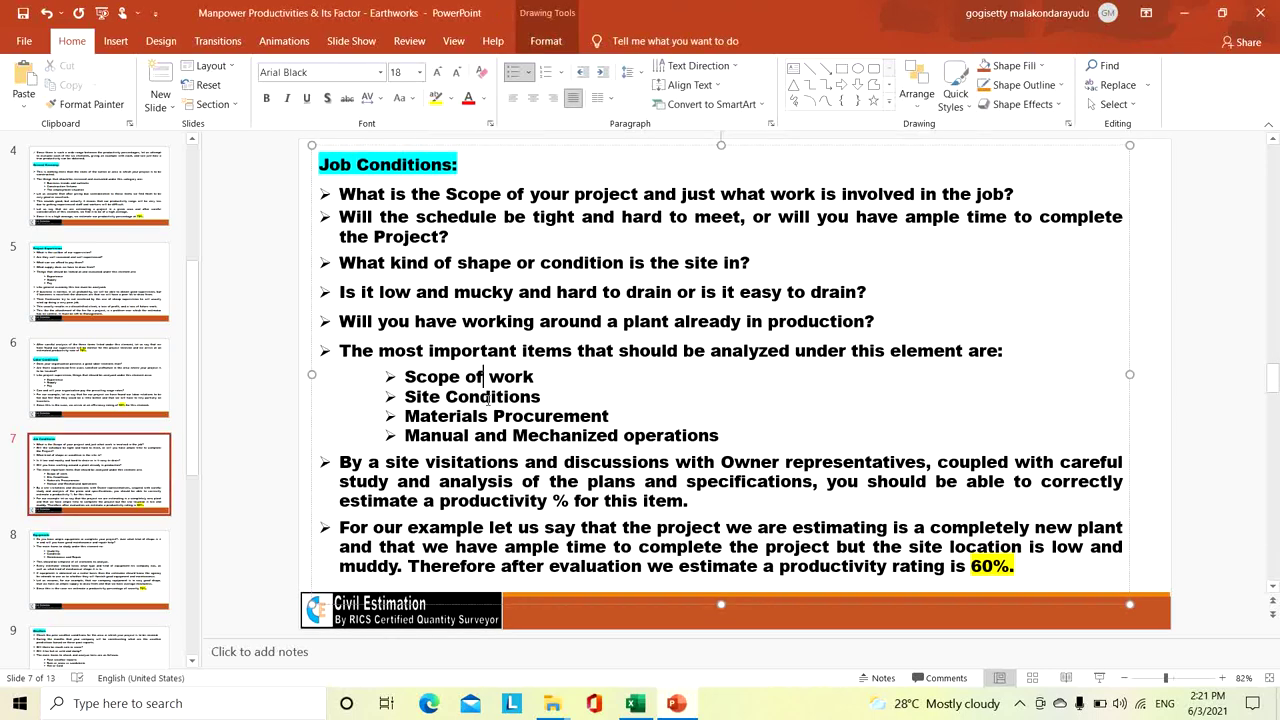
left_click(506, 436)
left_click(128, 586)
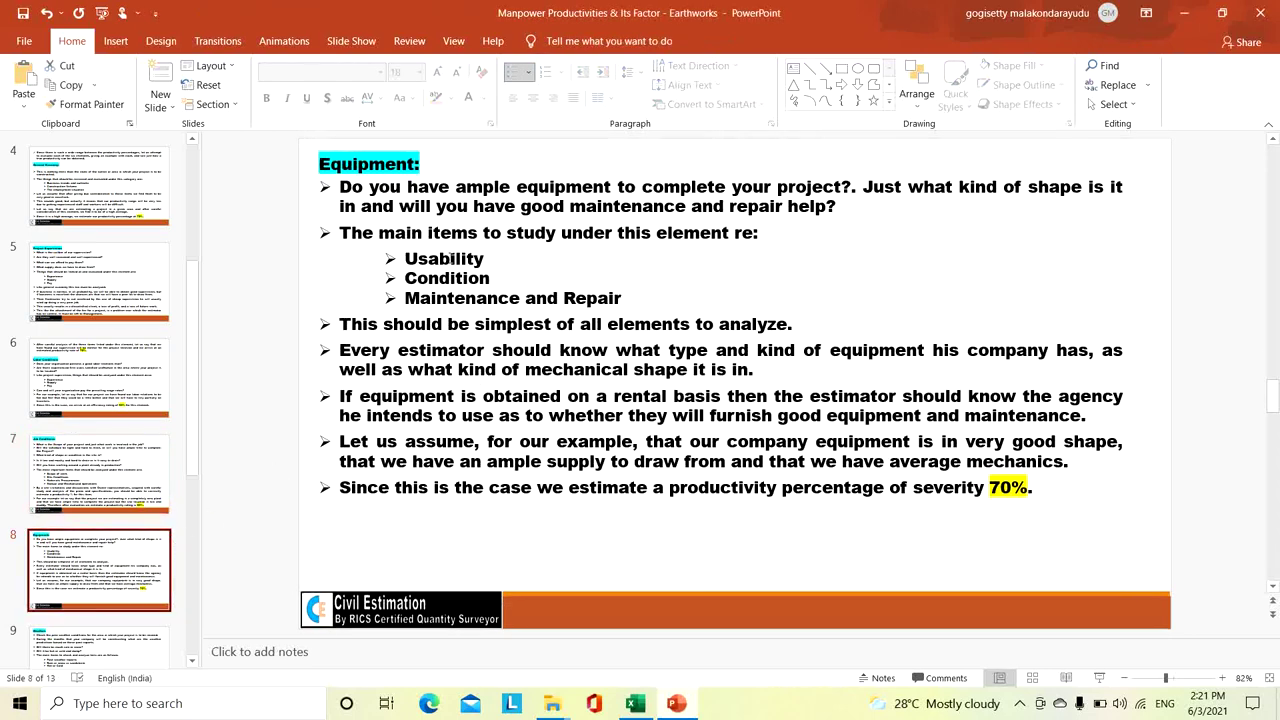
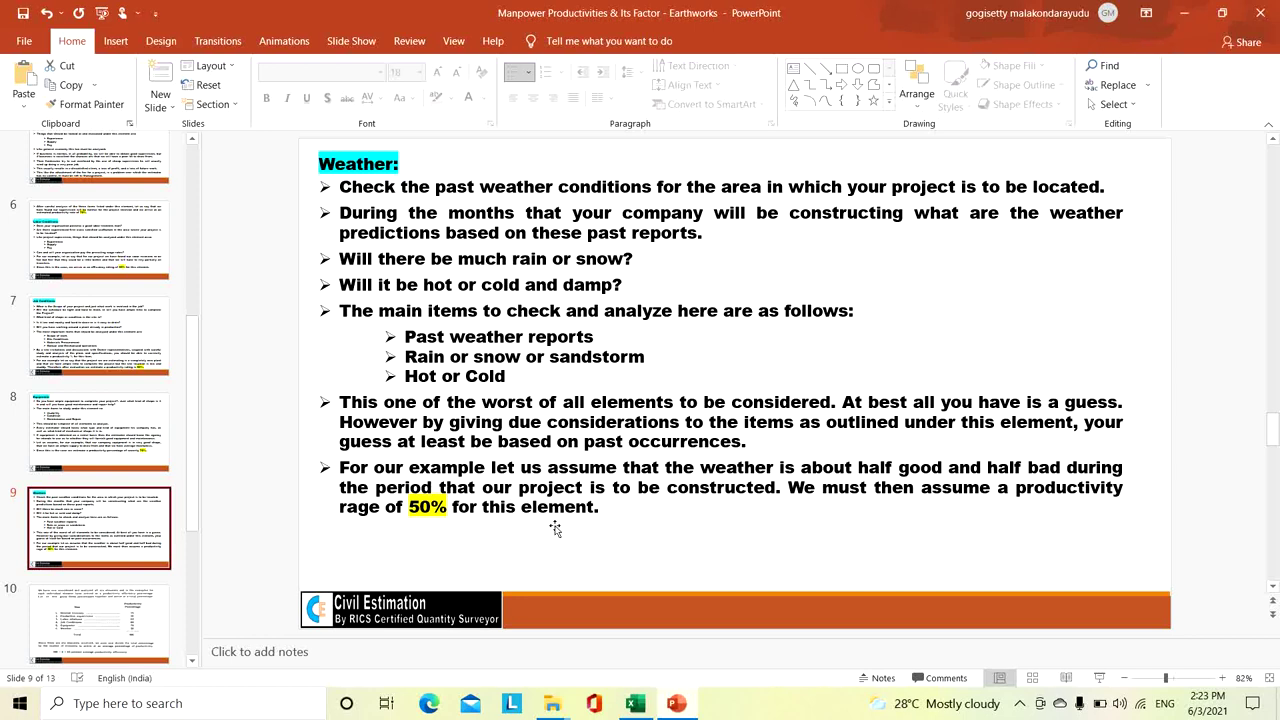
left_click(133, 605)
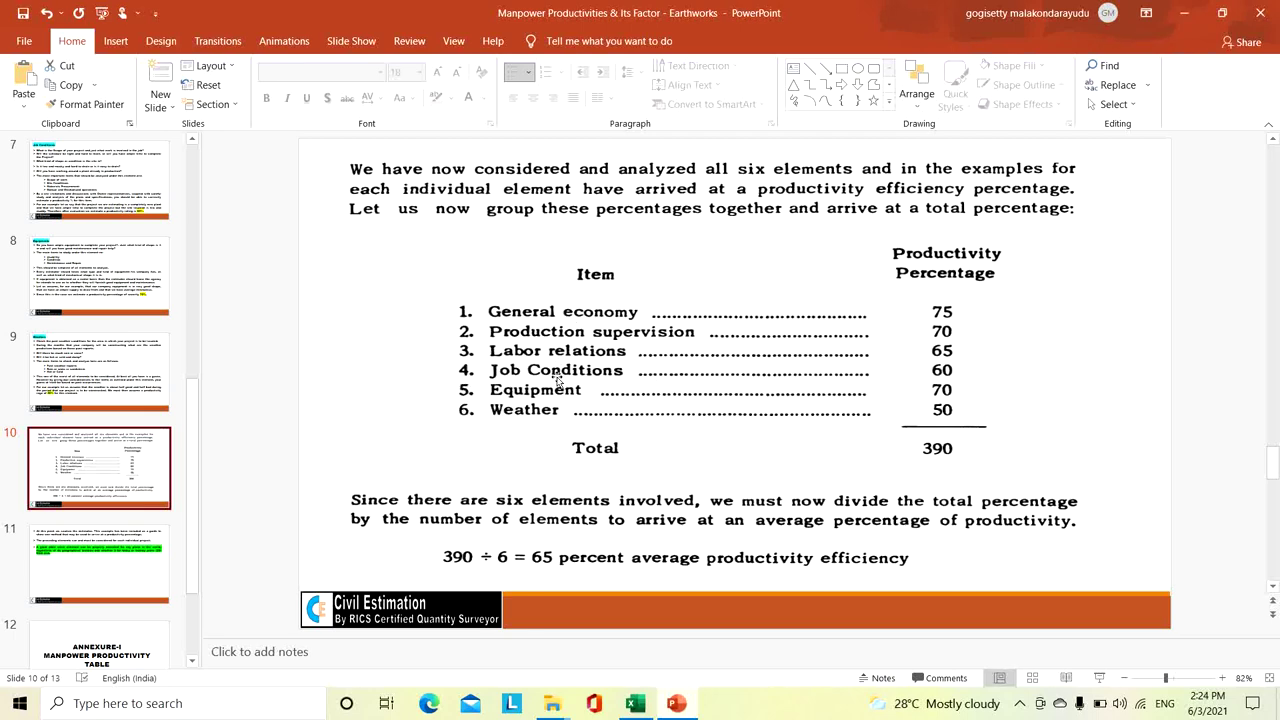
Switch to Excel and compare the MP sheet's productivity factor with the unit rate of manual earthwork in soil < 2
left_click(636, 704)
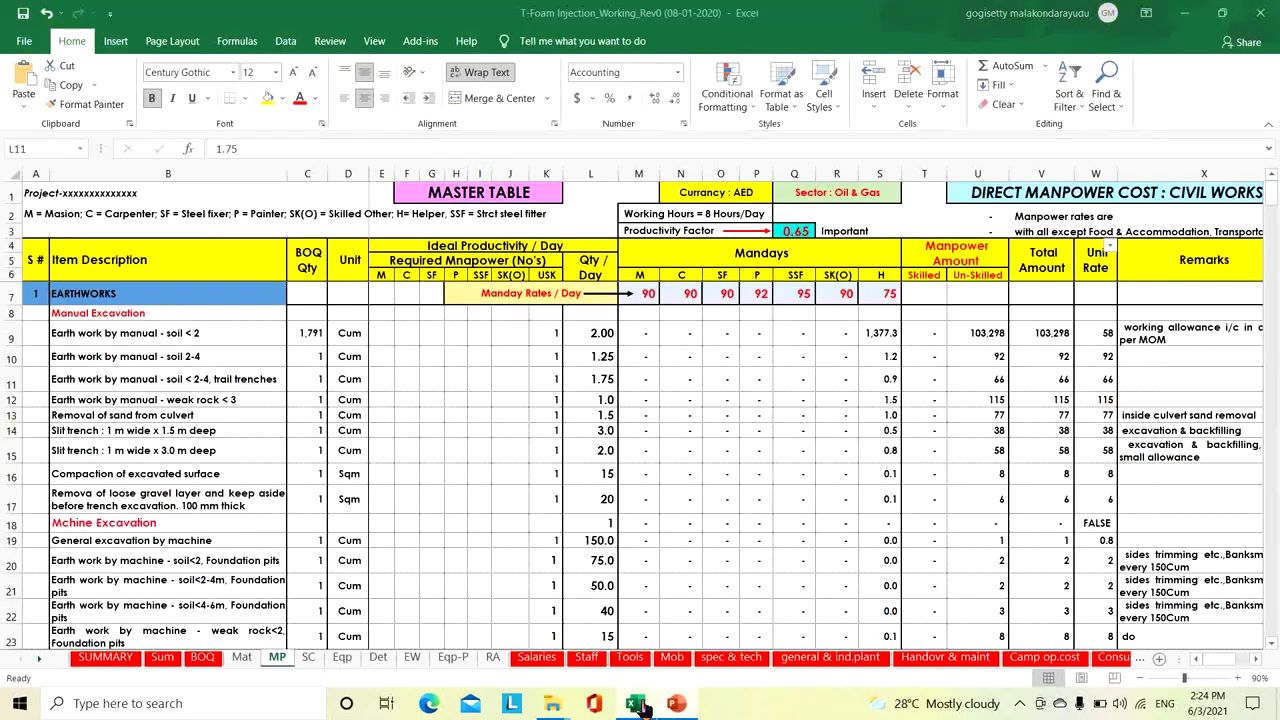
left_click(800, 231)
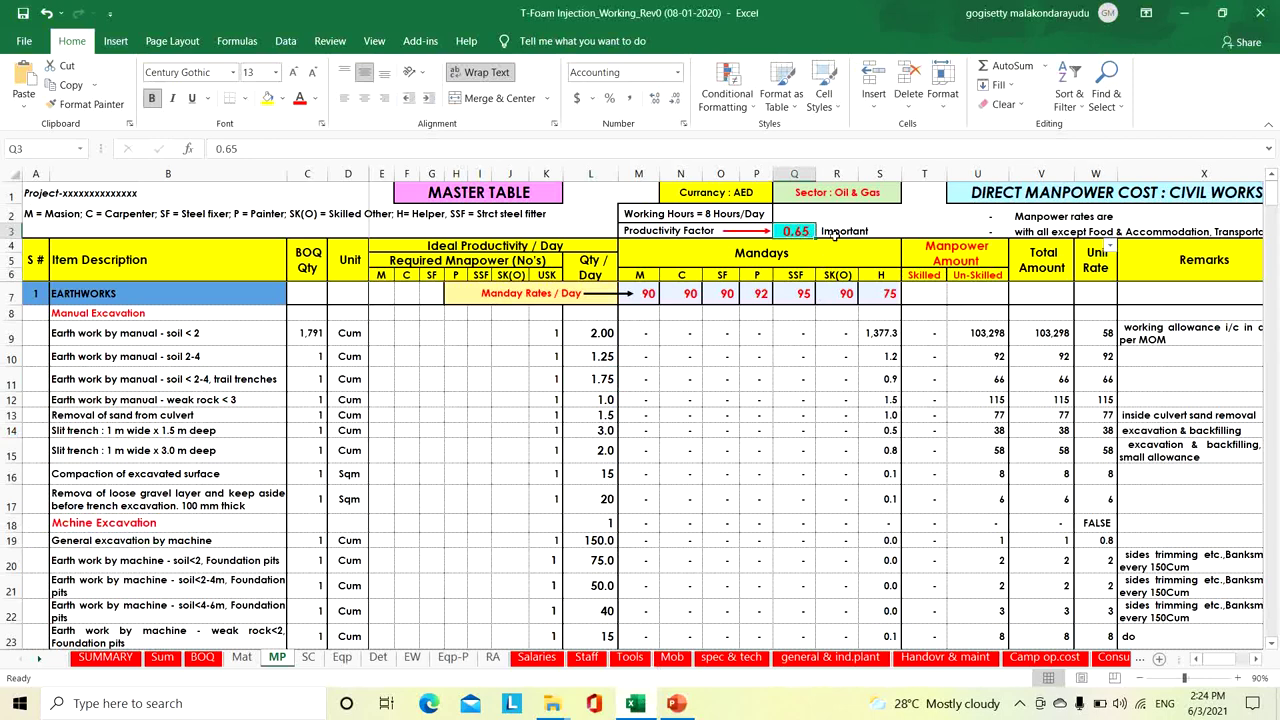
left_click(680, 231)
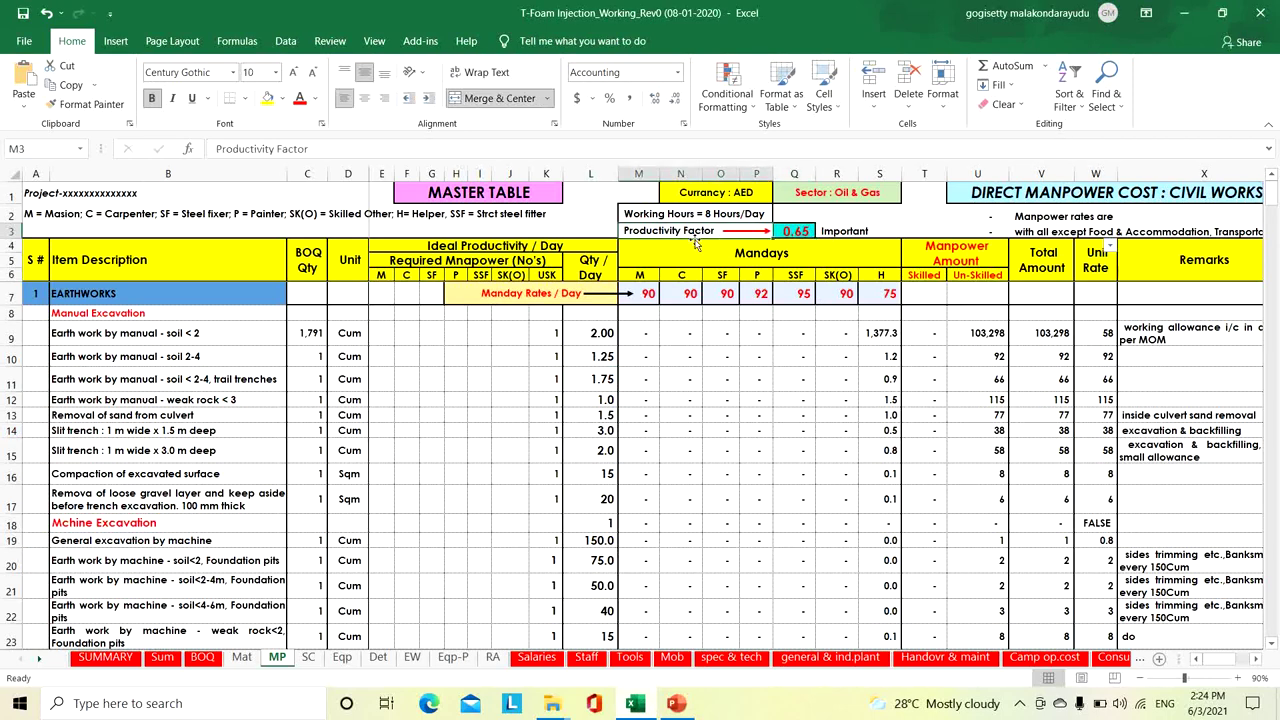
left_click(793, 232)
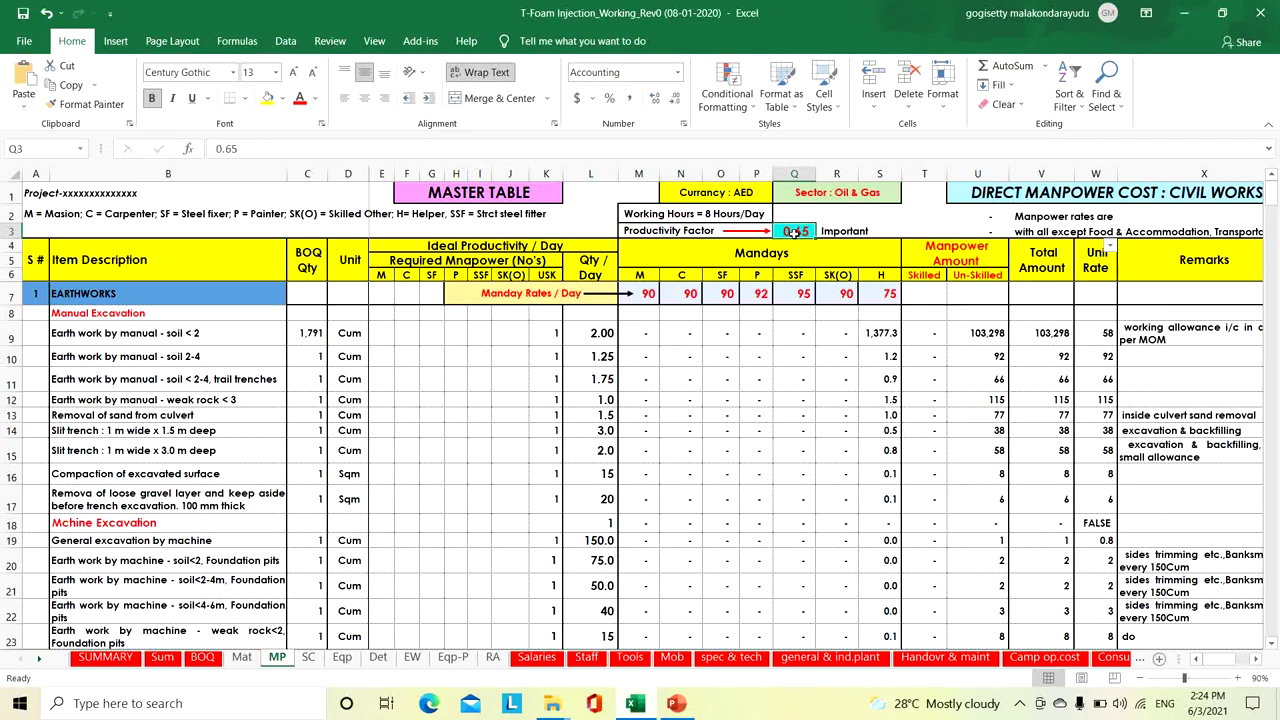
left_click(1030, 338)
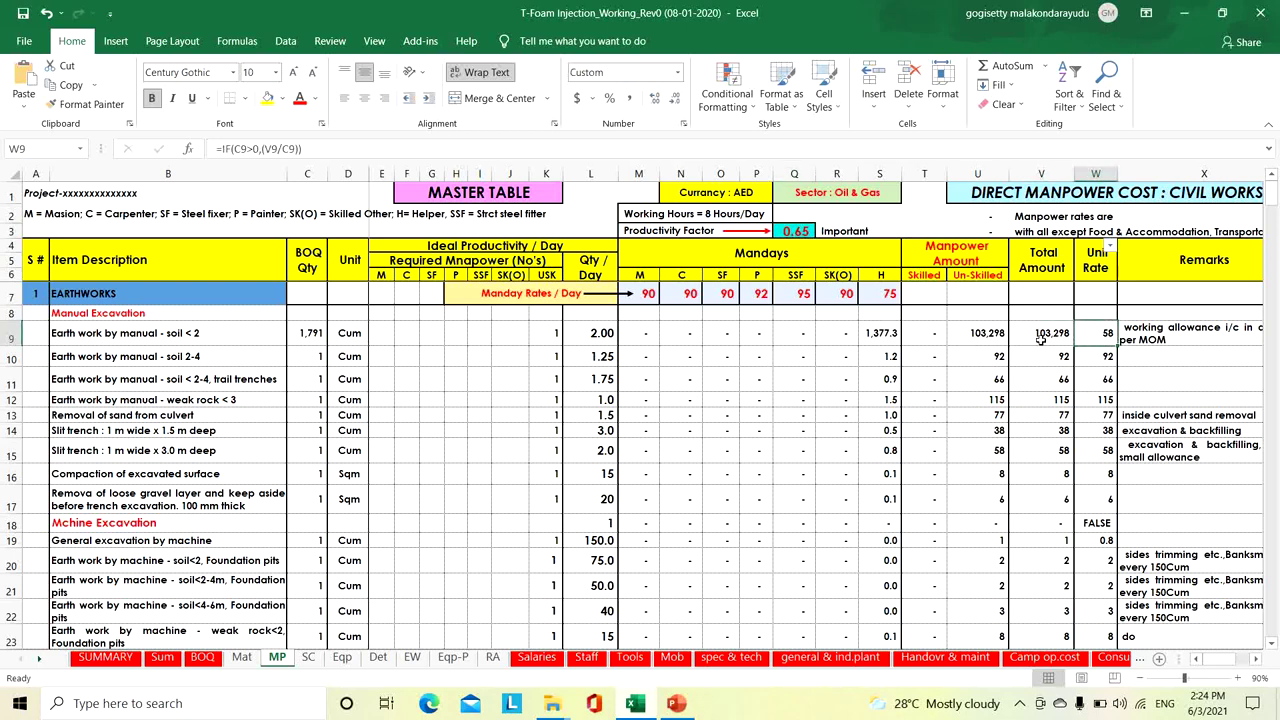
left_click(796, 232)
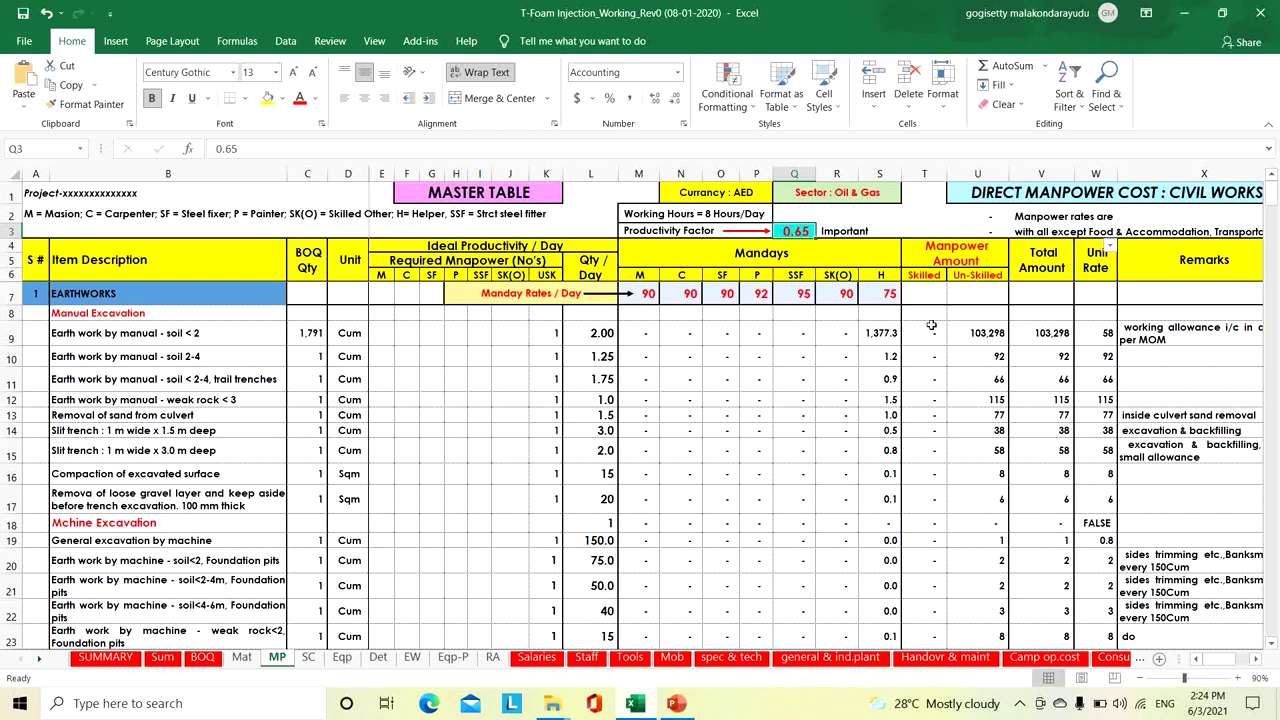
left_click(1097, 341)
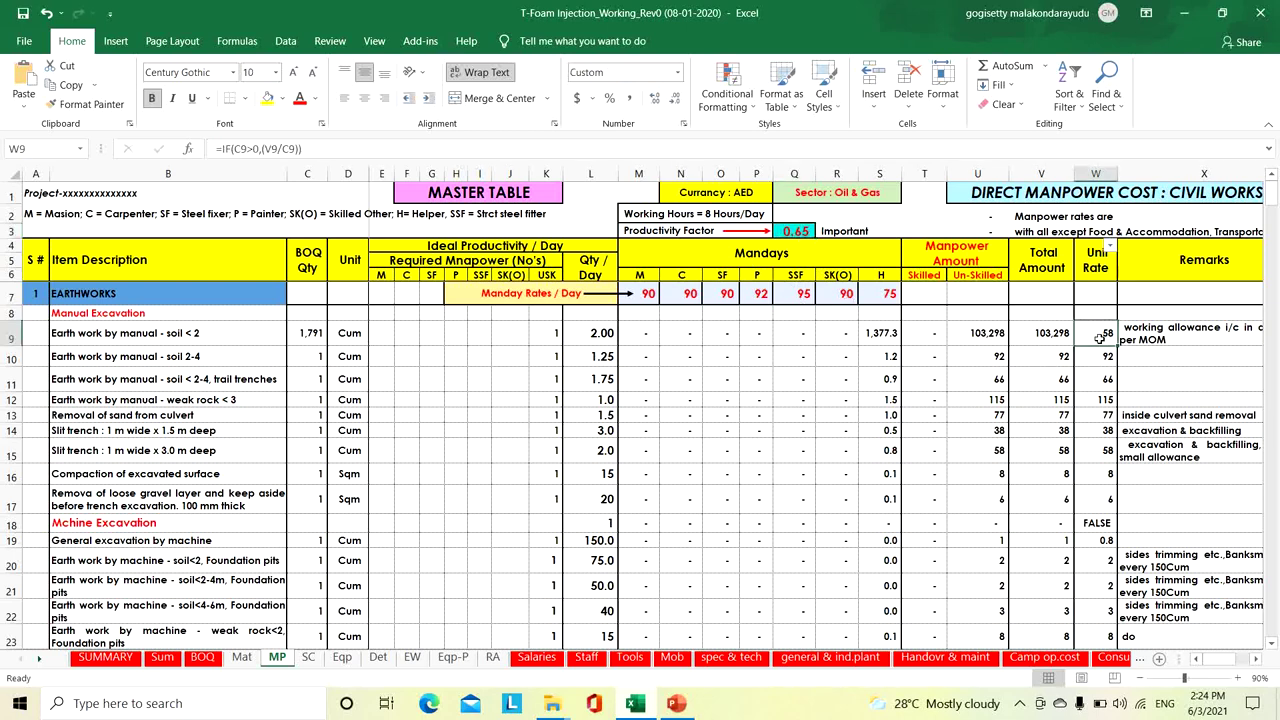
Set the productivity factor to 1 and check the unit rate of manual earthwork in soil < 2
left_click(802, 233)
type("1")
key("Return")
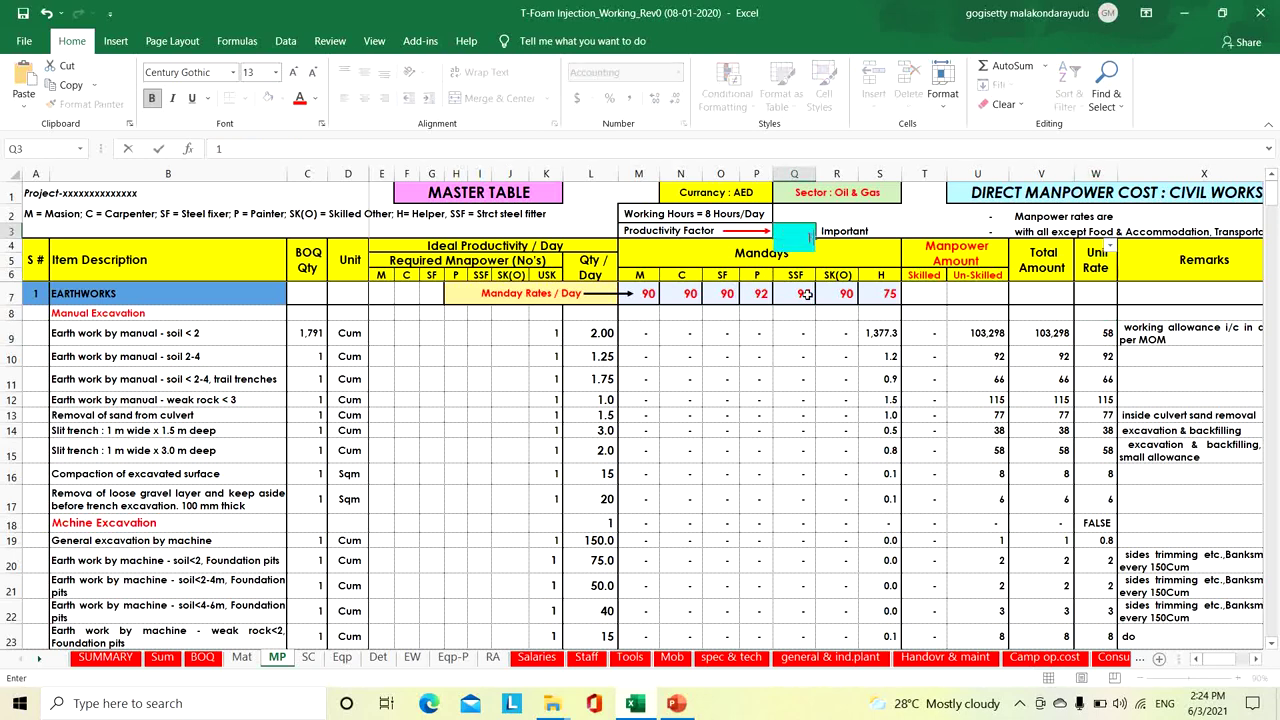
left_click(1106, 339)
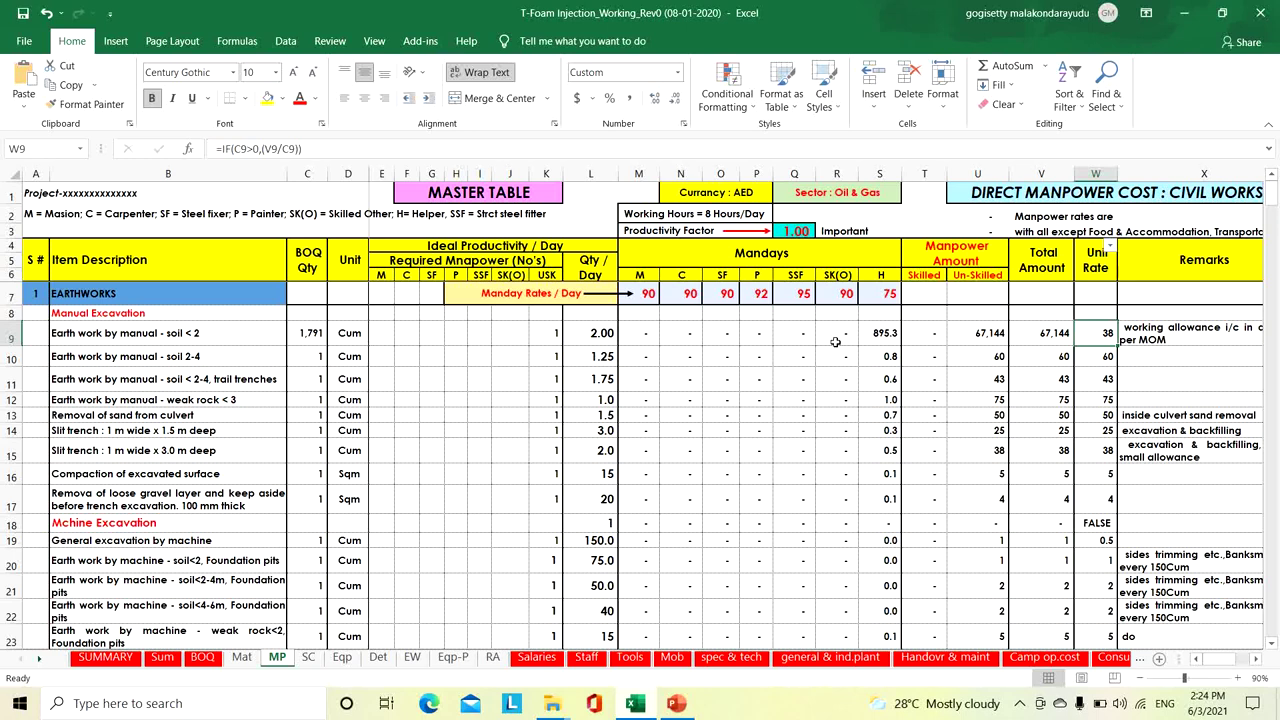
Restore the productivity factor in the master table to 0.65
left_click(794, 232)
type("0")
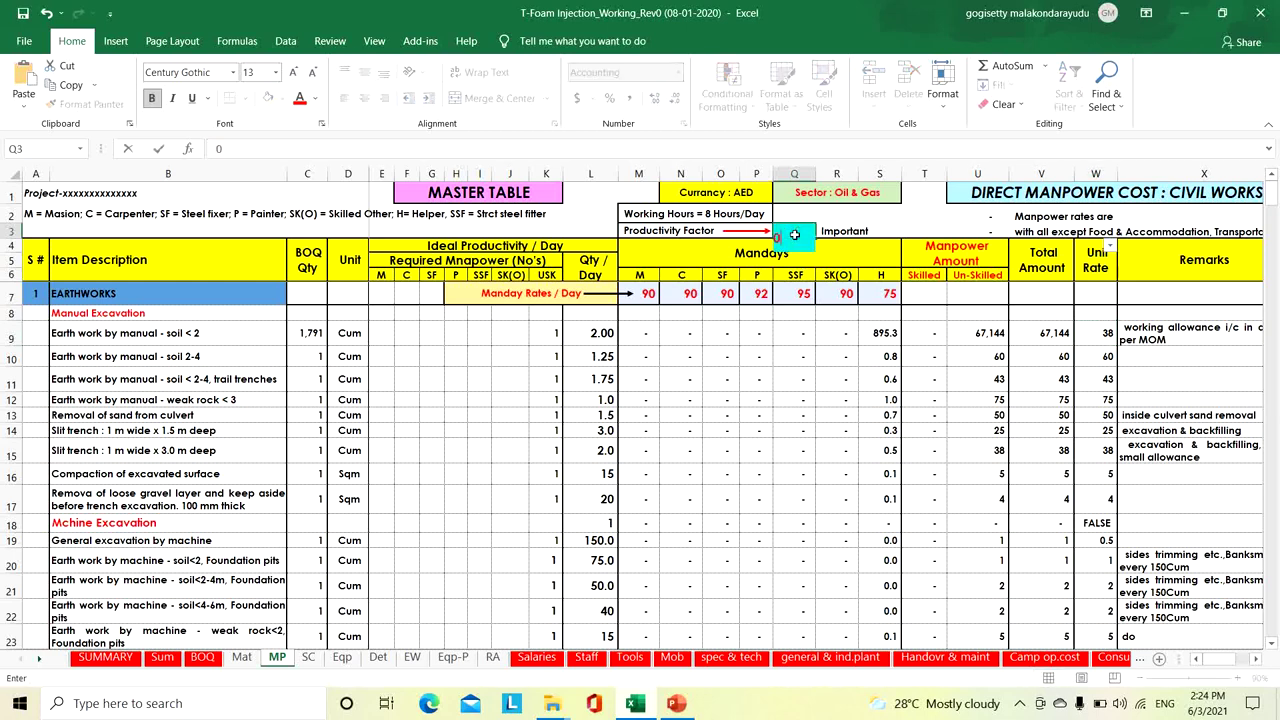
type(".65")
key("Return")
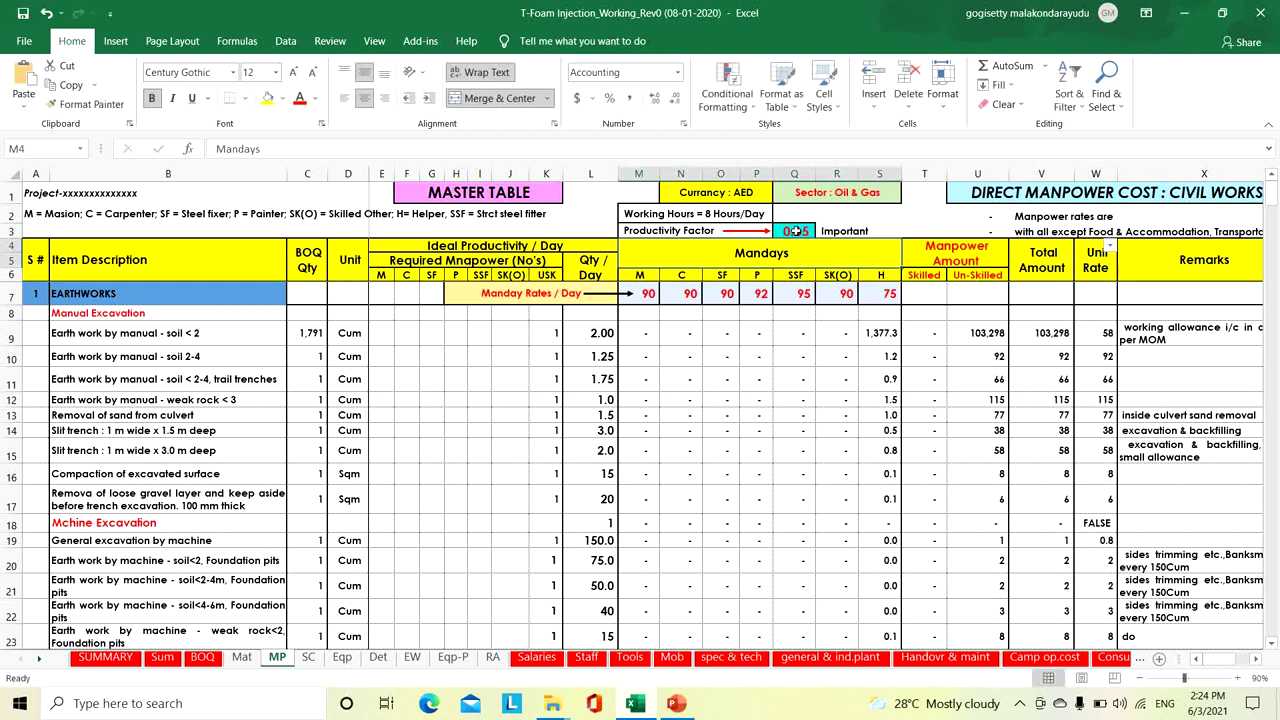
Look through the Earthworks sections for manual and machine excavation and backfilling, and return to the start of the master table
left_click(126, 296)
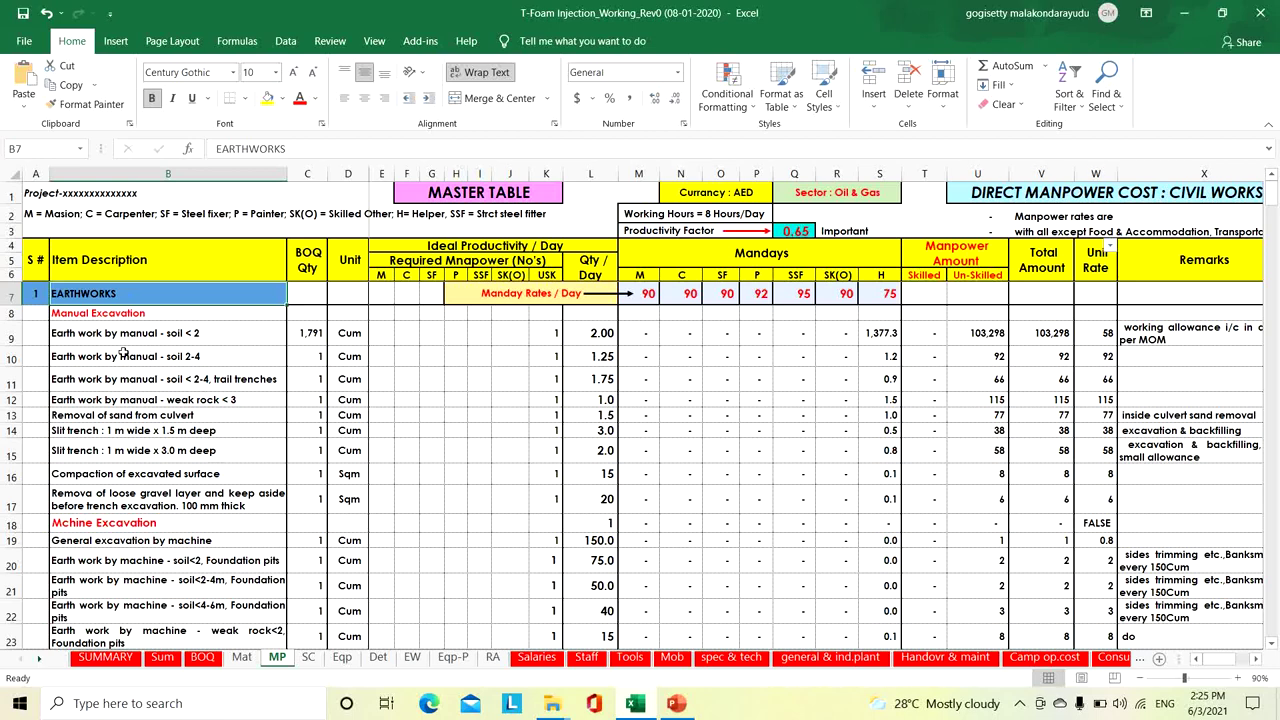
left_click(101, 316)
scroll(101, 330, "down", 1)
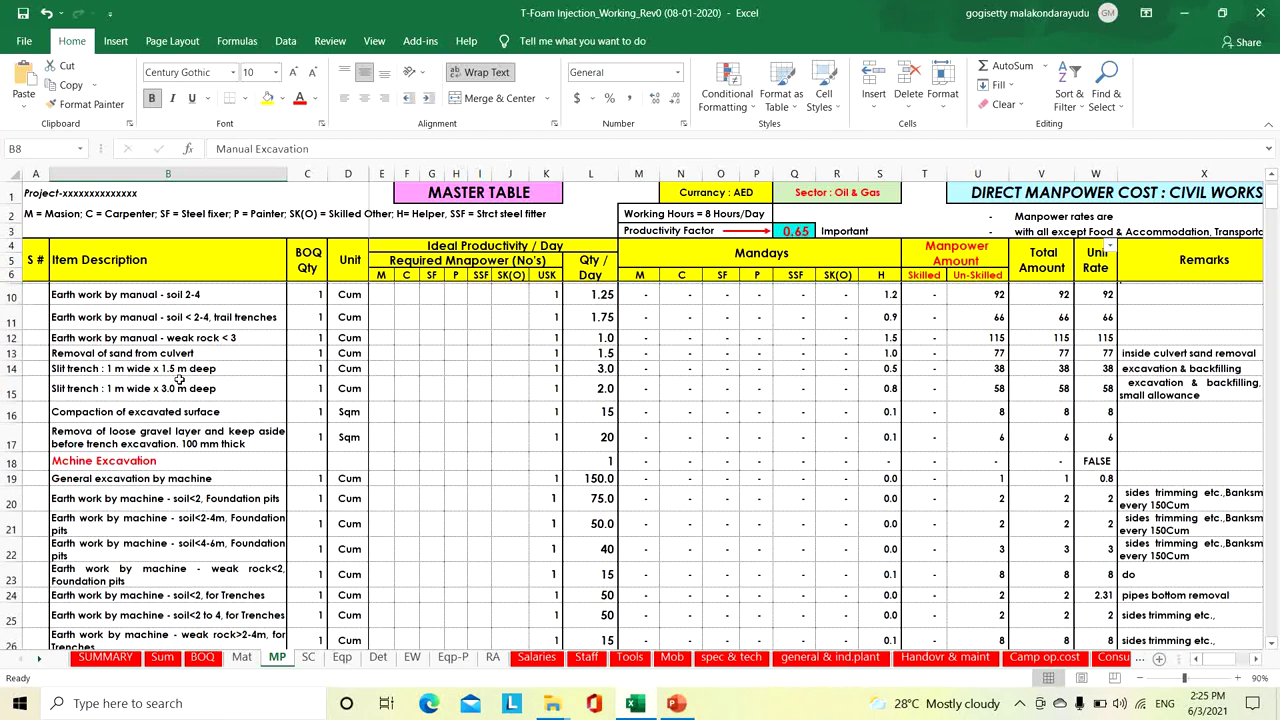
scroll(101, 335, "up", 1)
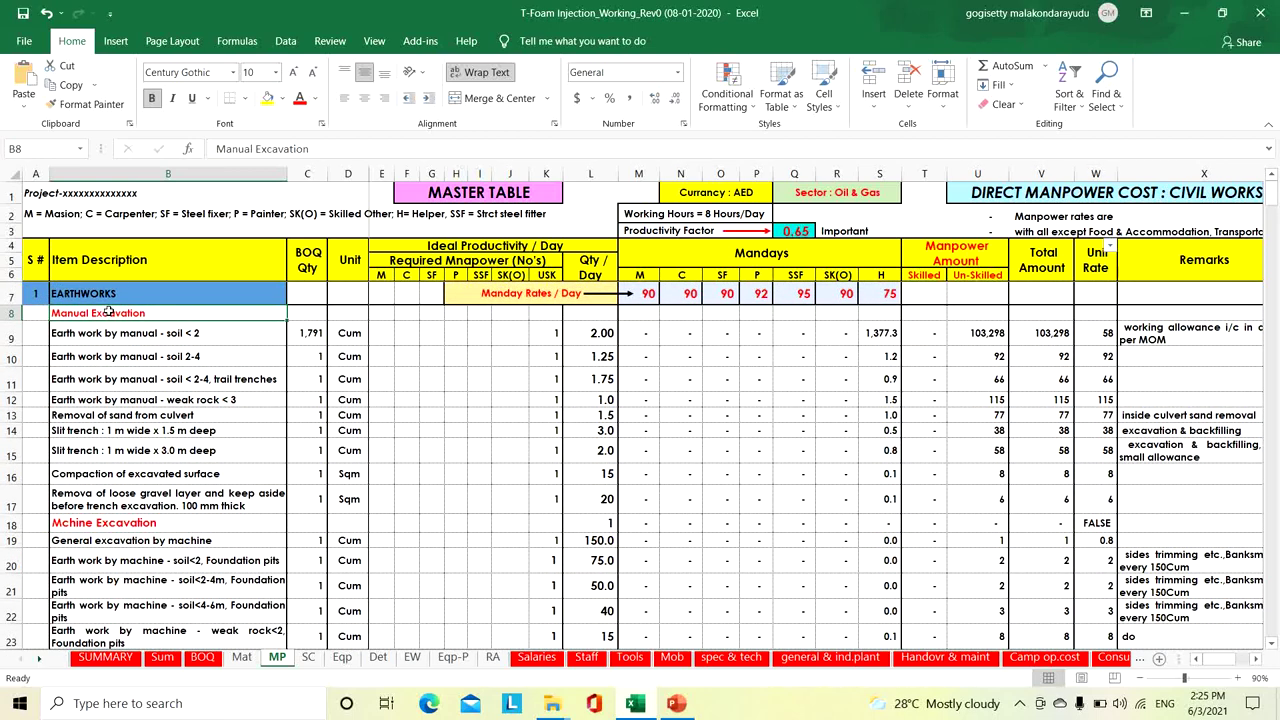
left_click(130, 520)
scroll(134, 500, "down", 6)
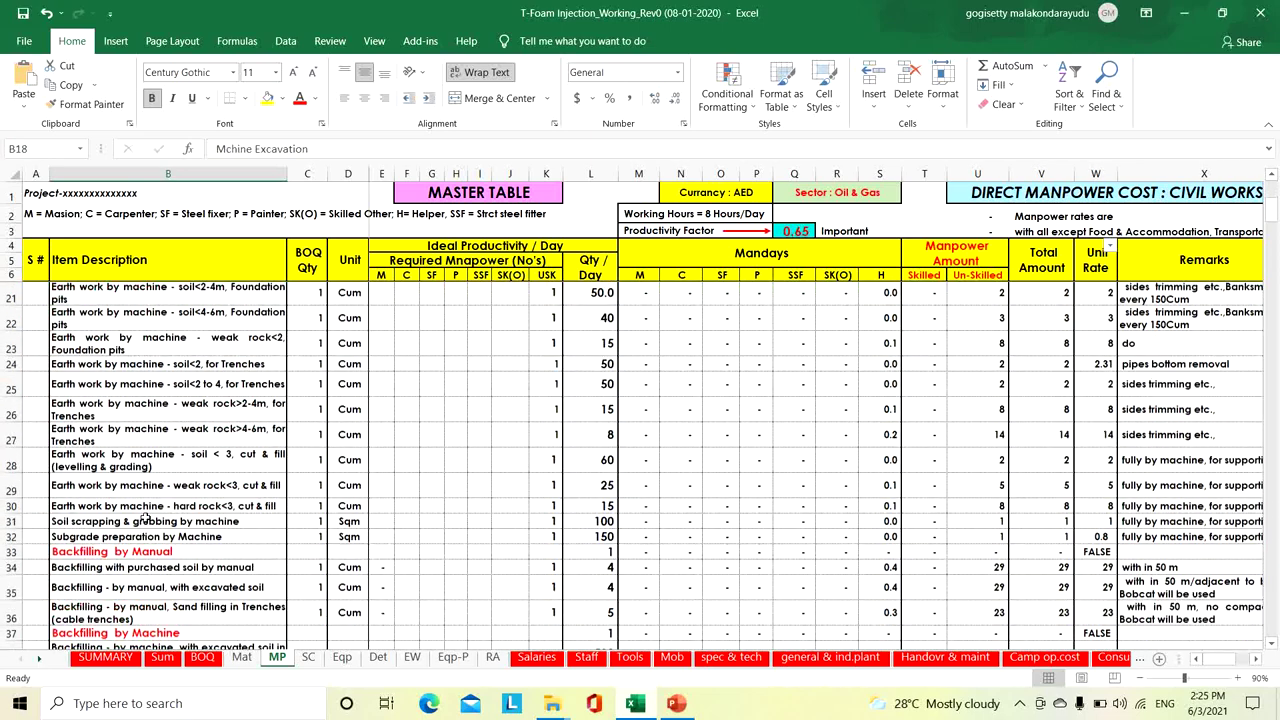
left_click(139, 462)
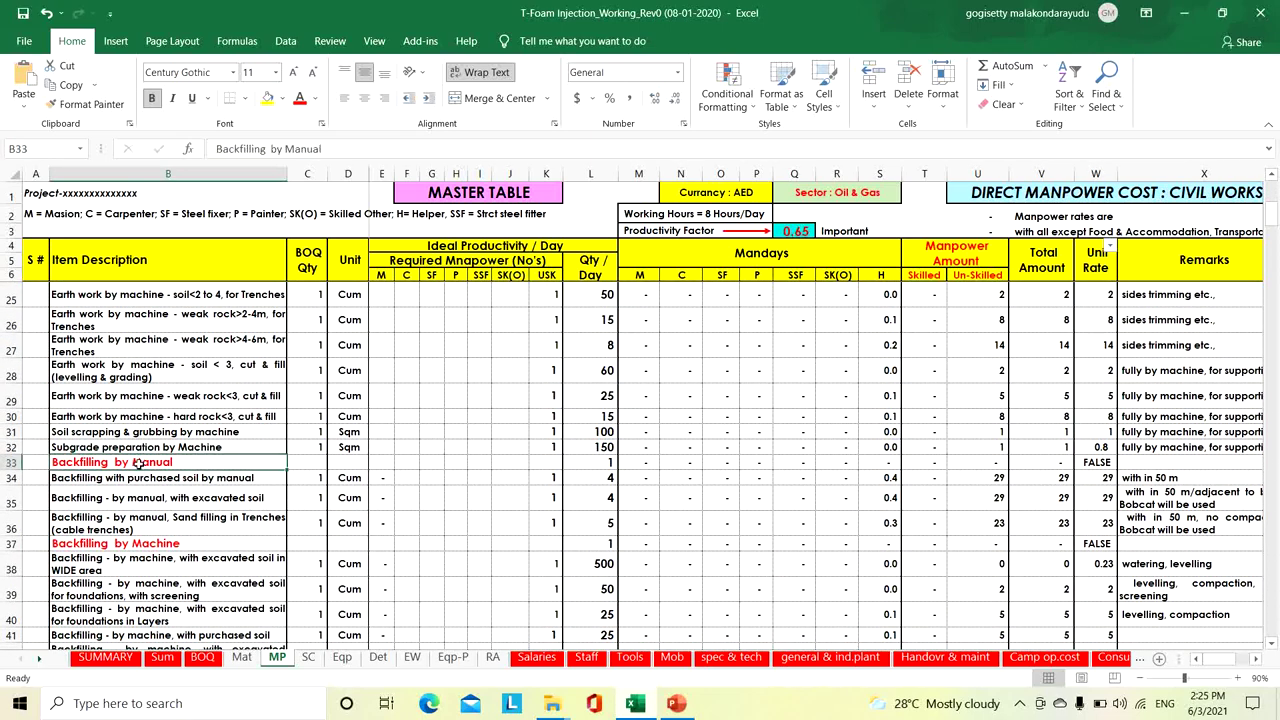
left_click(130, 543)
scroll(140, 541, "down", 4)
scroll(160, 540, "up", 10)
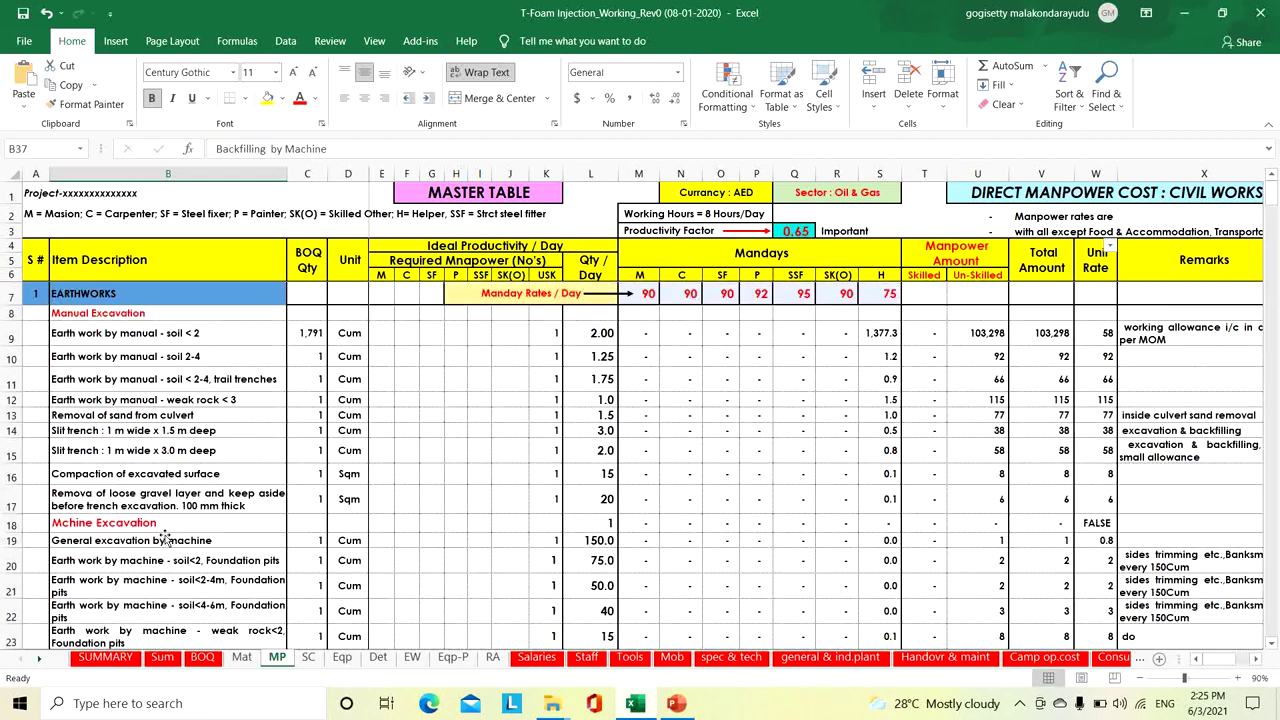
Check the quantity per day and the unit rate formula of the "Earth work by manual - soil < 2" item
left_click(156, 337)
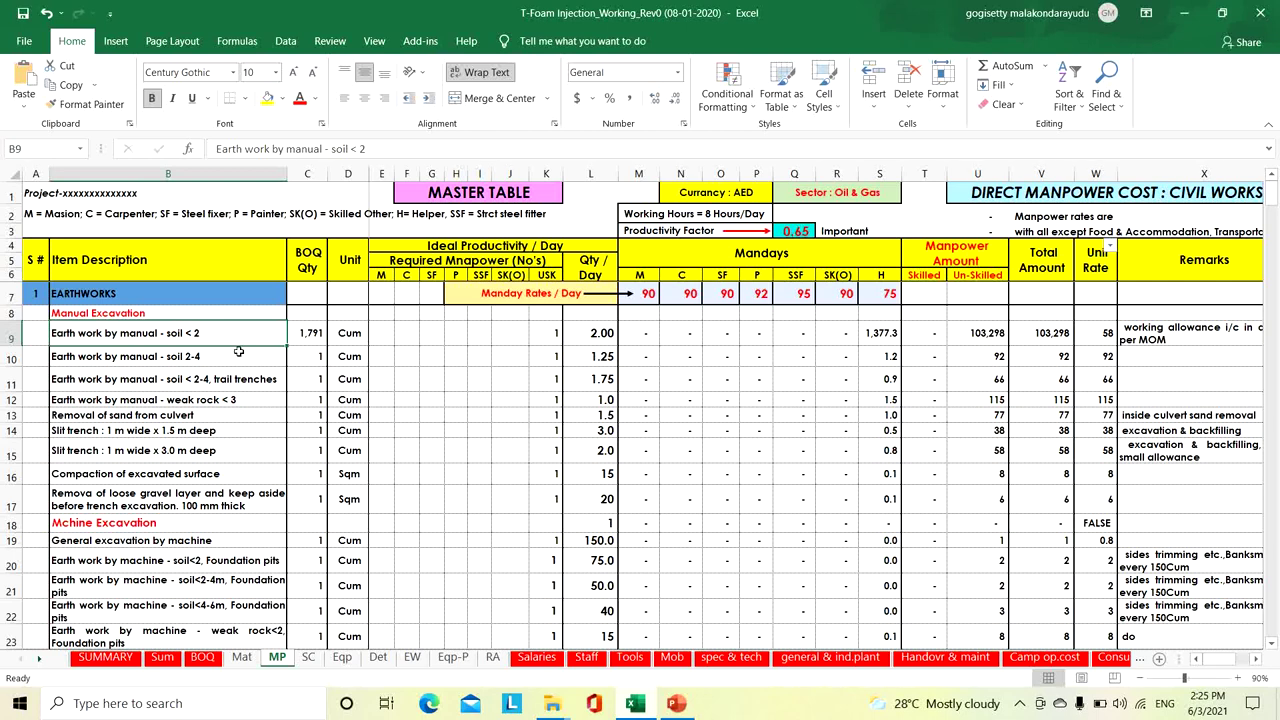
left_click(580, 337)
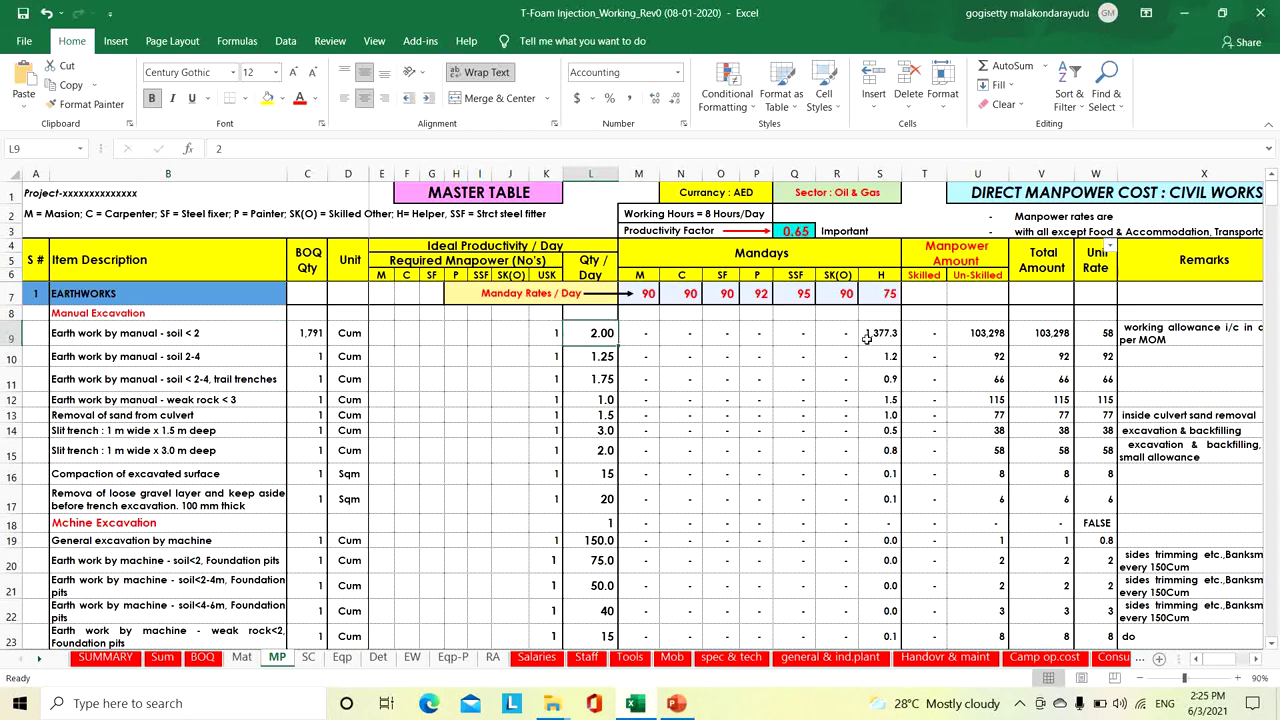
left_click(1108, 335)
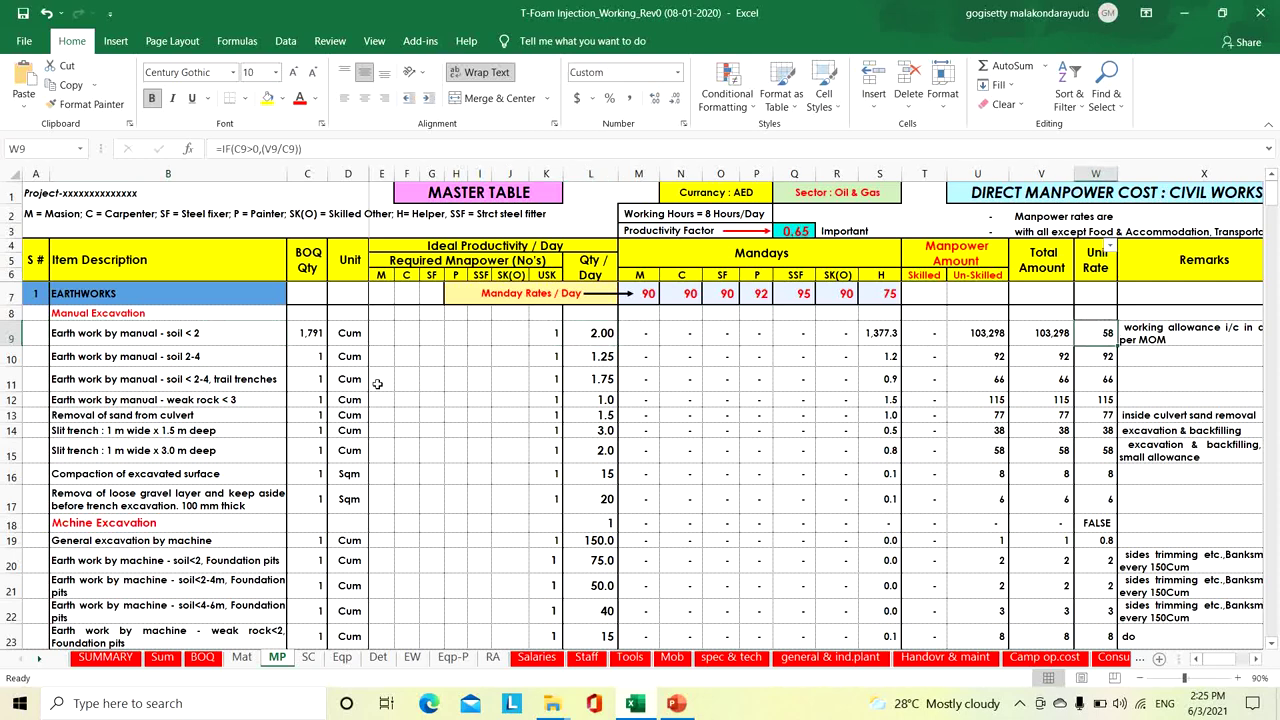
Check the BOQ quantity, unskilled manpower, quantity per day and unit rate formula of the "Earth work by manual - soil 2-4" item
left_click(309, 359)
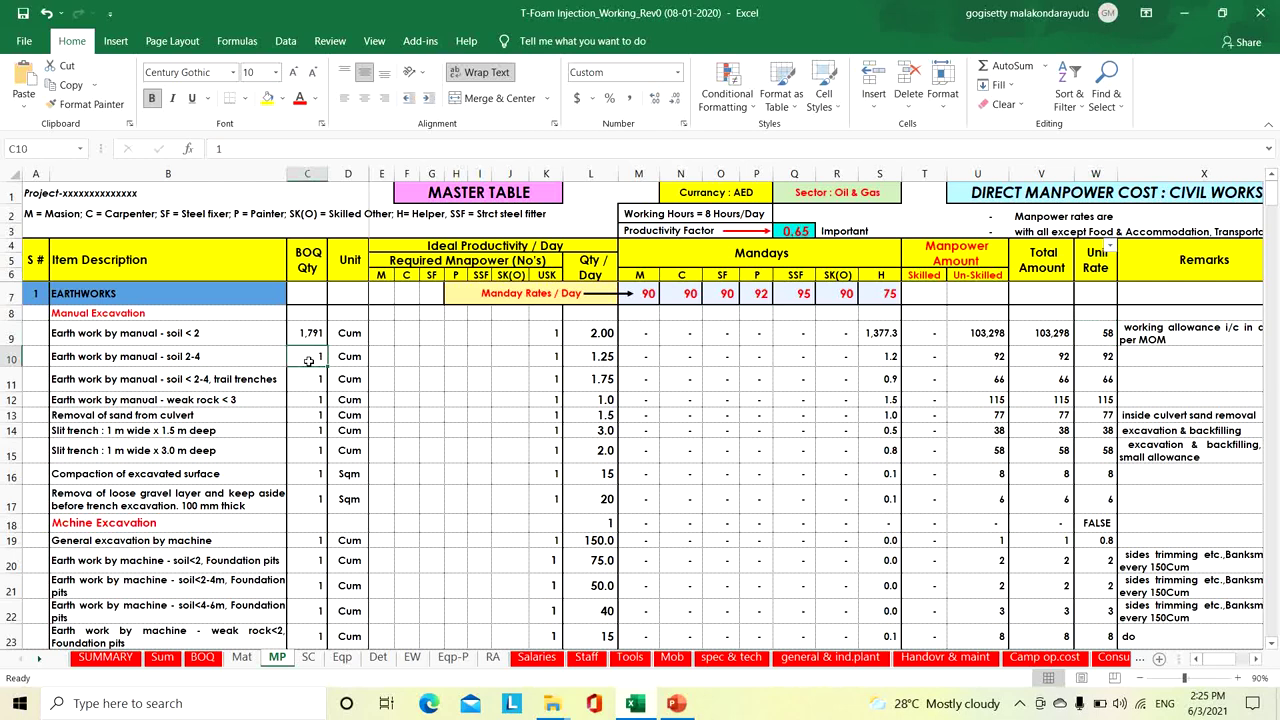
left_click(540, 360)
left_click(598, 358)
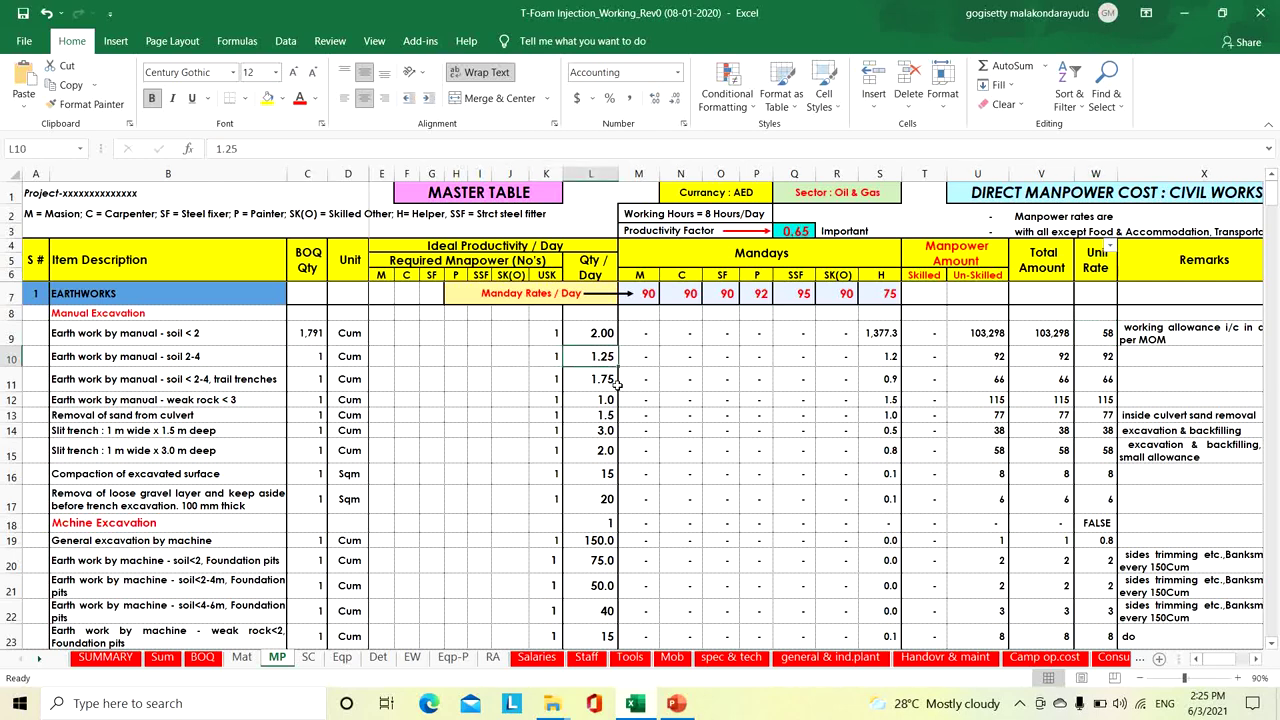
left_click(1096, 360)
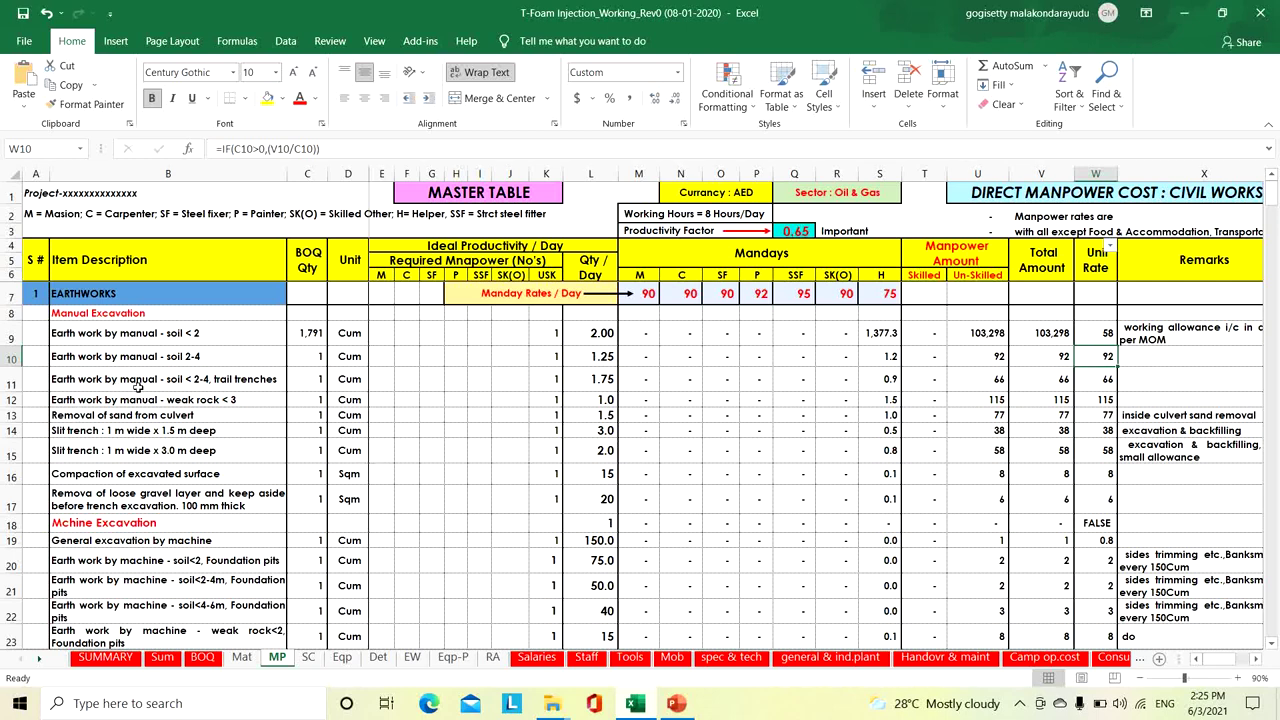
Check the required manpower, quantity per day and unit rate of the "Earth work by manual - soil < 2-4, trail trenches" item
left_click(177, 386)
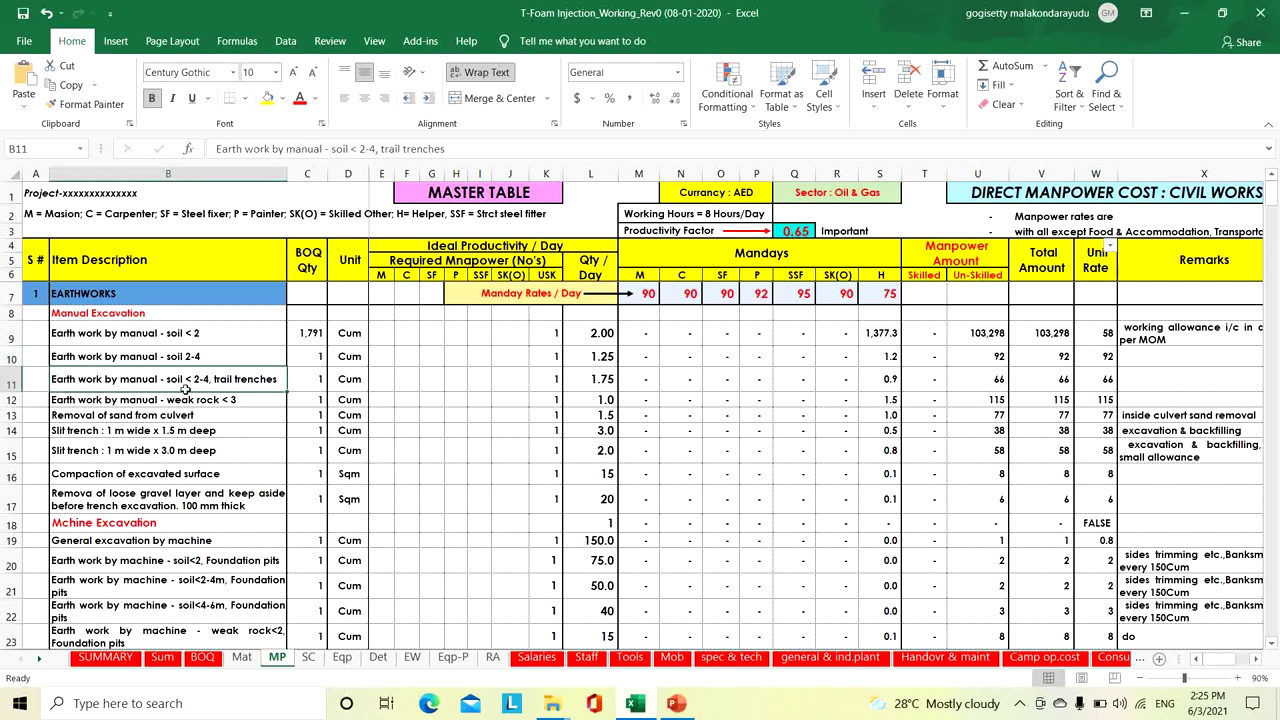
left_click(556, 384)
left_click(585, 385)
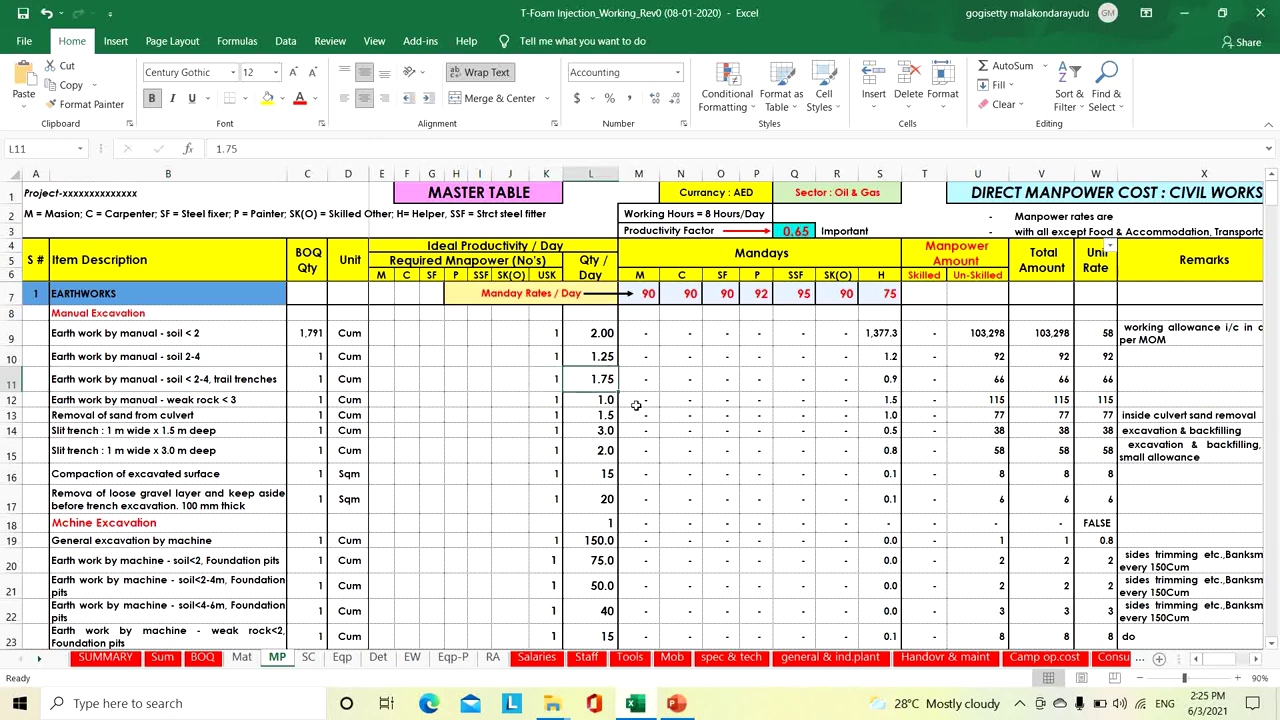
left_click(1100, 379)
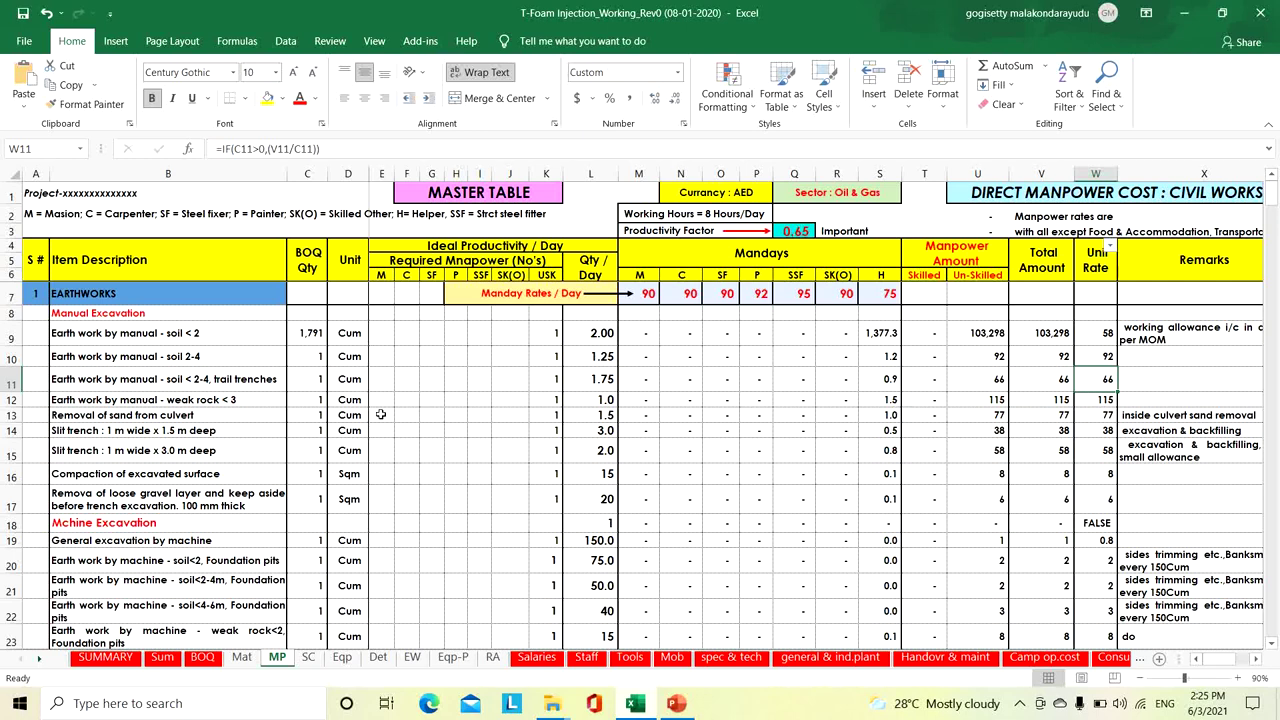
Check the unskilled manpower and unit rate of the "Earth work by manual - weak rock < 3" item
left_click(253, 401)
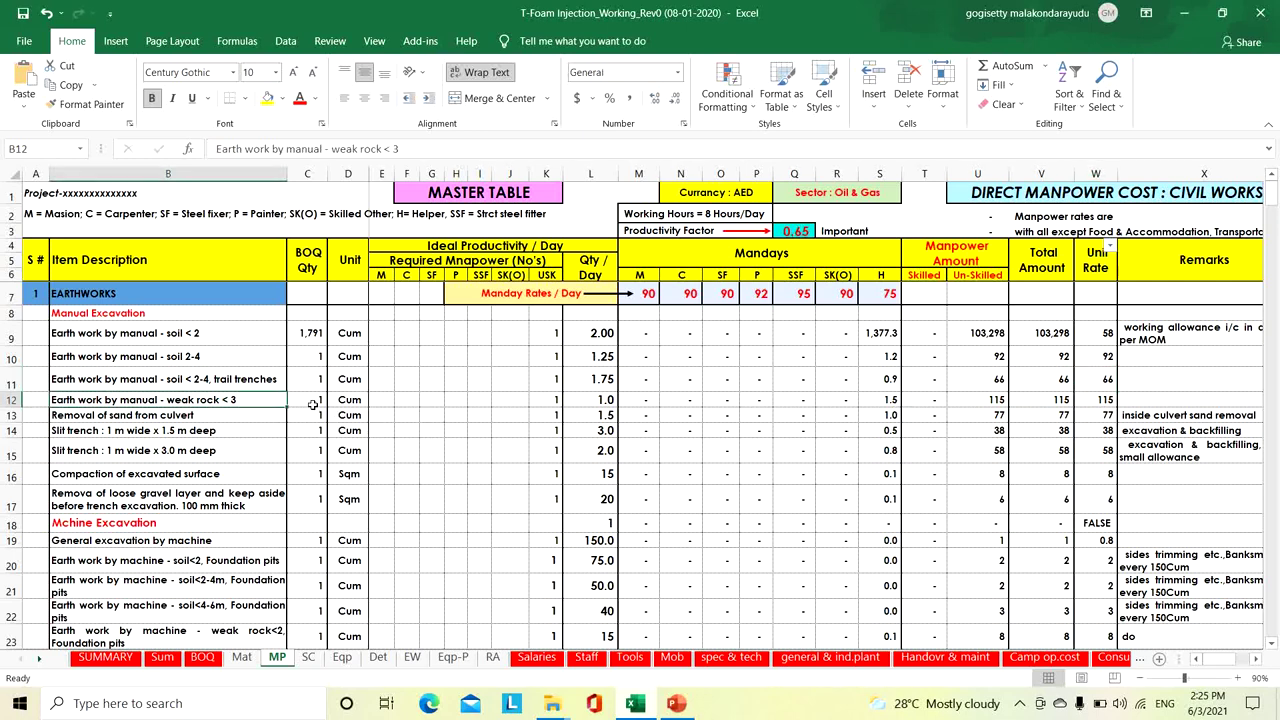
left_click(552, 402)
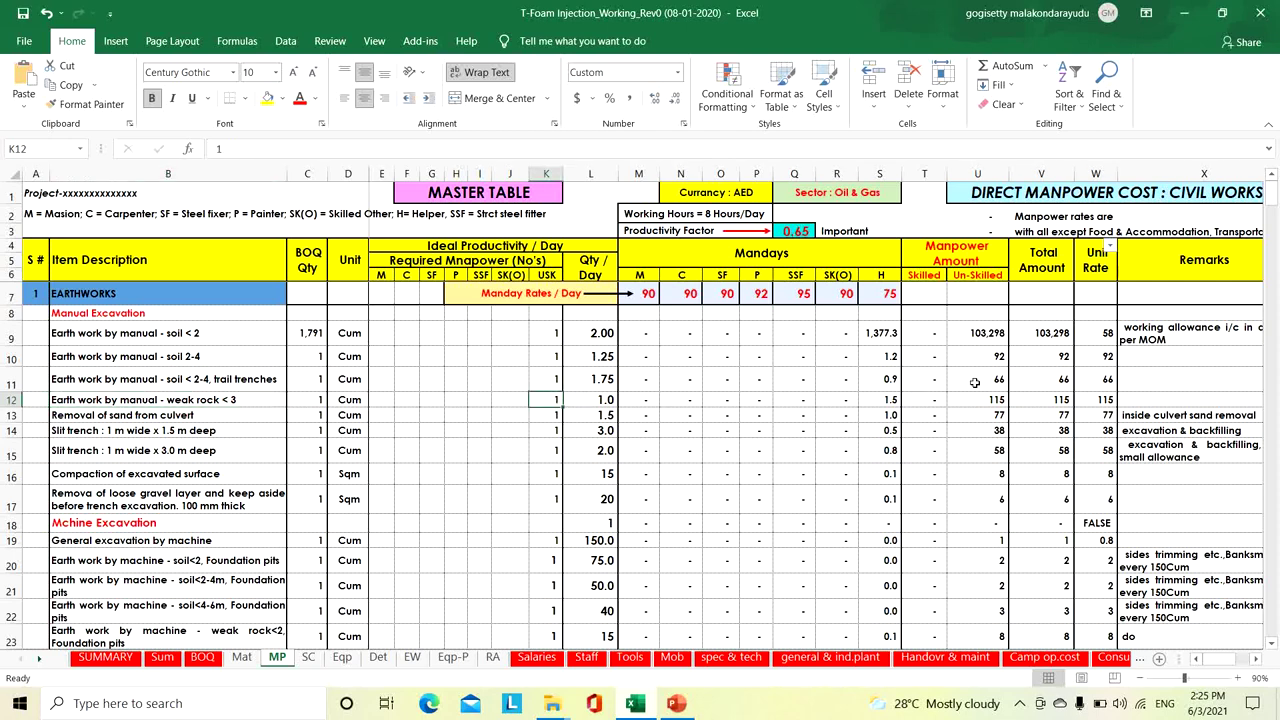
left_click(1090, 403)
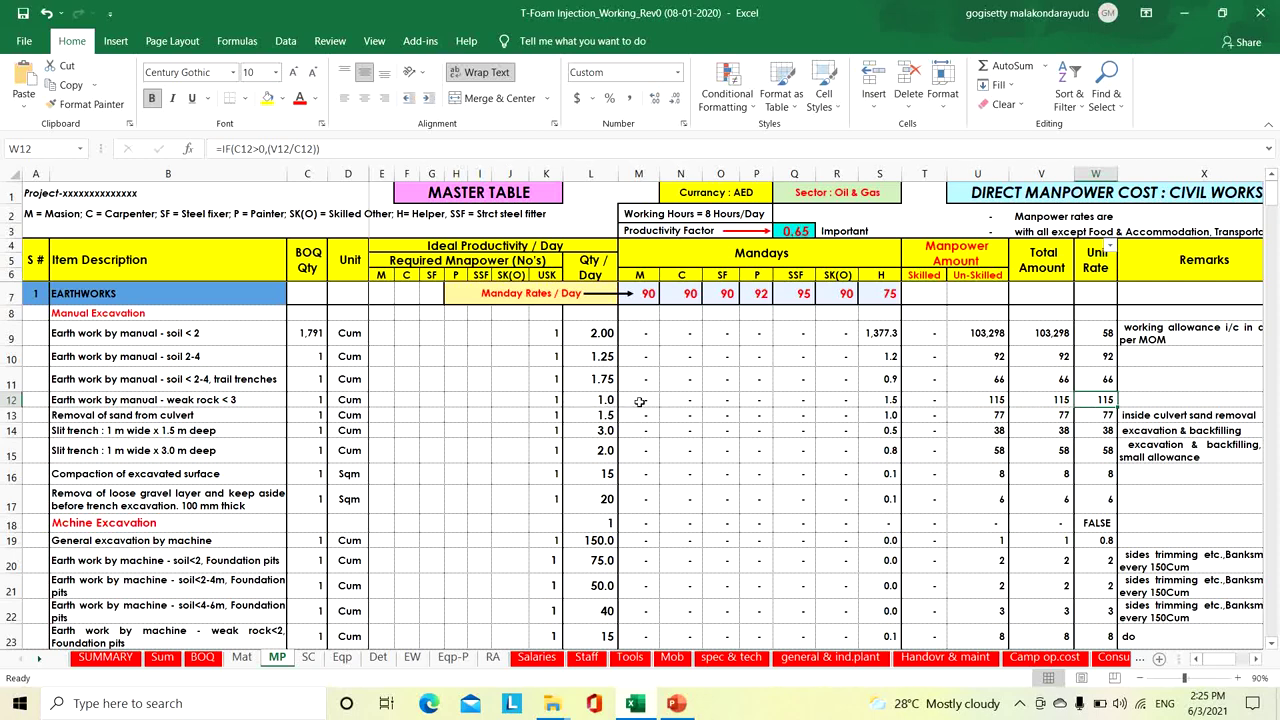
Inspect the mason, carpenter and helper manday formulas and the unskilled amount formula of the manual weak rock < 3 item
double_click(640, 401)
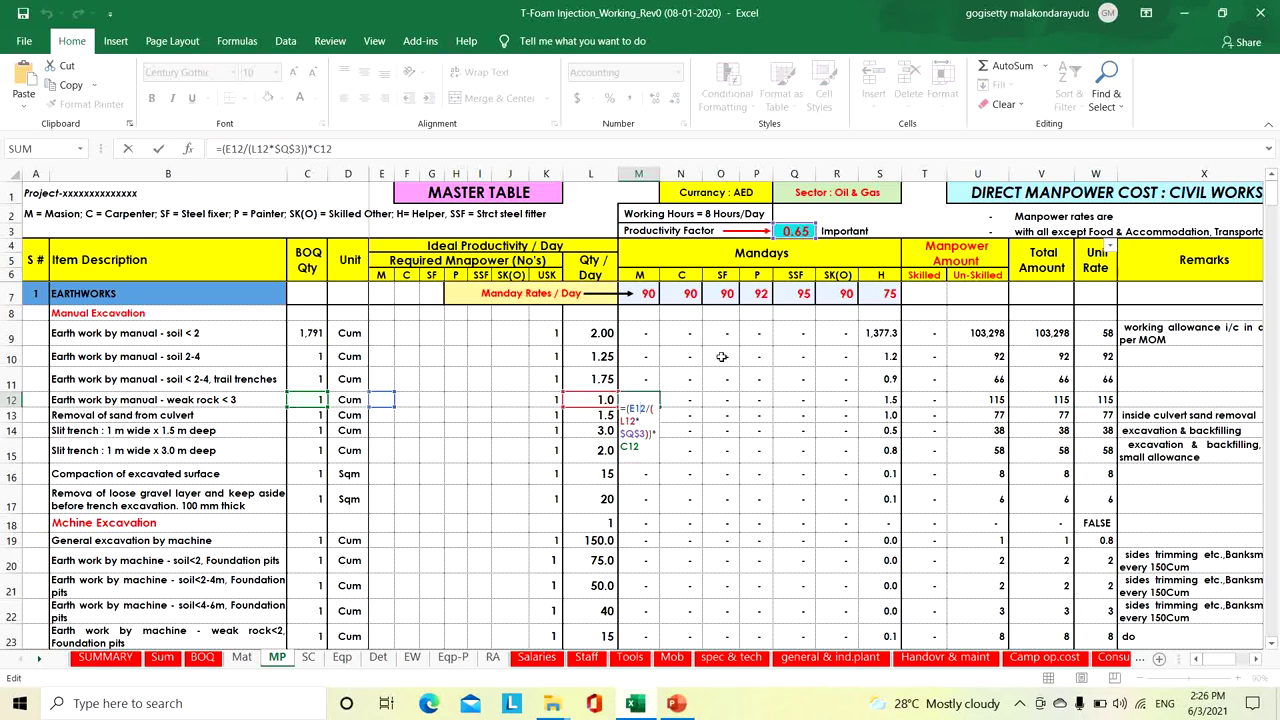
left_click(676, 400)
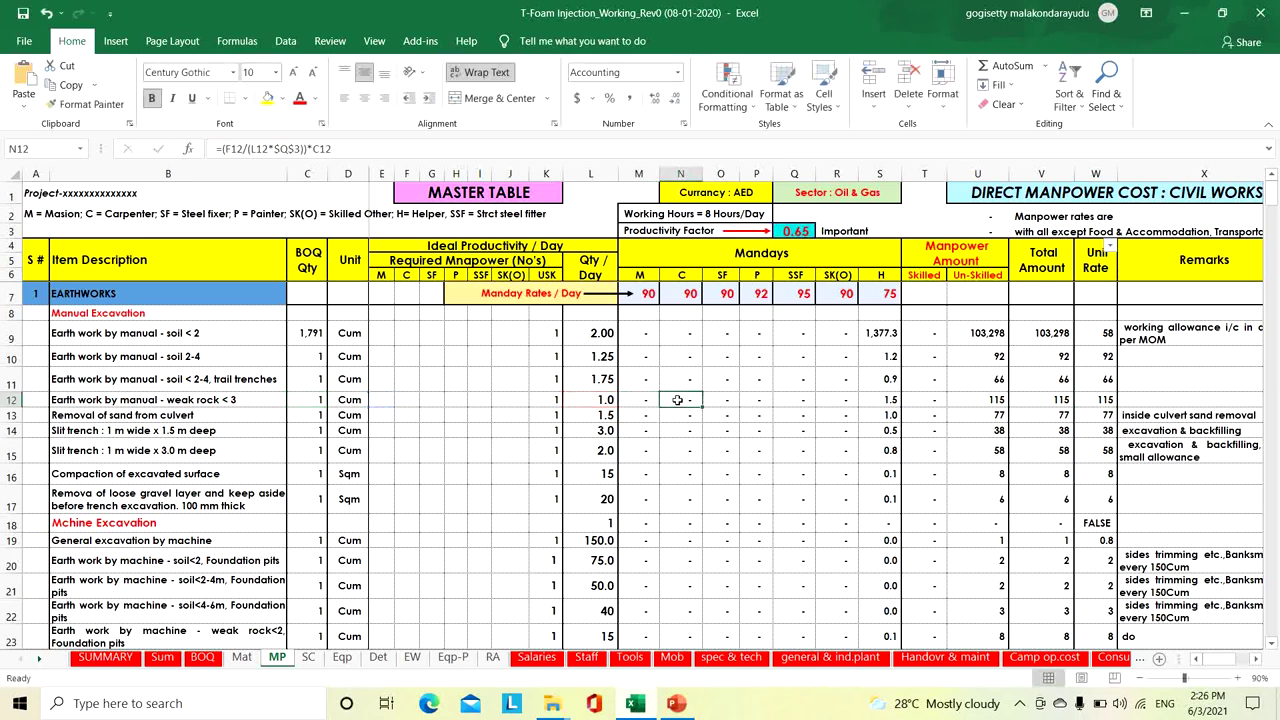
double_click(878, 403)
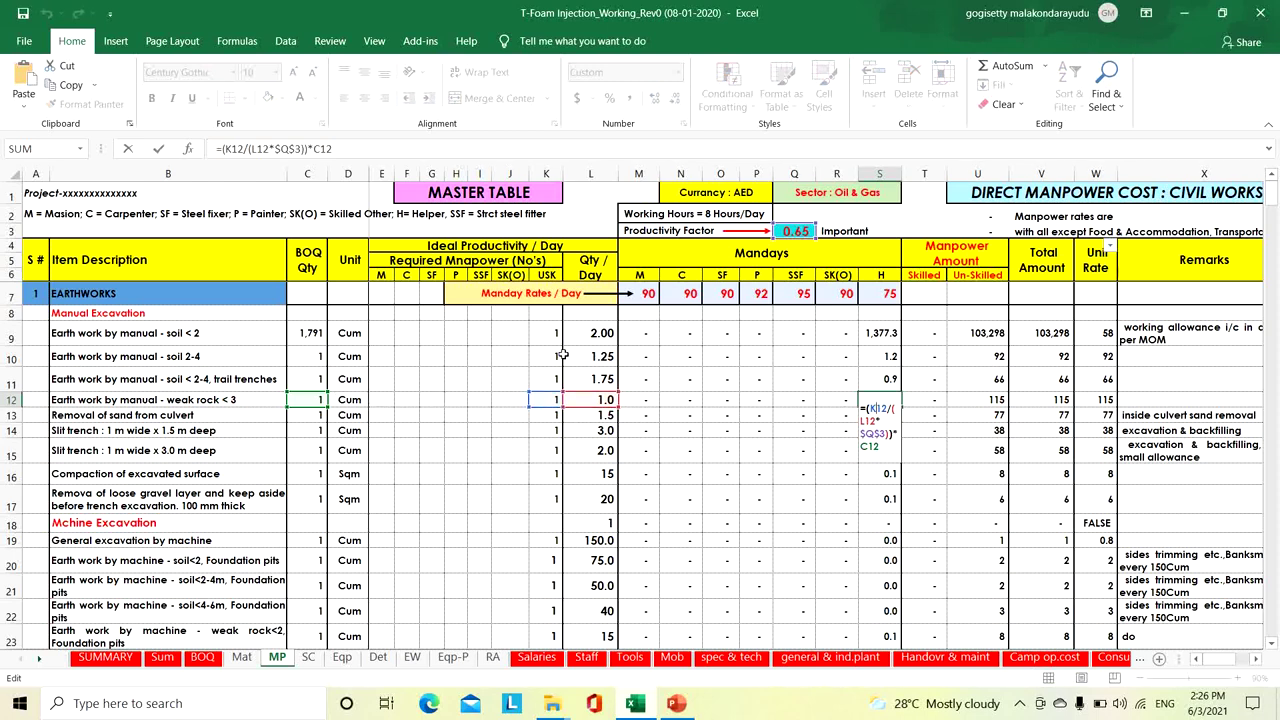
key("ctrl+Return")
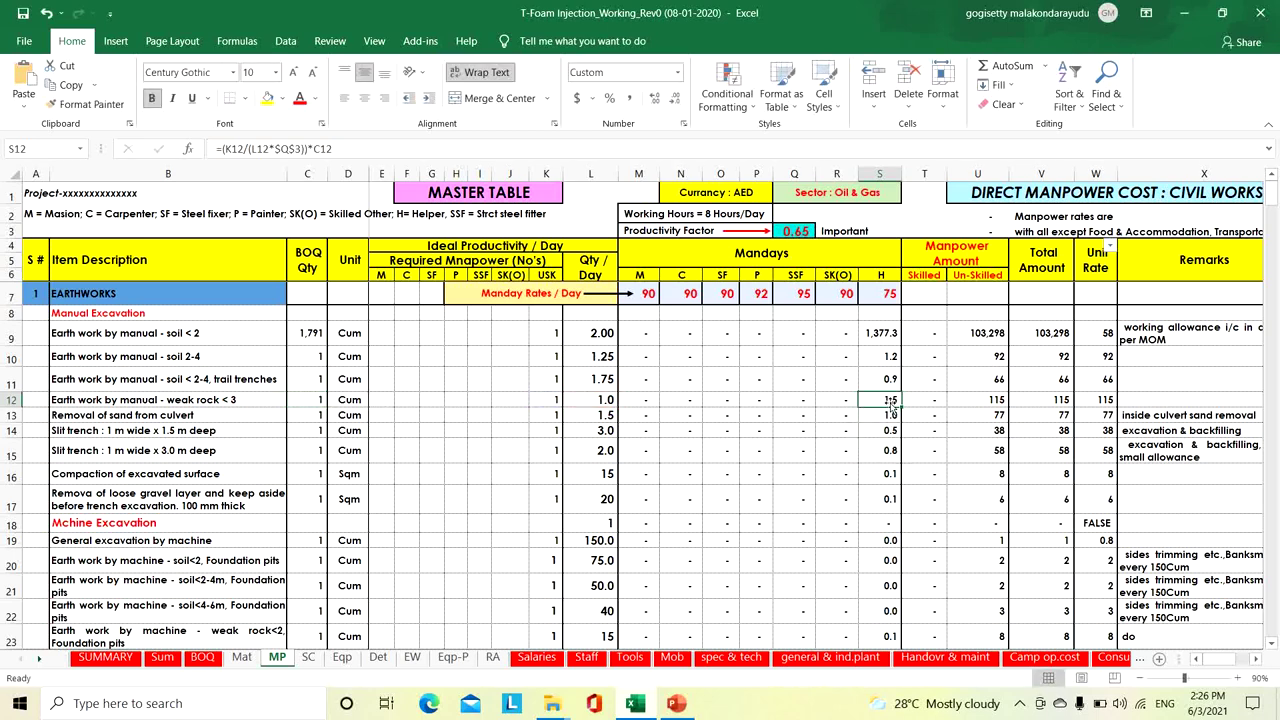
double_click(990, 399)
key("ctrl+Return")
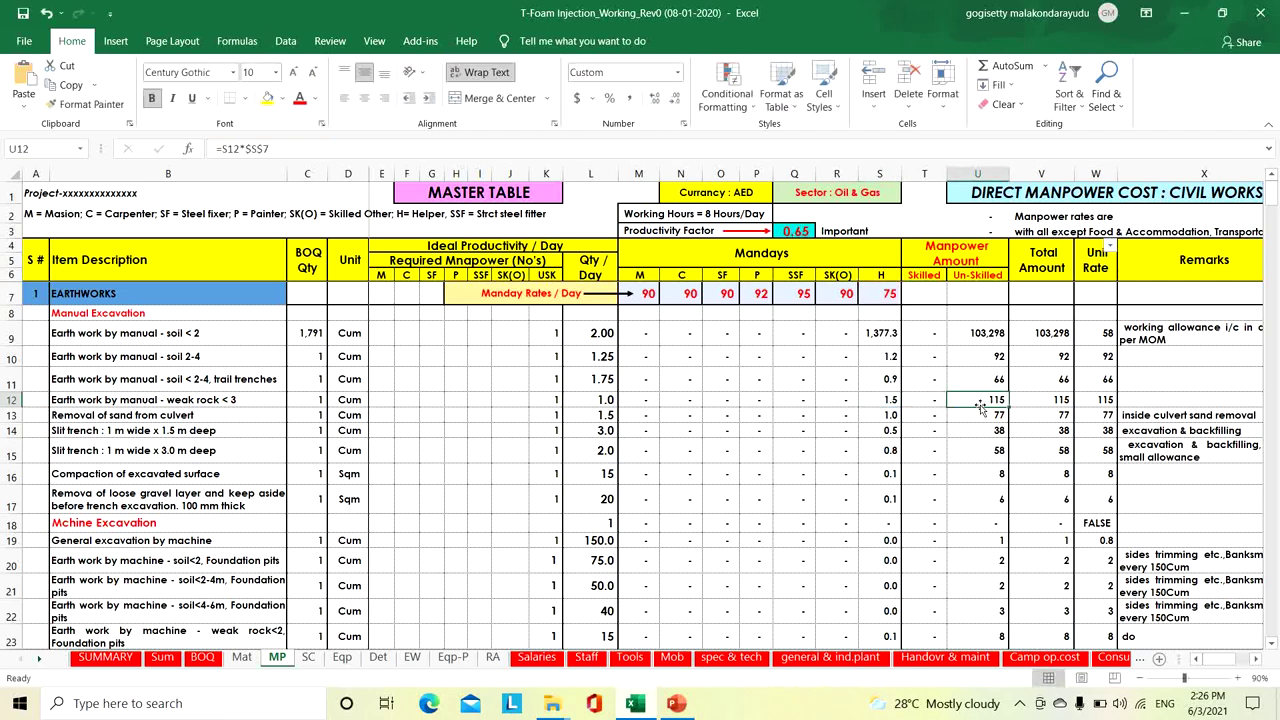
Inspect the total amount and unit rate formulas of the manual weak rock < 3 item without changing them
left_click(1036, 405)
key("ctrl+Down")
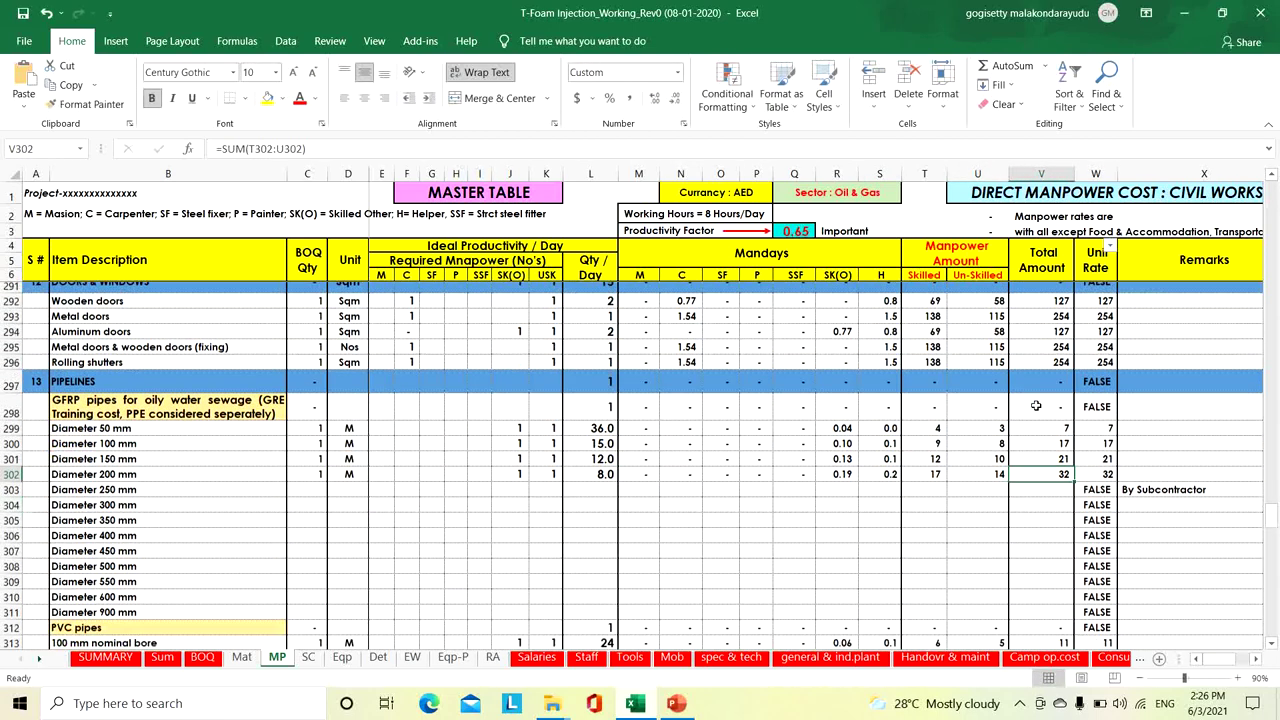
scroll(1063, 410, "up", 7)
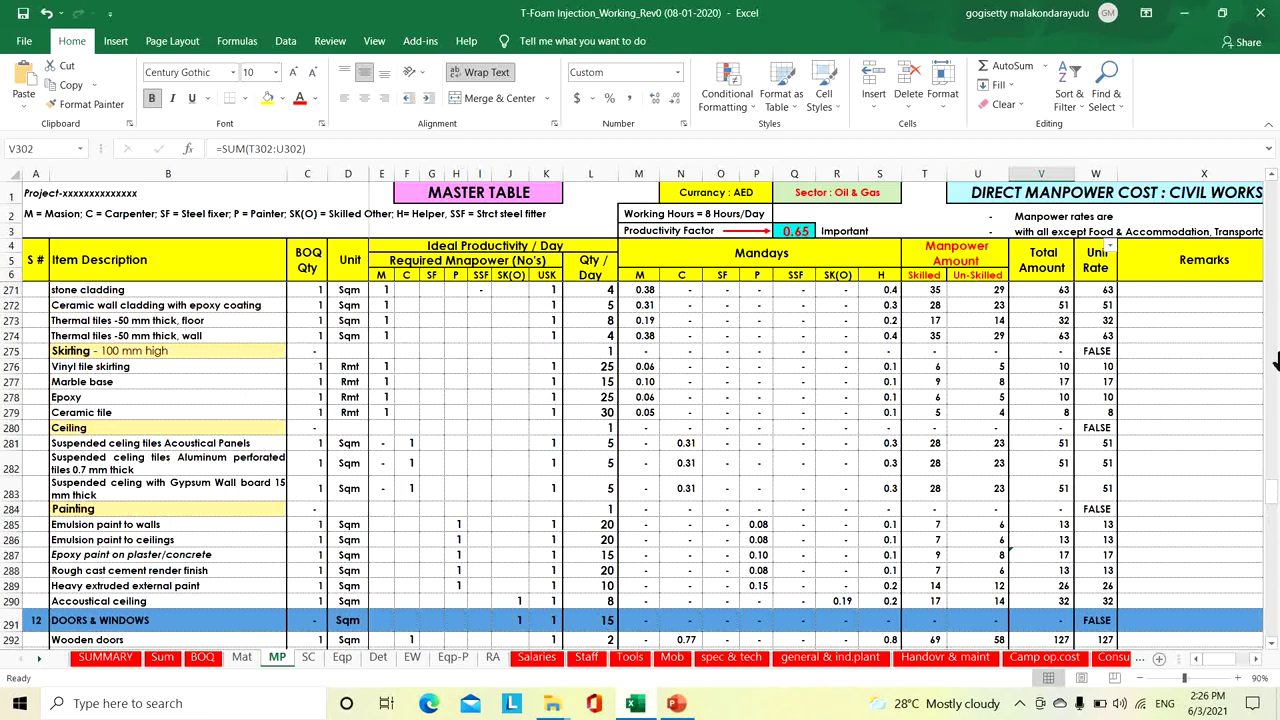
left_click_drag(1268, 505, 1273, 197)
double_click(1062, 402)
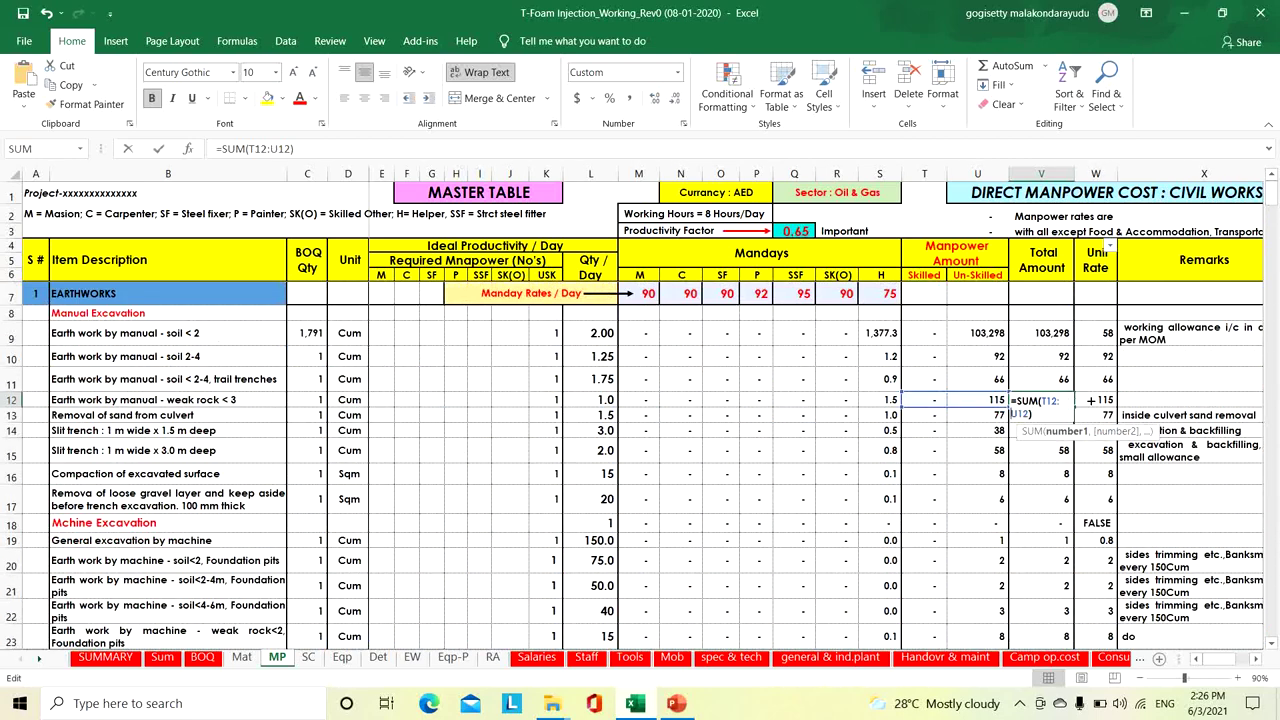
left_click(1100, 399)
key("Escape")
double_click(1100, 401)
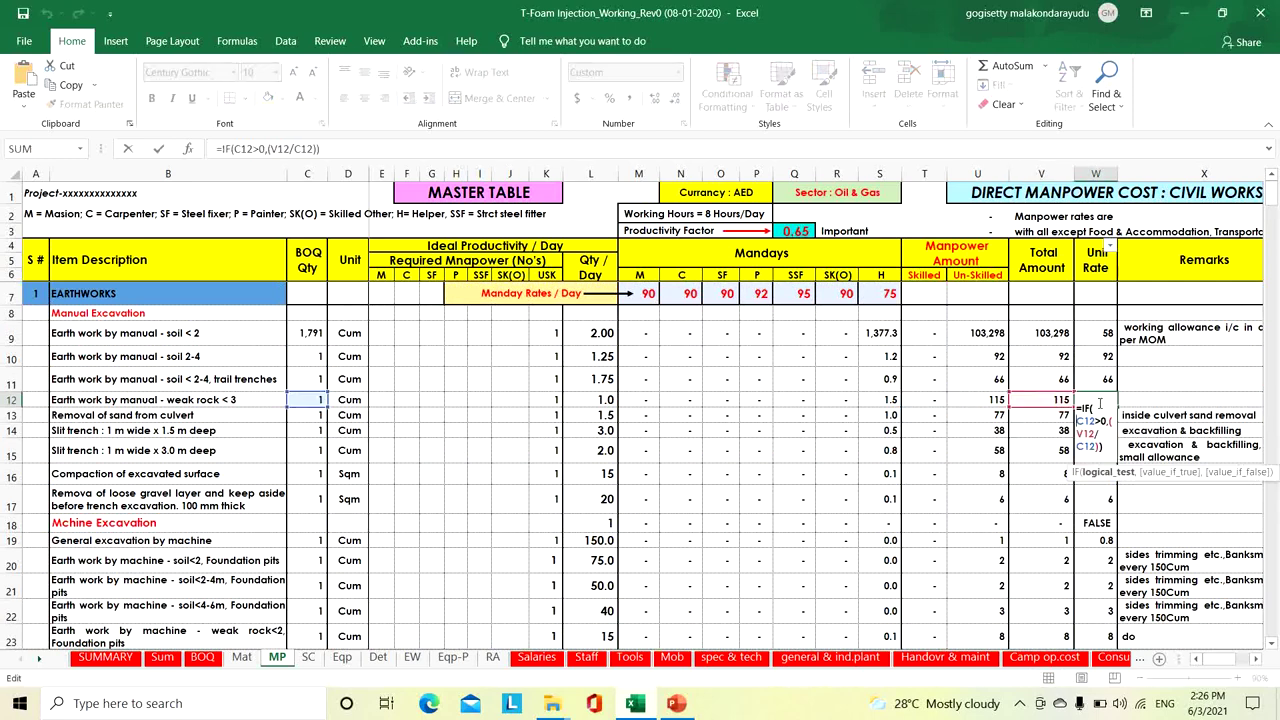
key("Escape")
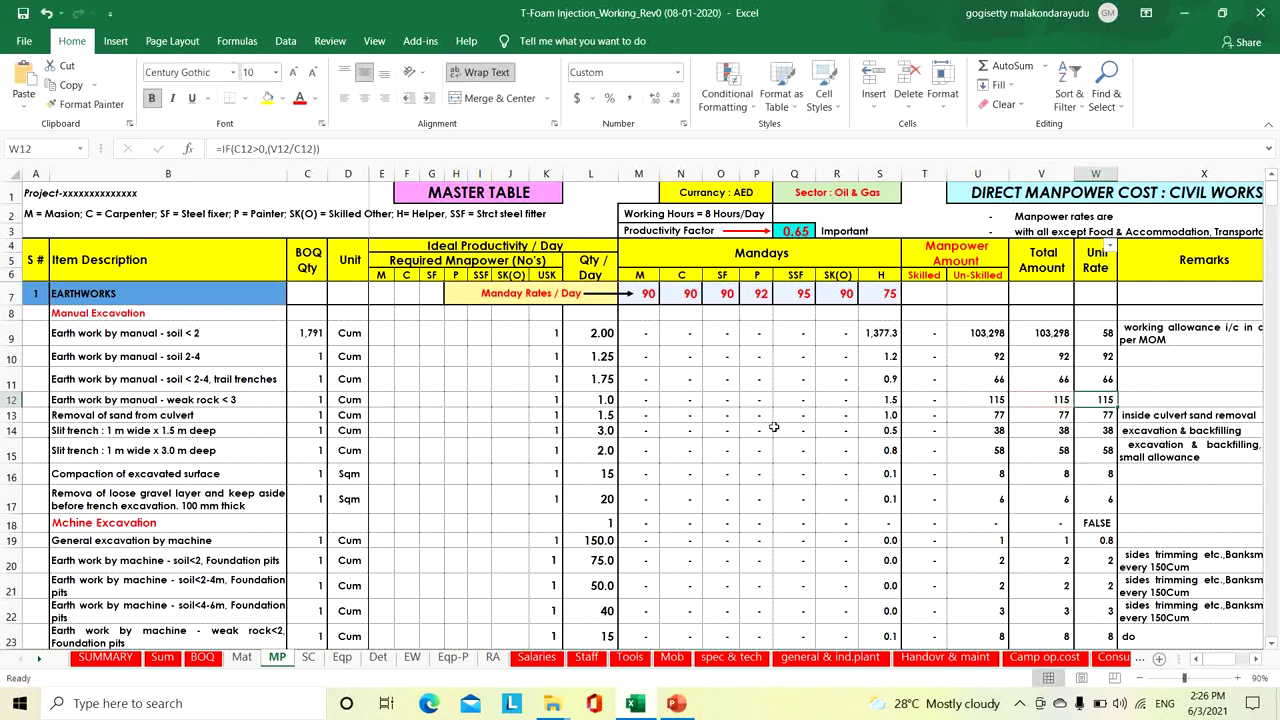
Check the quantity per day for the 1.5 m deep and 3.0 m deep slit trench items
left_click(242, 431)
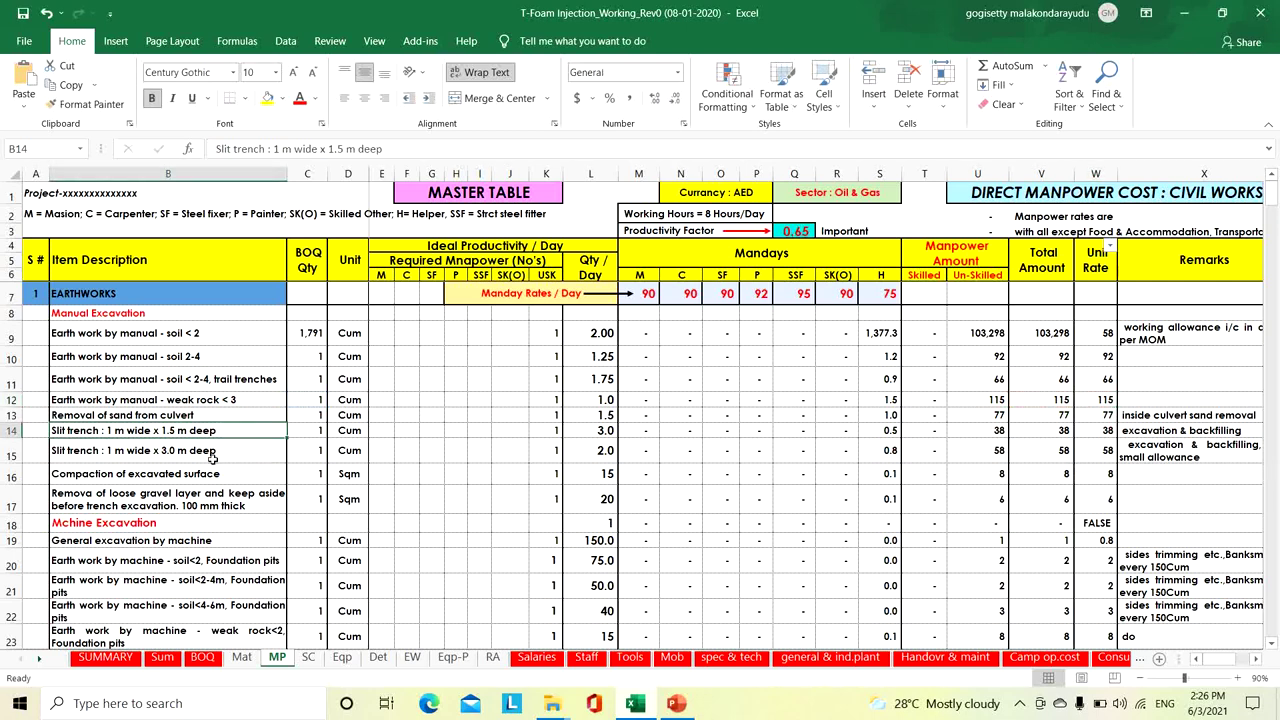
left_click(543, 433)
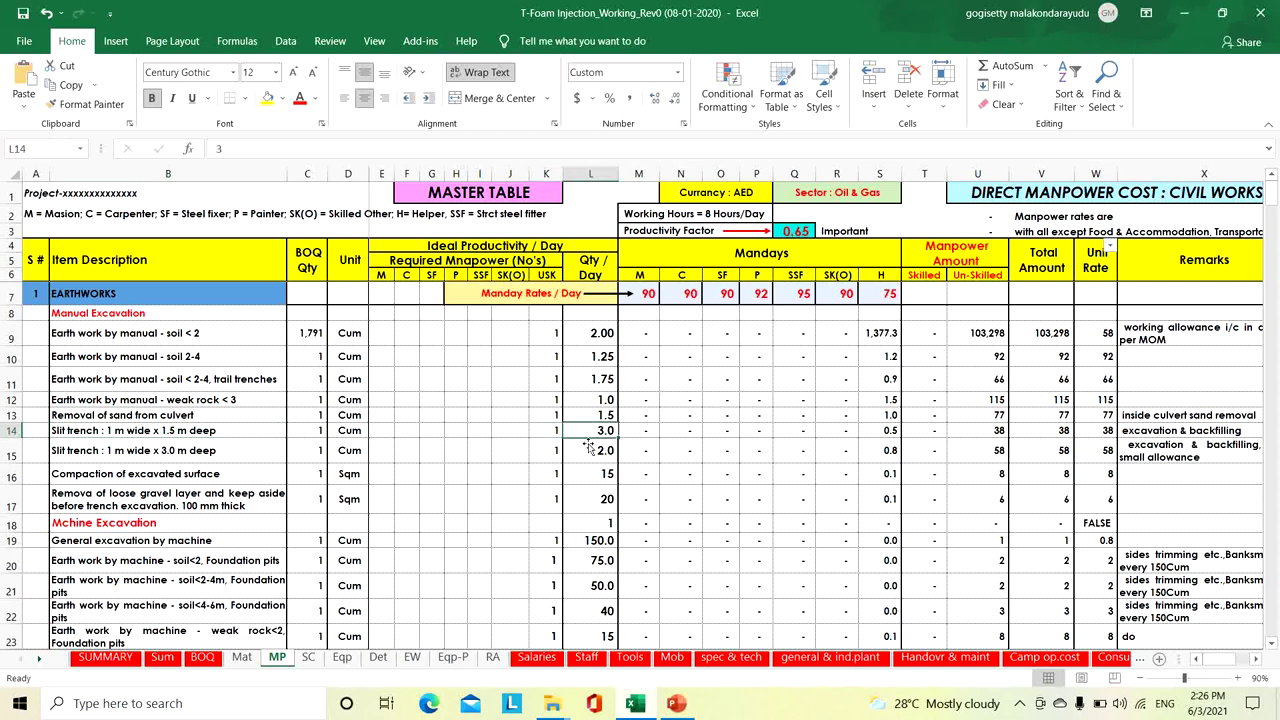
left_click(240, 456)
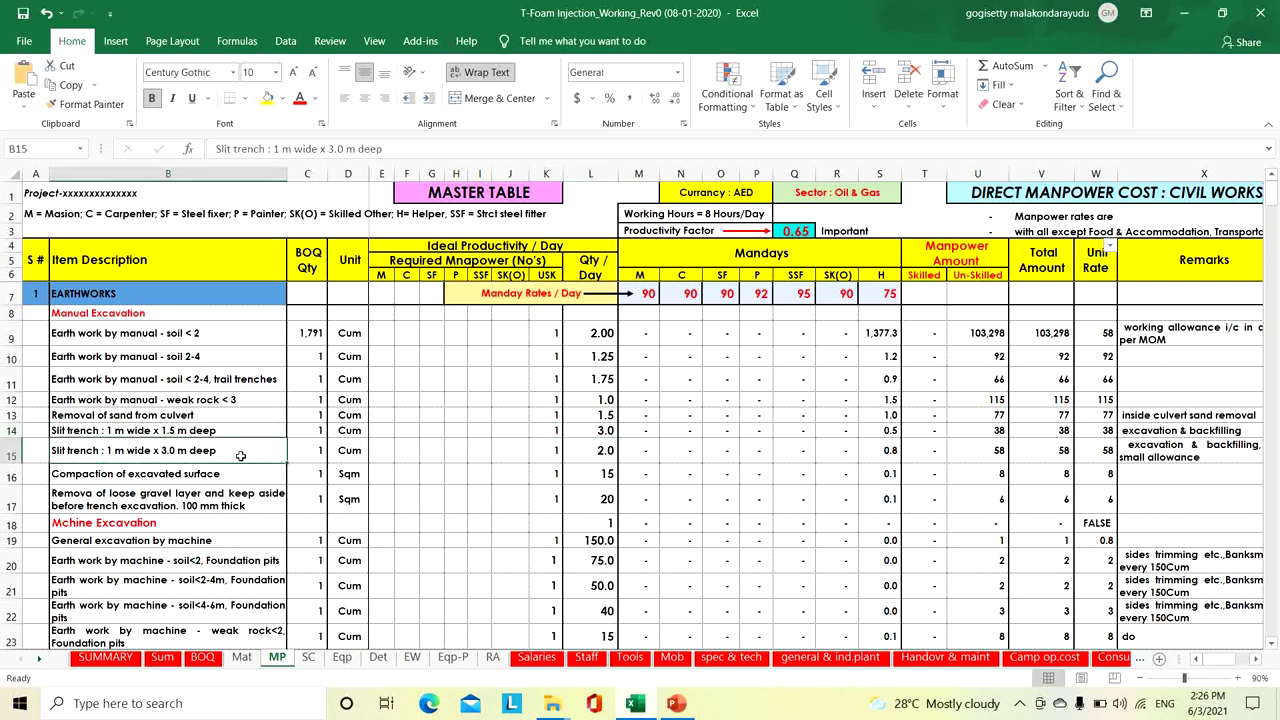
left_click(553, 455)
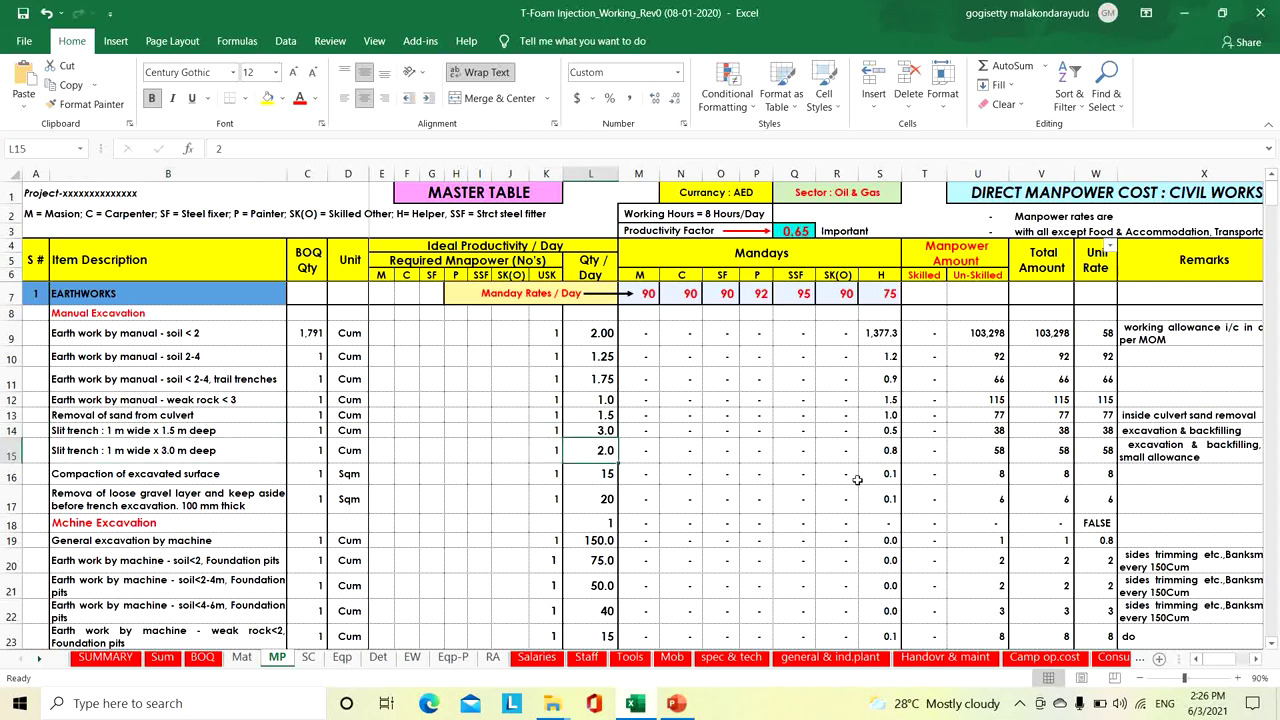
Check the productivity of the excavated surface compaction item and the 100 mm thick loose gravel layer removal item
left_click(1099, 478)
left_click(189, 474)
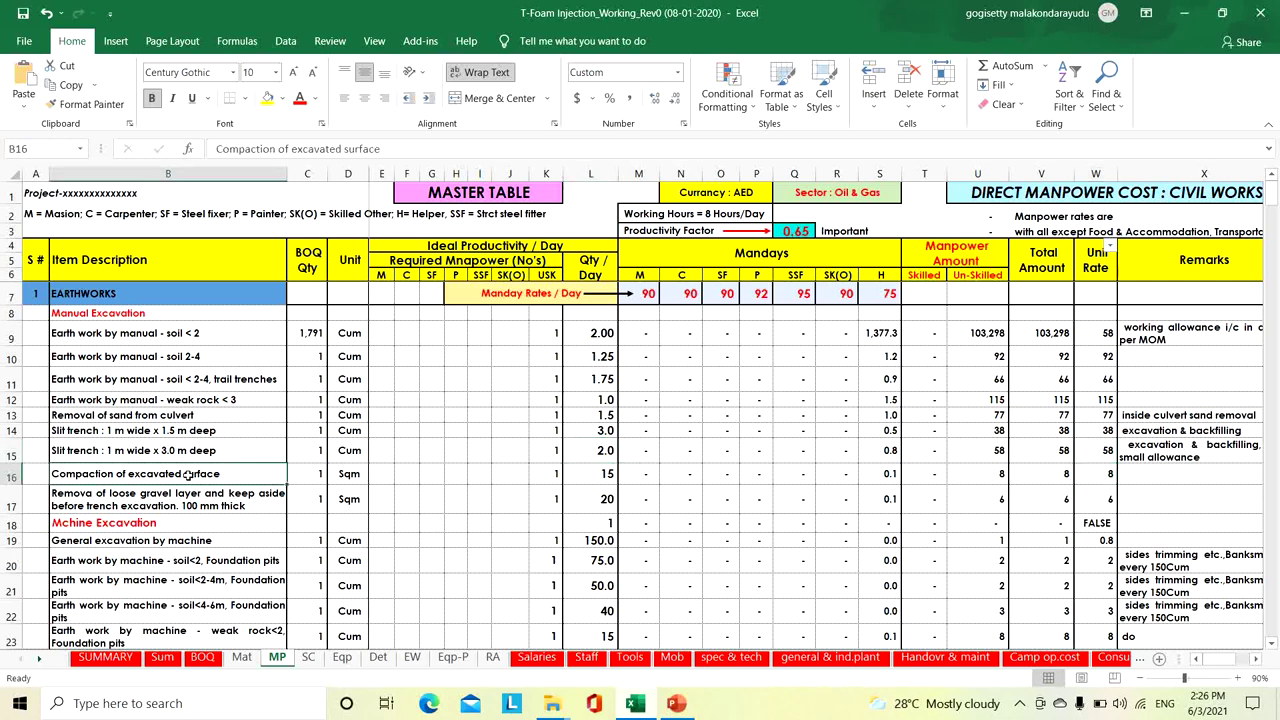
left_click(577, 477)
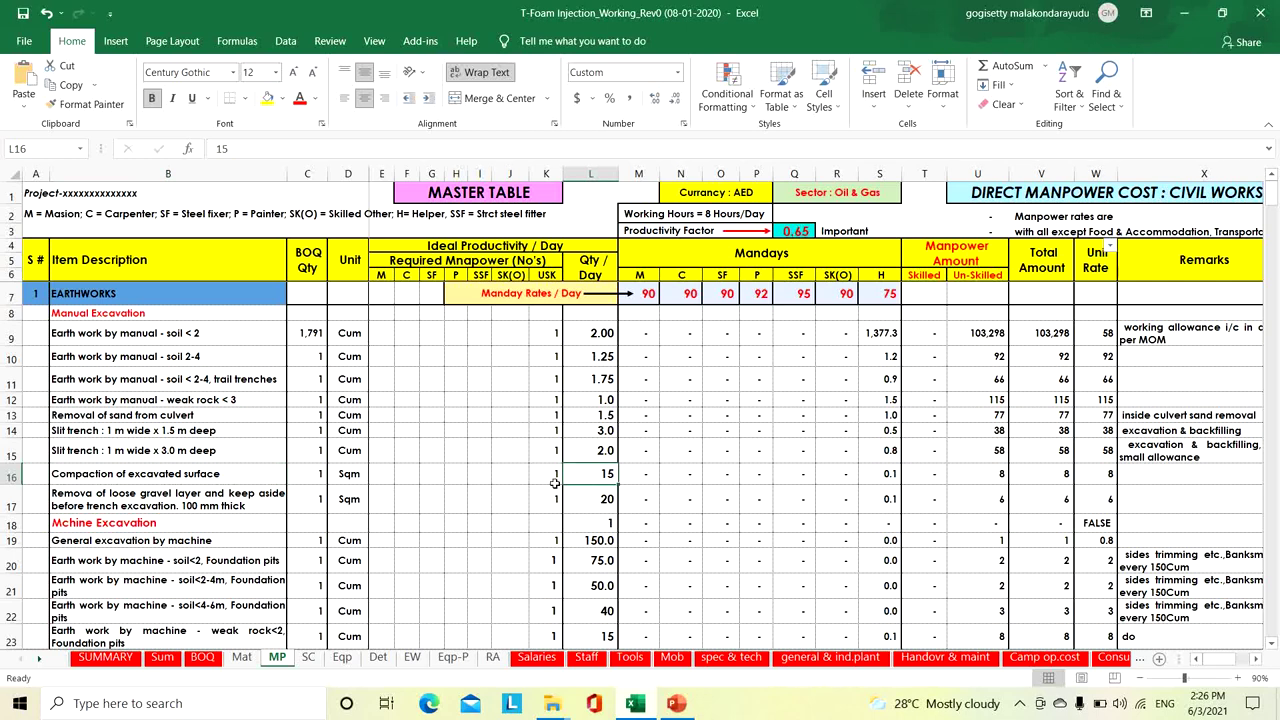
left_click(248, 507)
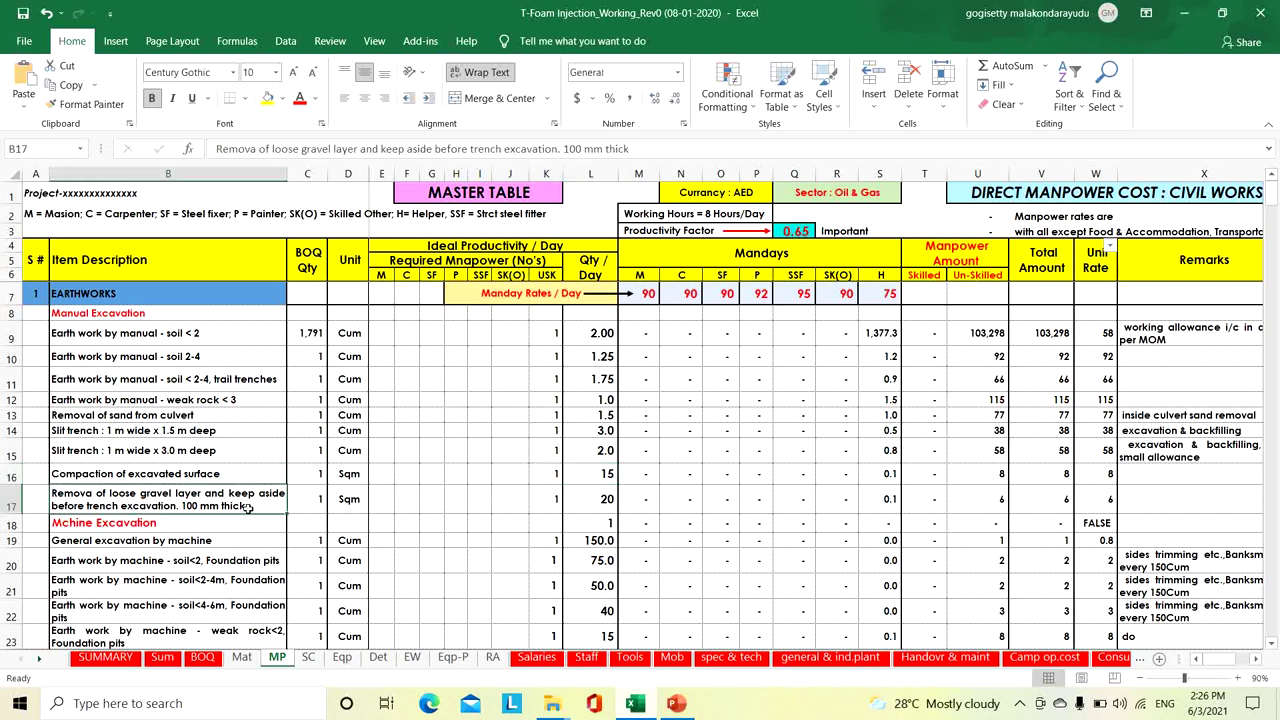
left_click(590, 505)
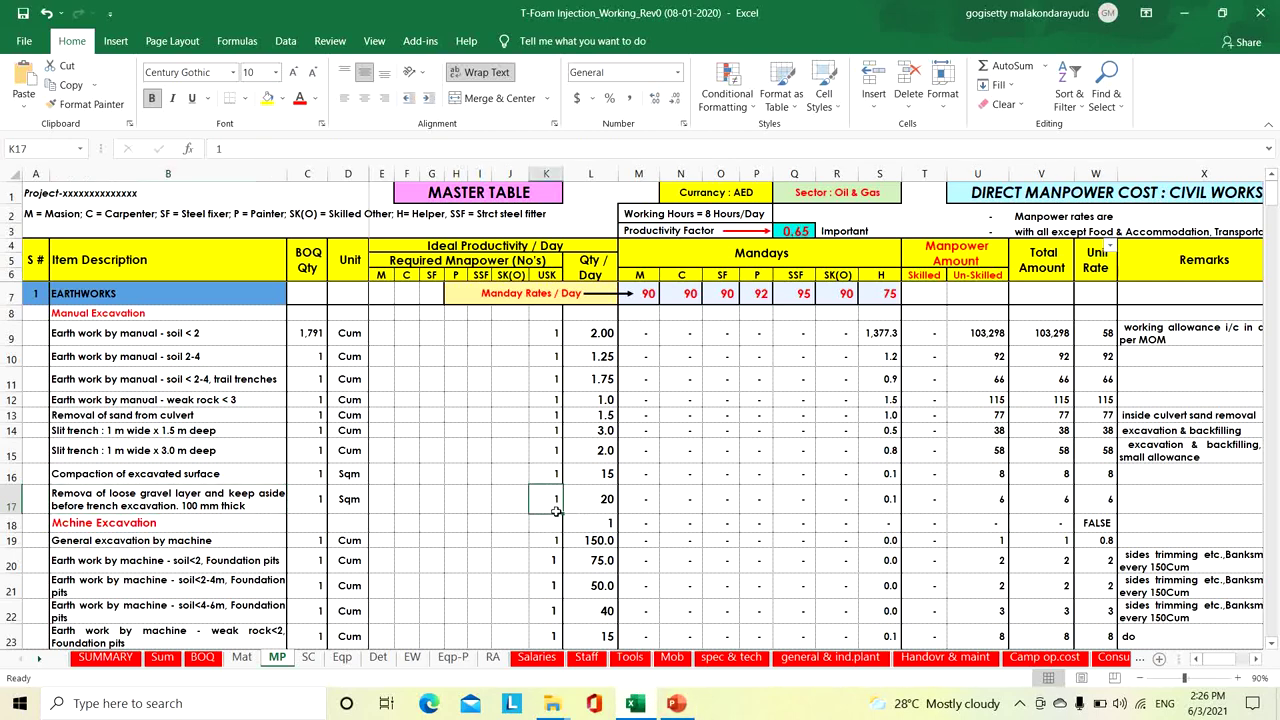
Check the quantity per day and unskilled manpower of the "General excavation by machine" item
scroll(399, 539, "down", 3)
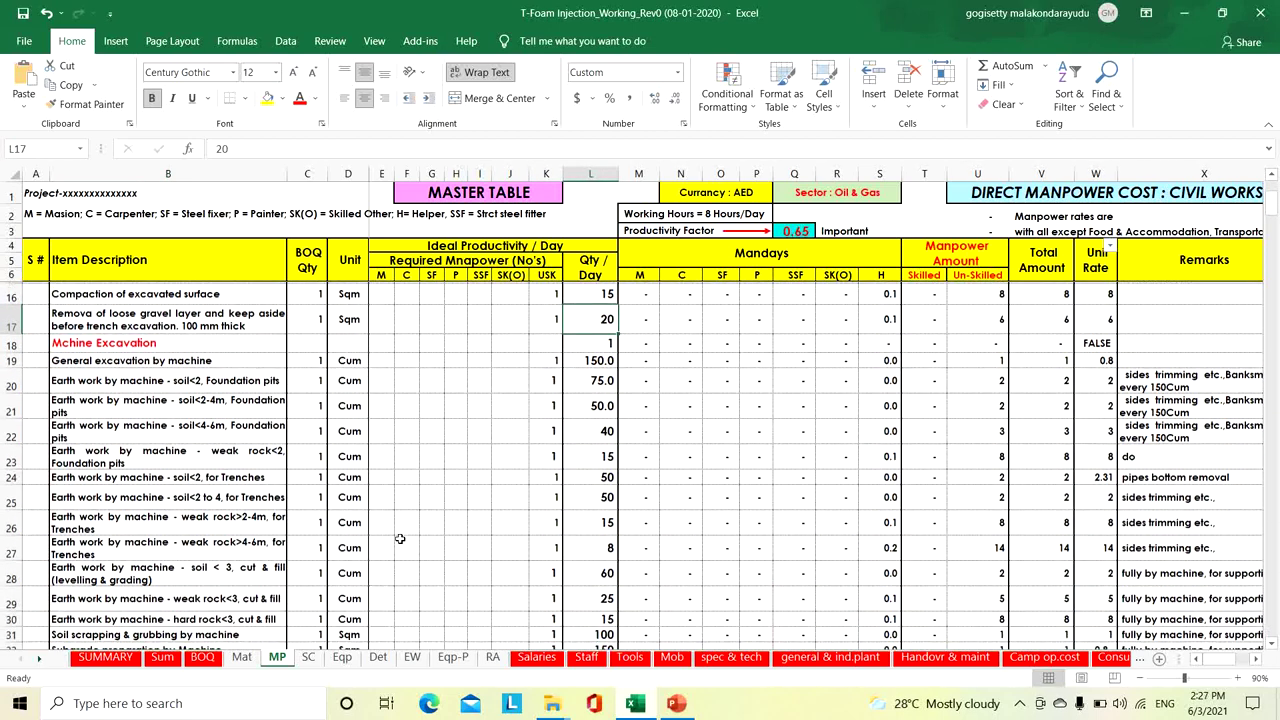
left_click(232, 362)
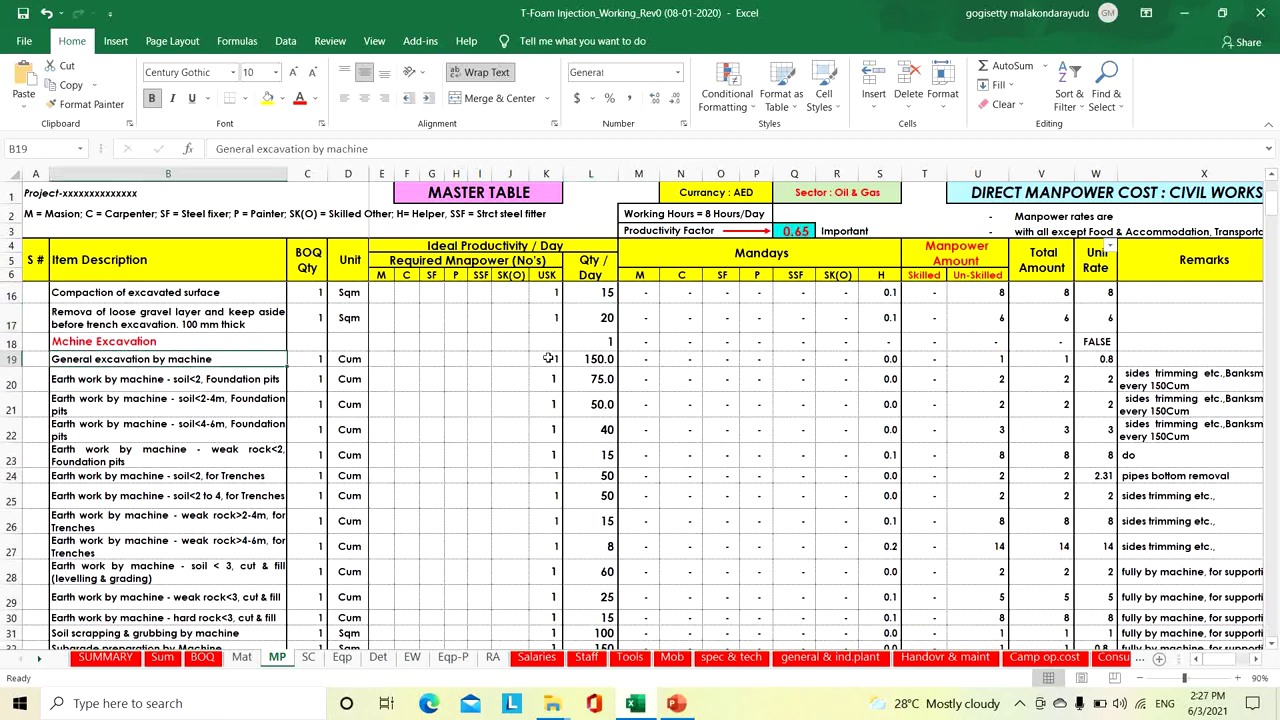
left_click(587, 362)
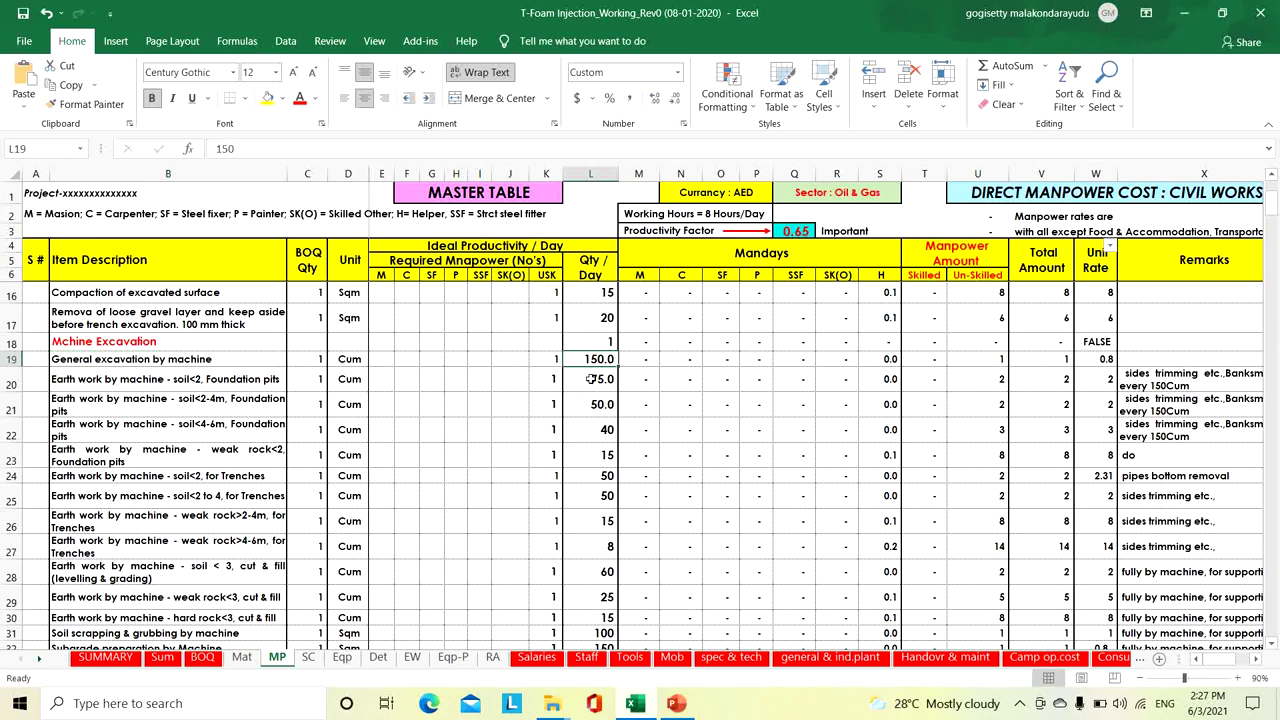
left_click(548, 359)
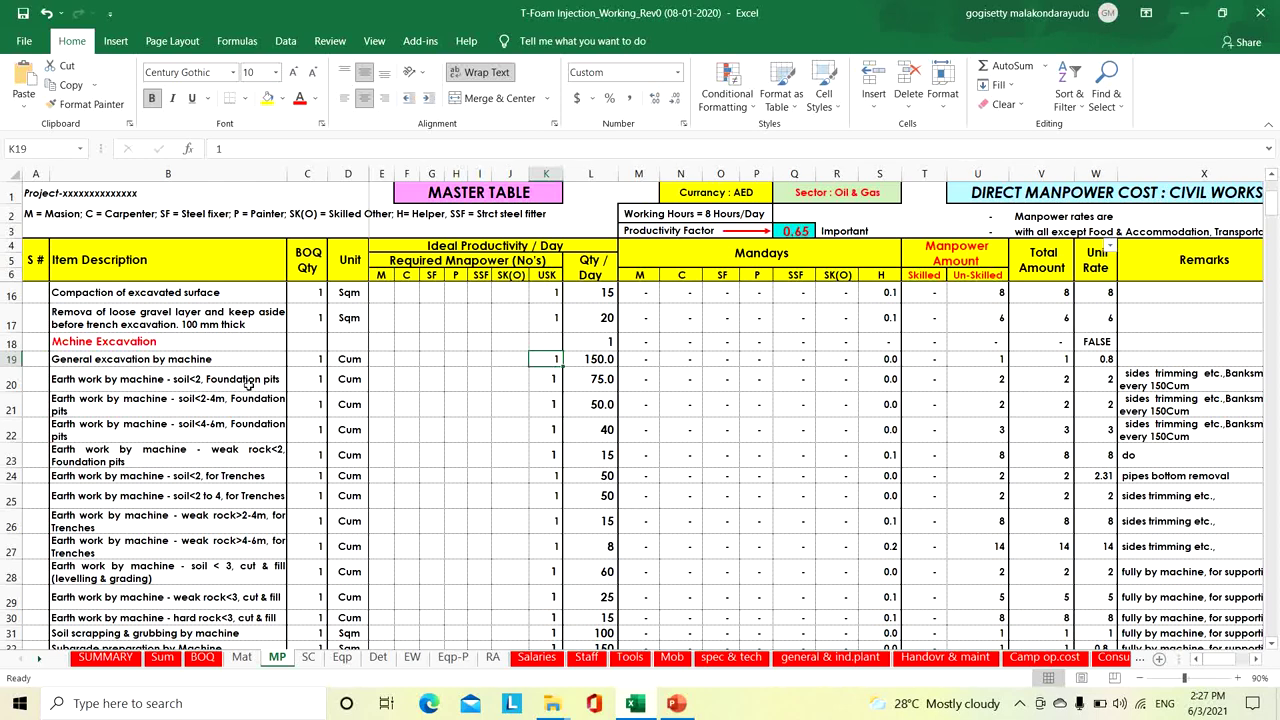
Check the productivity and unit rate of machine earthwork in soil<2 for foundation pits, and the quantity per day for soil<2-4m
left_click(588, 387)
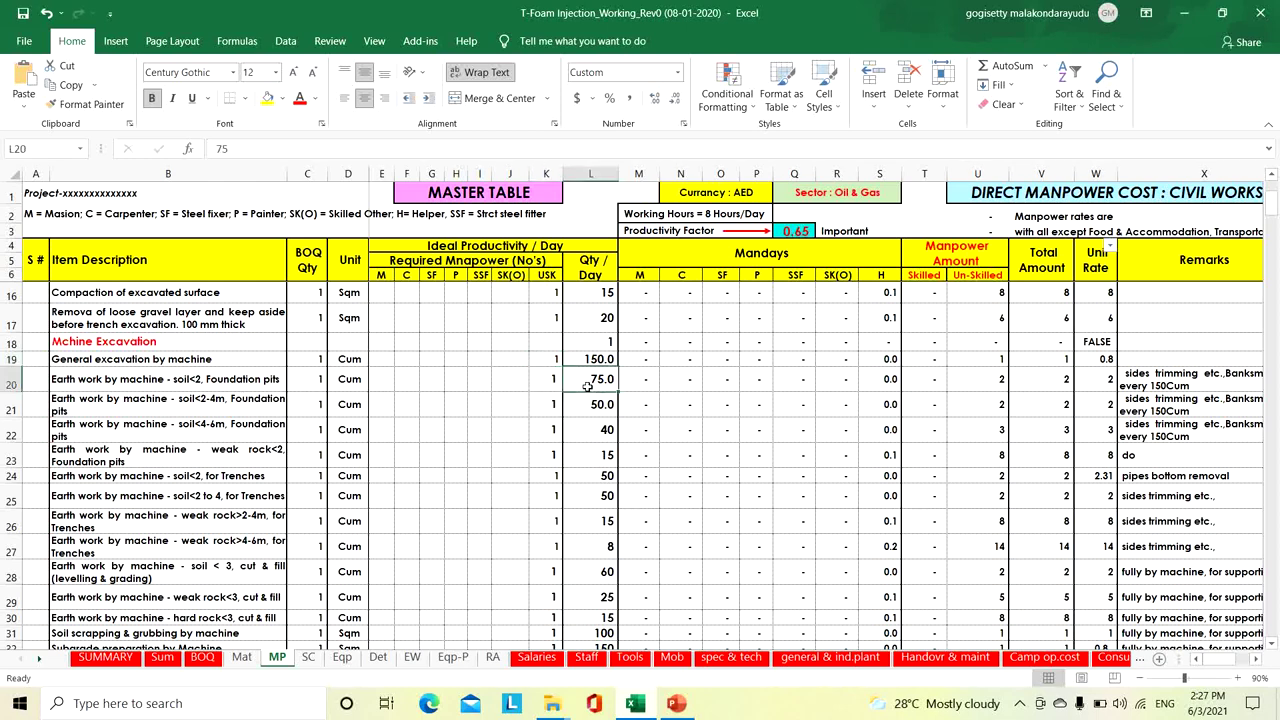
left_click(536, 384)
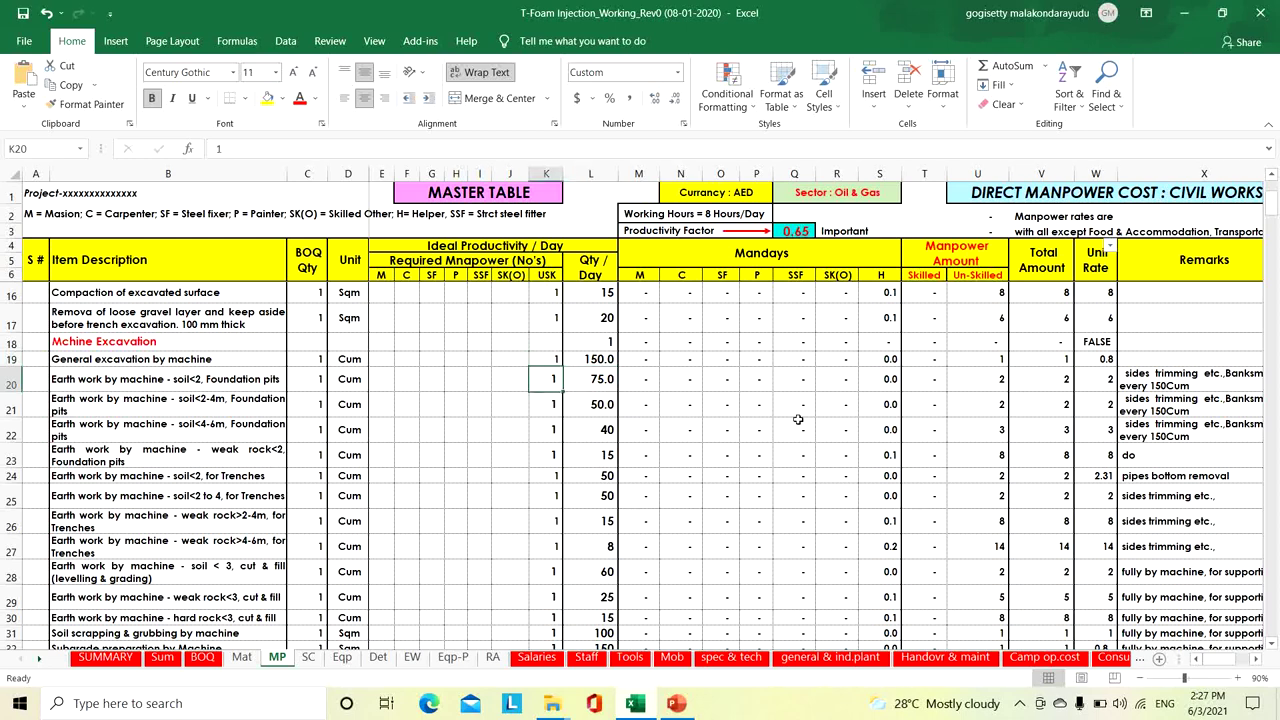
left_click(1083, 379)
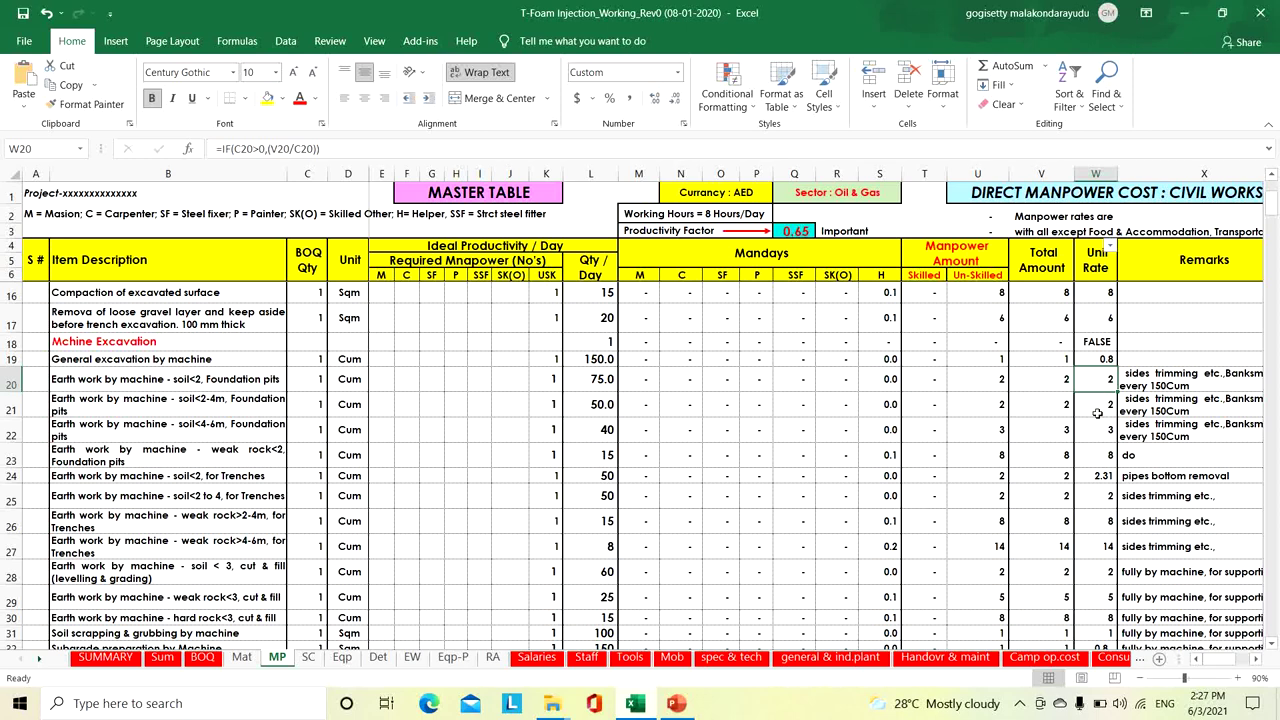
left_click(590, 408)
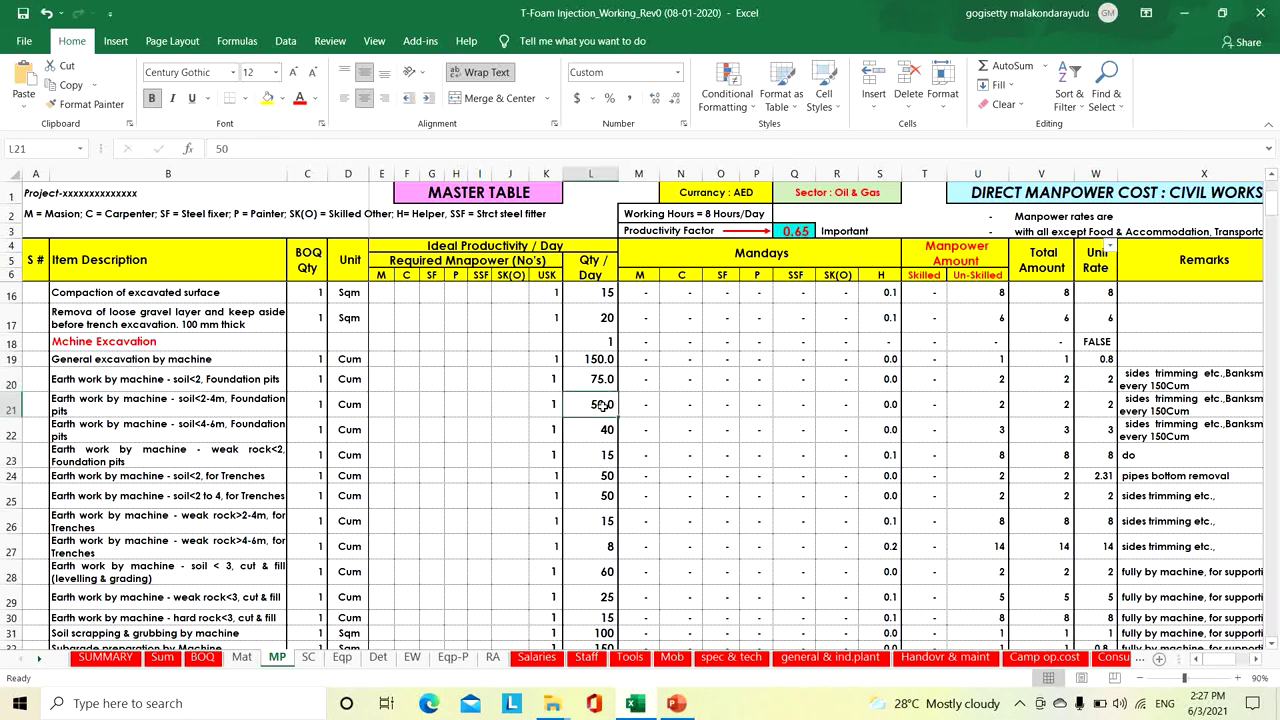
Check the unskilled manpower of the machine earthwork items soil<2-4m and soil<4-6m for foundation pits
left_click(548, 410)
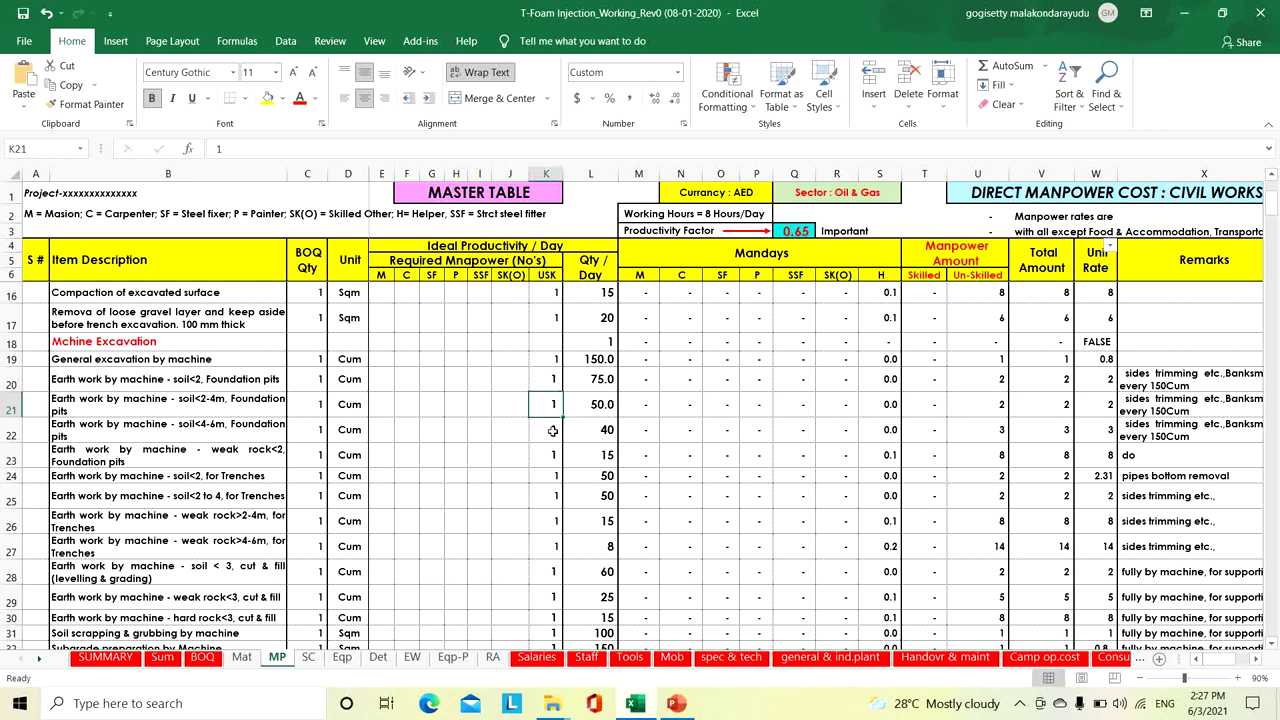
left_click(552, 430)
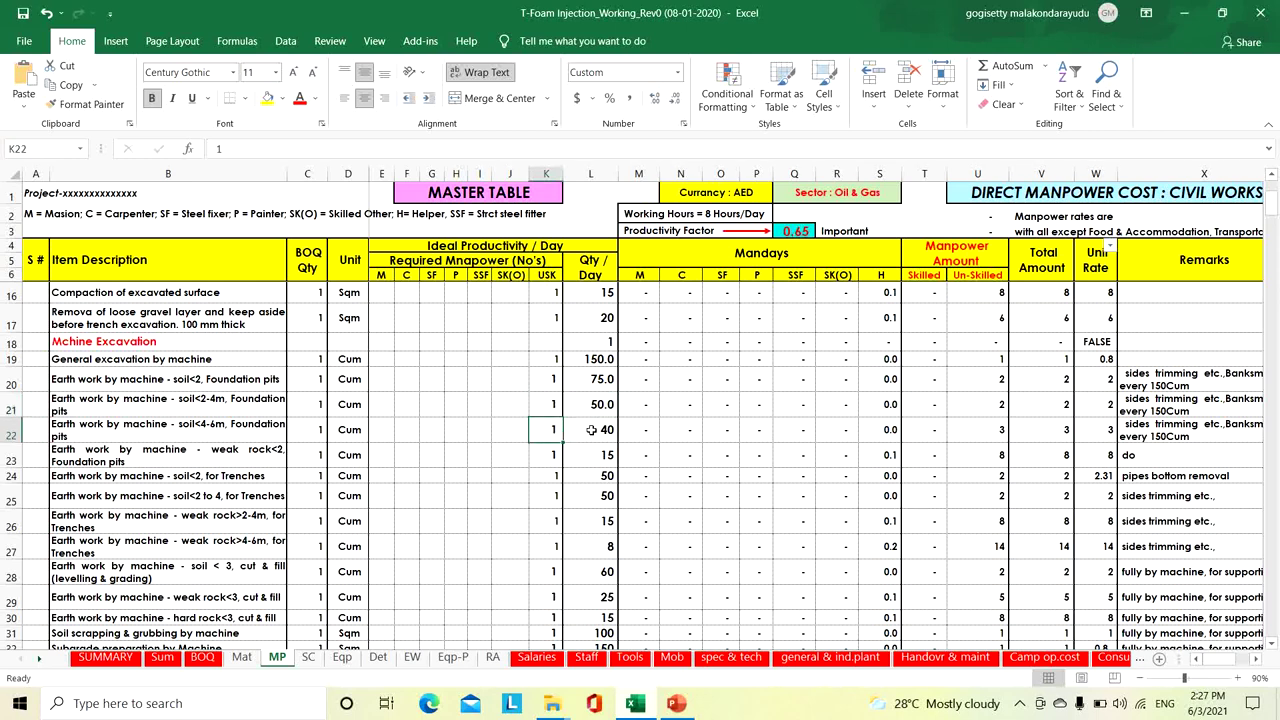
Copy the cell format of the soil<4-6m quantity per day to the general excavation, soil<2 and soil<2-4m foundation pit quantities
left_click(591, 429)
left_click(85, 104)
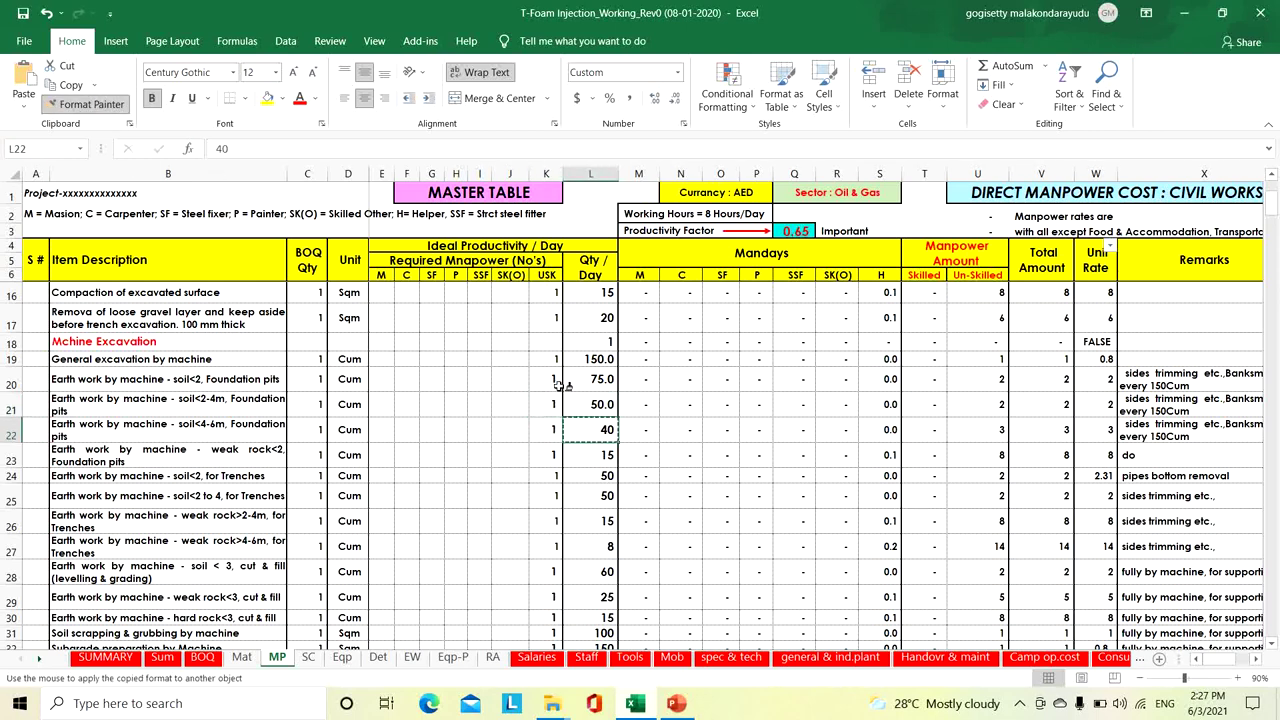
left_click_drag(585, 366, 592, 436)
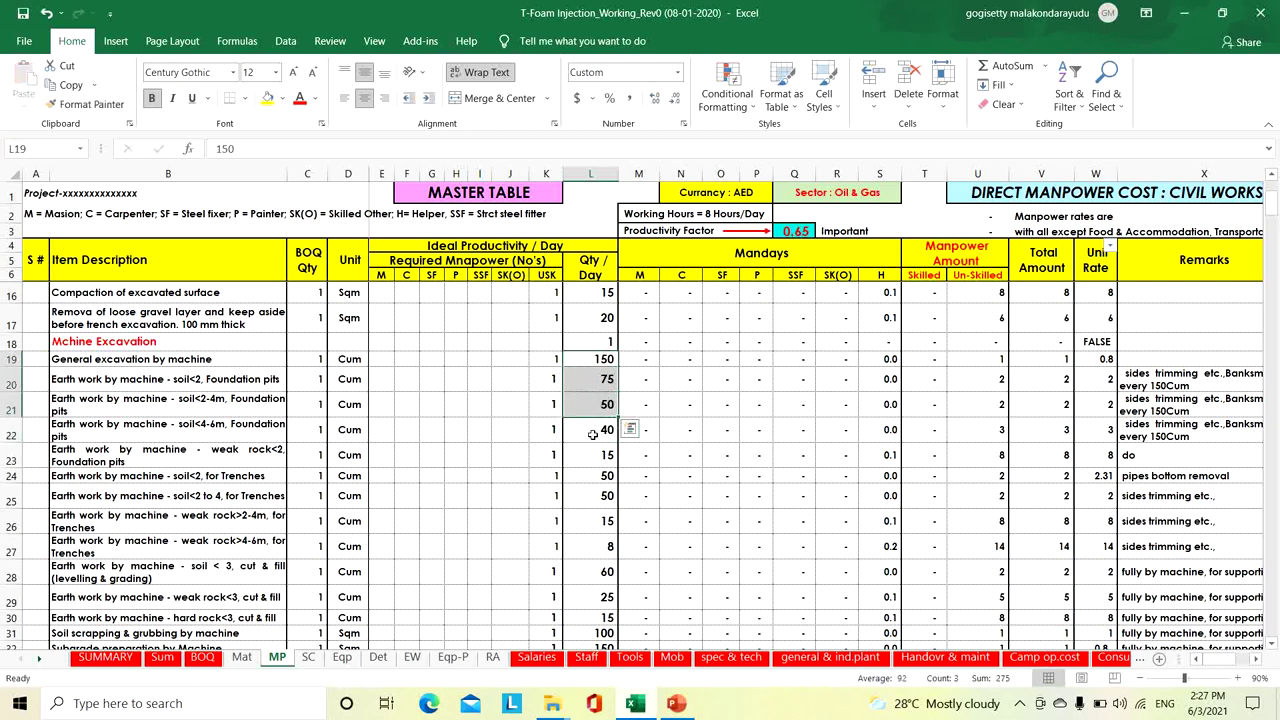
left_click(593, 433)
Check the soil<4-6m foundation pit unit rate, and the quantity per day and unskilled manpower for weak rock<2
left_click(1085, 442)
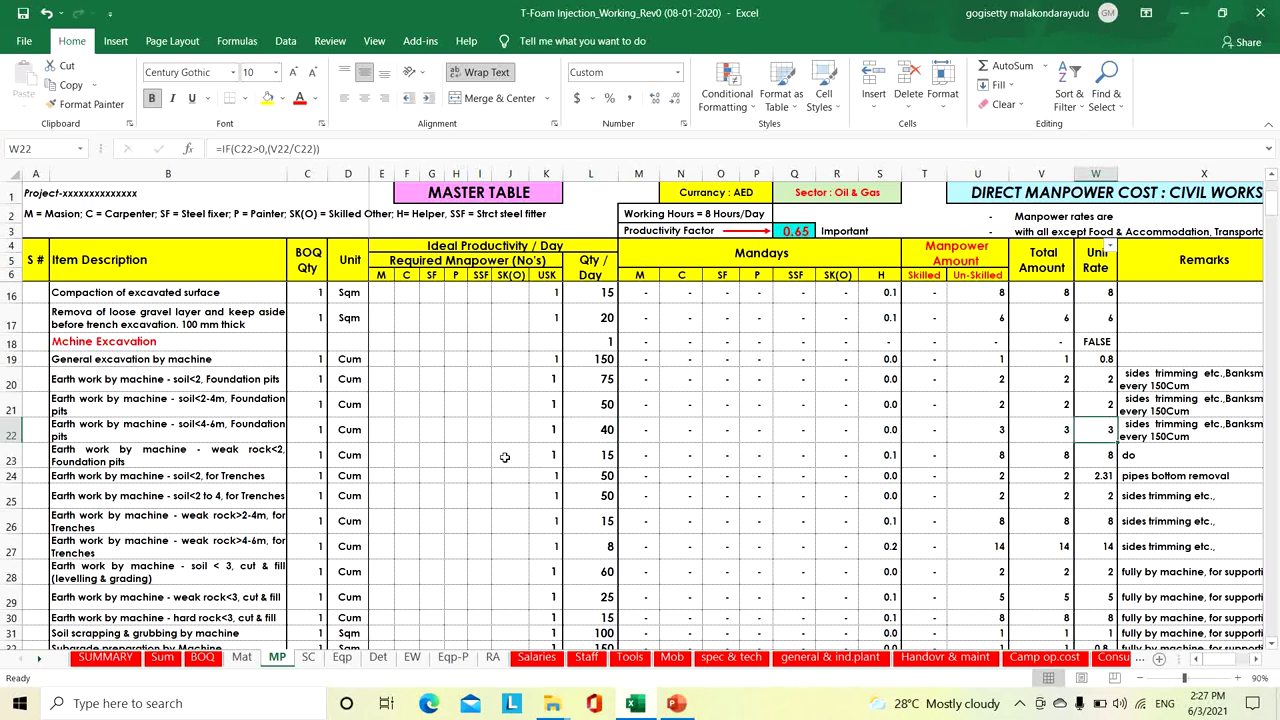
left_click(266, 455)
left_click(581, 460)
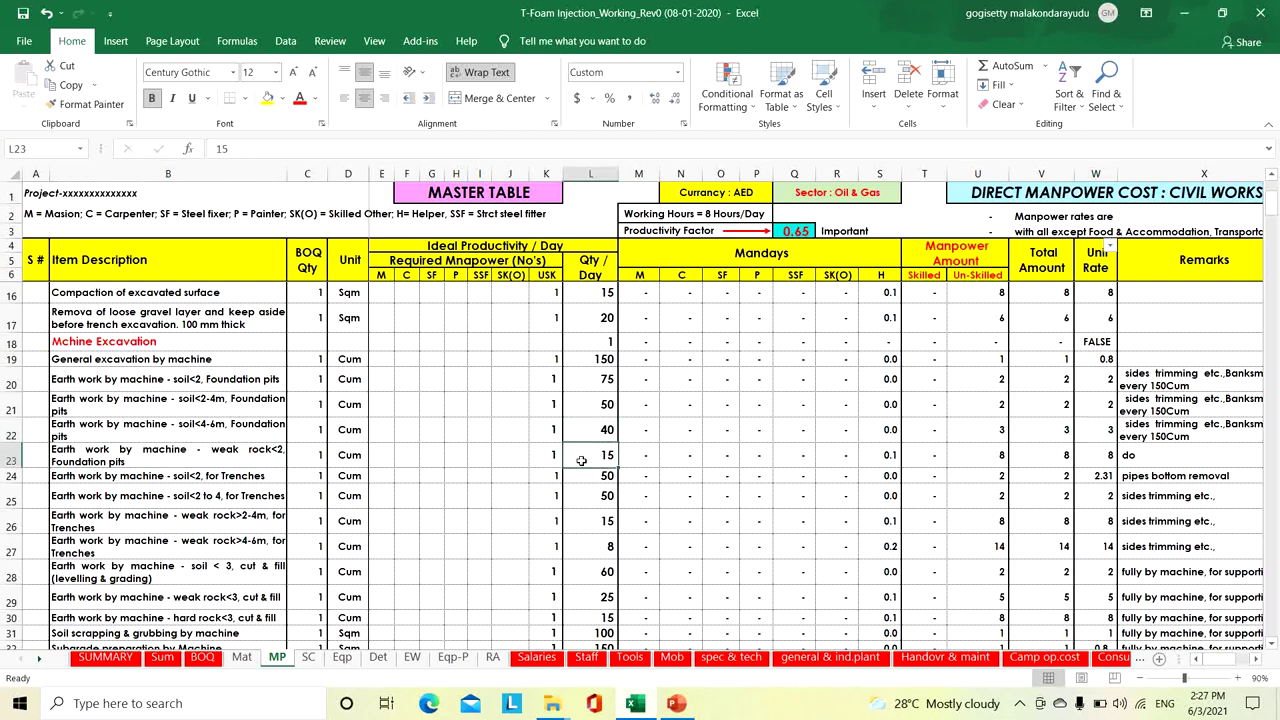
left_click(546, 456)
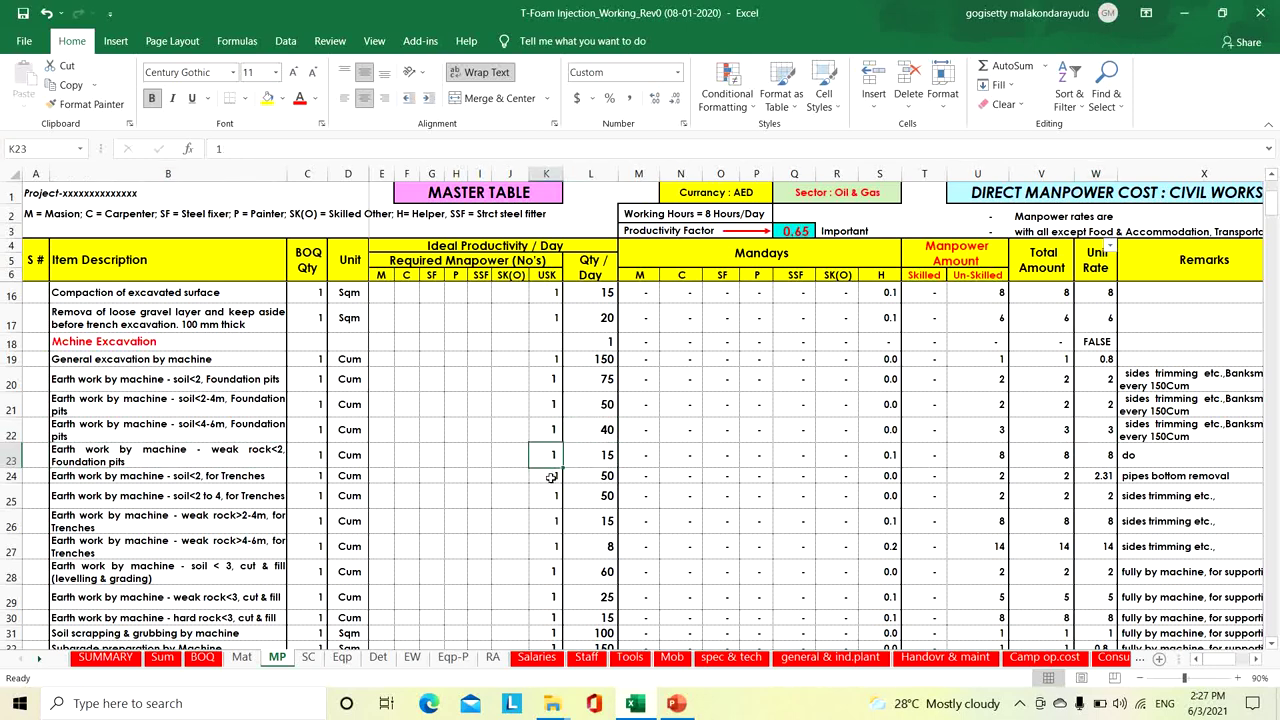
Check the quantity per day and unskilled manpower of machine earthwork for trenches in soil<2 and soil<2 to 4
left_click(603, 478)
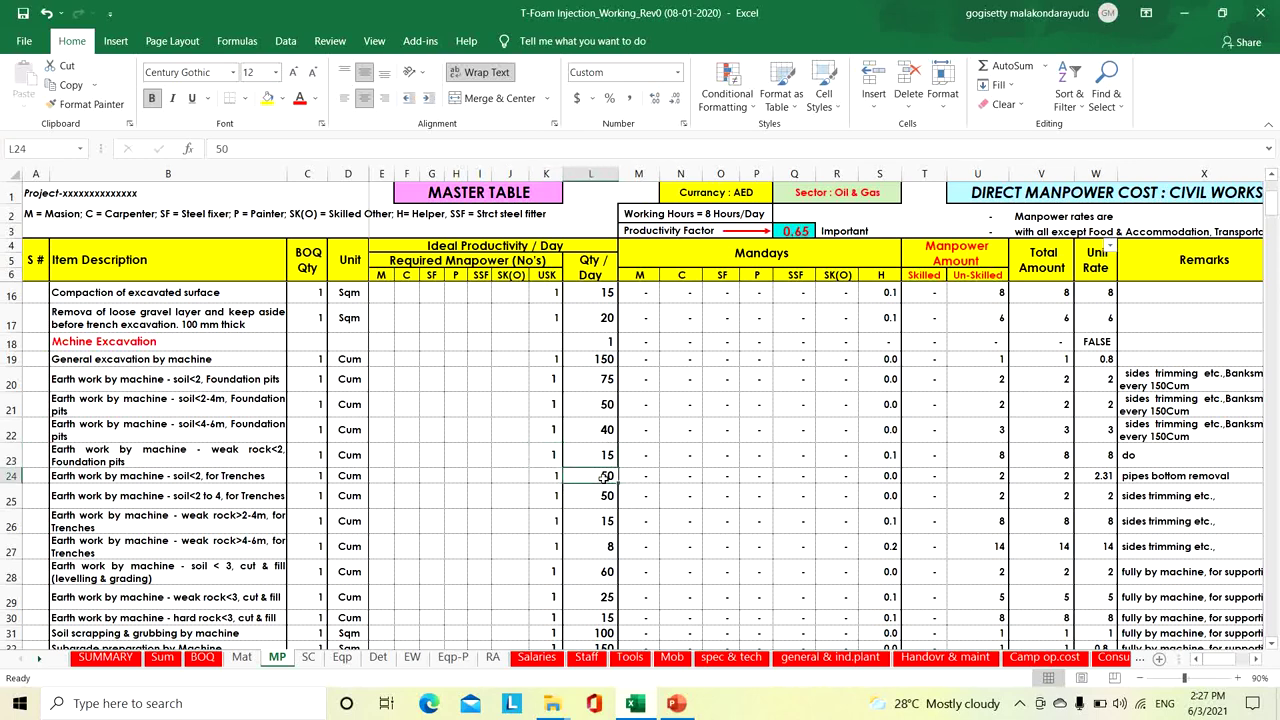
left_click(545, 475)
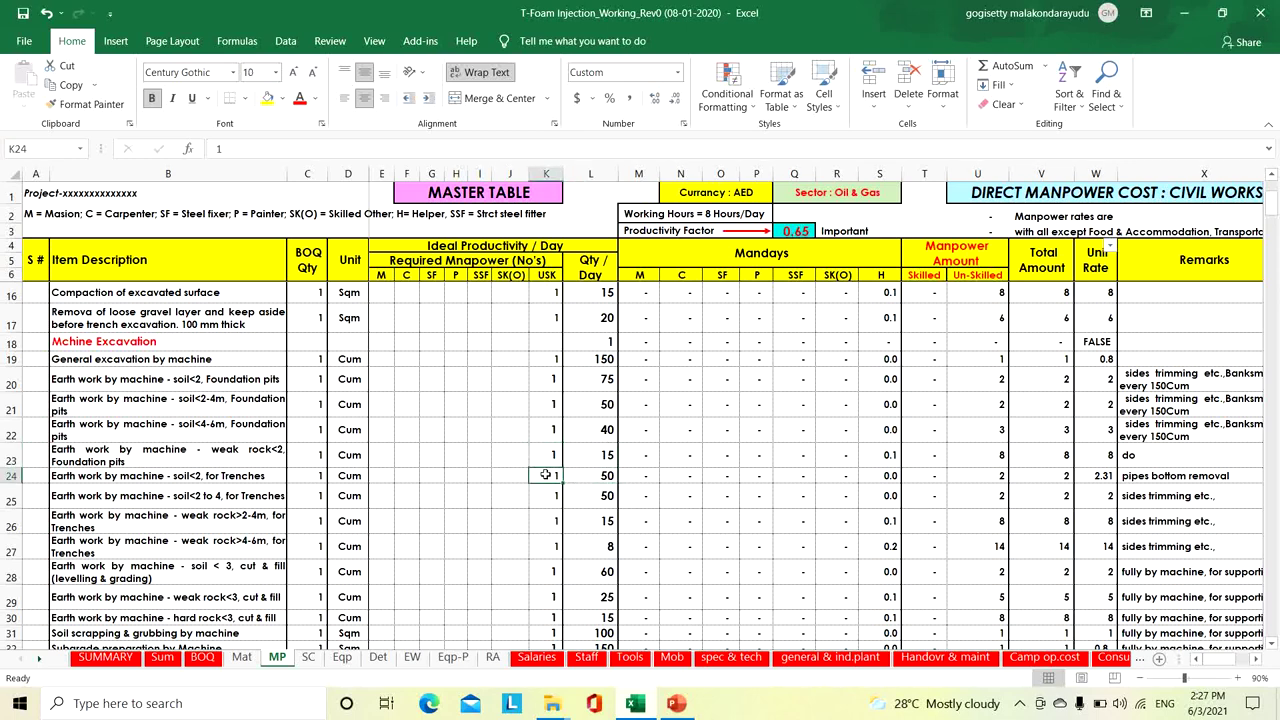
left_click(596, 498)
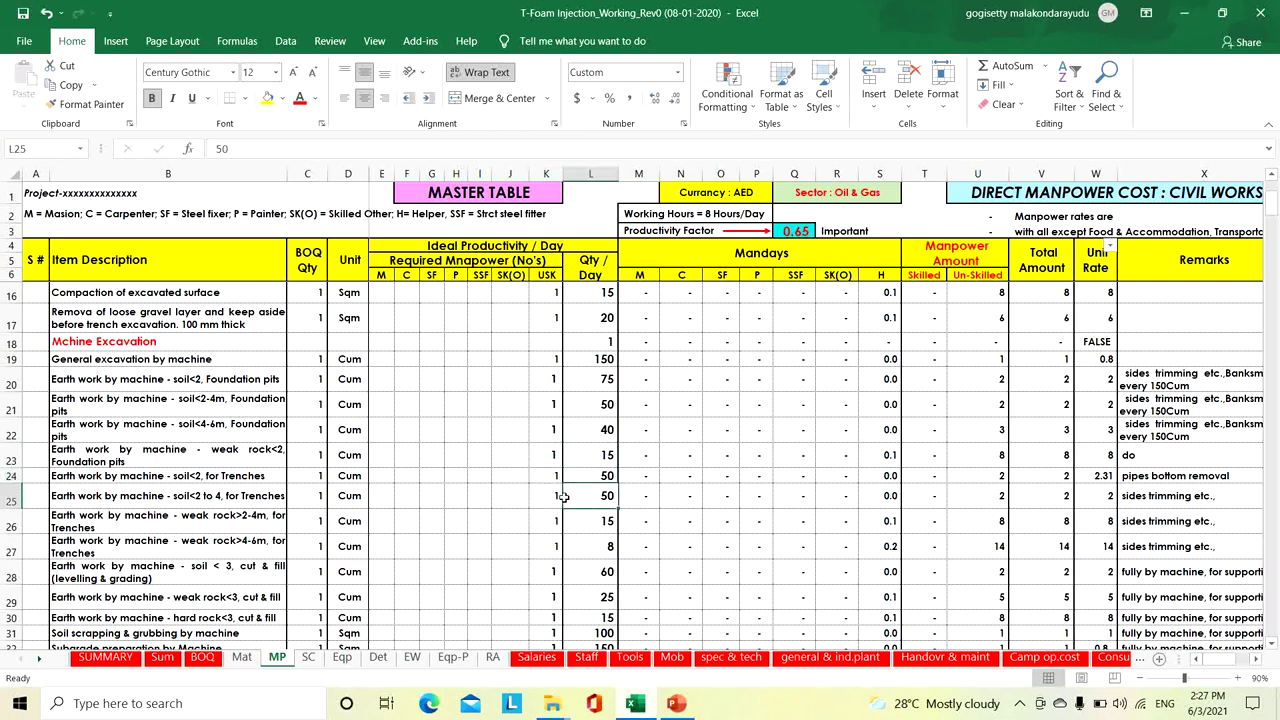
left_click(551, 497)
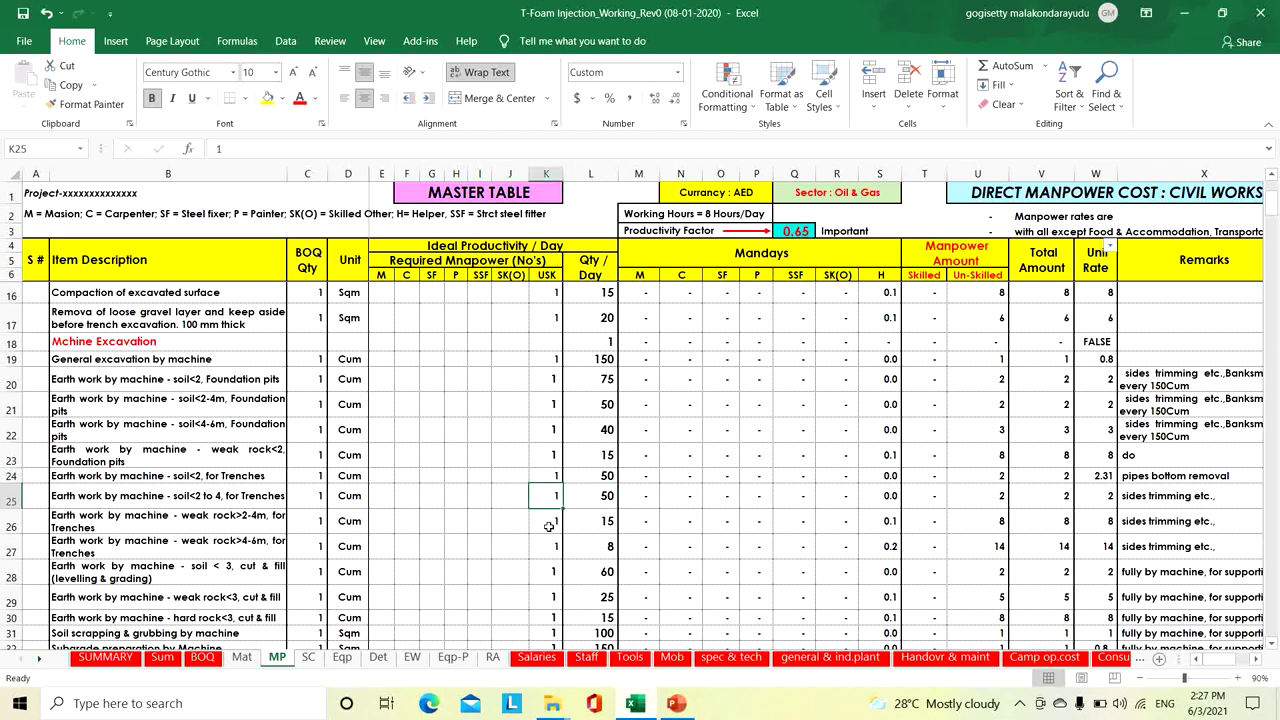
Check the manpower for weak rock>2-4m trenches, and the productivity of the weak rock>4-6m trench item
left_click(546, 527)
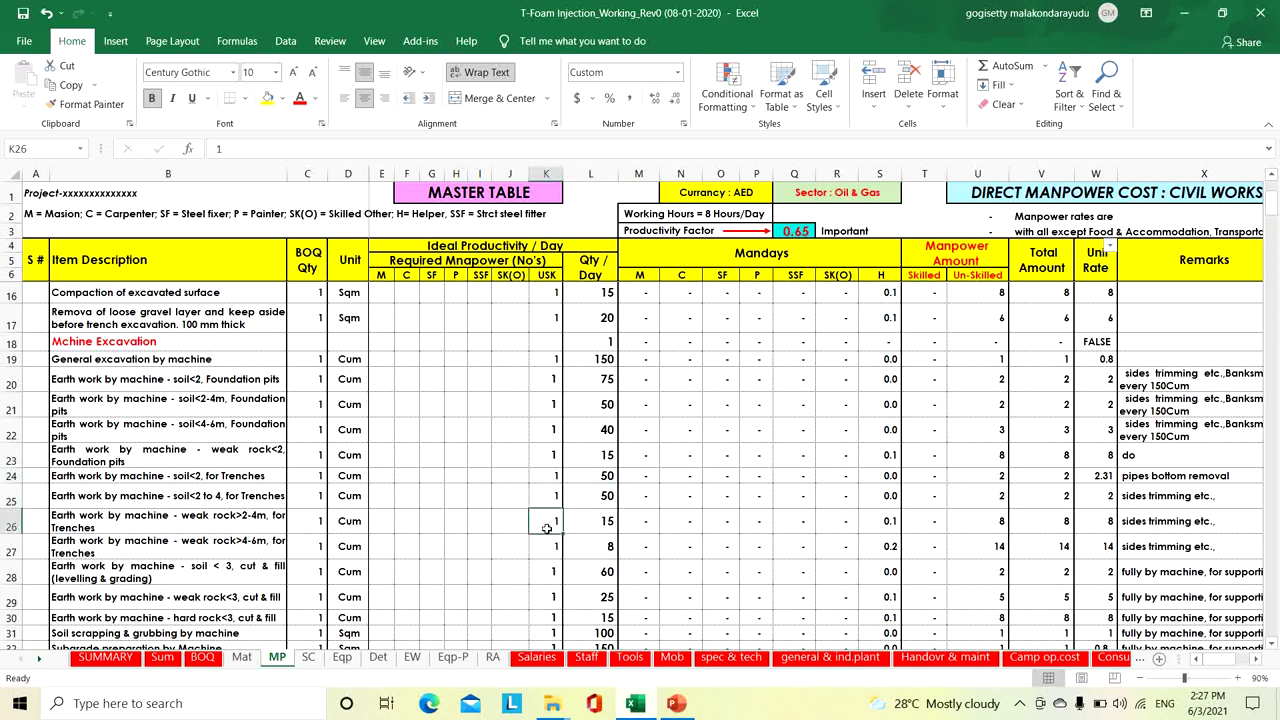
left_click(596, 551)
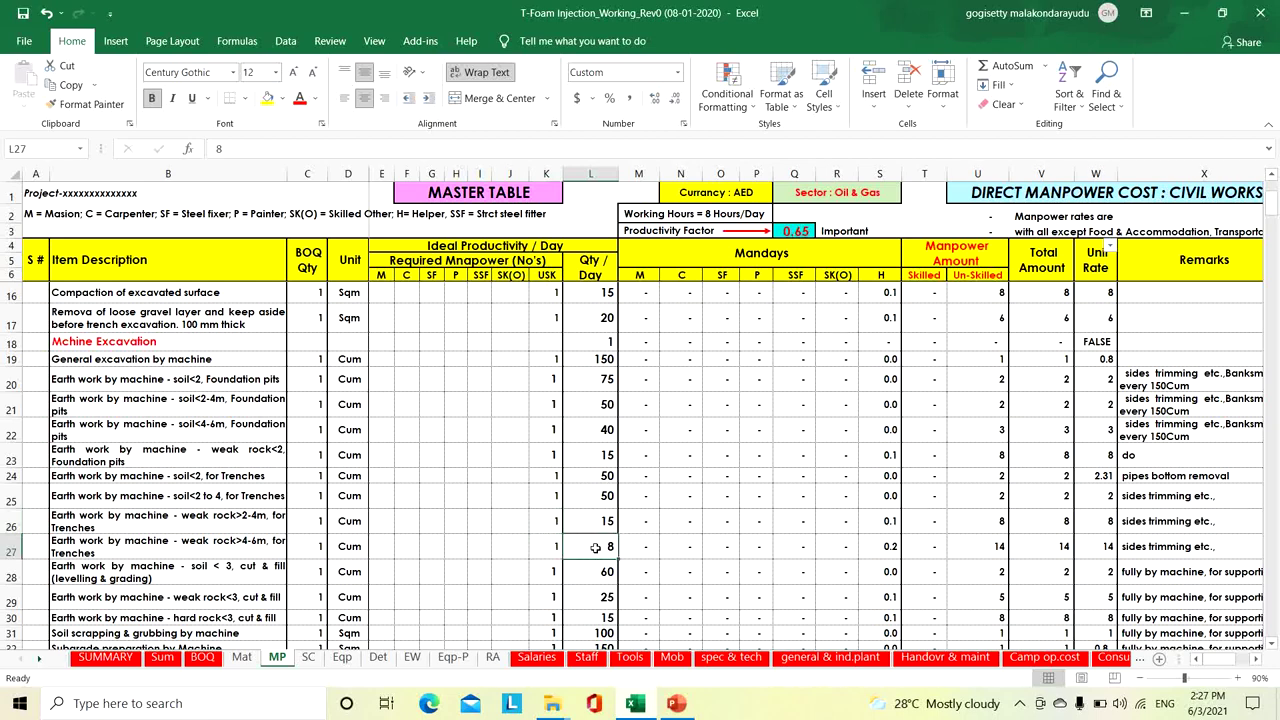
left_click(547, 550)
Check the productivity of the machine cut and fill item in soil<3 and find the weak rock<3 item
scroll(572, 538, "down", 2)
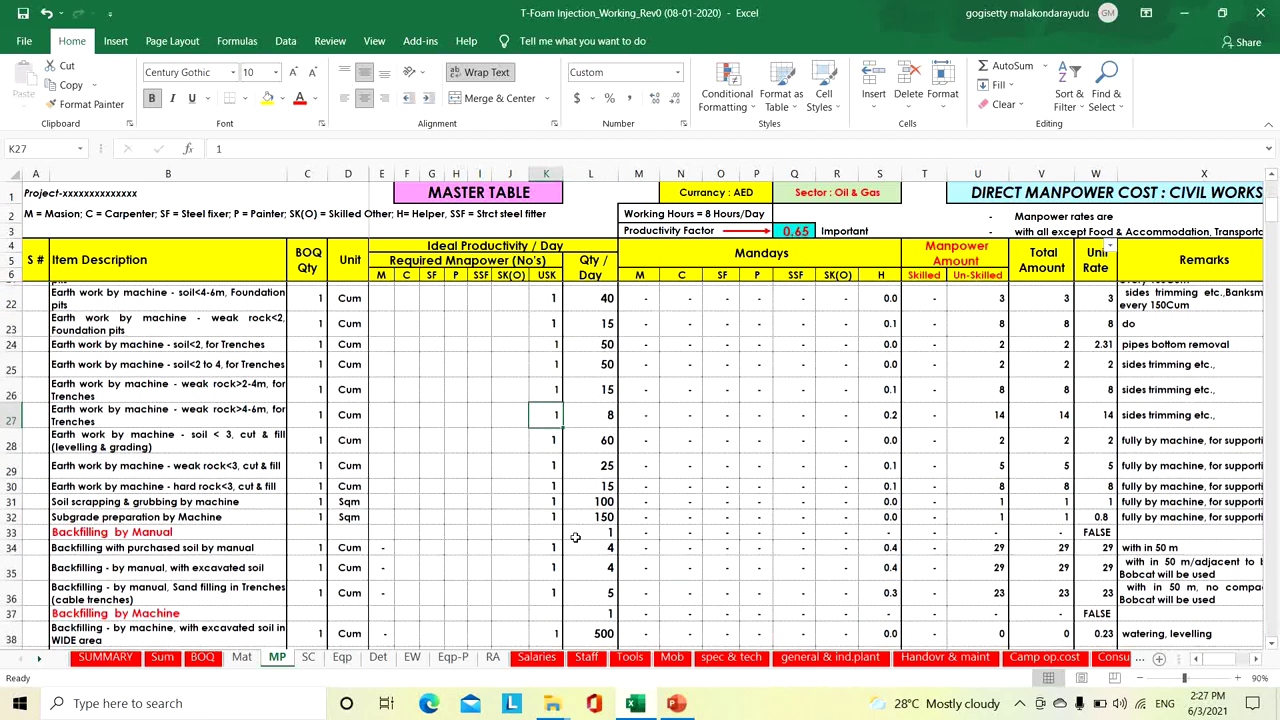
left_click(588, 440)
left_click(555, 438)
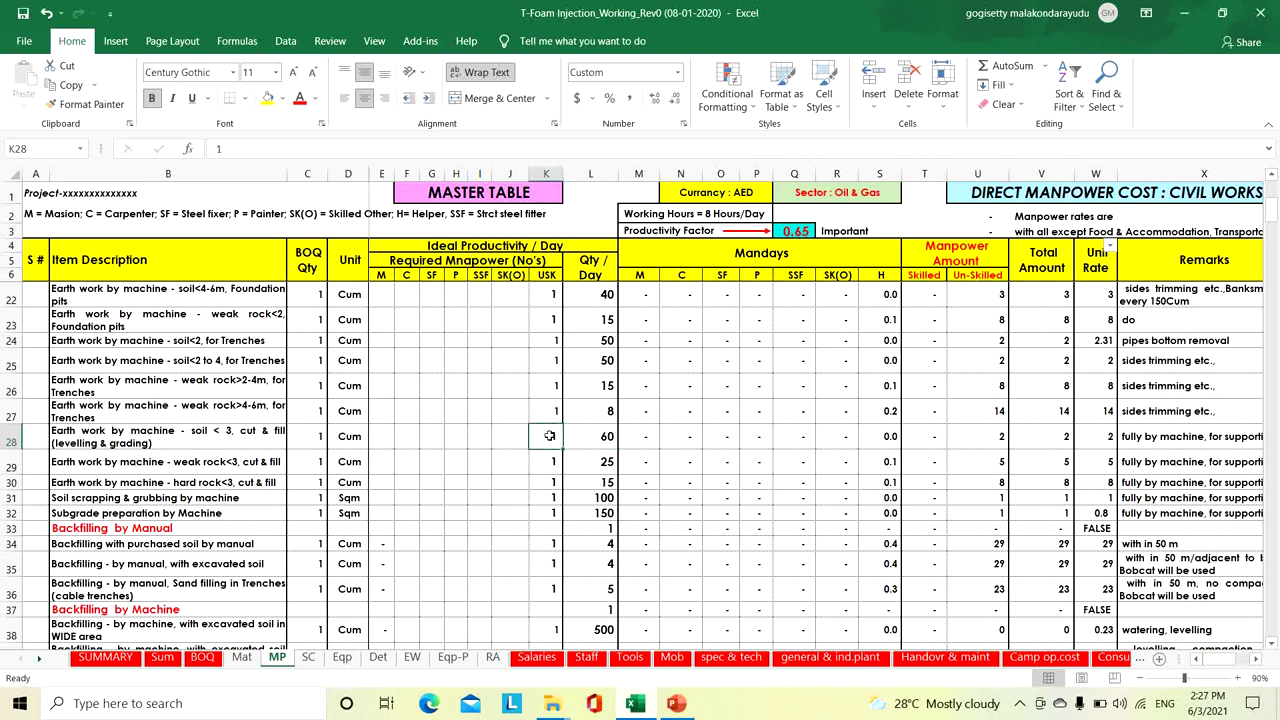
left_click(314, 464)
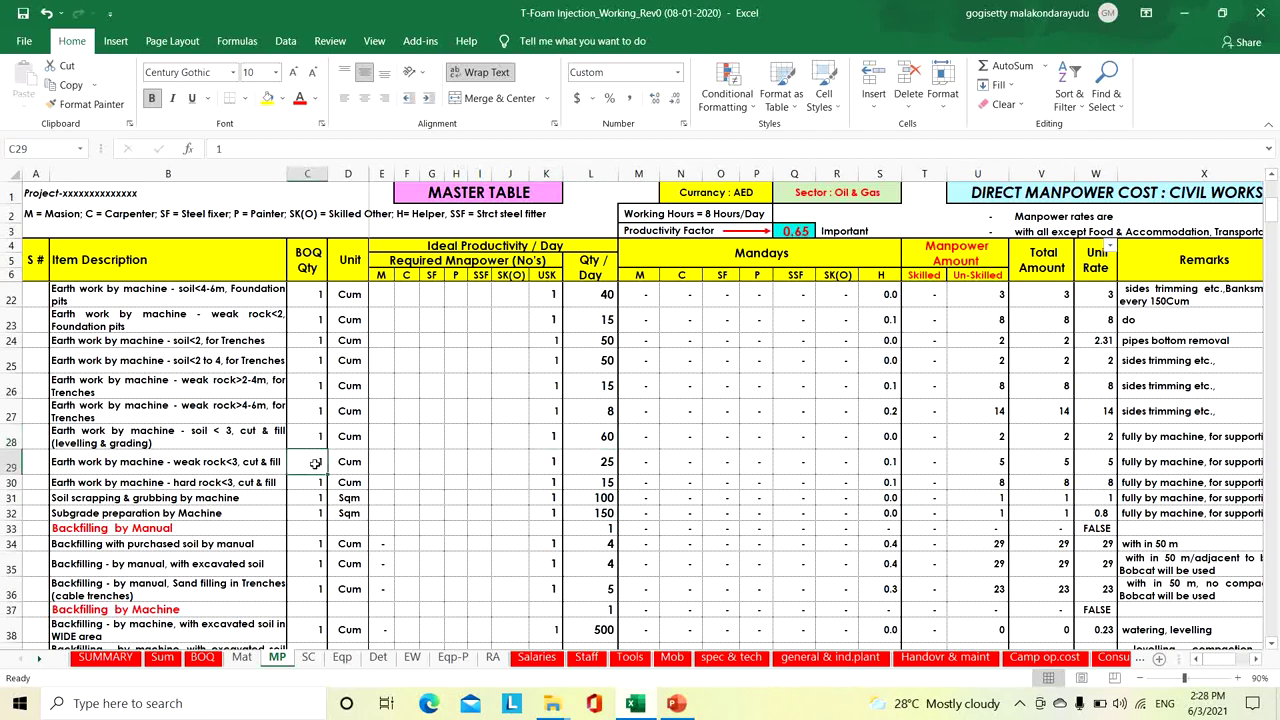
Check the productivity and unit rate of manual backfilling with purchased soil, and the productivity of sand filling in cable trenches
left_click(232, 530)
scroll(549, 462, "down", 2)
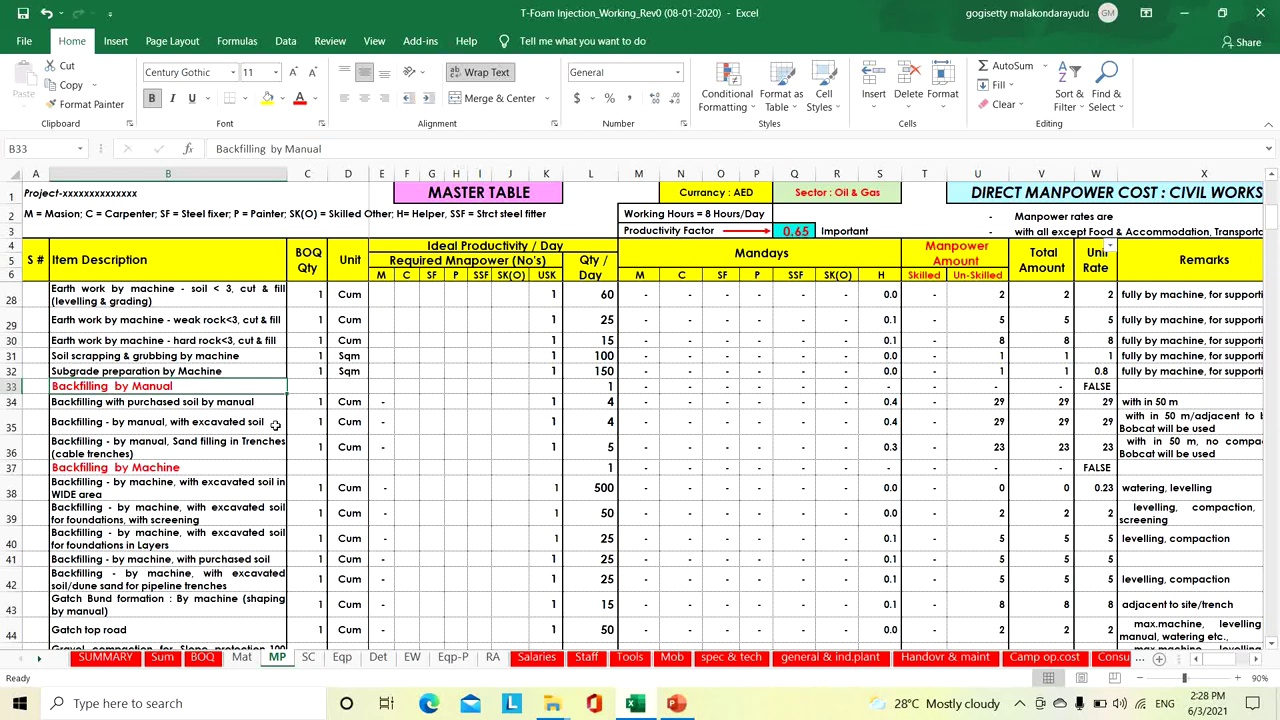
left_click(580, 403)
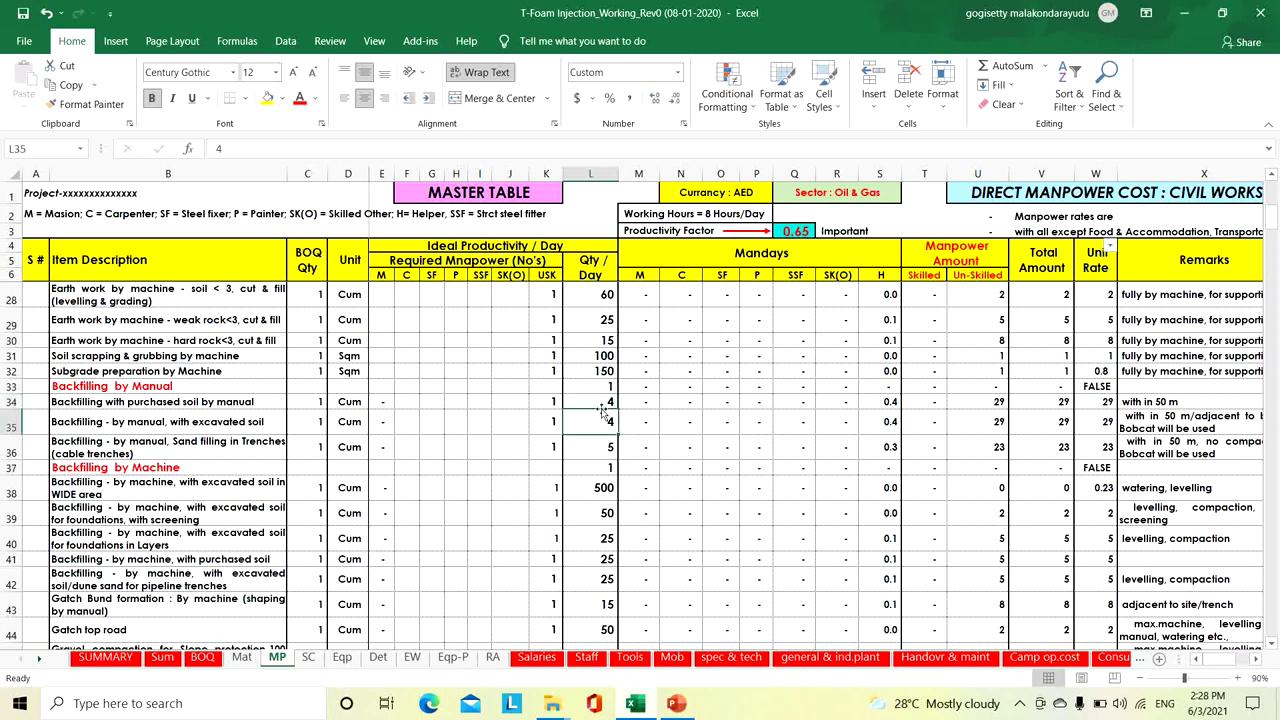
key("Left")
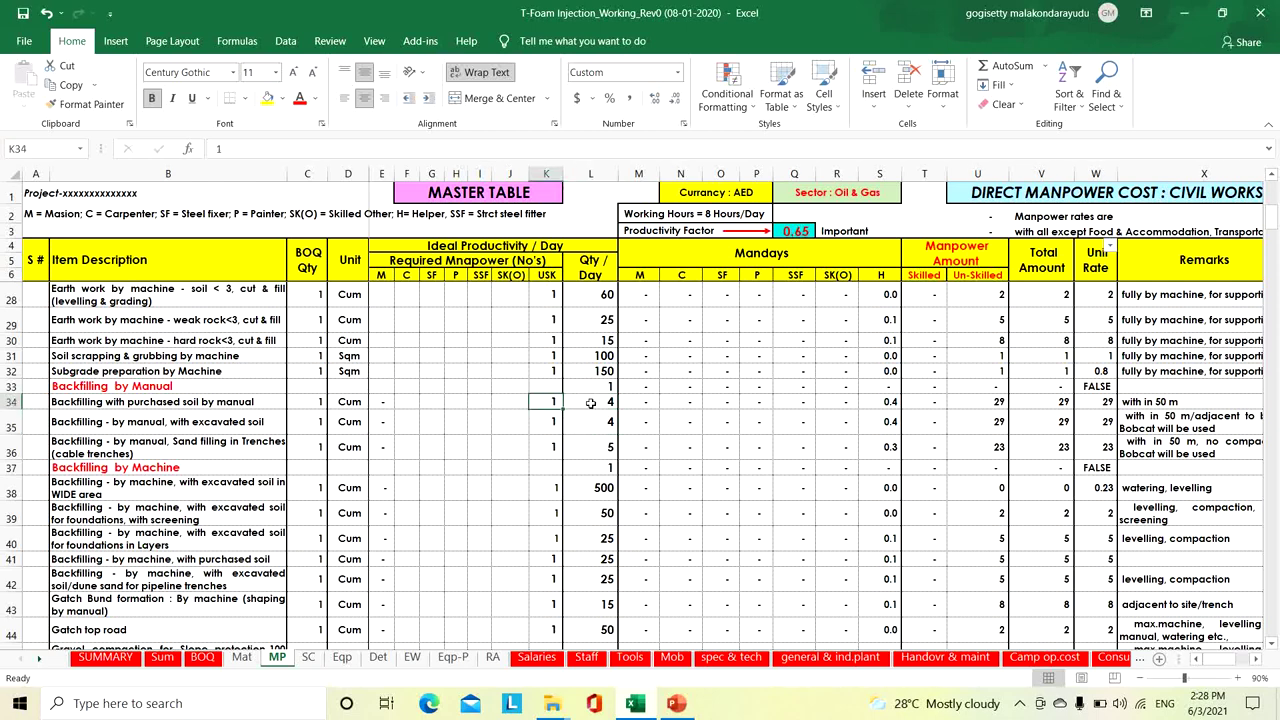
left_click(1098, 404)
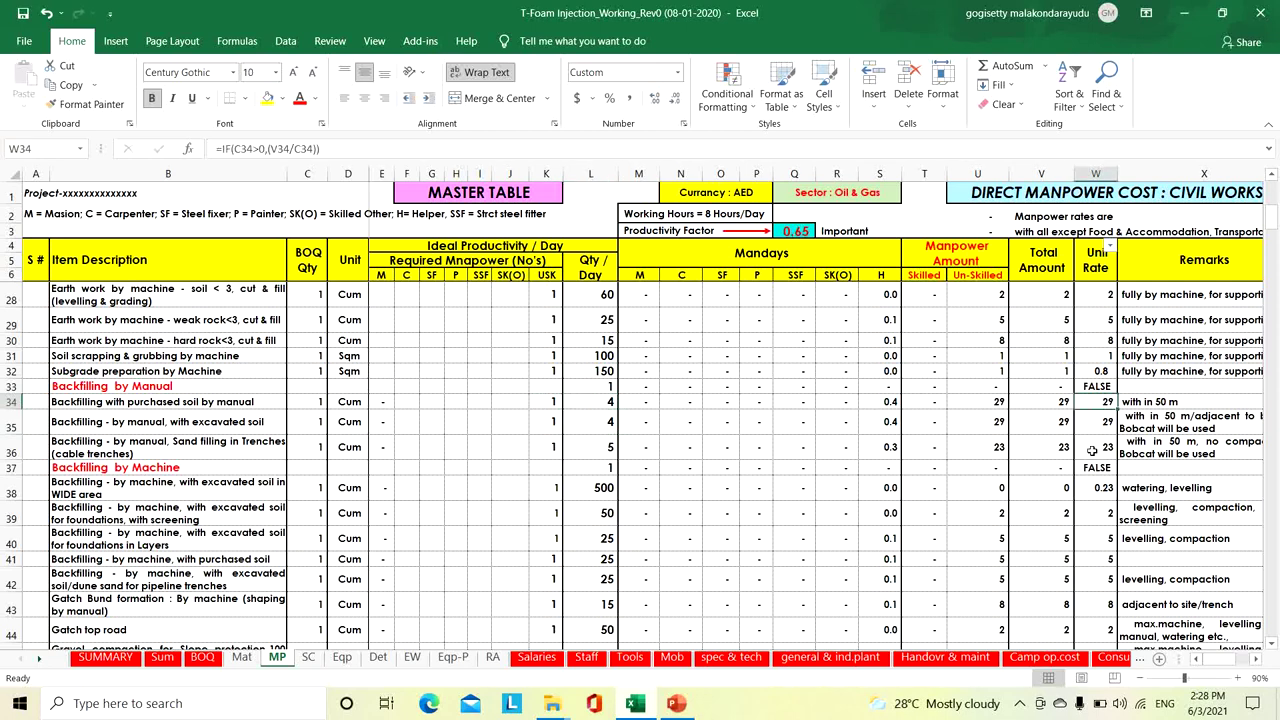
left_click(604, 447)
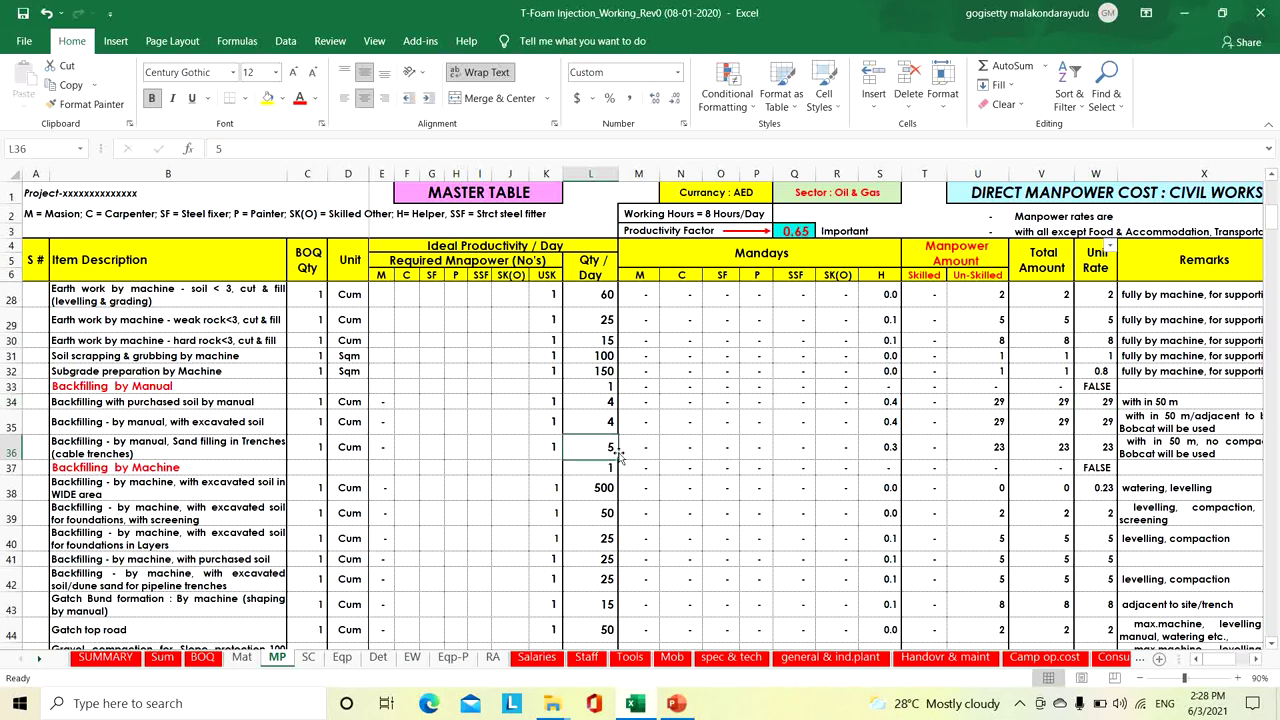
left_click(550, 455)
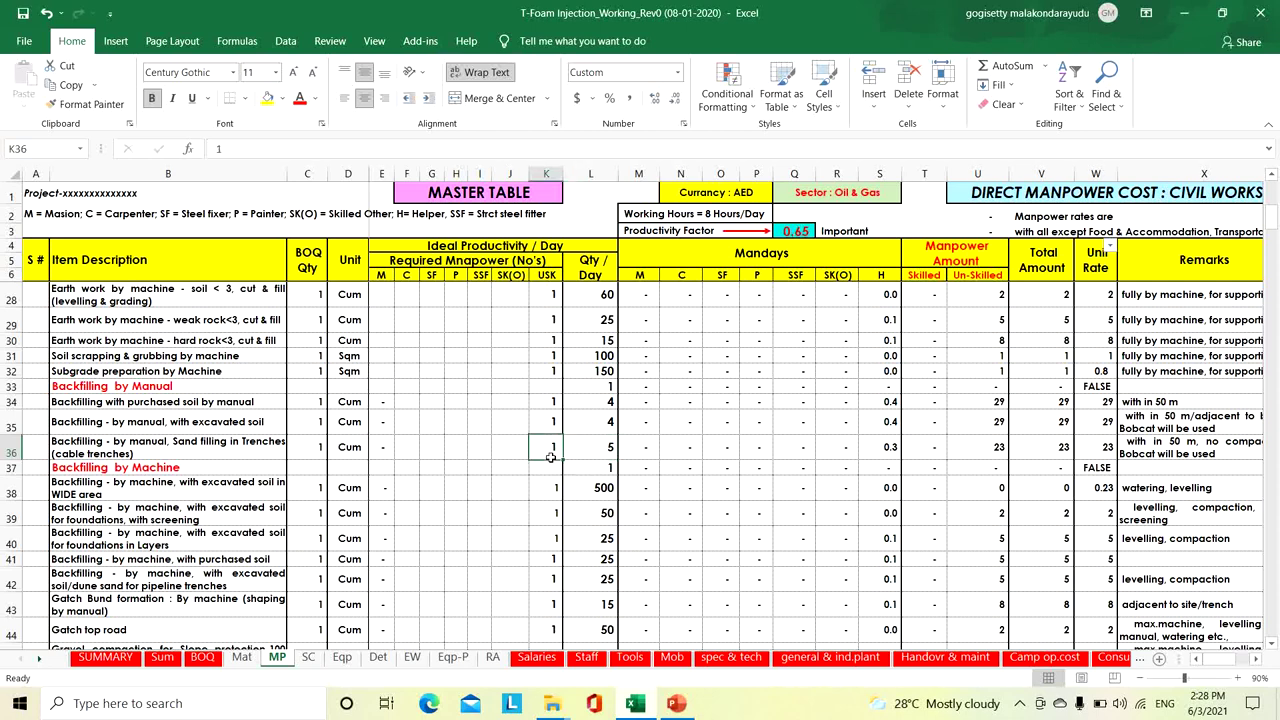
Check the quantity per day and unskilled manpower of machine backfilling in wide areas and for foundations with screening
left_click(212, 480)
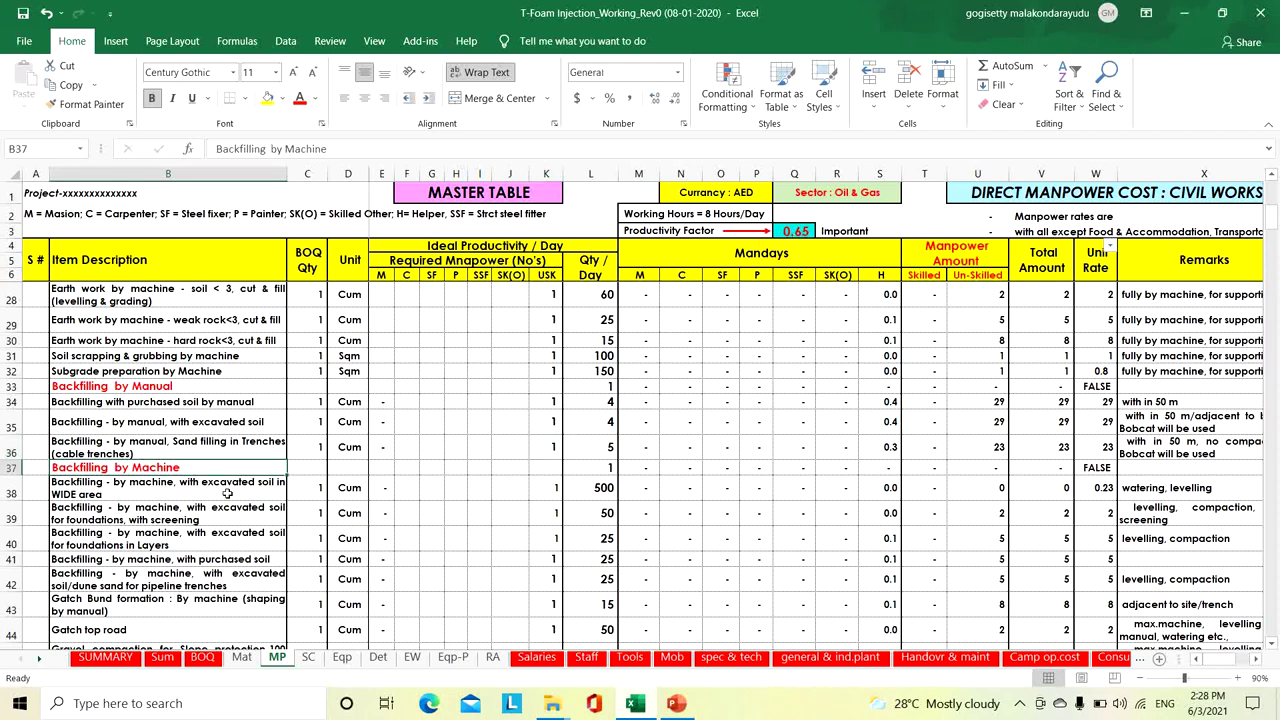
scroll(250, 500, "down", 1)
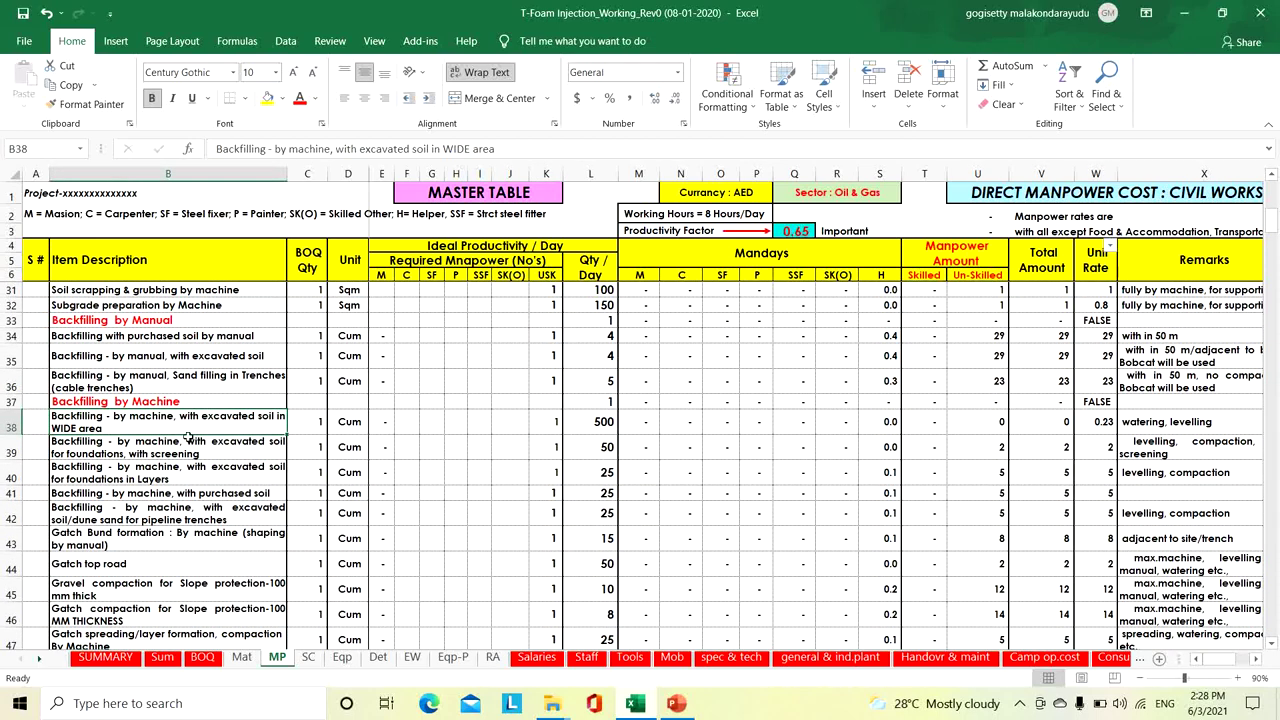
left_click(599, 424)
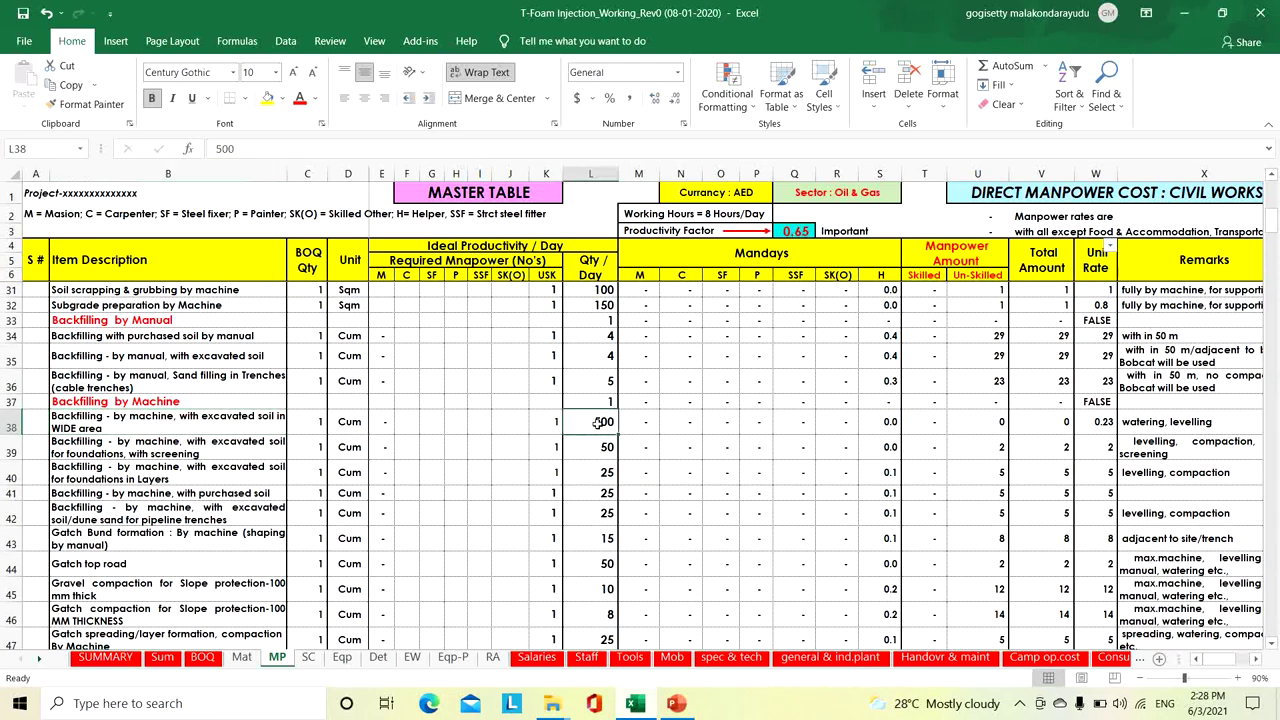
left_click(546, 428)
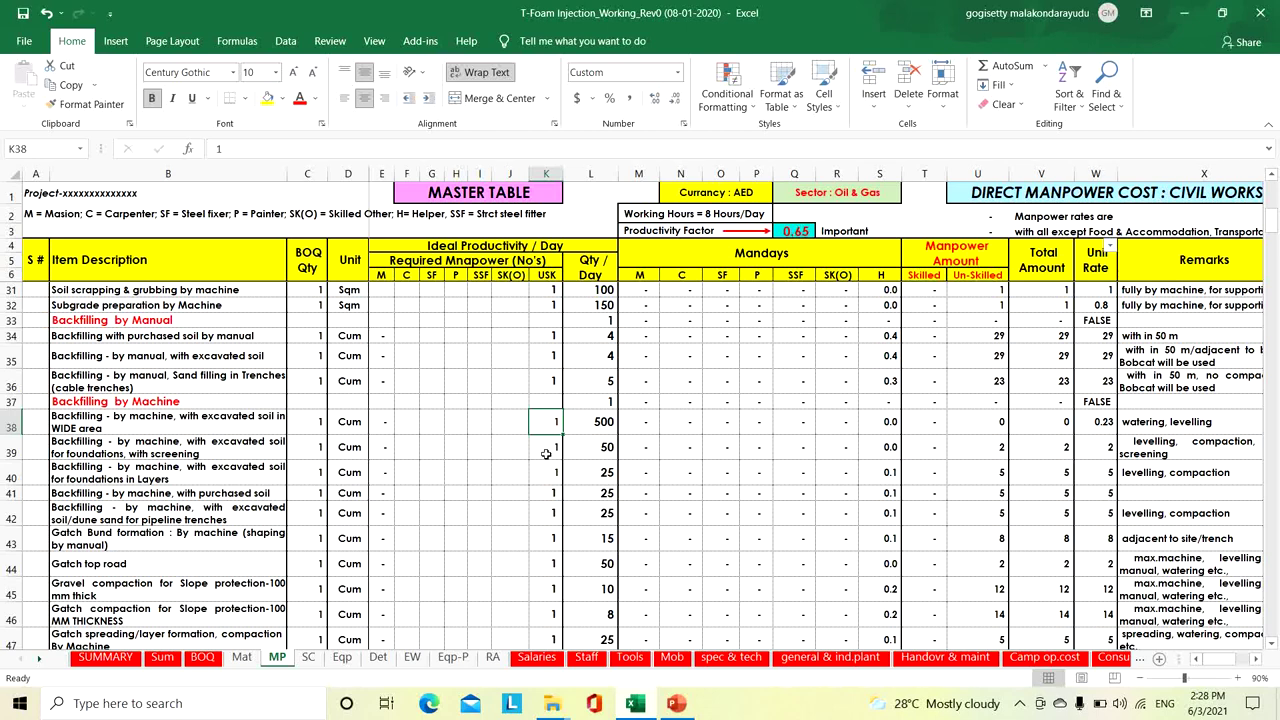
left_click(615, 456)
left_click(549, 454)
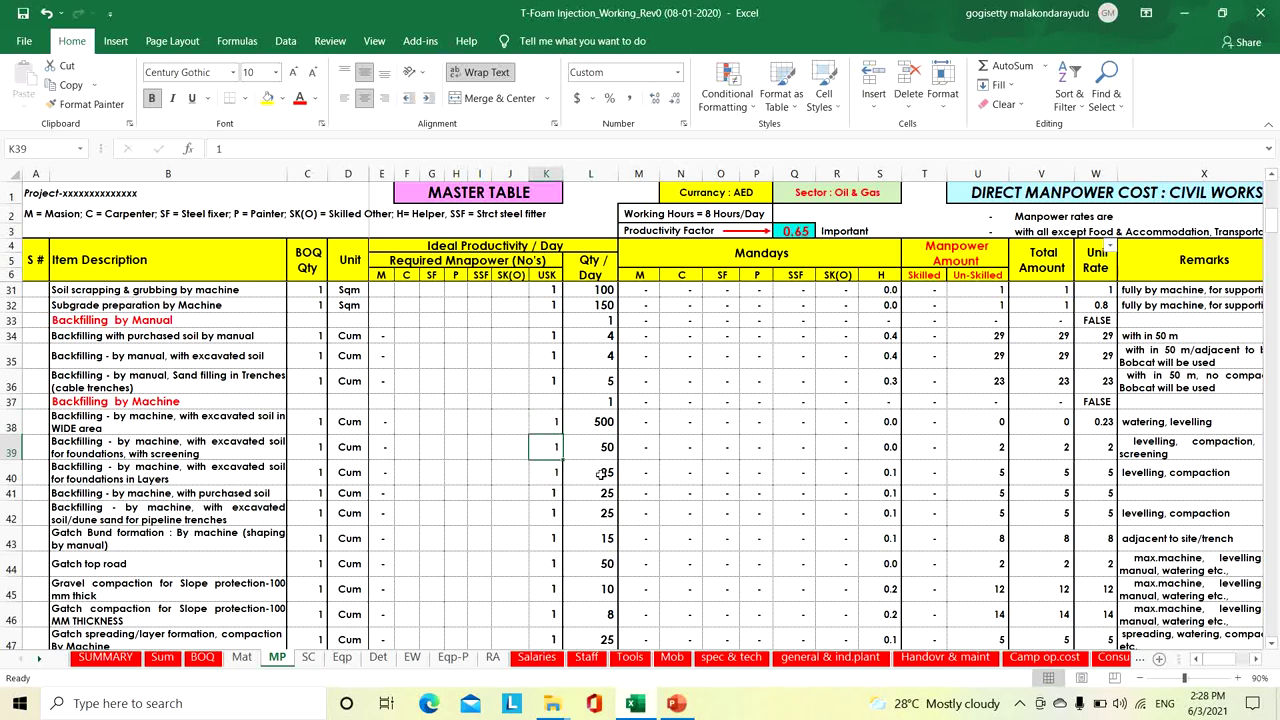
Check the productivity of machine backfilling for foundations in layers and with purchased soil
left_click(601, 474)
left_click(594, 493)
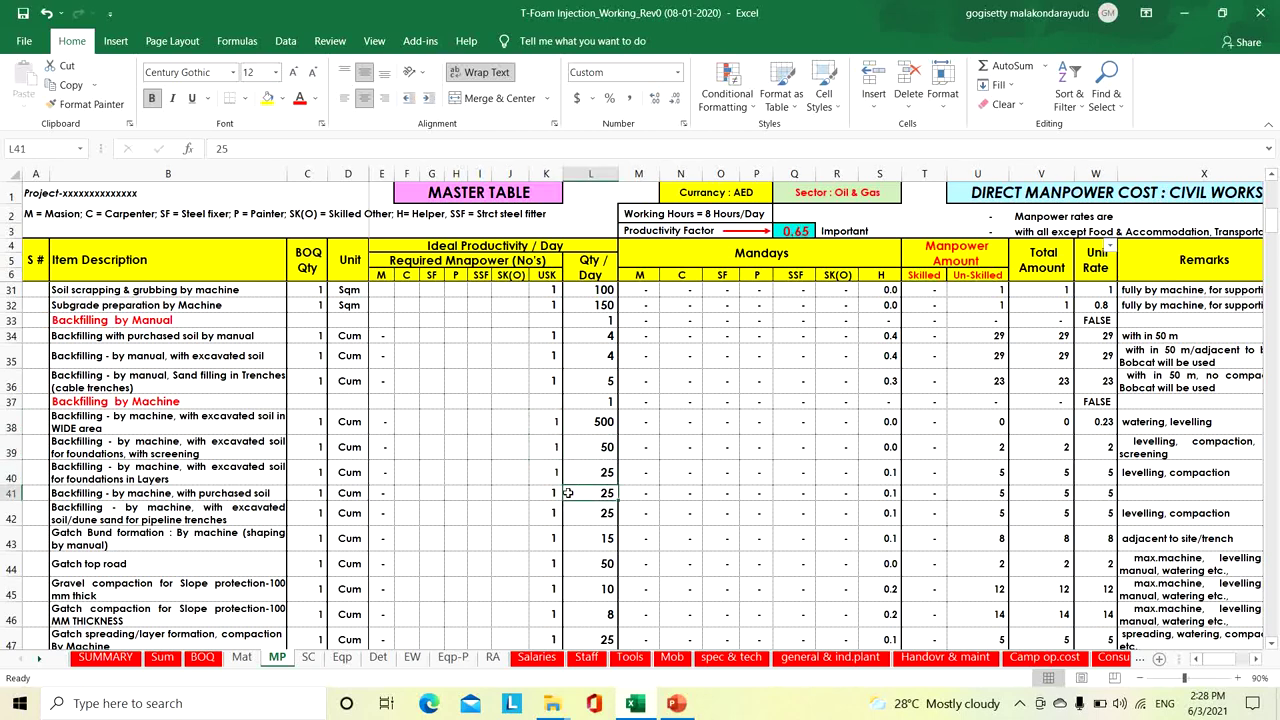
left_click(552, 497)
Review the gatch bund formation item and check the unskilled manpower of the gatch top road item
left_click(260, 531)
scroll(280, 580, "down", 2)
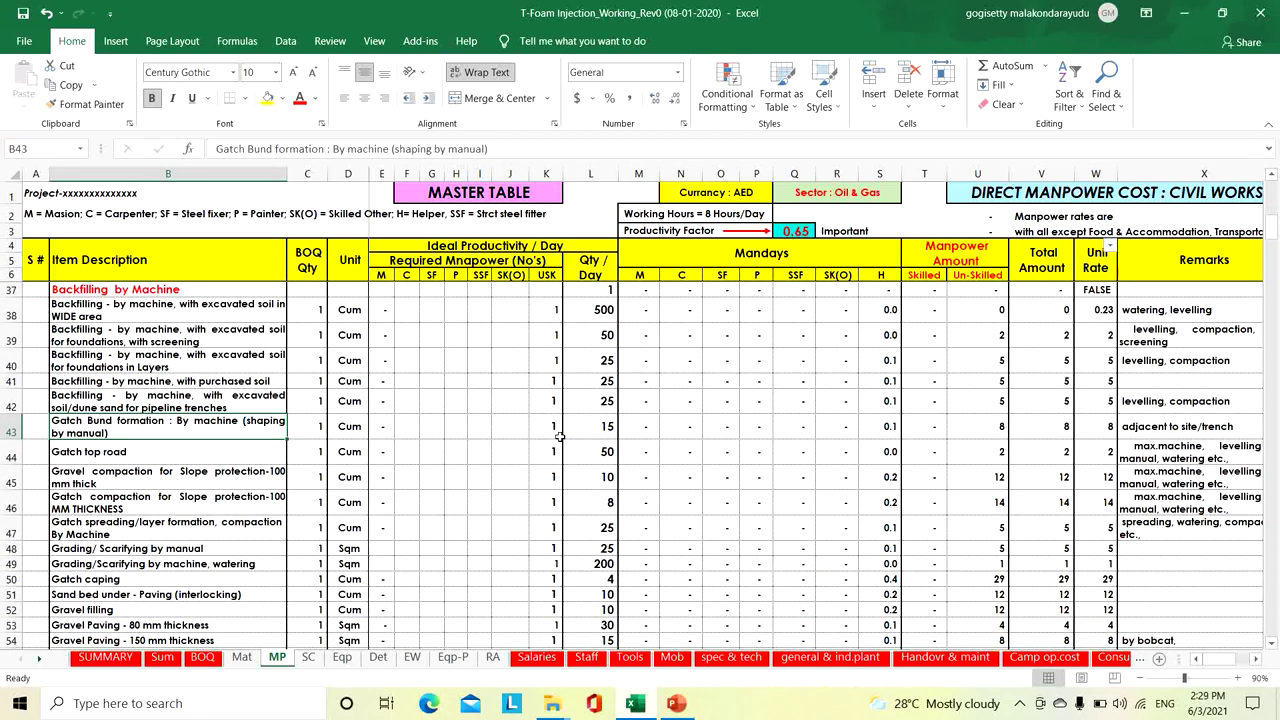
left_click(549, 453)
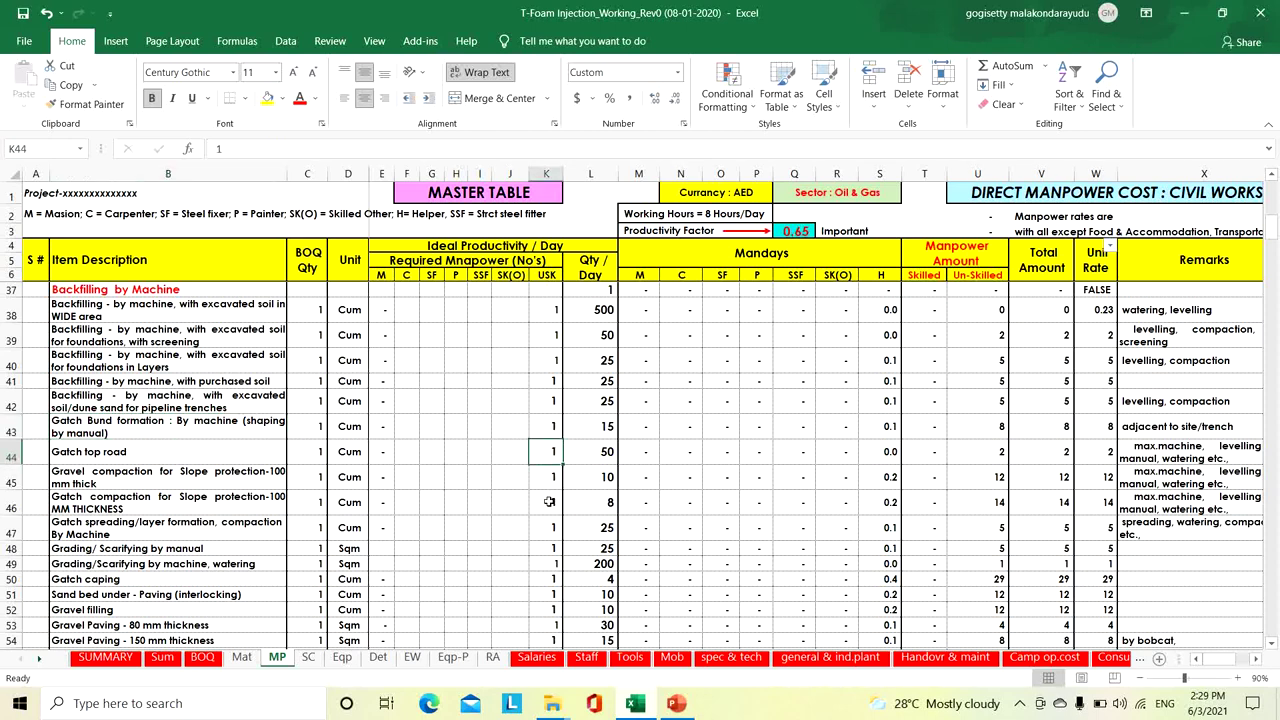
Compare the quantities per day of gravel compaction and gatch compaction for 100 mm slope protection
left_click(597, 484)
left_click(597, 516)
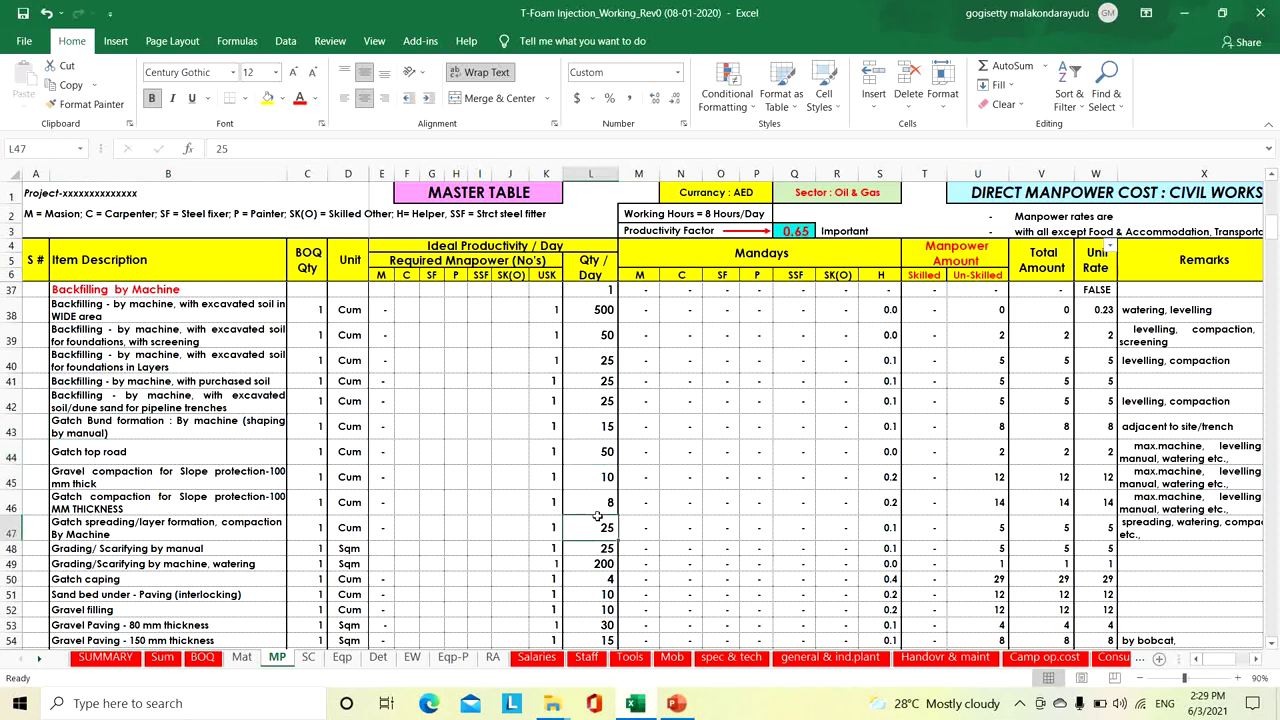
left_click(268, 486)
left_click(268, 505)
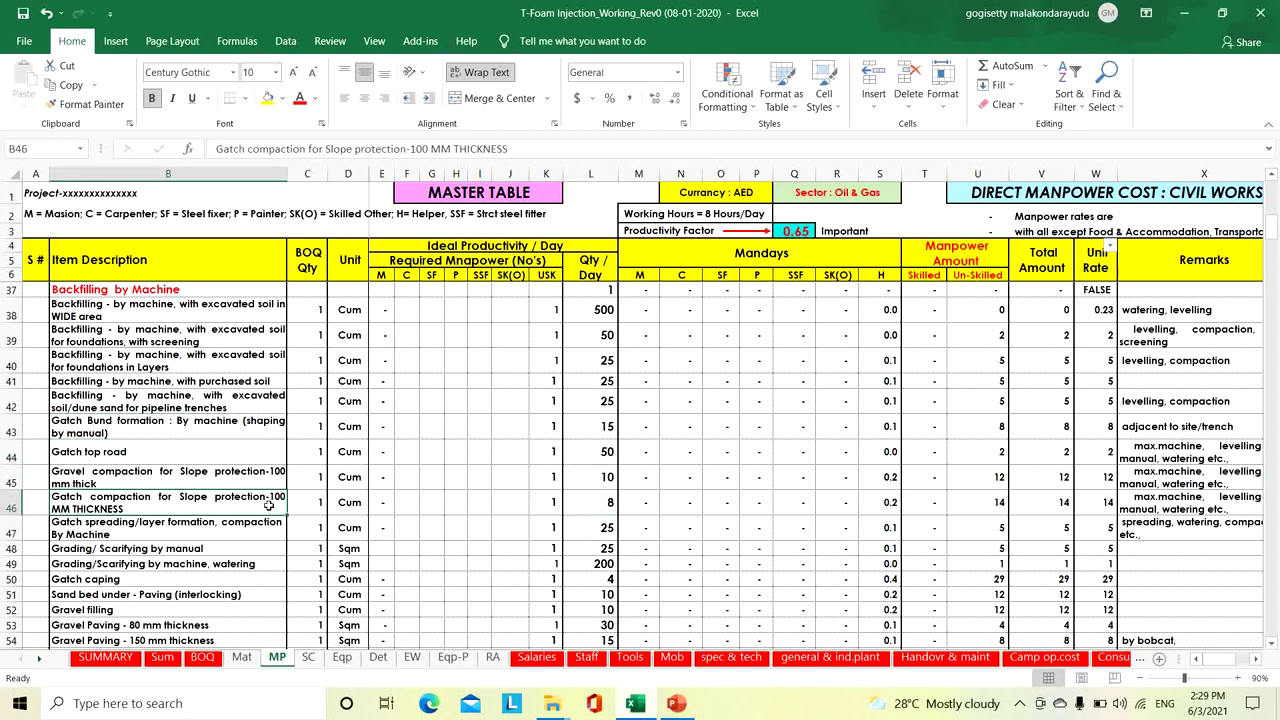
left_click(272, 480)
left_click(594, 482)
left_click(594, 506)
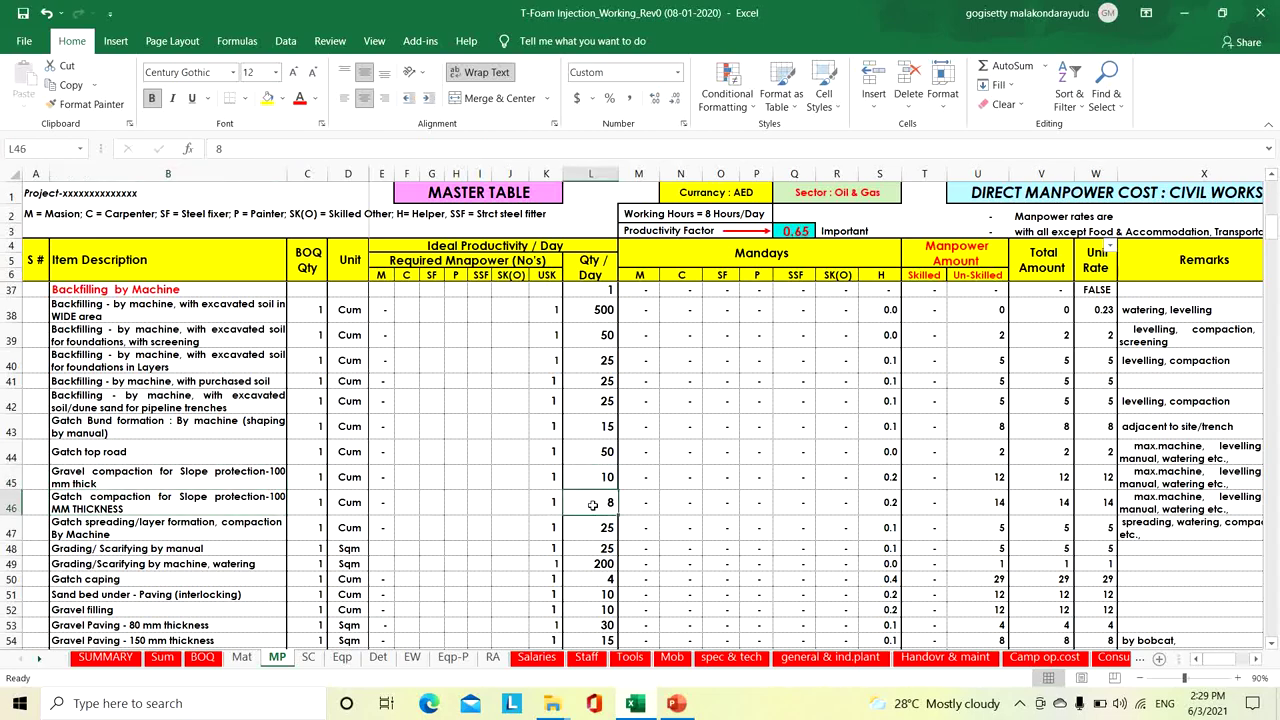
left_click(603, 477)
left_click(598, 505)
Look over the remaining earthwork items down to the concrete works and return to the start of the earthworks section
scroll(605, 515, "down", 3)
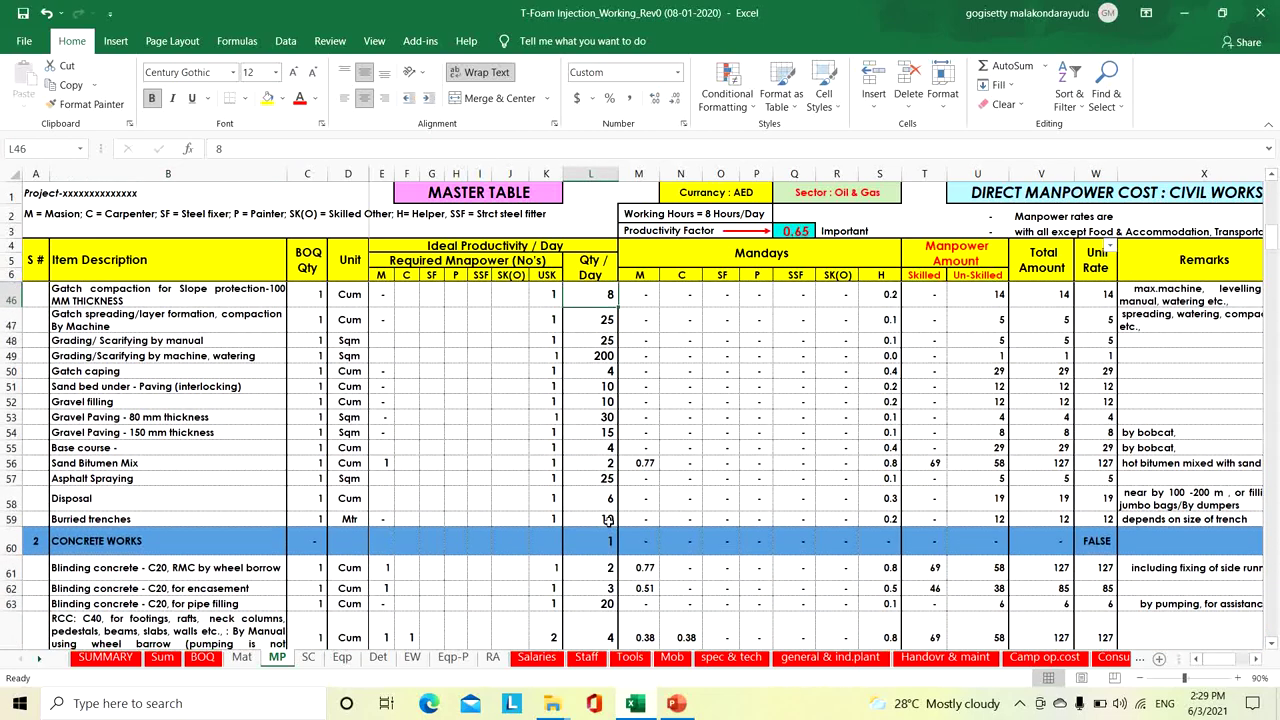
scroll(607, 516, "up", 13)
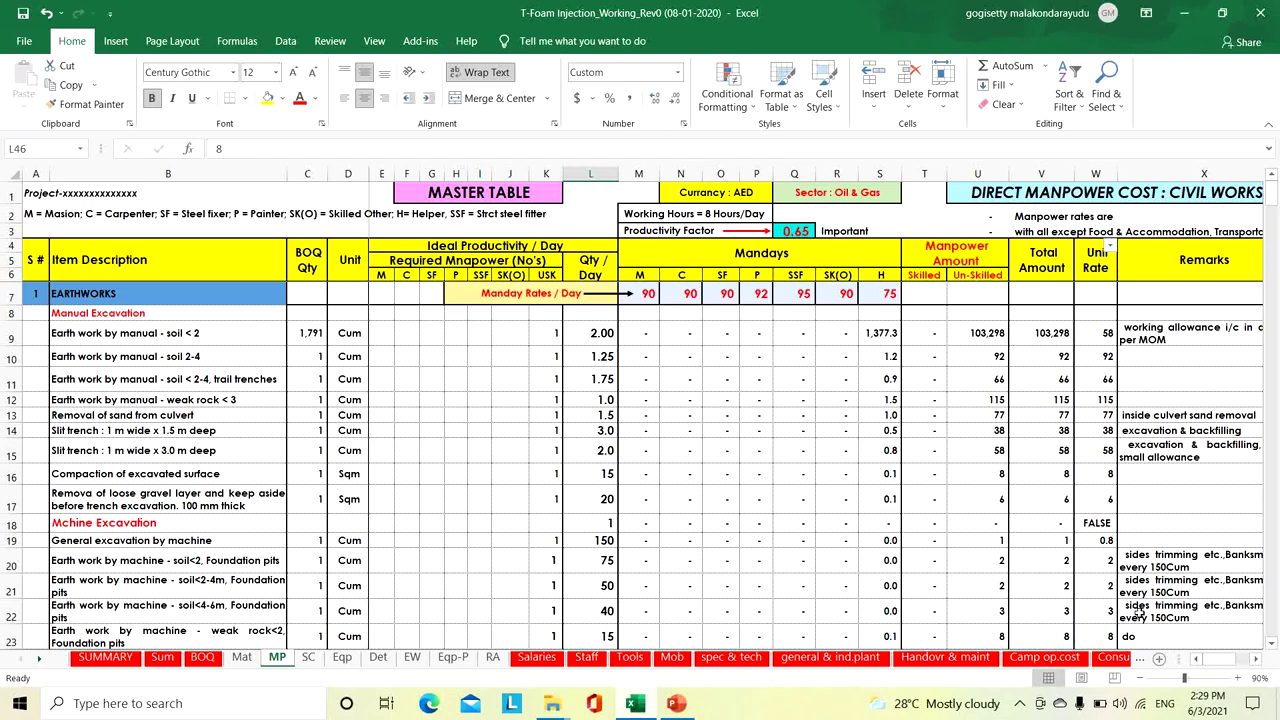
Look over the machine excavation, backfilling and gatch items down to the concrete works and return to the start of the earthworks
left_click(76, 638)
scroll(268, 567, "down", 4)
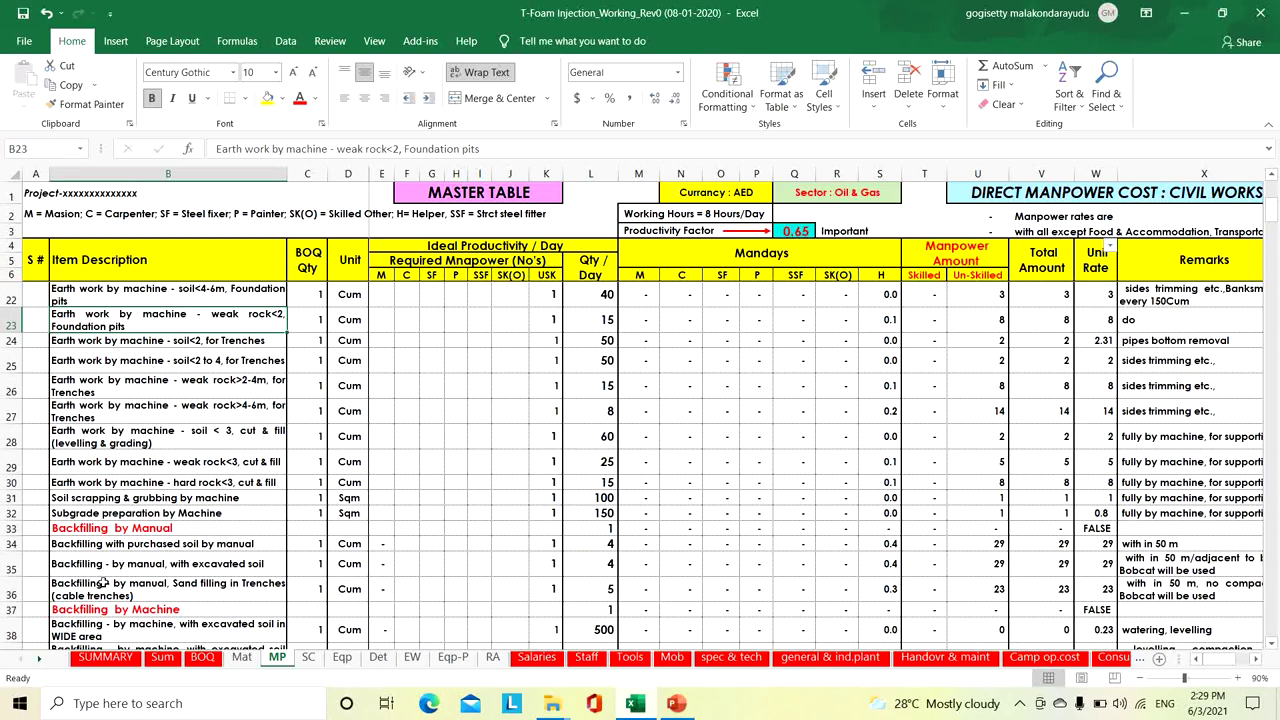
left_click(106, 612)
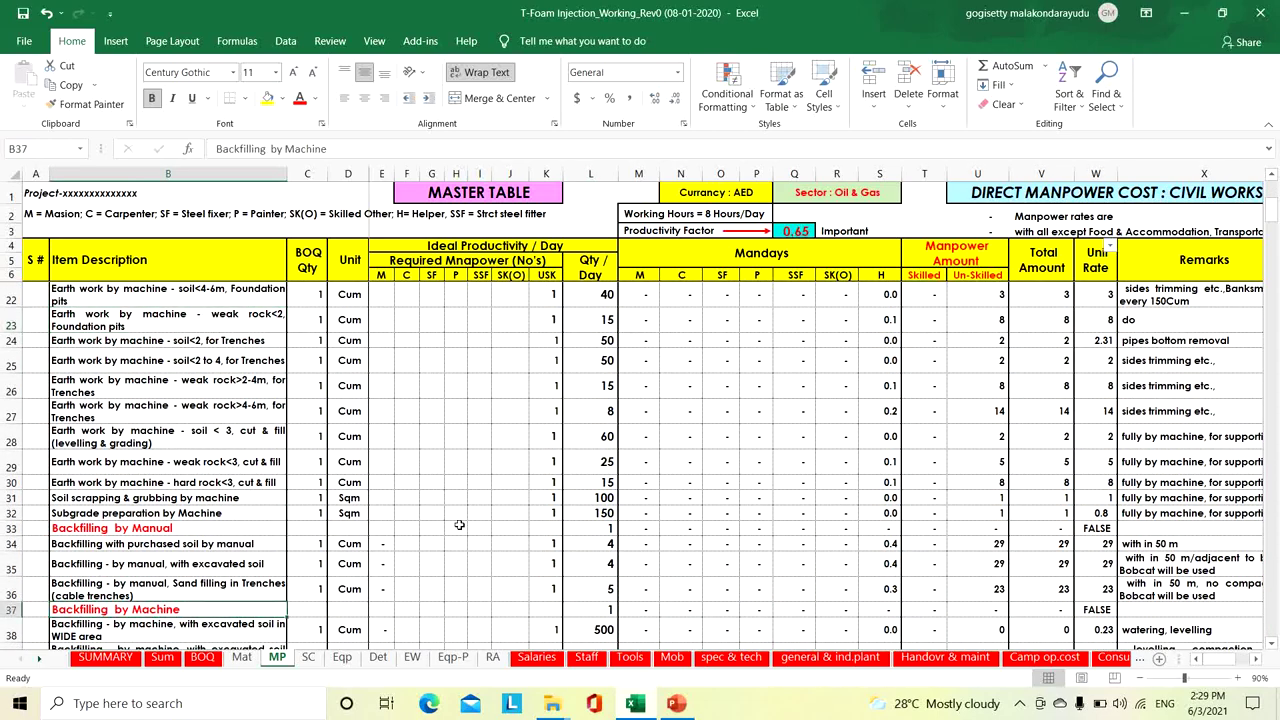
scroll(459, 524, "down", 5)
scroll(459, 524, "down", 1)
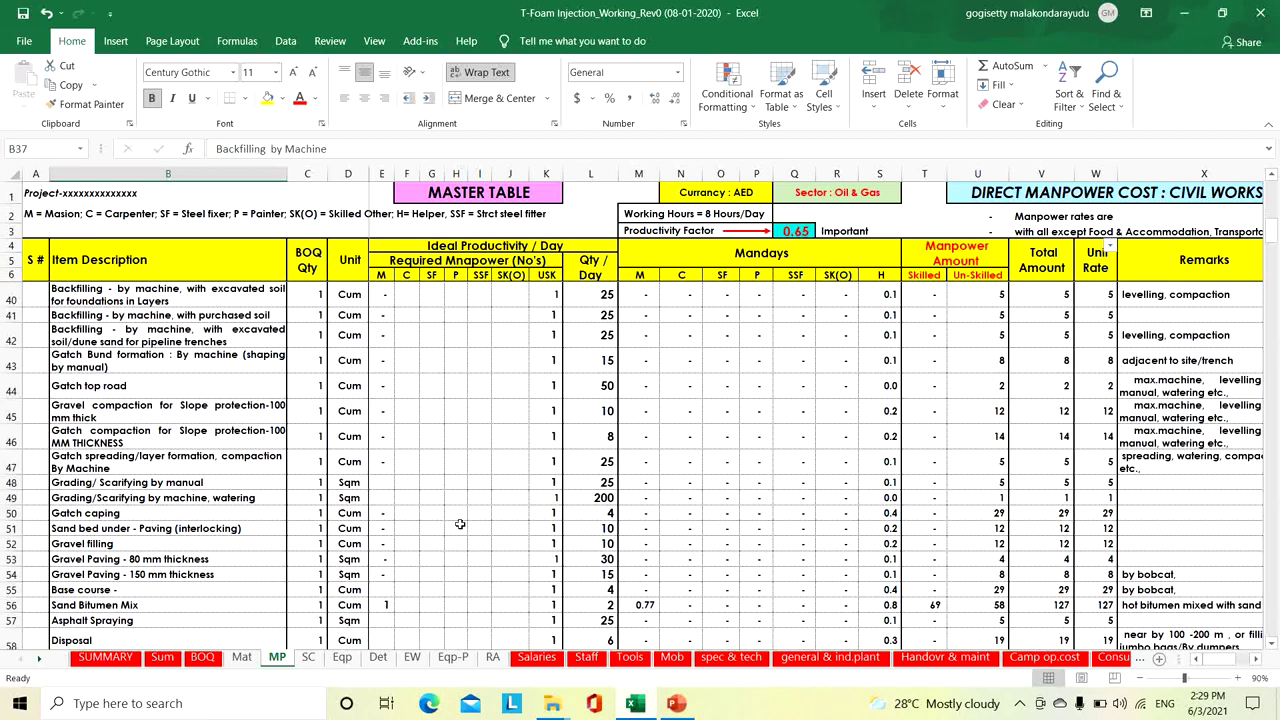
scroll(459, 524, "down", 2)
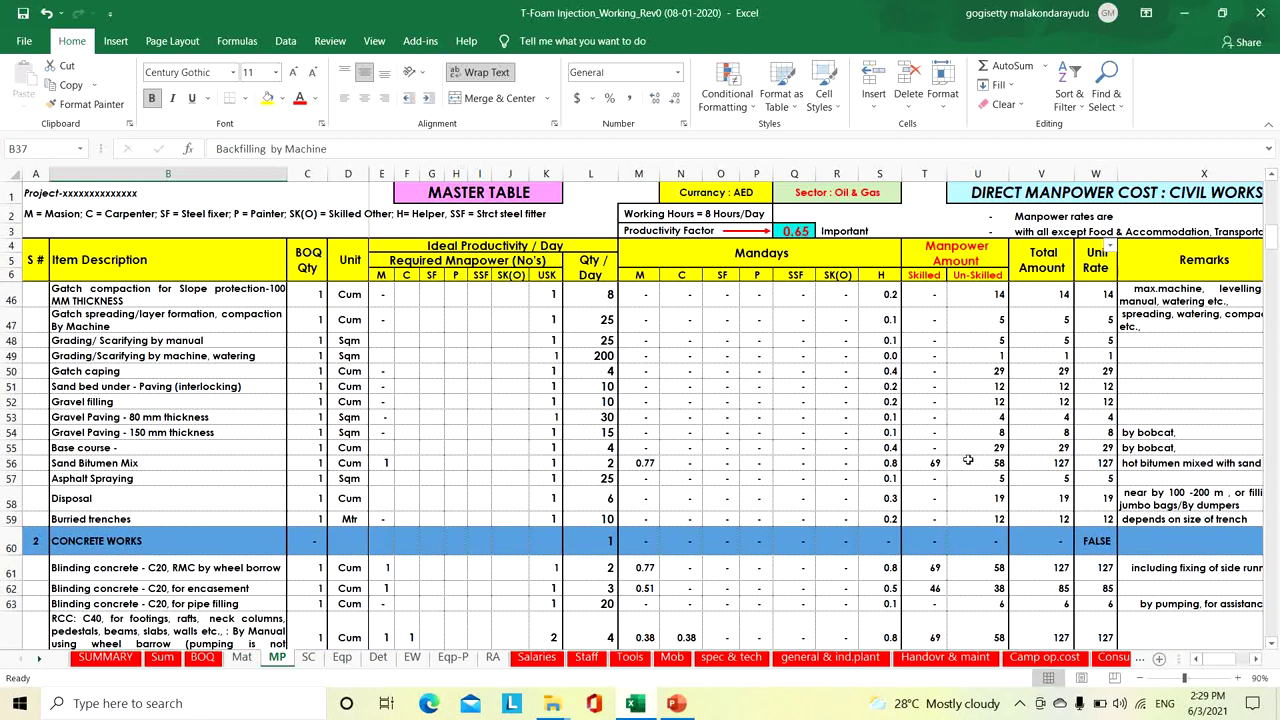
left_click_drag(1273, 248, 1273, 192)
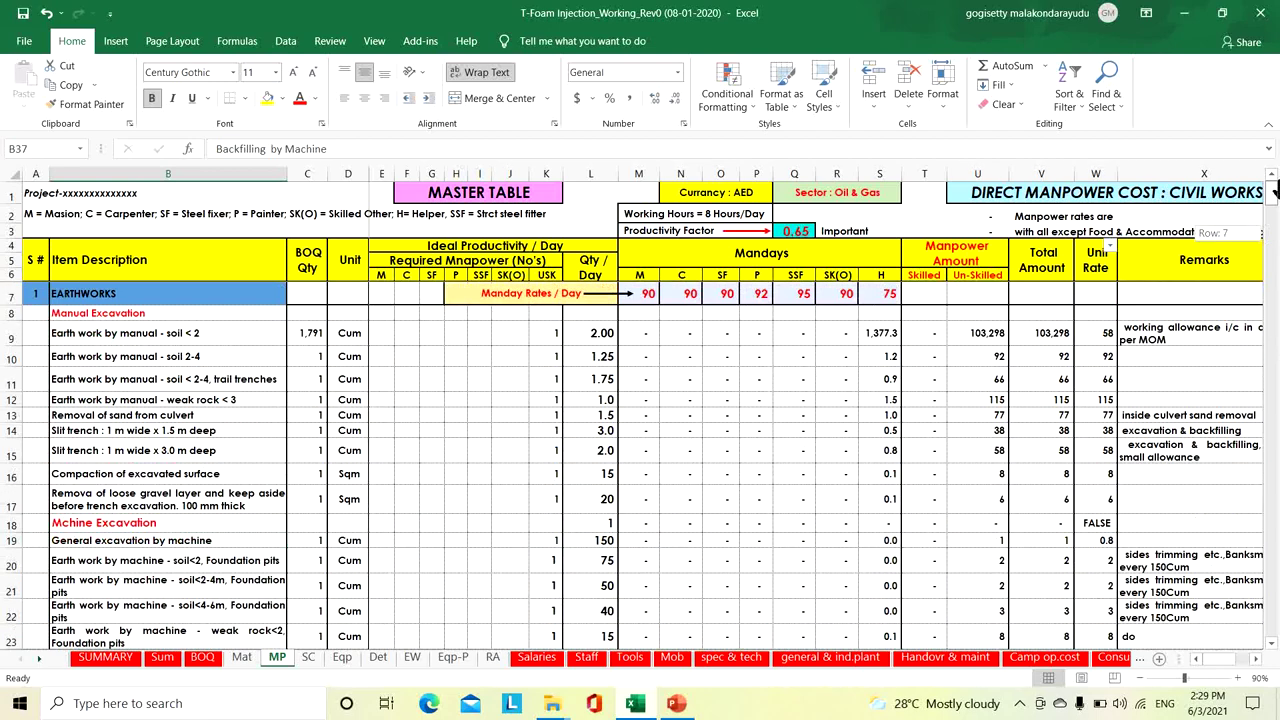
Set the BOQ quantity of manual earthwork in soil < 2 to 100000 and fit the BOQ quantity and helper mandays columns to their contents
left_click(316, 340)
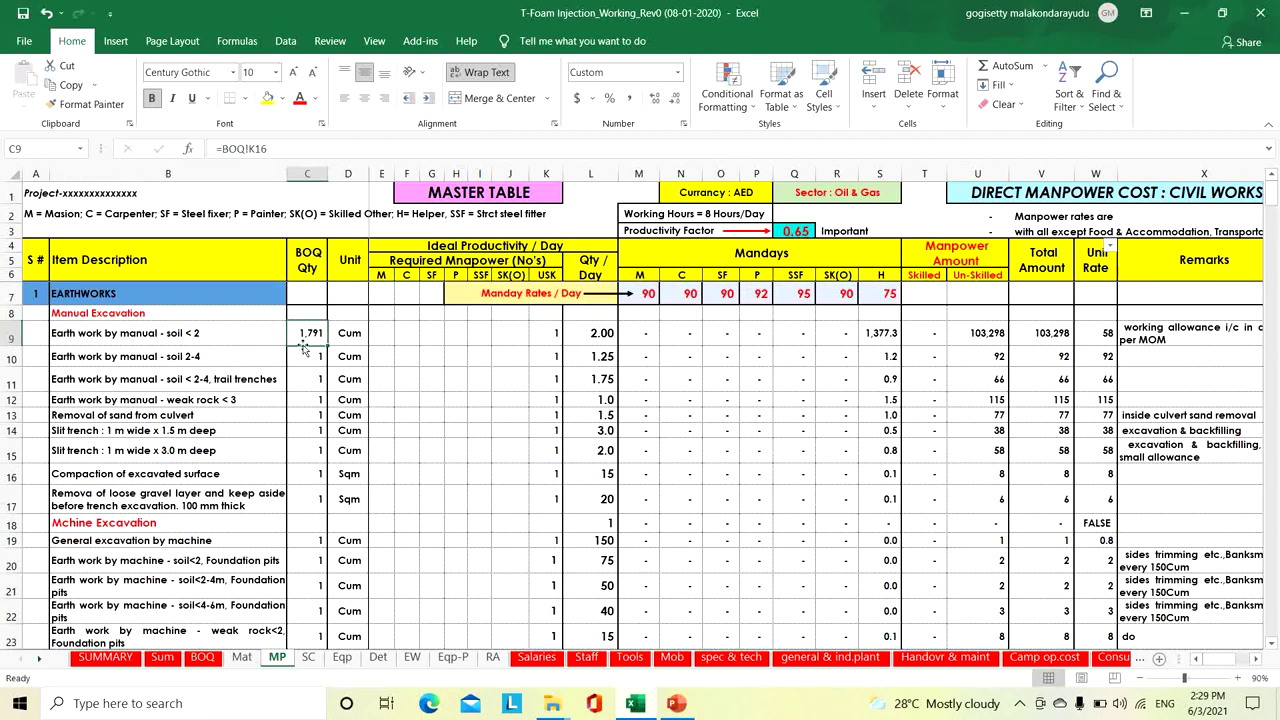
type("100000")
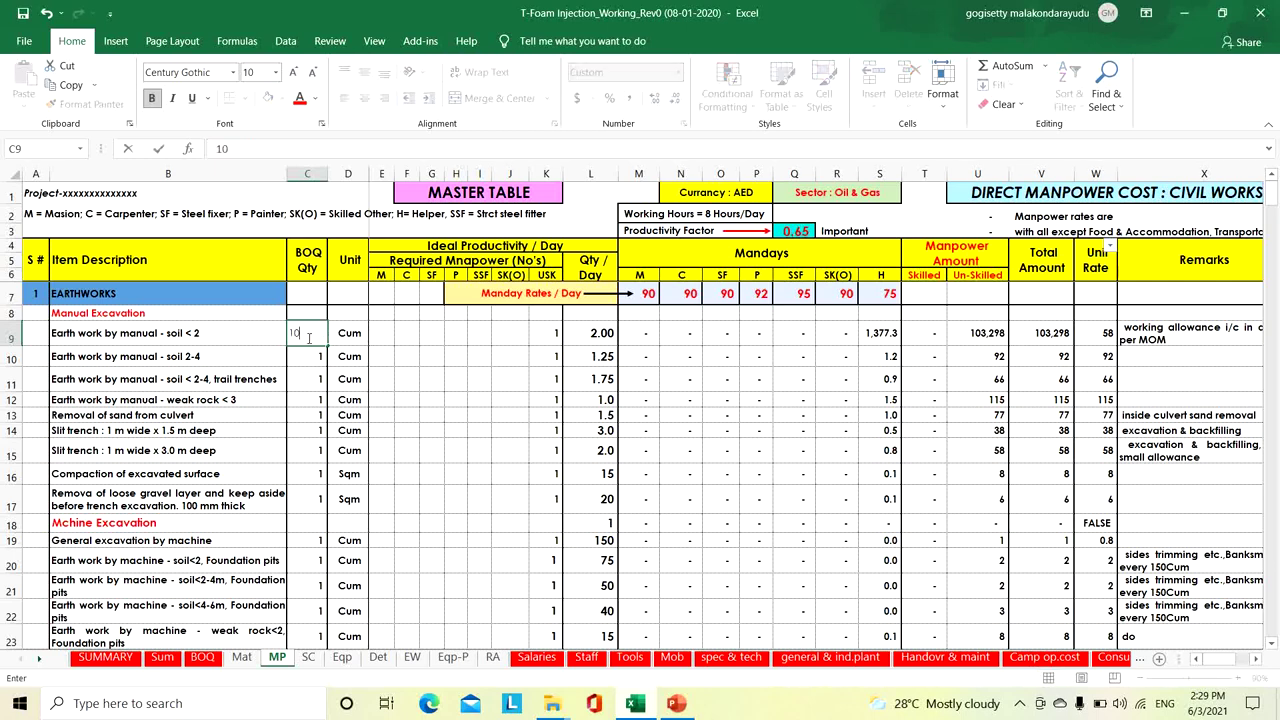
key("Return")
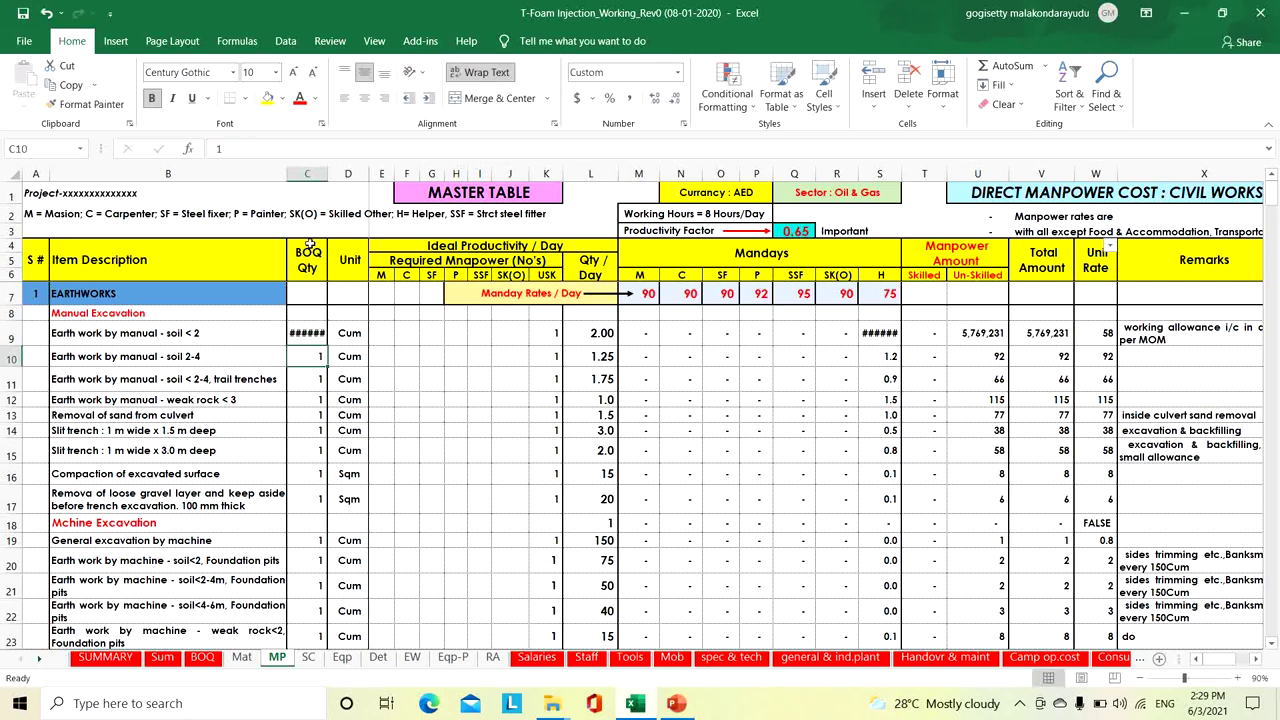
double_click(328, 174)
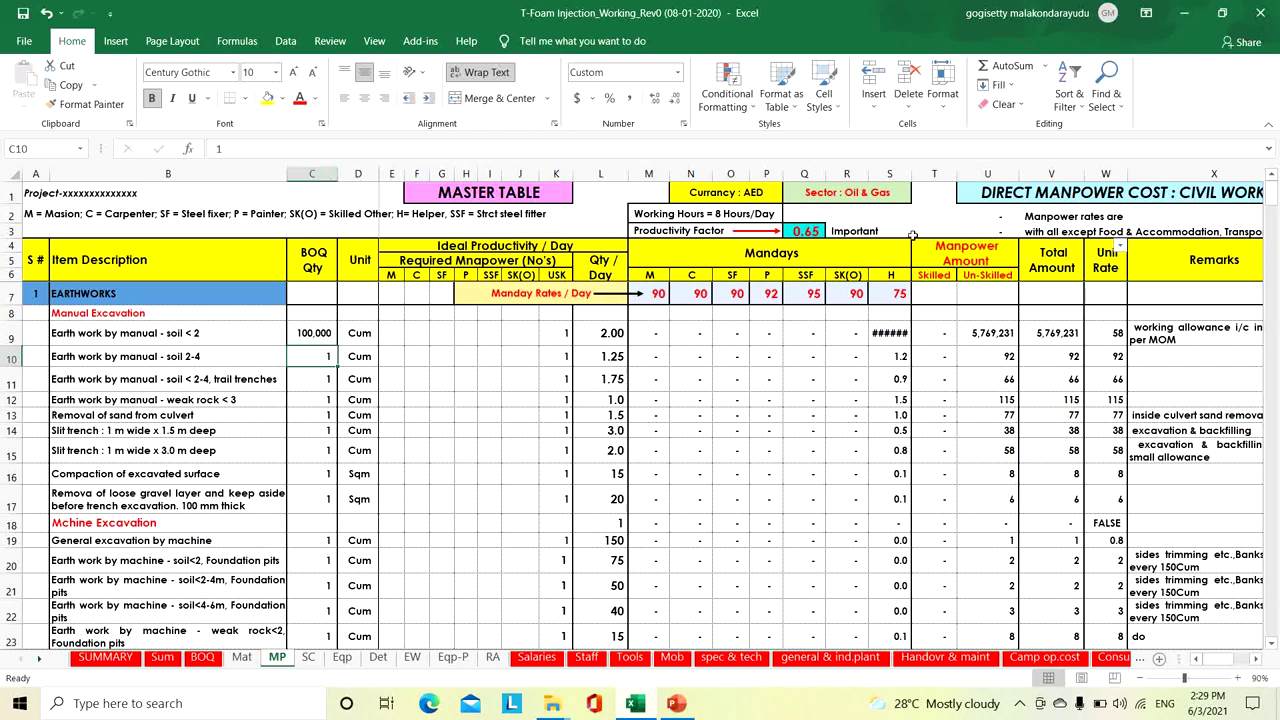
double_click(912, 176)
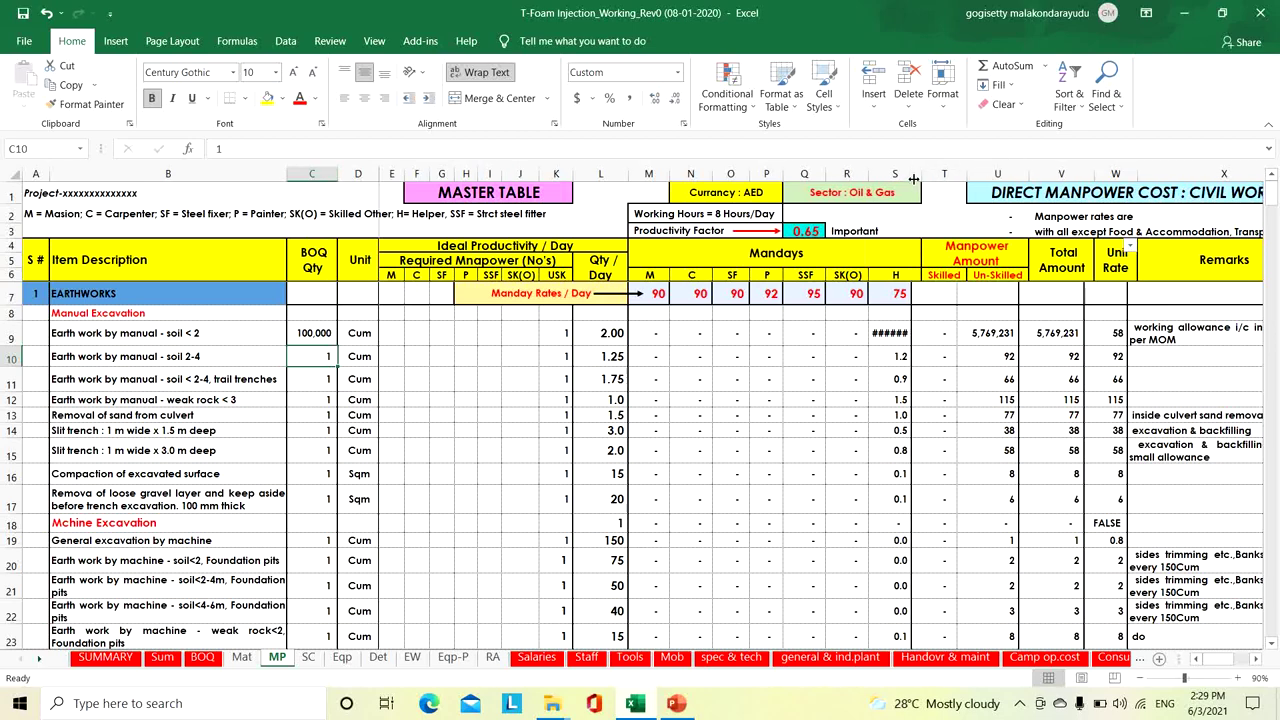
Check the unit rate, total amount and unskilled manpower amount of the manual earthwork item for soil < 2
left_click(1112, 337)
left_click(1062, 340)
left_click(1004, 332)
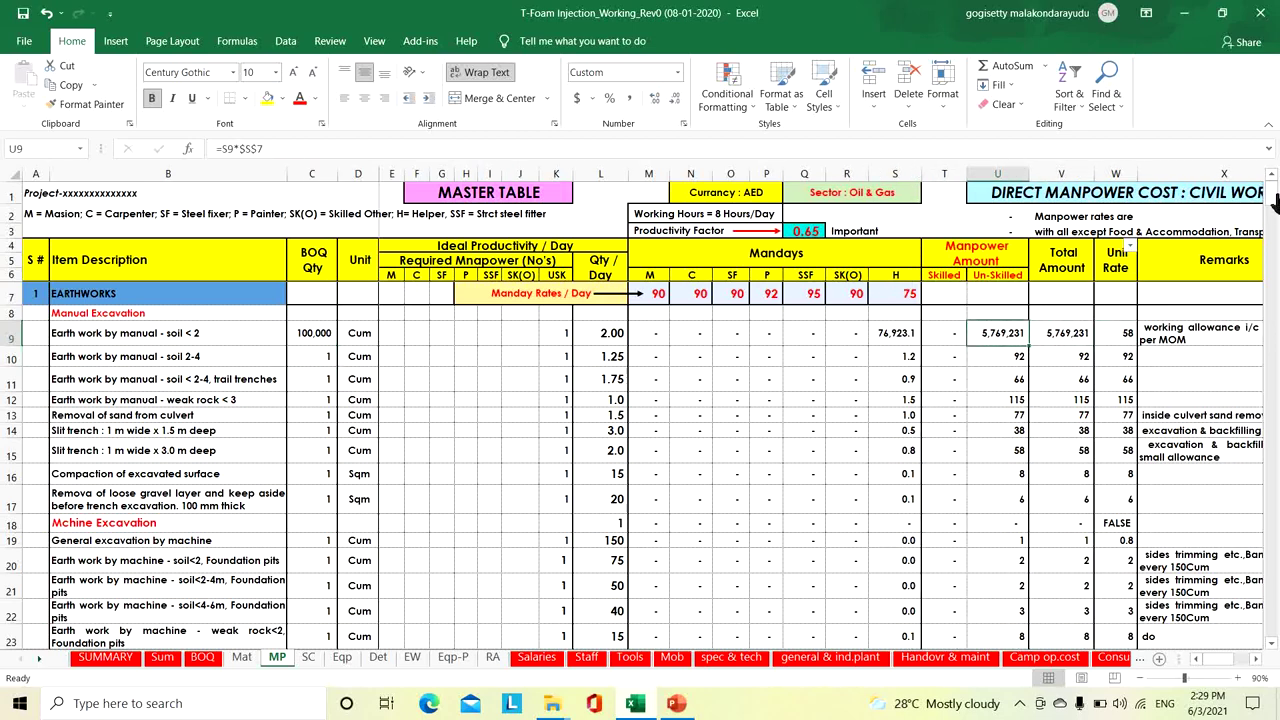
Examine the total man days and total man months formulas in the summary at the end of the manpower table
left_click_drag(1275, 201, 1274, 600)
scroll(858, 475, "down", 5)
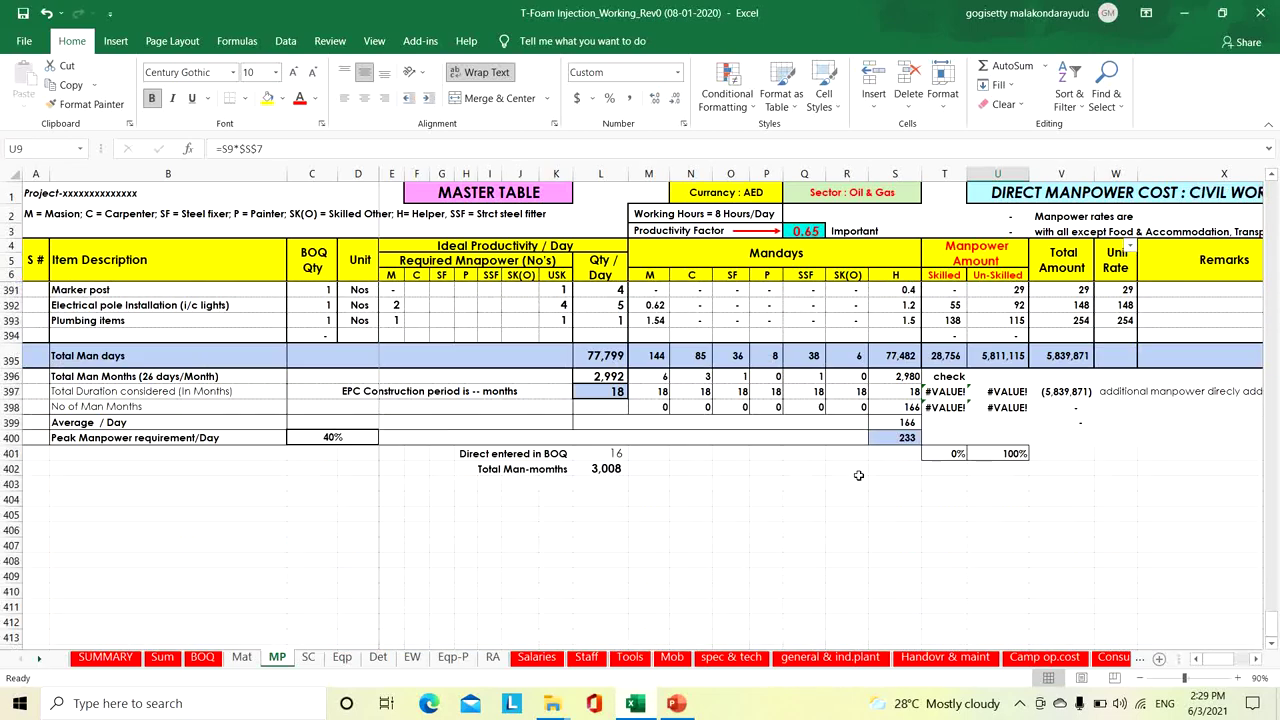
scroll(857, 471, "down", 4)
scroll(857, 477, "up", 4)
left_click(594, 376)
left_click(600, 361)
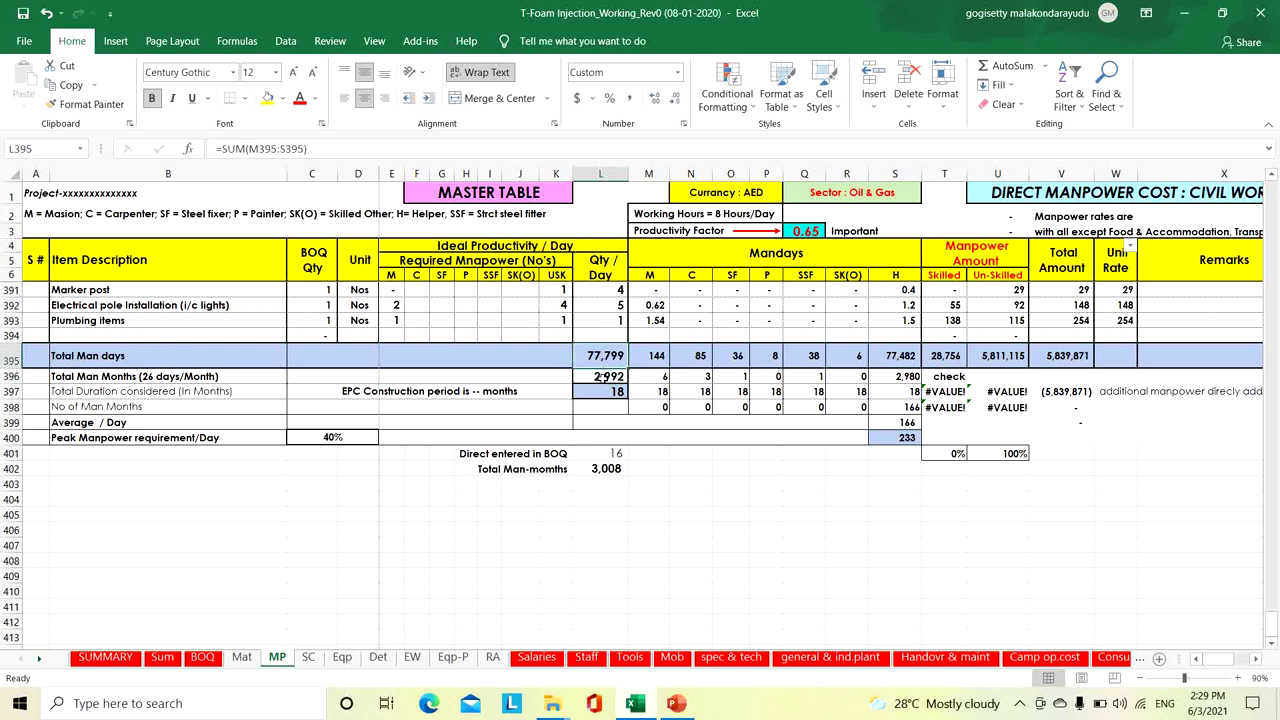
left_click(237, 379)
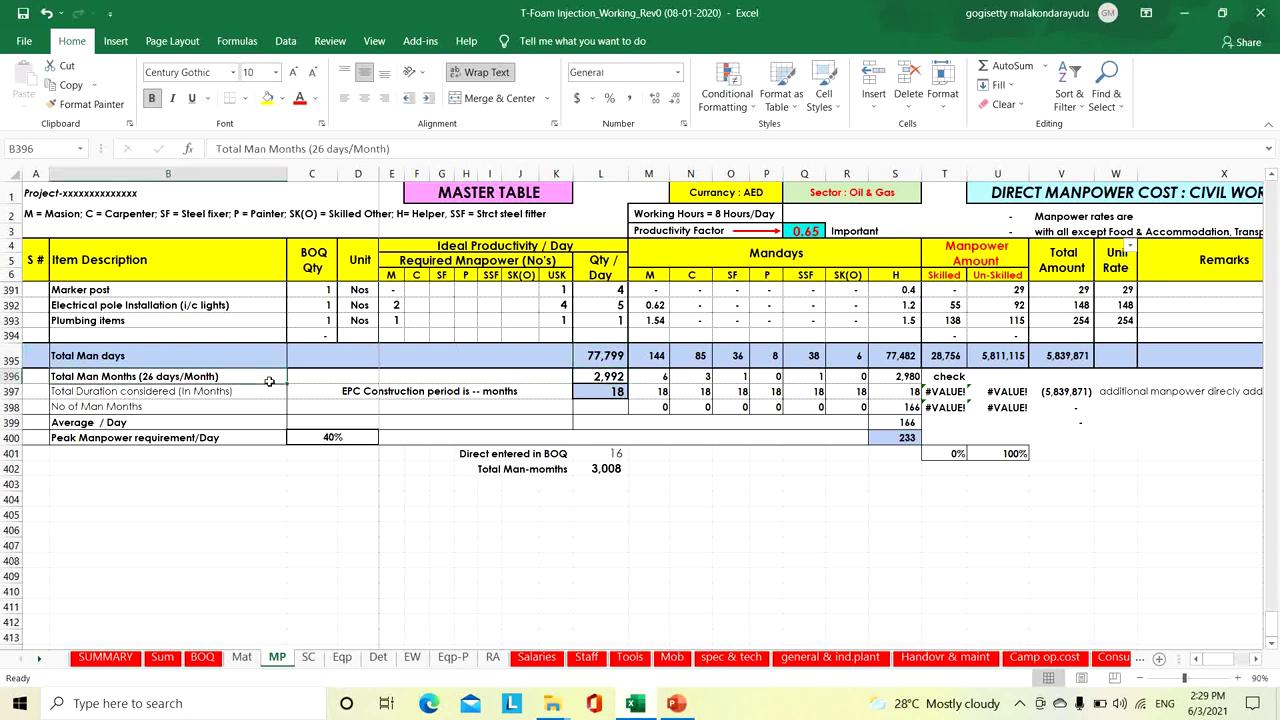
left_click(597, 379)
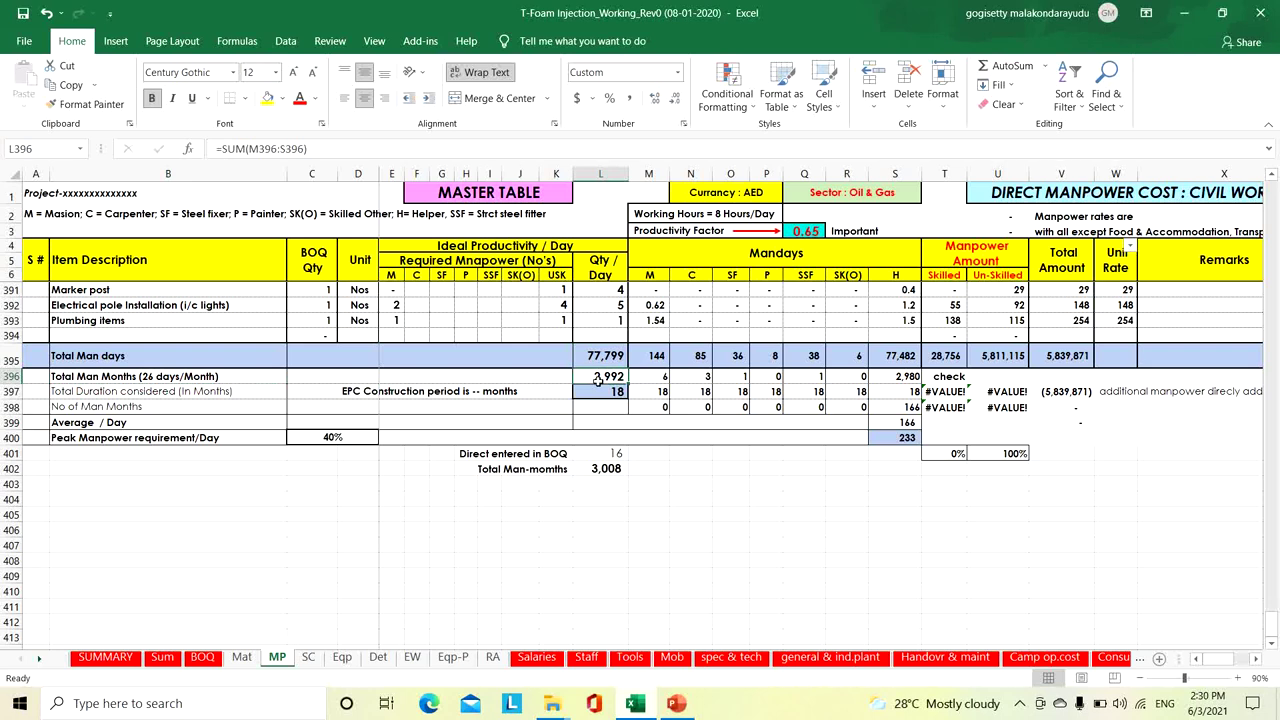
Set the total duration considered to 3 months and check the average manpower per day
left_click(598, 397)
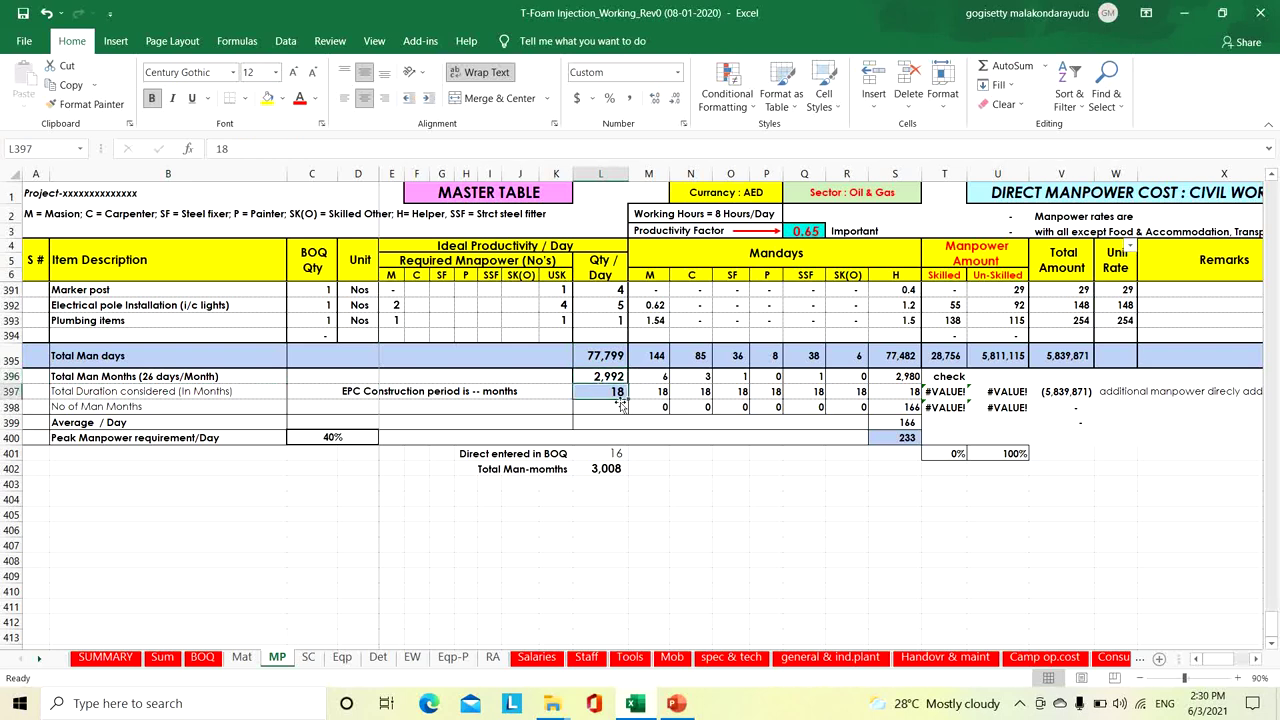
type("3")
key("Return")
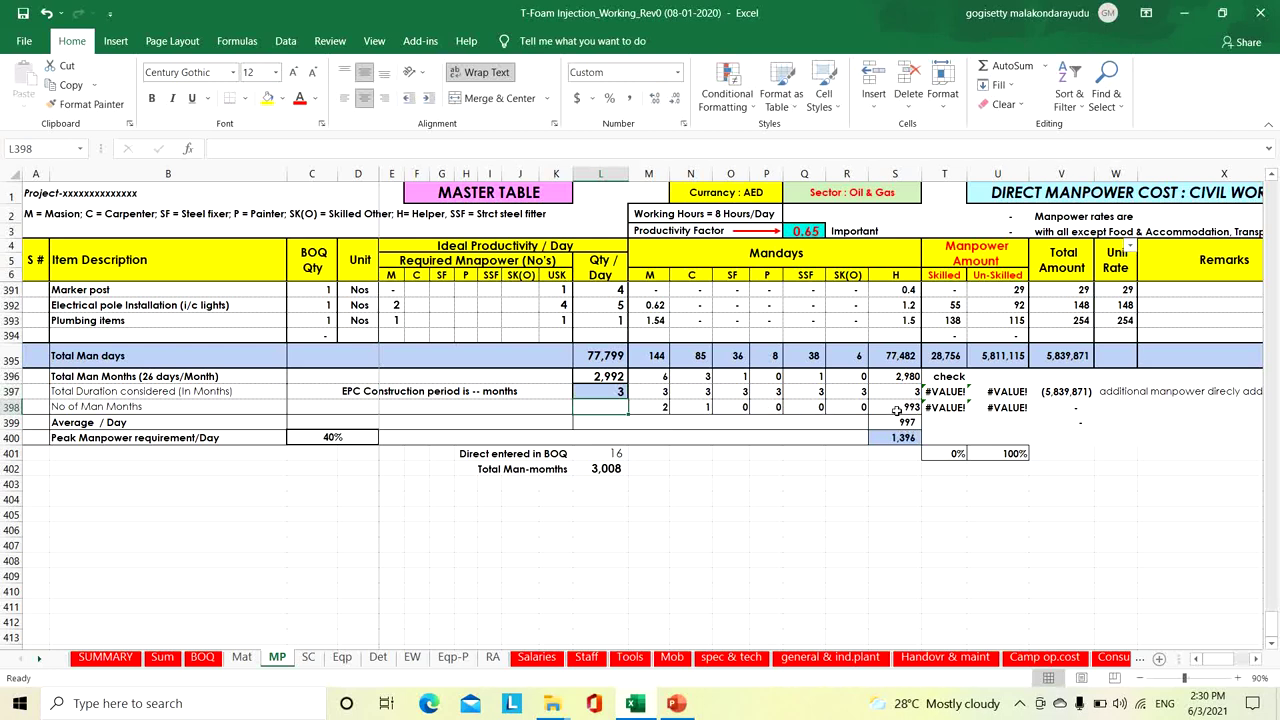
left_click(897, 421)
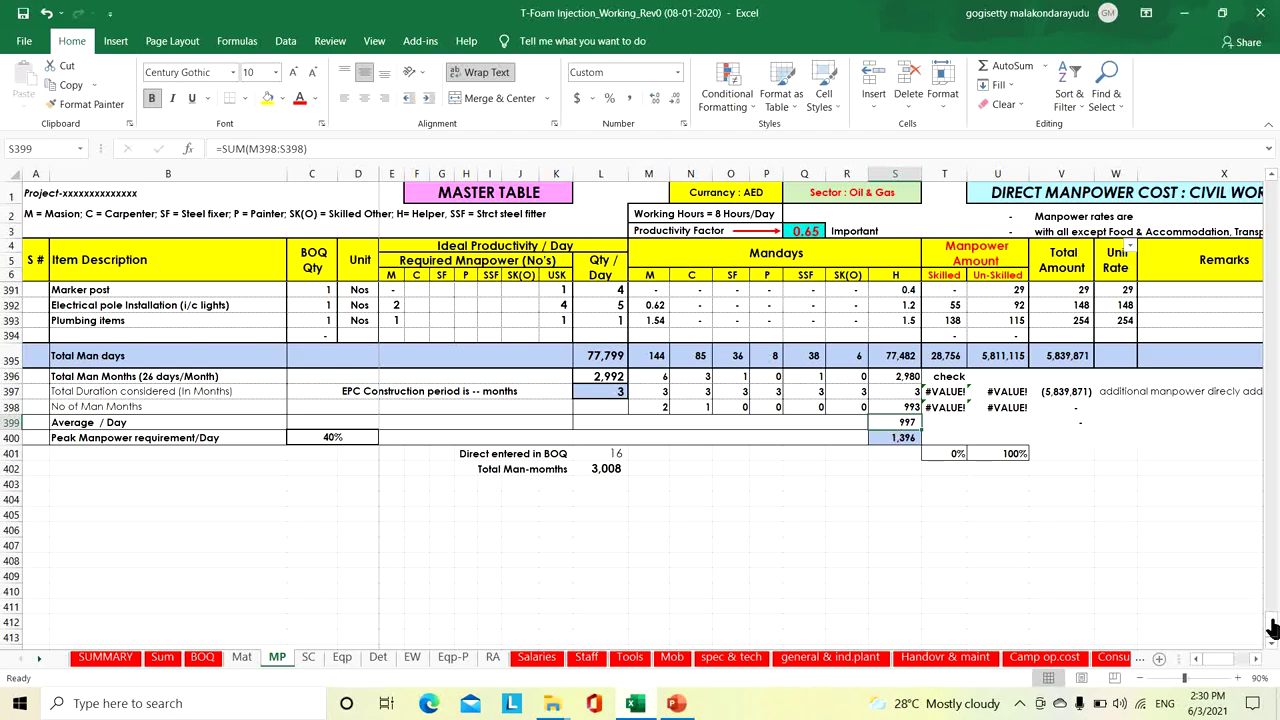
Set the BOQ quantity of the manual earthwork item for soil < 2 to 1
left_click_drag(1272, 628, 1272, 200)
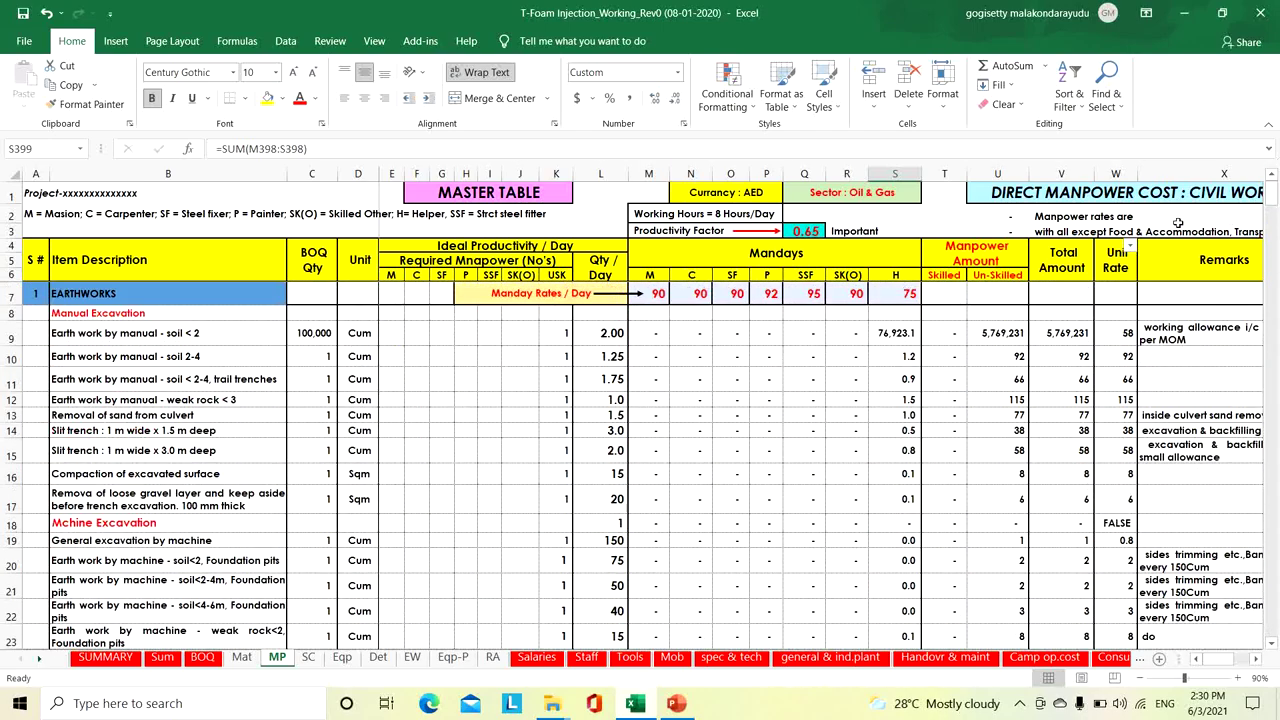
left_click(308, 336)
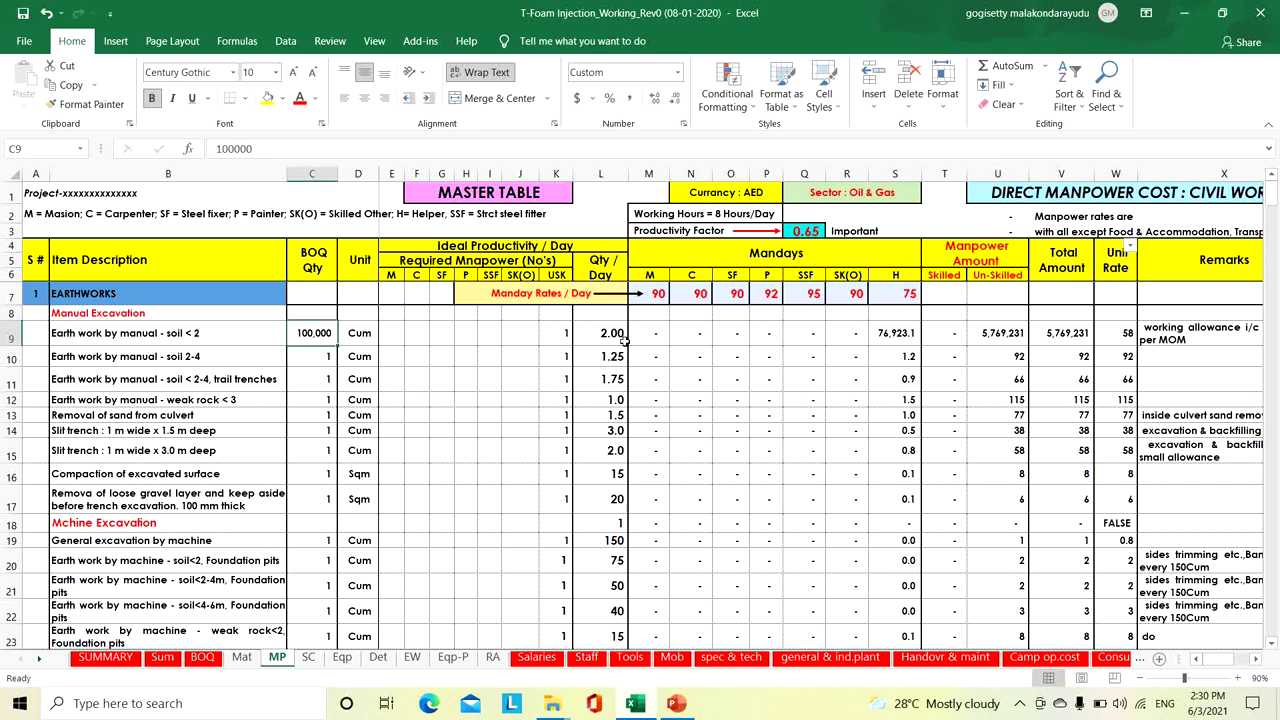
left_click(284, 320)
left_click(306, 330)
type("1")
key("Return")
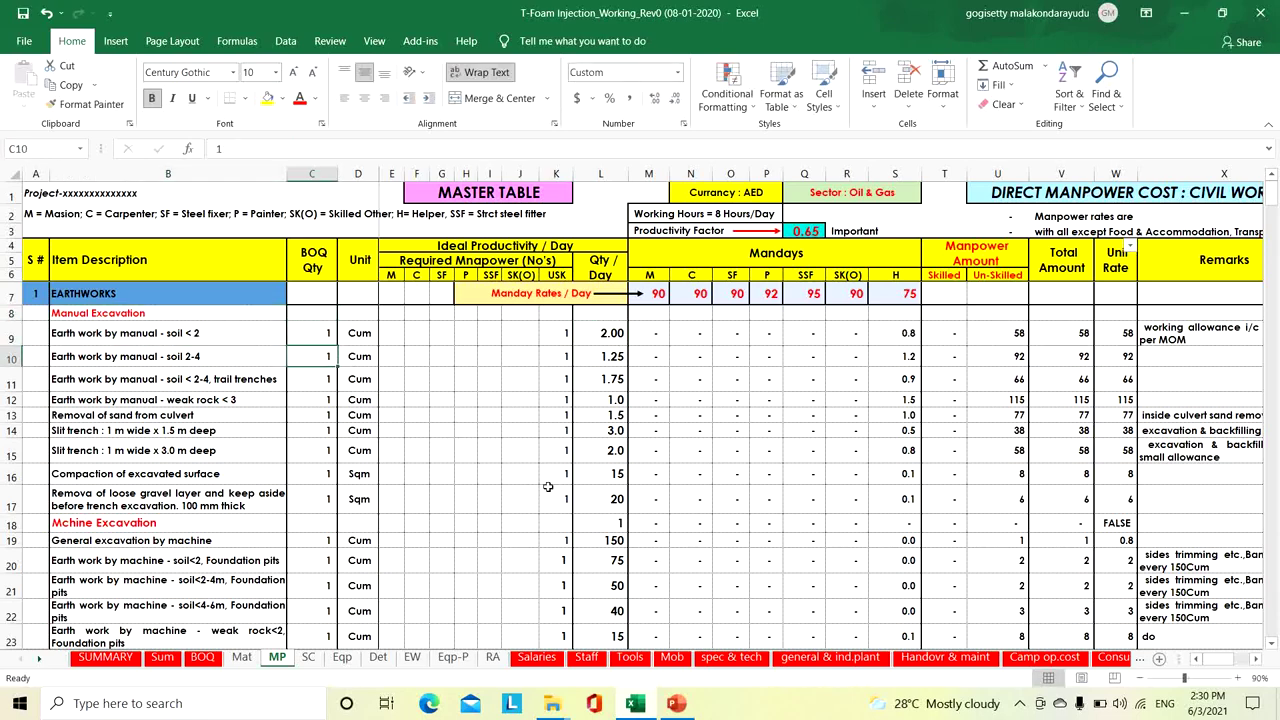
Look through the remaining work sections down to the man days, man months and peak manpower summary
scroll(548, 487, "down", 20)
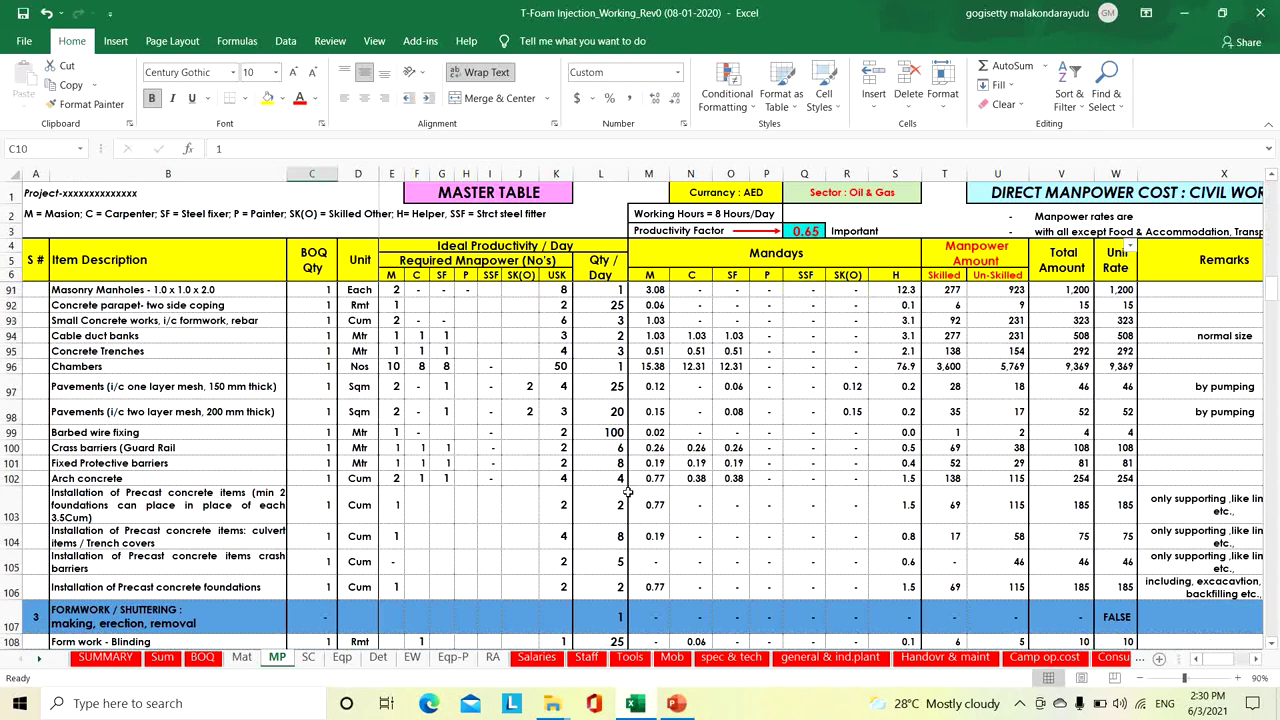
scroll(627, 490, "down", 20)
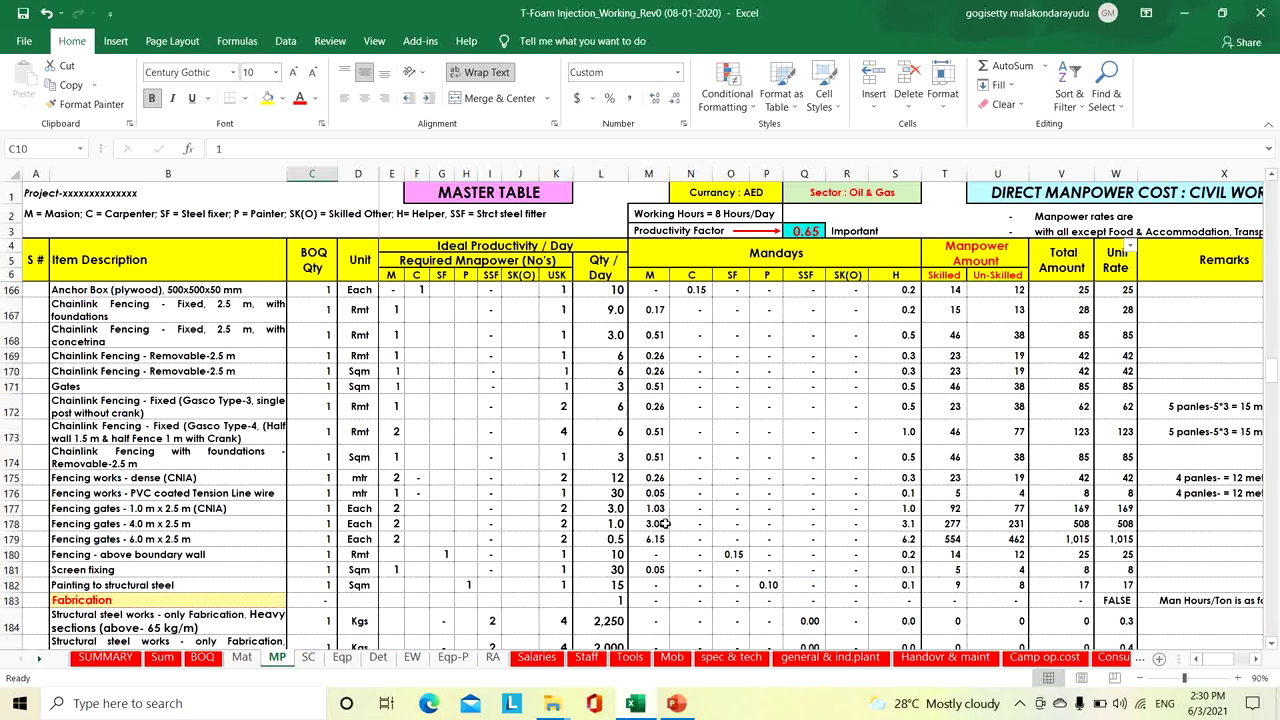
scroll(665, 523, "down", 20)
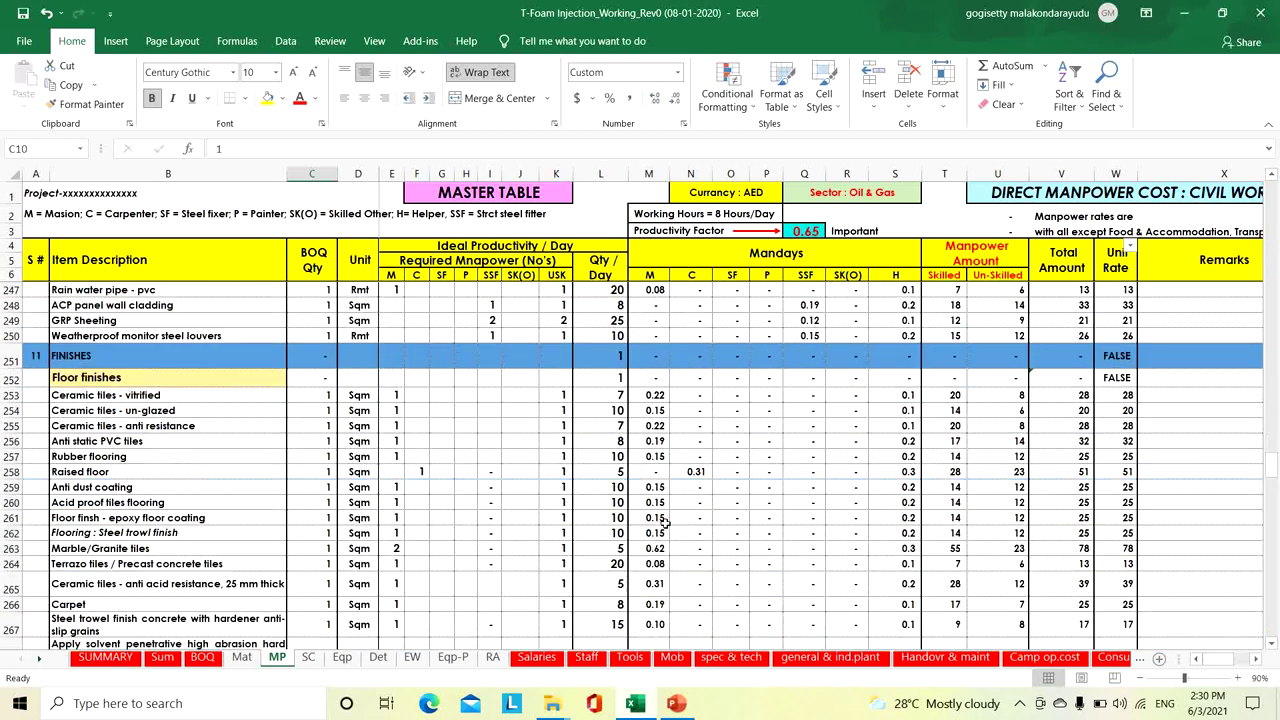
scroll(665, 523, "down", 20)
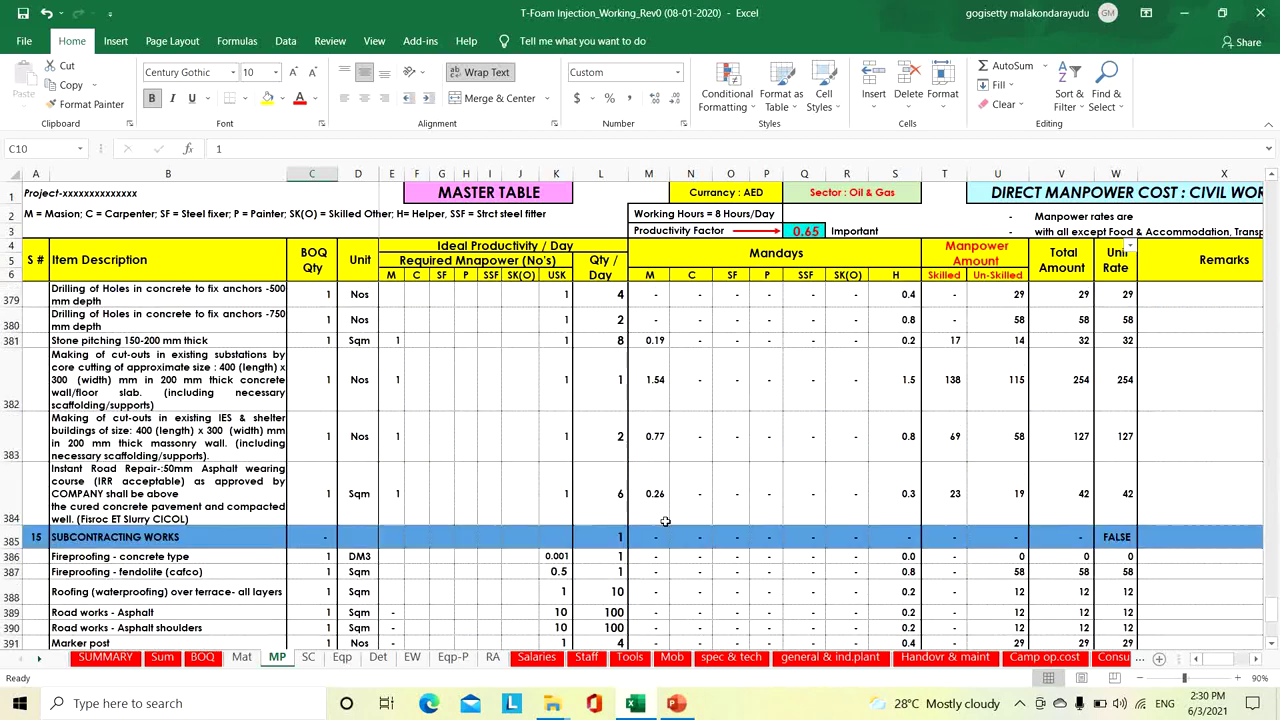
scroll(665, 521, "down", 5)
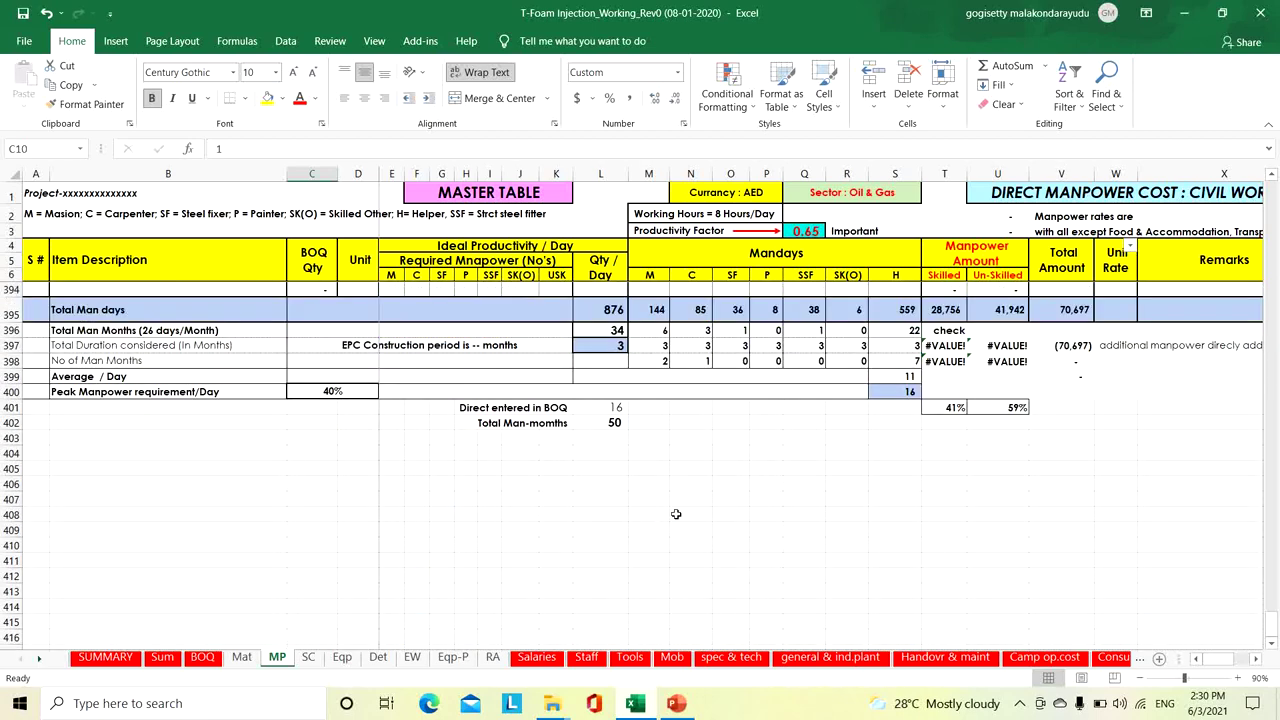
Switch to the PowerPoint presentation and show the Annexure-I manpower productivity table title slide, followed by the closing Thank You slide
left_click(676, 703)
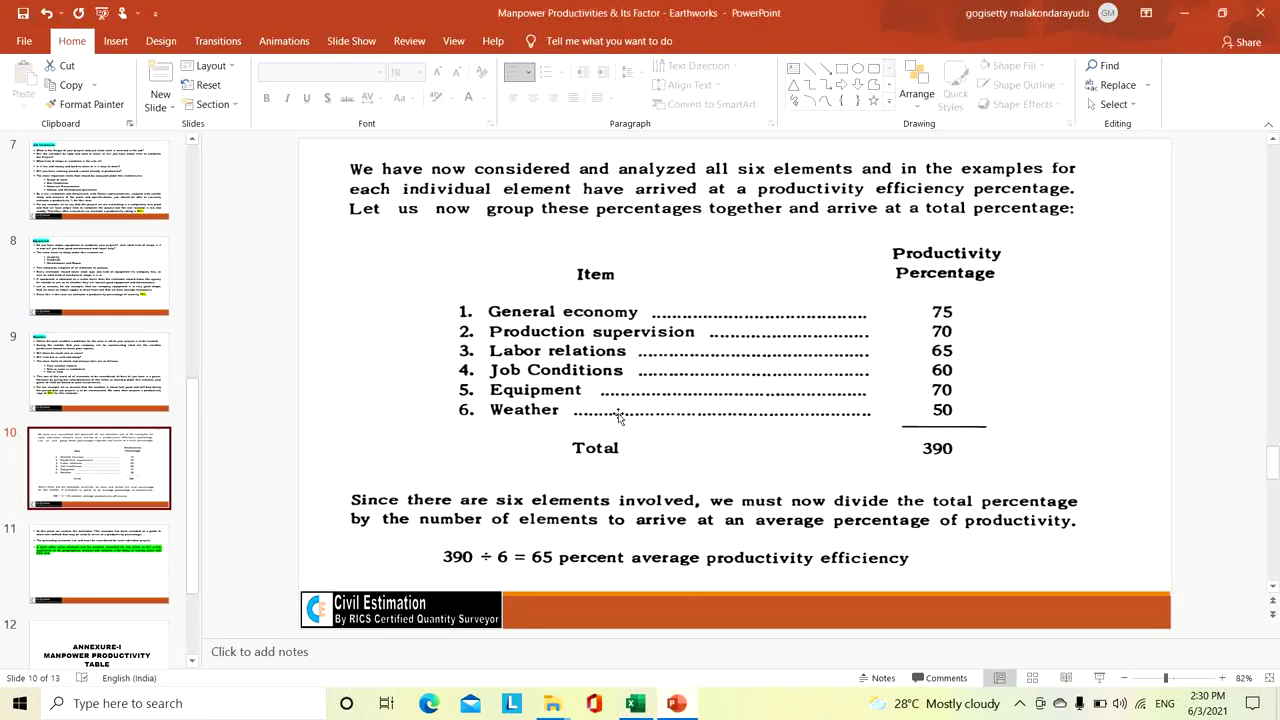
left_click(52, 590)
left_click(90, 640)
scroll(95, 600, "down", 2)
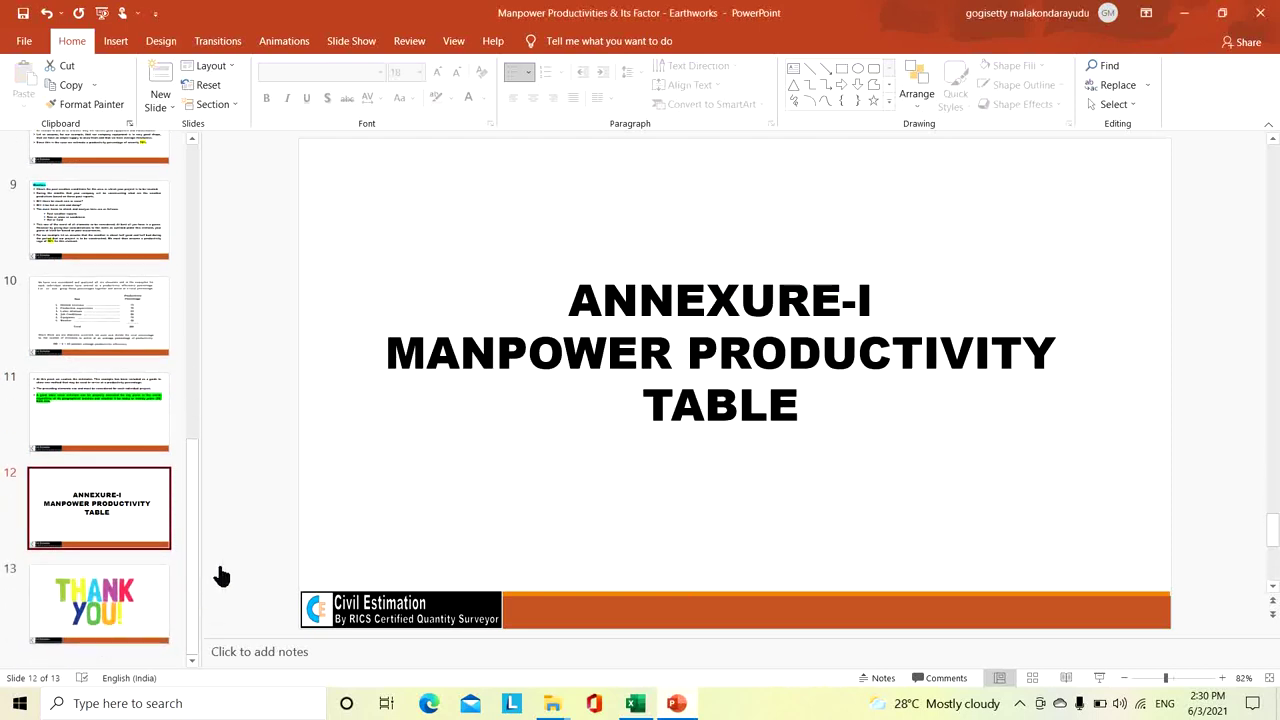
left_click(165, 612)
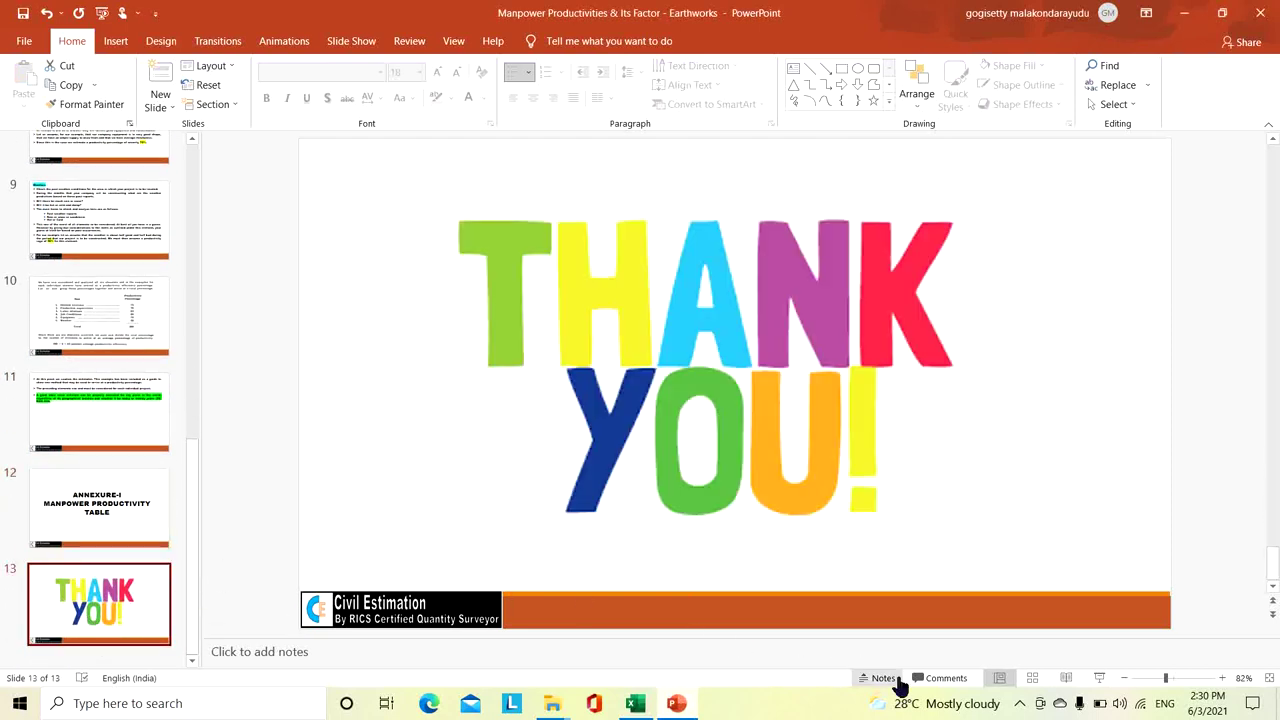
left_click(1020, 703)
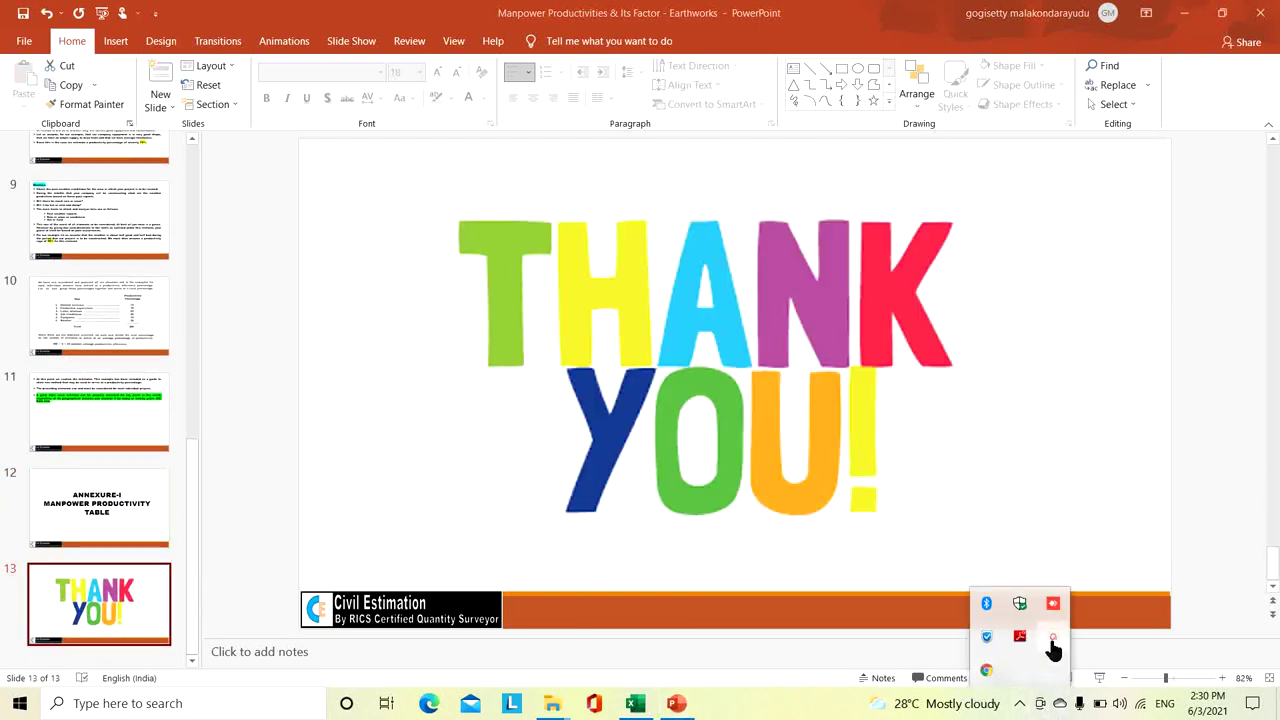